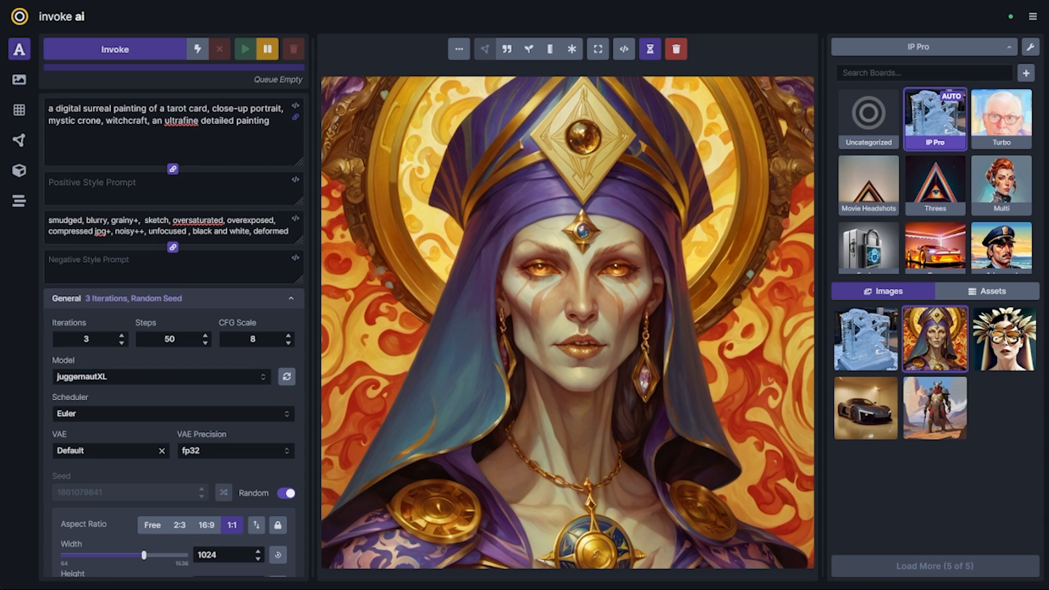
- View the dark sports car image and the ice sculpture image from the gallery
click(864, 420)
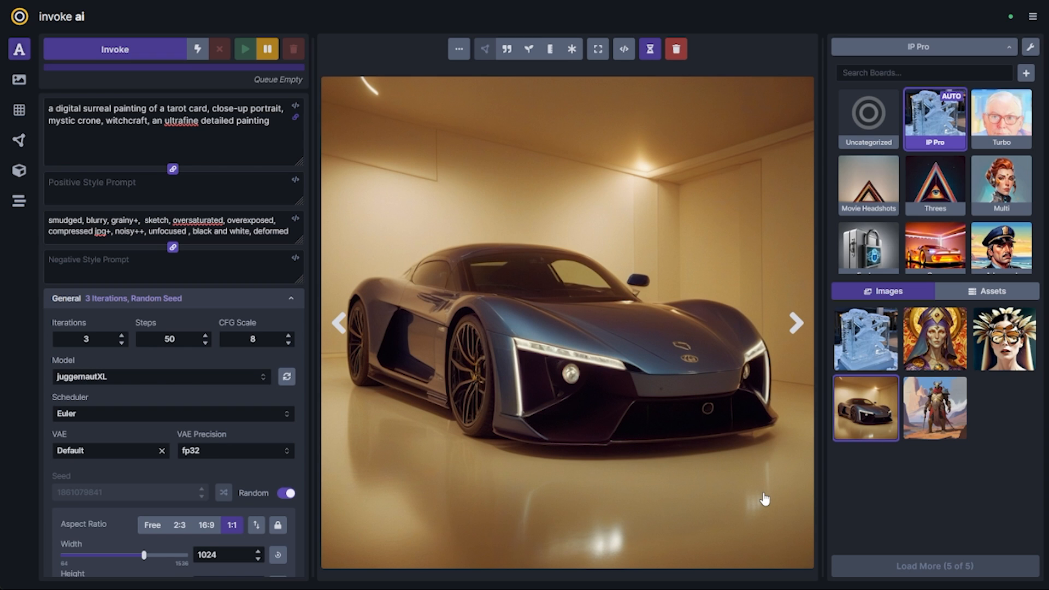
click(889, 317)
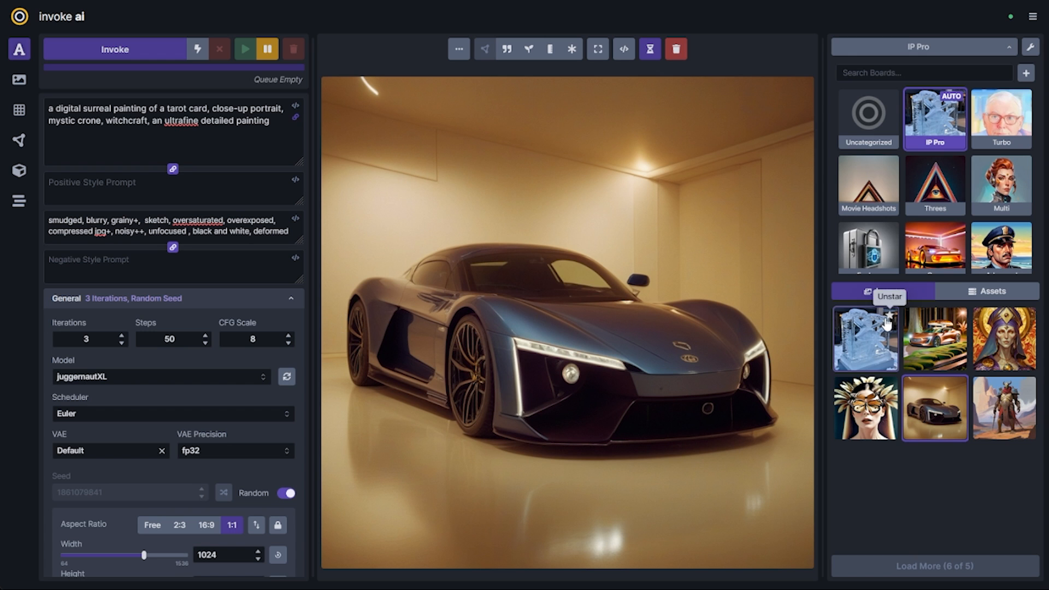
click(871, 368)
- Add a ControlNet using the SDXLcanny model, with the dark sports car image as its control image
scroll(273, 306, down, 3)
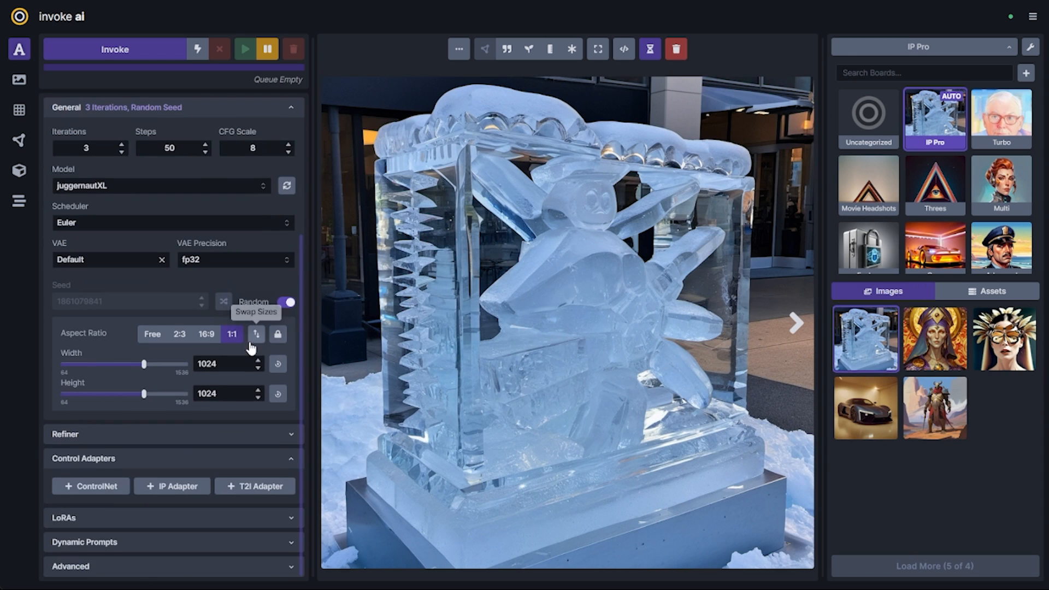
click(110, 492)
scroll(160, 430, down, 3)
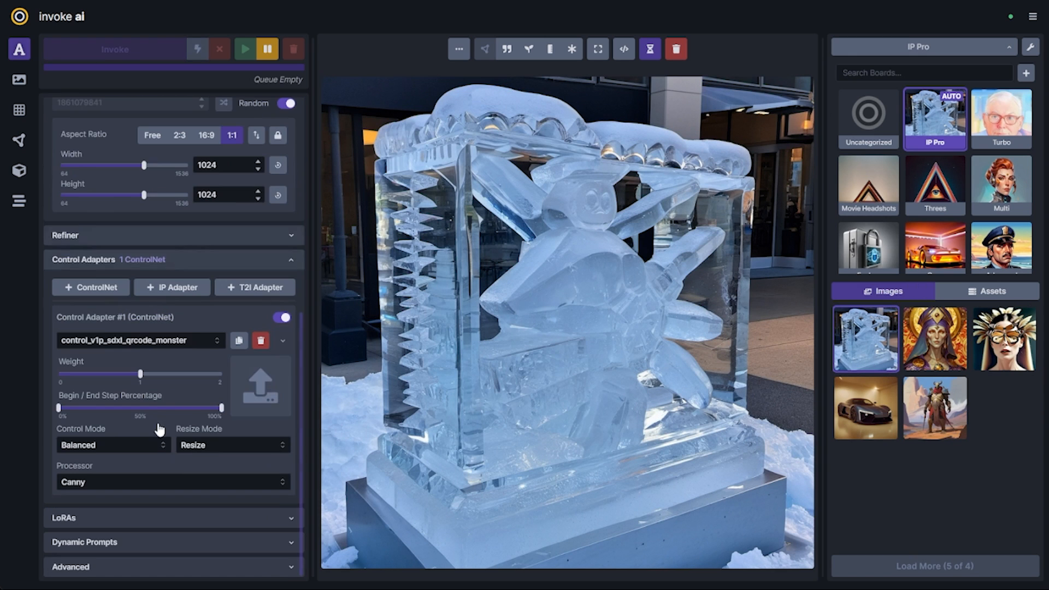
click(175, 340)
click(139, 477)
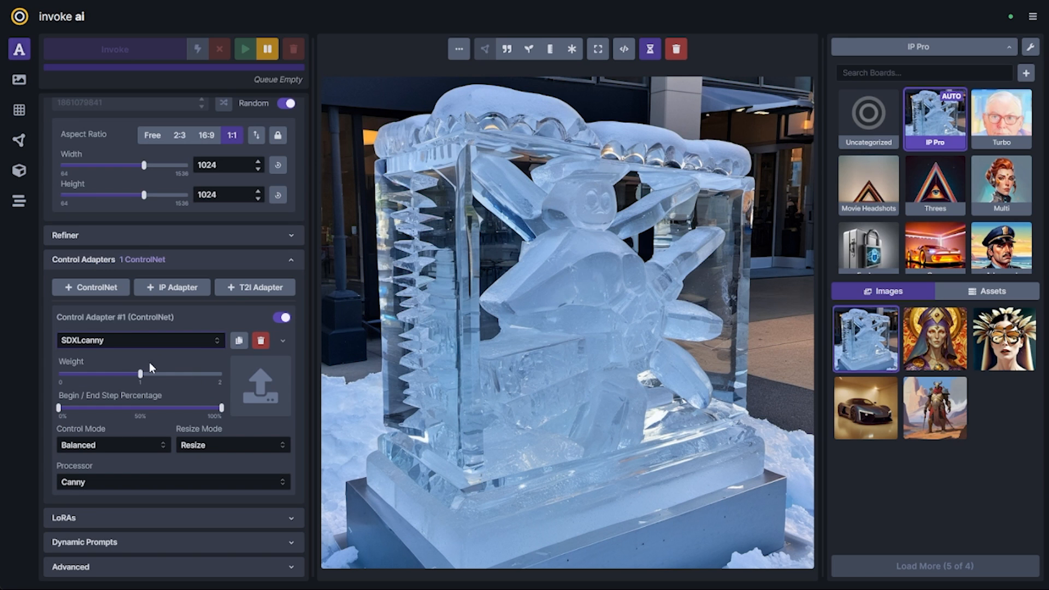
drag(866, 408, 257, 390)
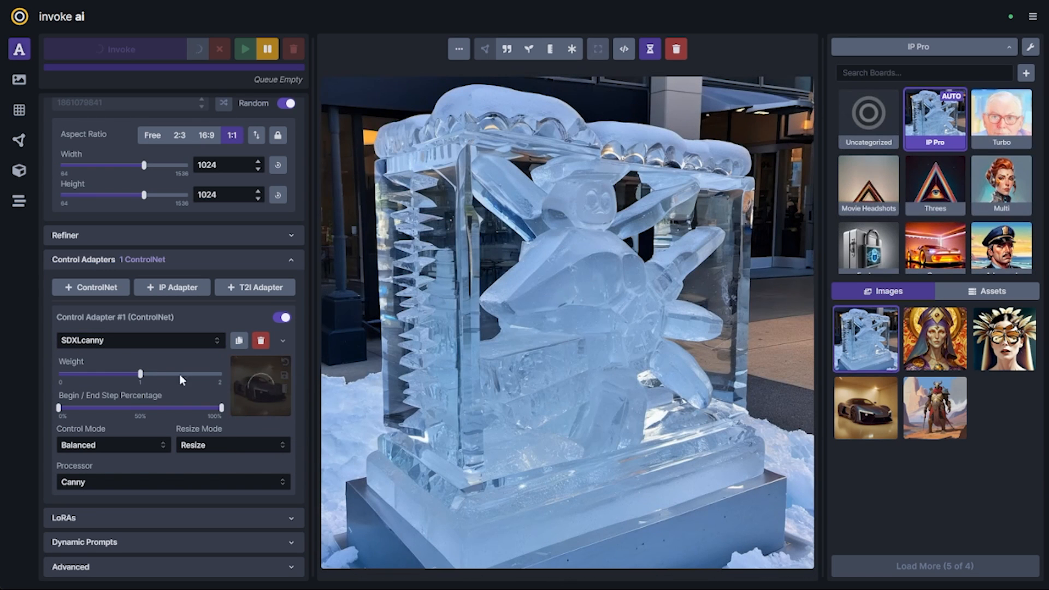
- Examine the car's Canny edge preview and thresholds in the expanded ControlNet settings, and collapse them
click(282, 341)
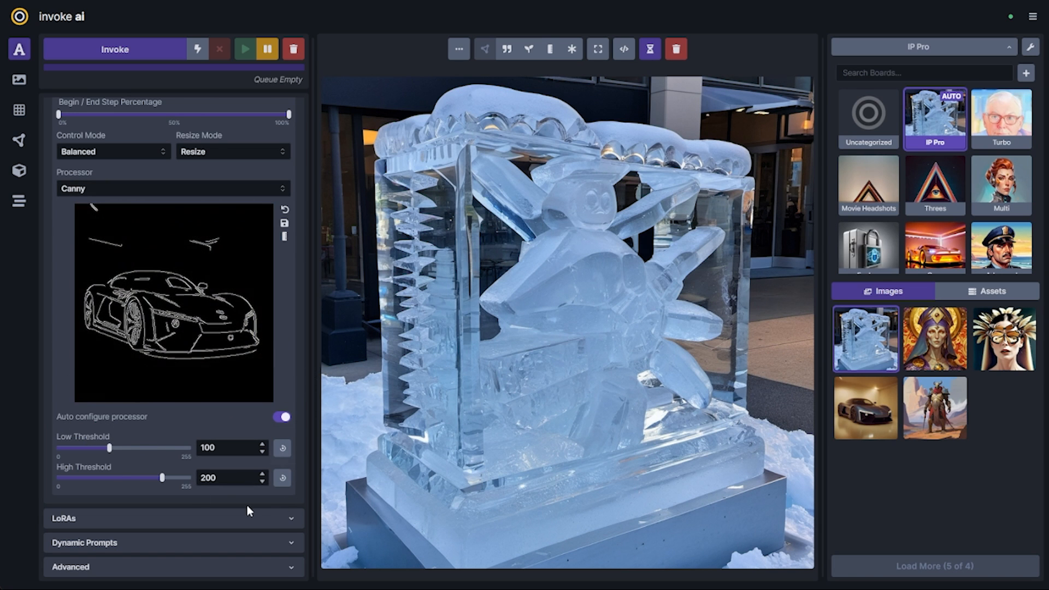
scroll(182, 515, up, 1)
scroll(182, 516, up, 5)
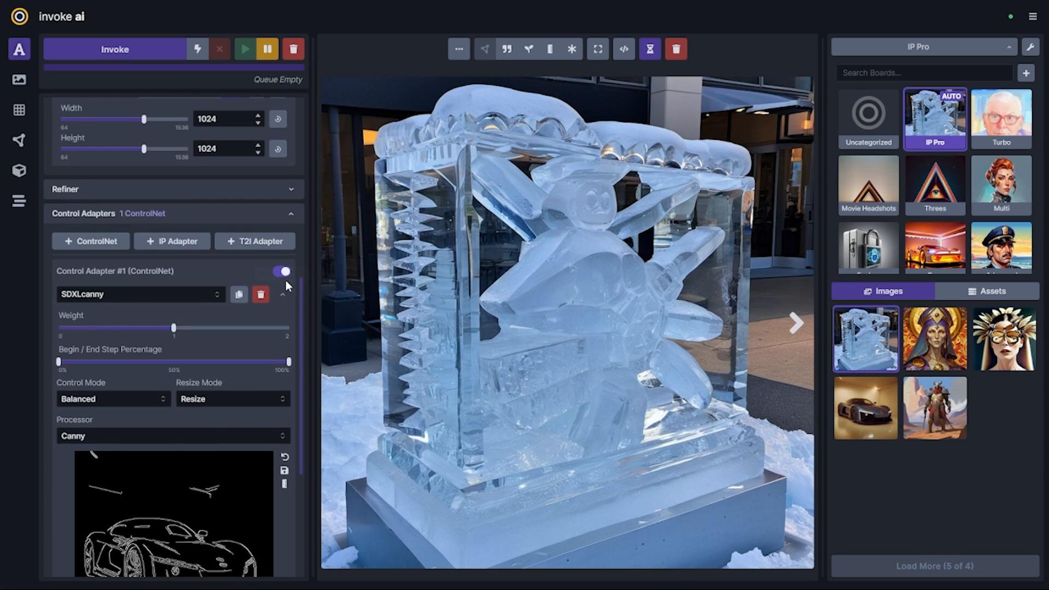
click(283, 305)
- Add an IP Adapter using ip_adapter_sdxl_vit_h with the ice sculpture image, and lower its weight to about 0.41
click(173, 287)
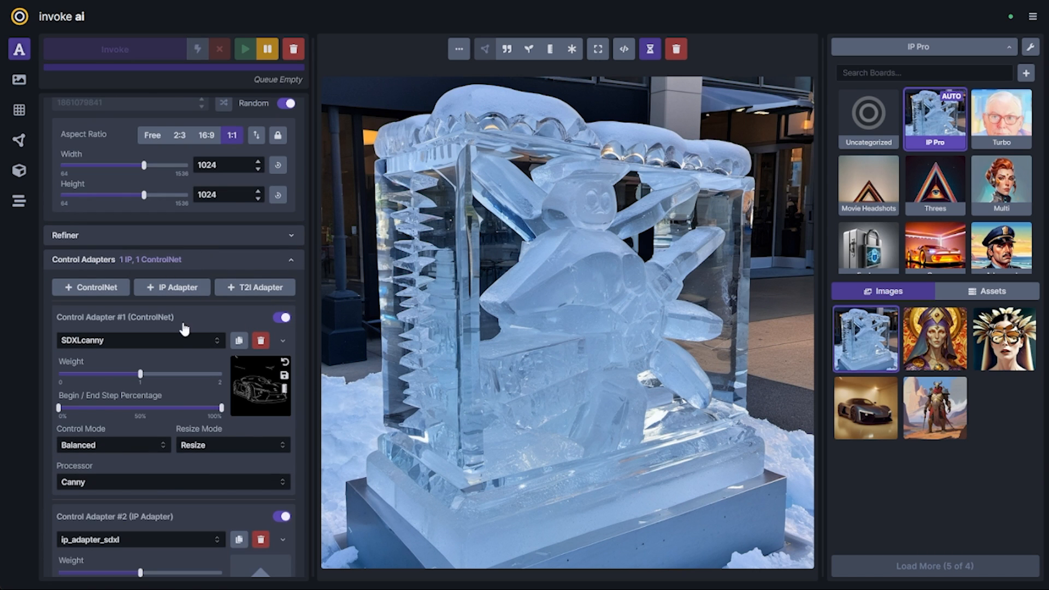
scroll(160, 424, down, 4)
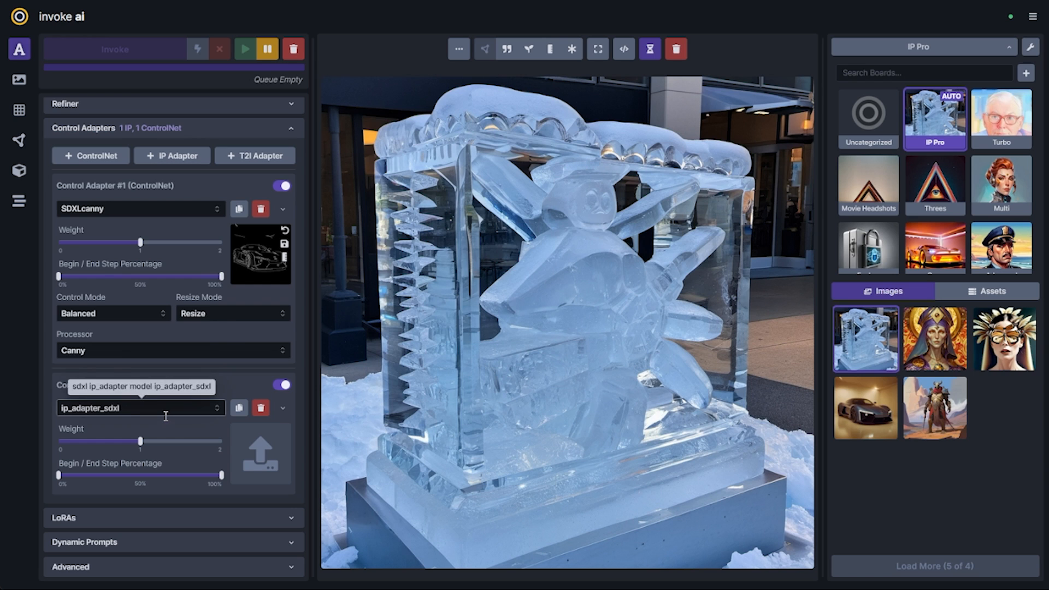
click(131, 409)
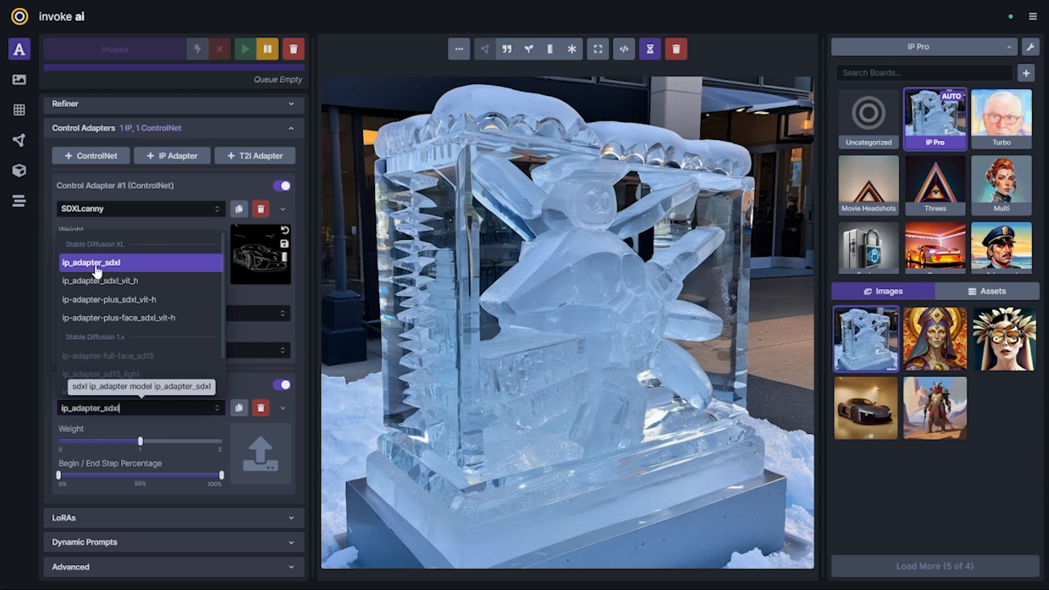
click(158, 284)
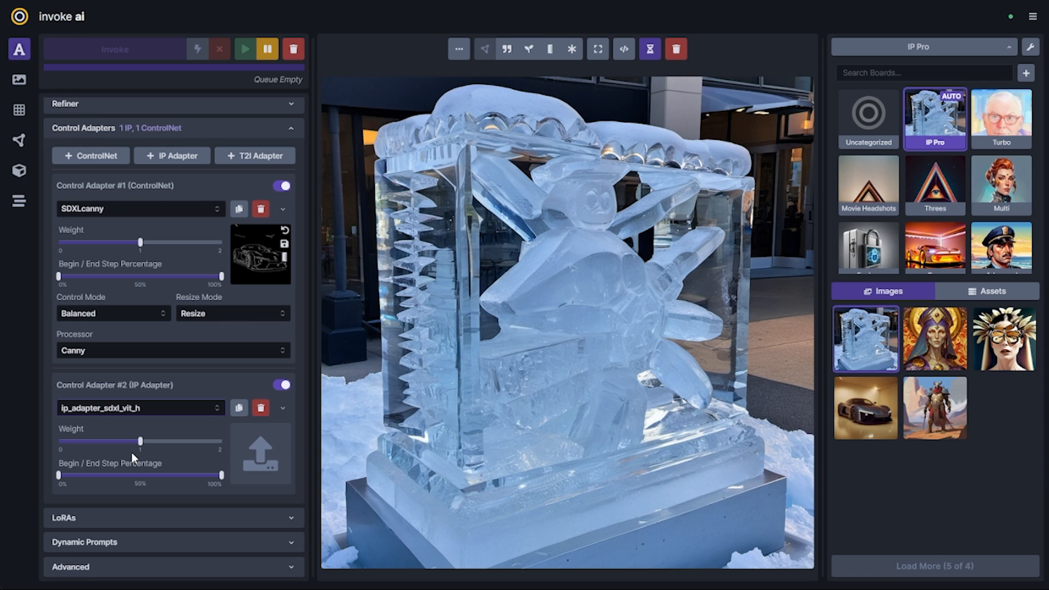
drag(141, 441, 92, 441)
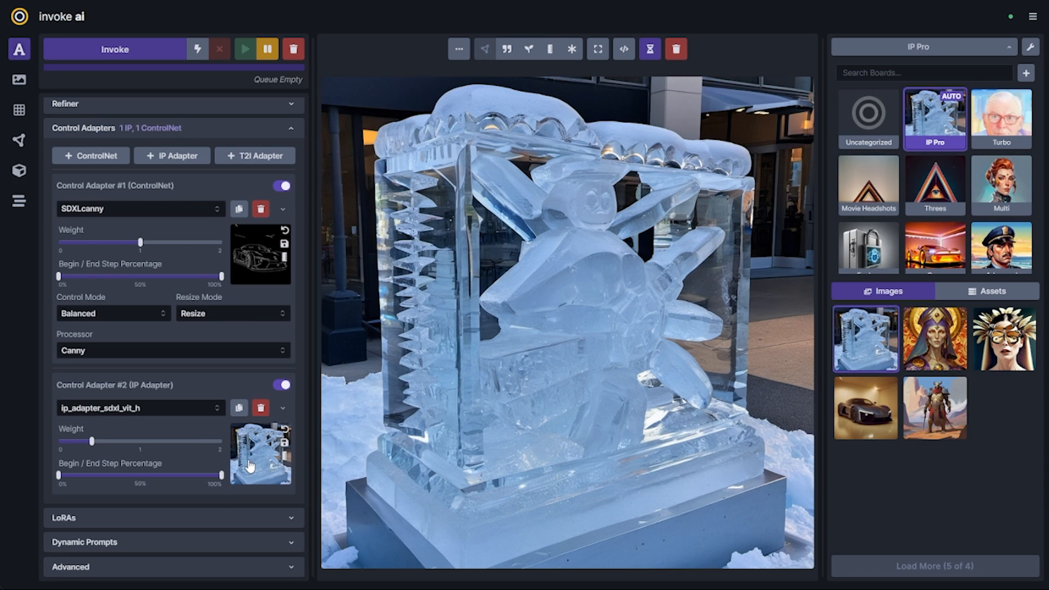
- Try several higher weights for the ice sculpture IP Adapter, including 0.69, and settle on 0.4
mouse_move(89, 449)
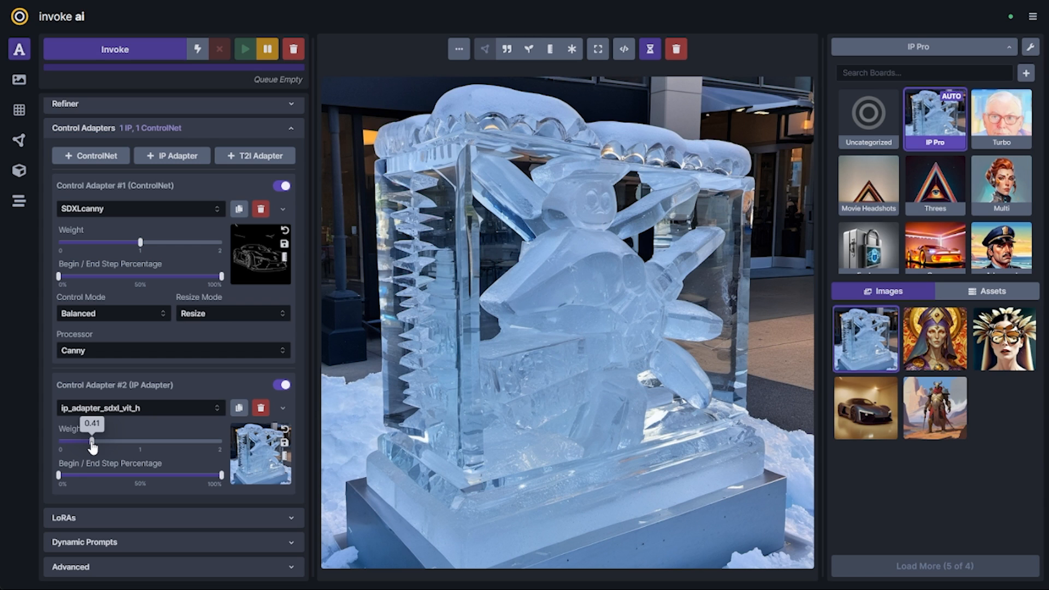
drag(93, 447, 96, 452)
mouse_move(97, 446)
drag(96, 447, 116, 448)
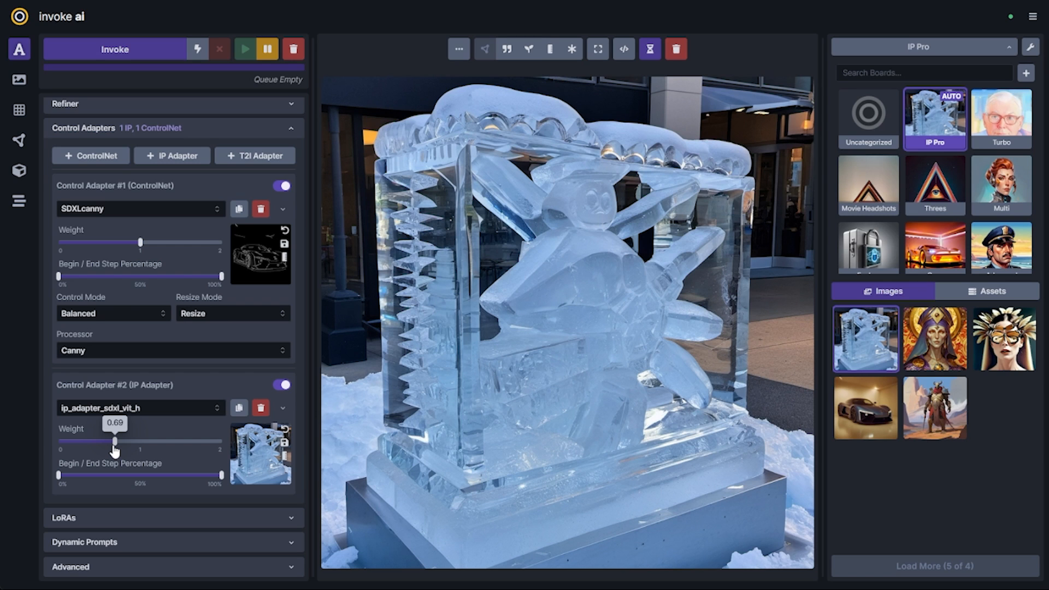
drag(114, 449, 131, 448)
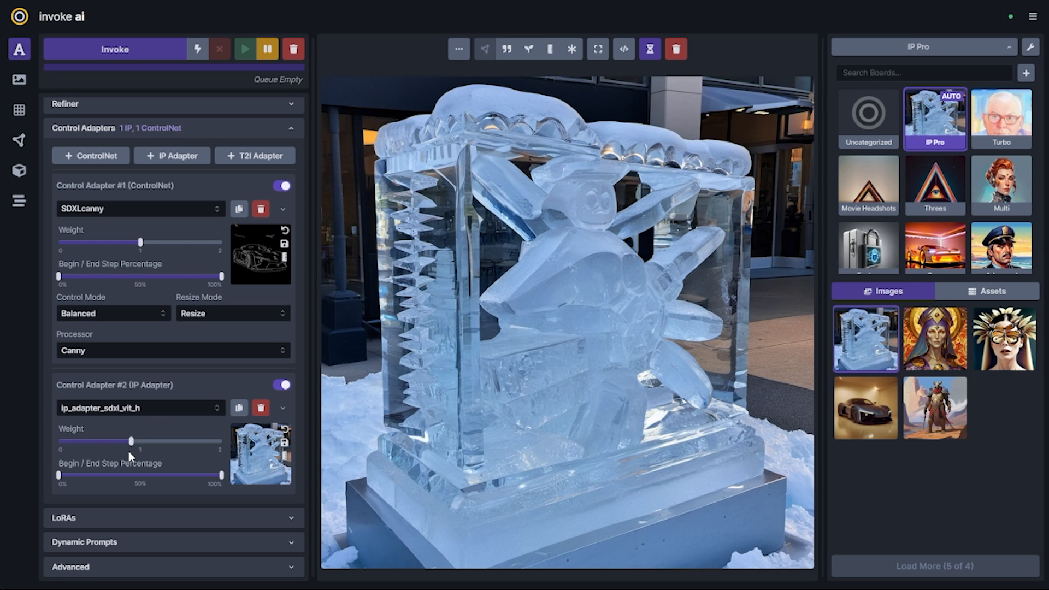
drag(131, 441, 92, 444)
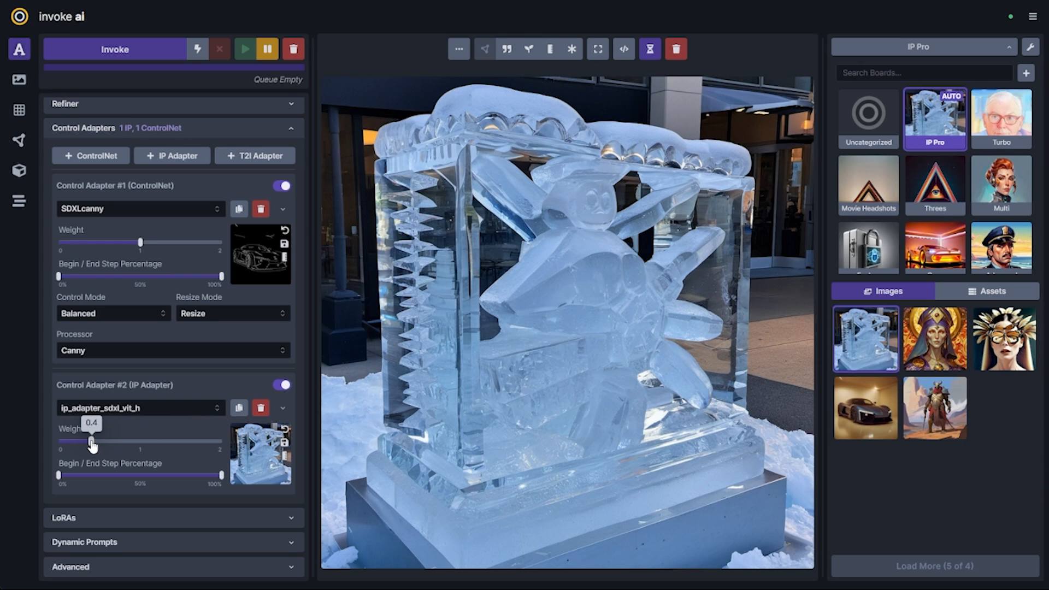
- Replace the positive prompt with "photo of a car+, 35mm film, balanced lighting, arctic scenery"
scroll(164, 482, up, 10)
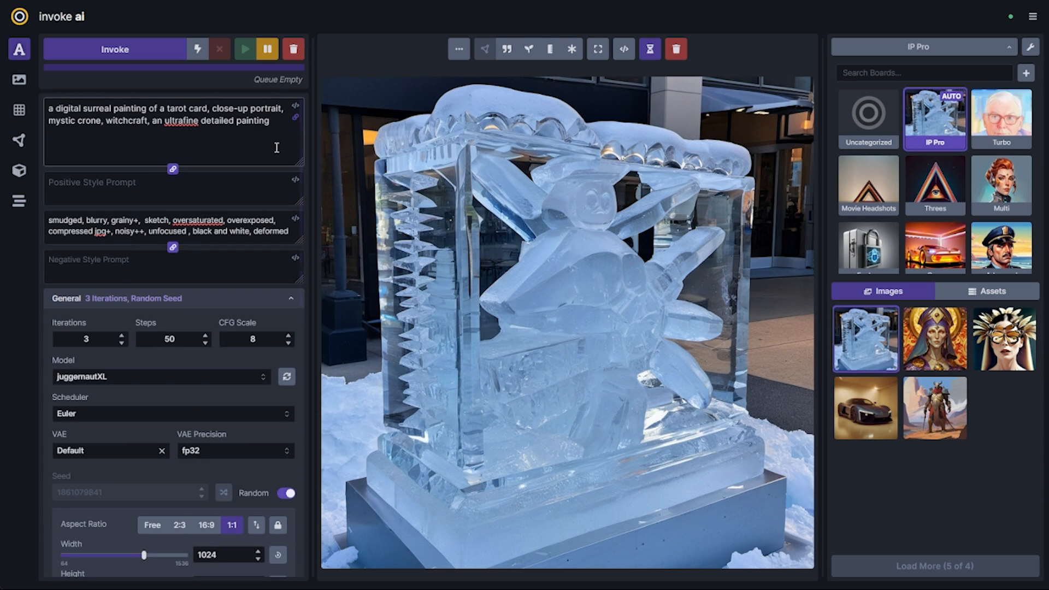
click(251, 136)
key(ctrl+a)
text(photo)
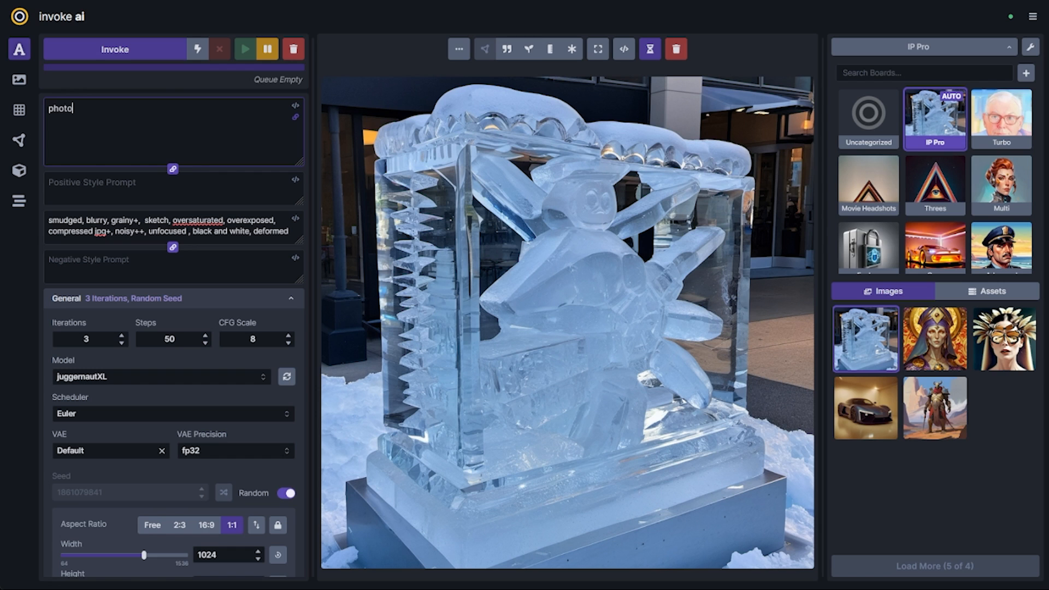
text( of a car+, 35mm film, balanced lighting, arctic scenery)
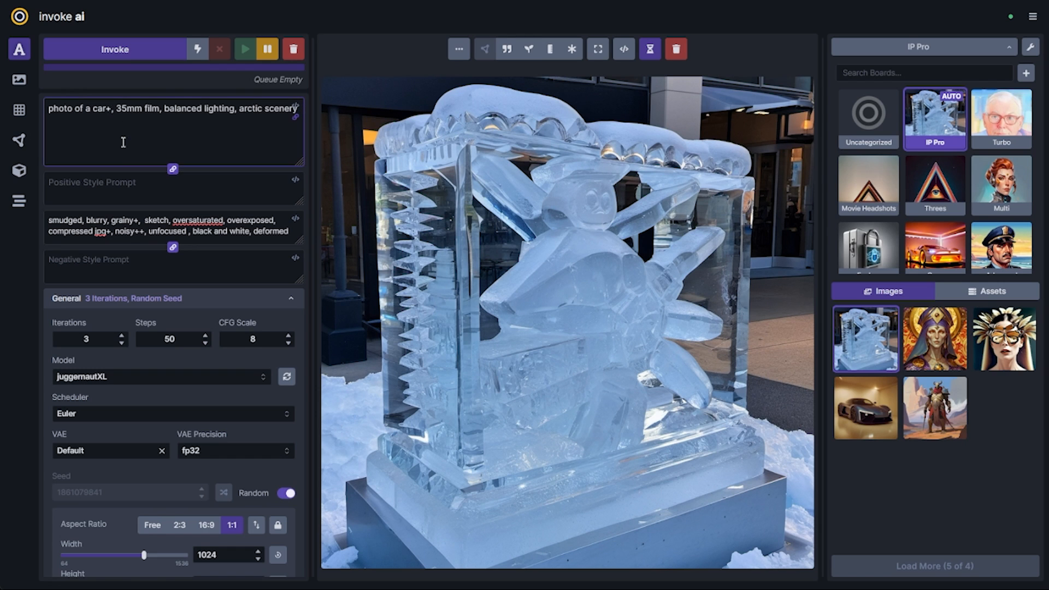
- Review the generation settings and both control adapters, and generate the arctic car images
scroll(227, 272, down, 3)
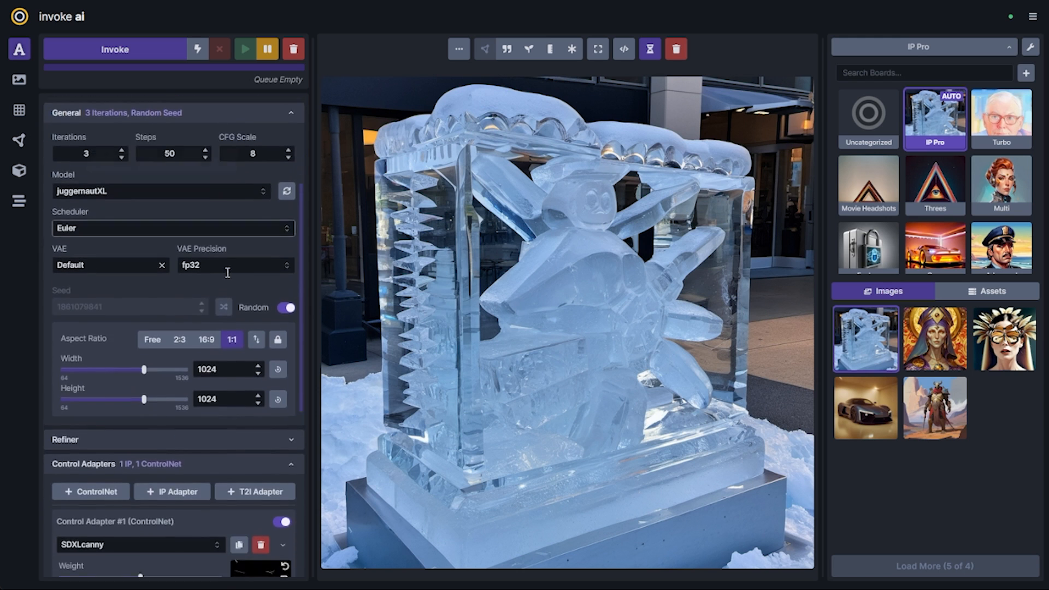
scroll(228, 272, up, 4)
scroll(198, 544, down, 2)
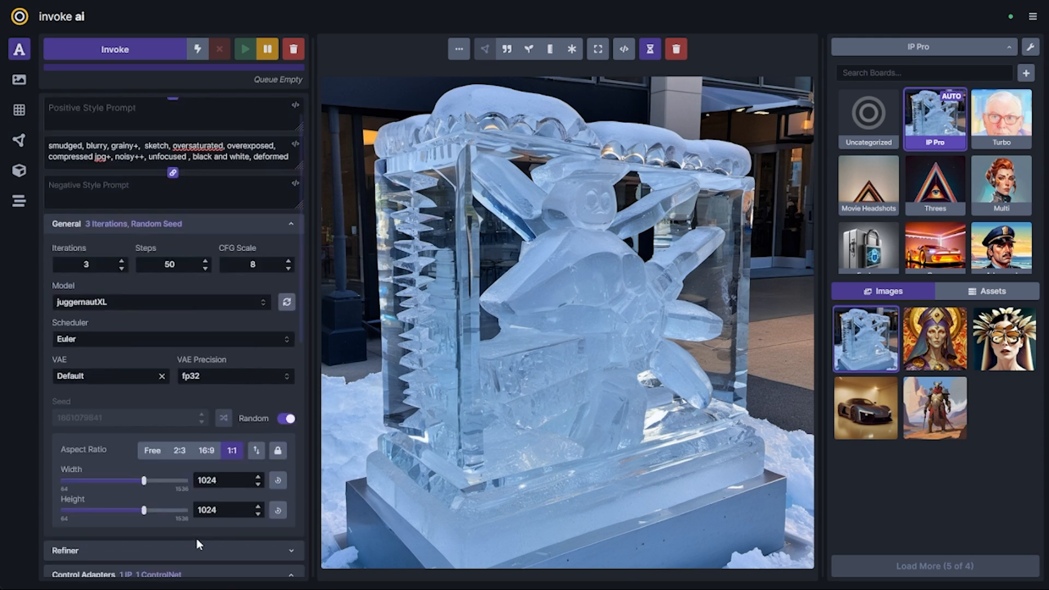
scroll(198, 545, down, 7)
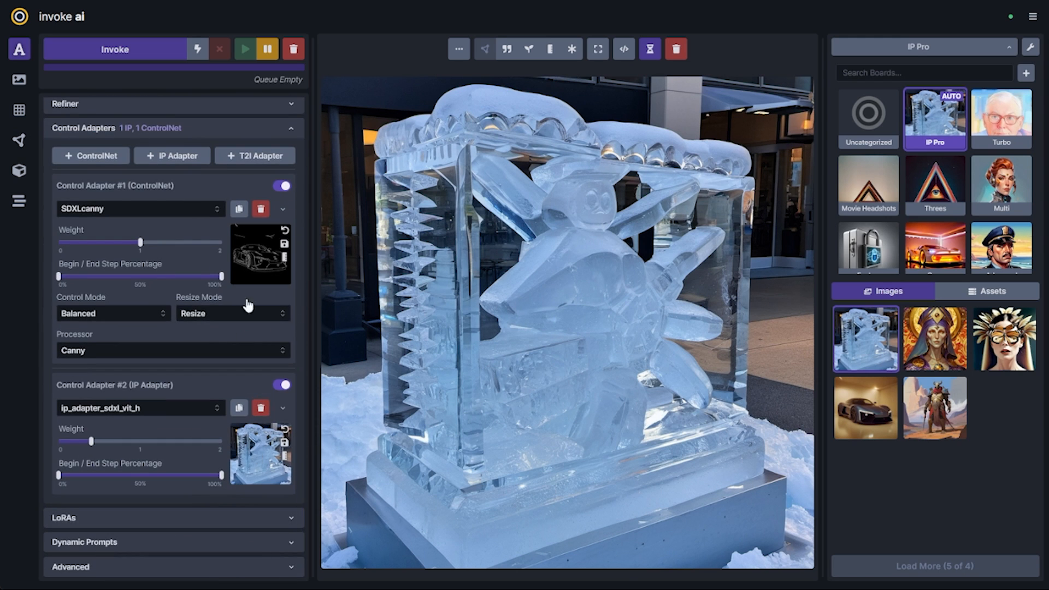
scroll(219, 328, up, 8)
scroll(182, 354, down, 8)
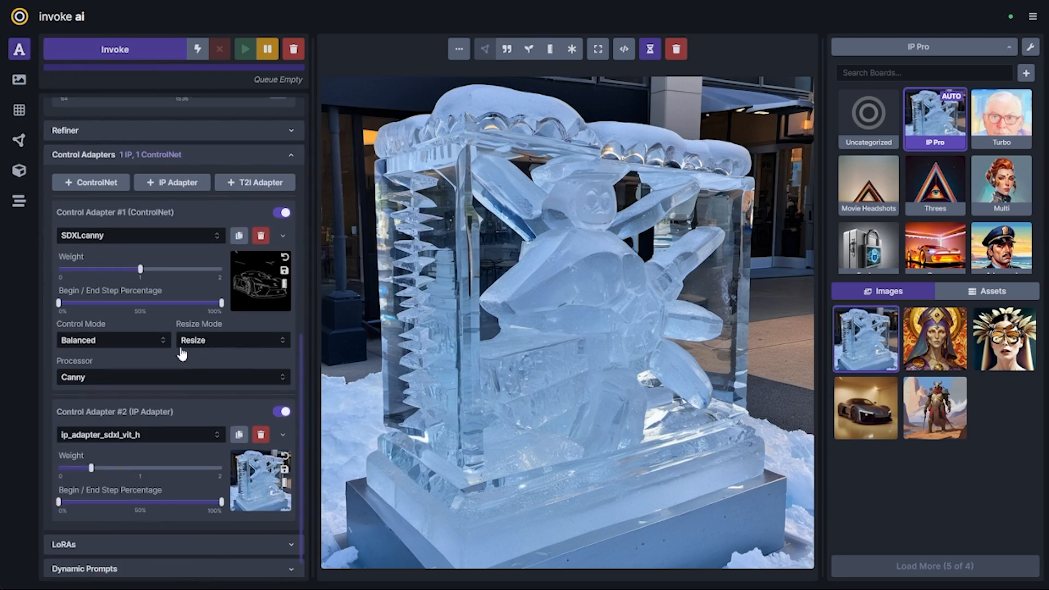
scroll(197, 478, up, 8)
key(ctrl+Return)
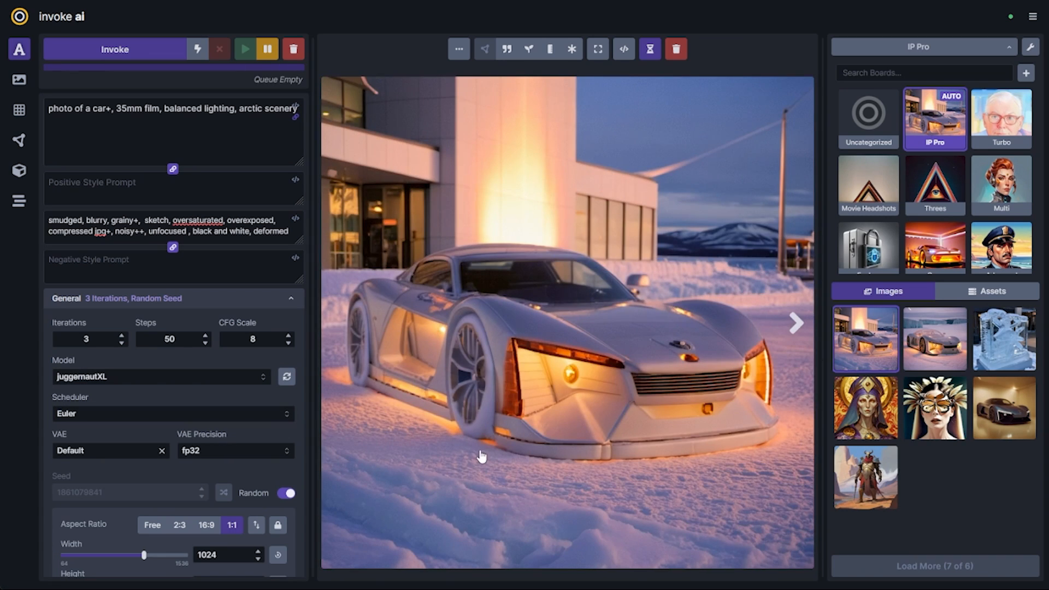
- Reduce the Canny ControlNet's end step percentage to about 70%
scroll(189, 329, down, 10)
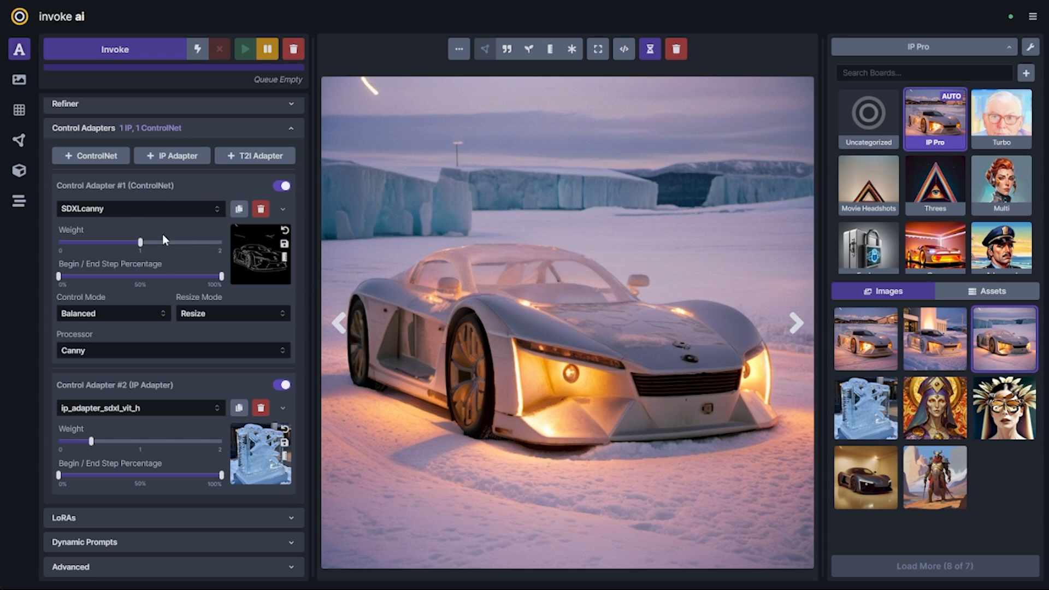
drag(221, 276, 196, 281)
click(180, 283)
drag(179, 283, 172, 282)
- Add a second IP Adapter using ip-adapter-plus_sdxl_vit-h with the generated image of the car before icebergs, and lower its weight to about 0.45
scroll(197, 414, up, 1)
click(169, 217)
scroll(153, 306, down, 4)
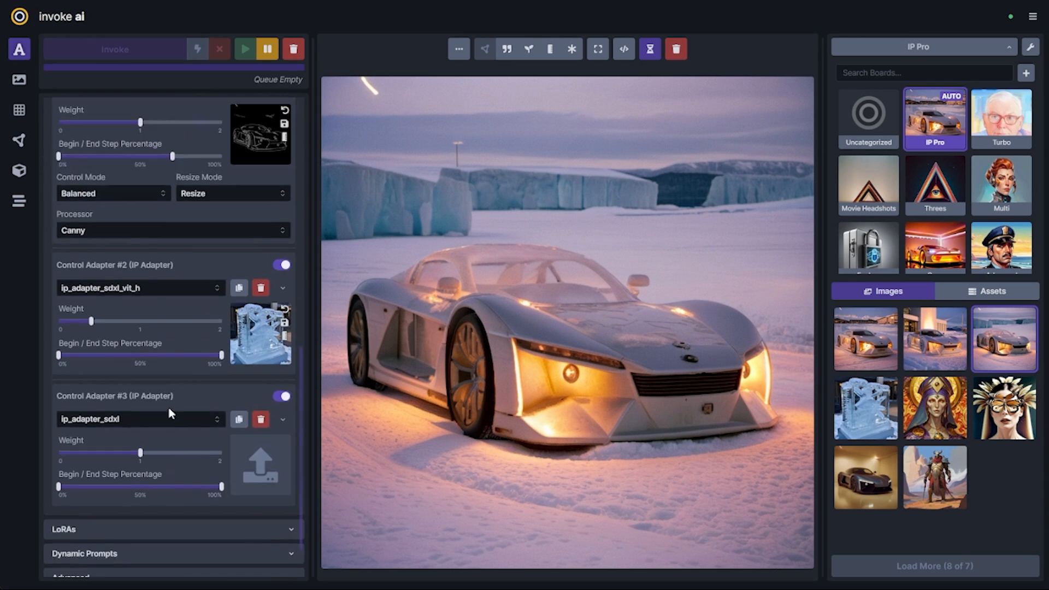
click(141, 408)
click(149, 304)
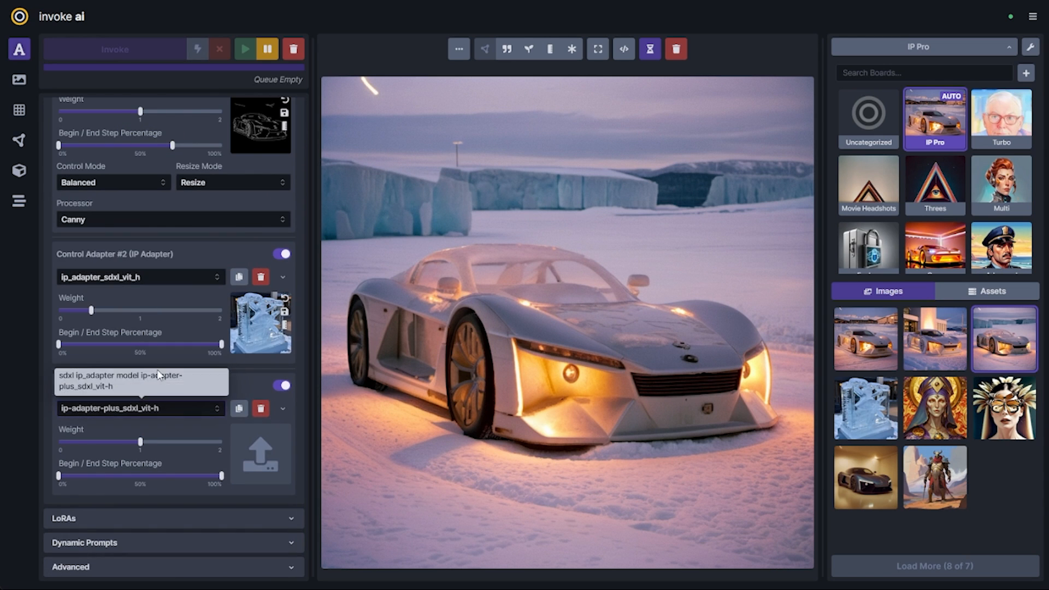
drag(1004, 338, 261, 456)
drag(141, 441, 93, 441)
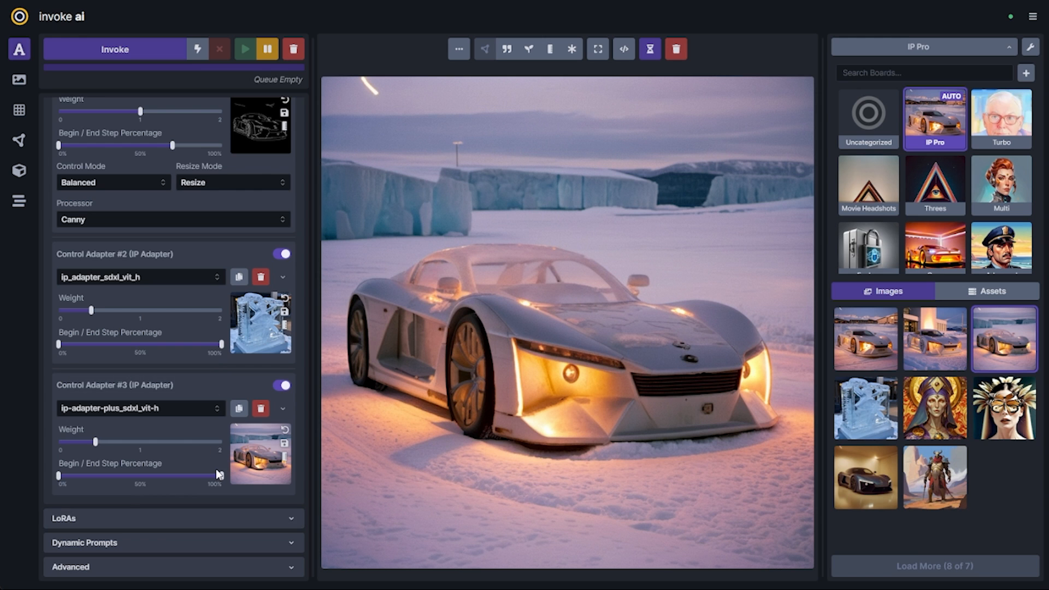
- Review the three control adapters and delete the Canny ControlNet
scroll(283, 447, up, 5)
scroll(275, 455, down, 5)
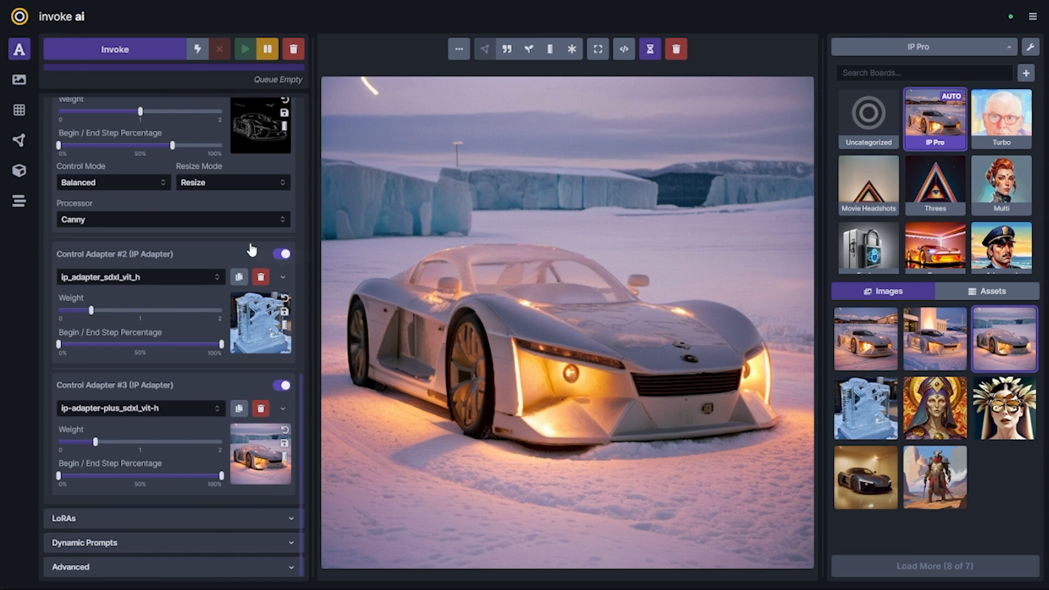
scroll(258, 428, up, 4)
scroll(240, 442, down, 4)
scroll(227, 460, up, 4)
scroll(224, 418, down, 4)
scroll(212, 444, up, 5)
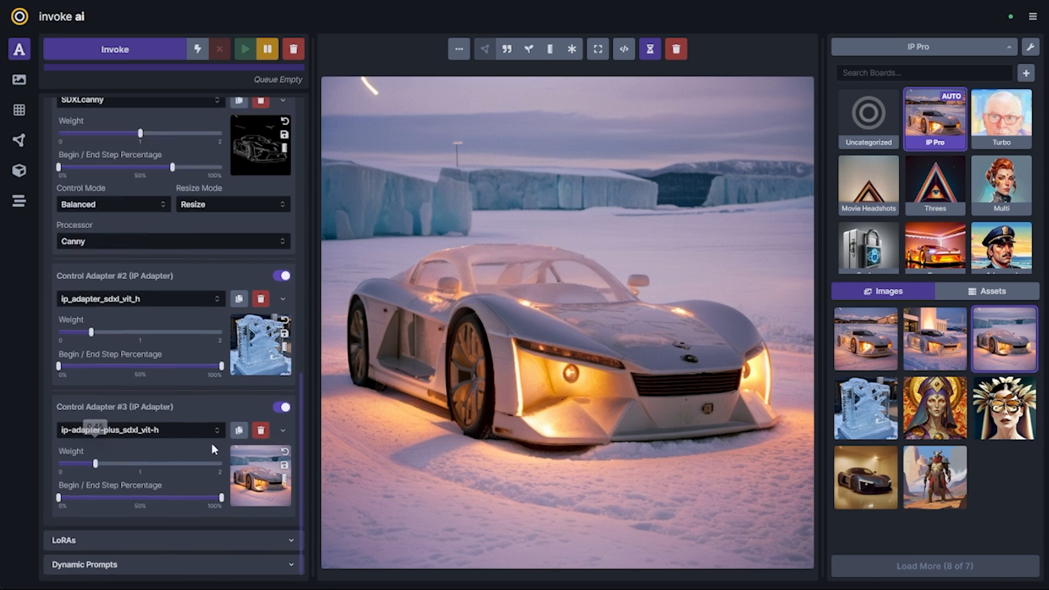
click(263, 328)
scroll(94, 458, down, 1)
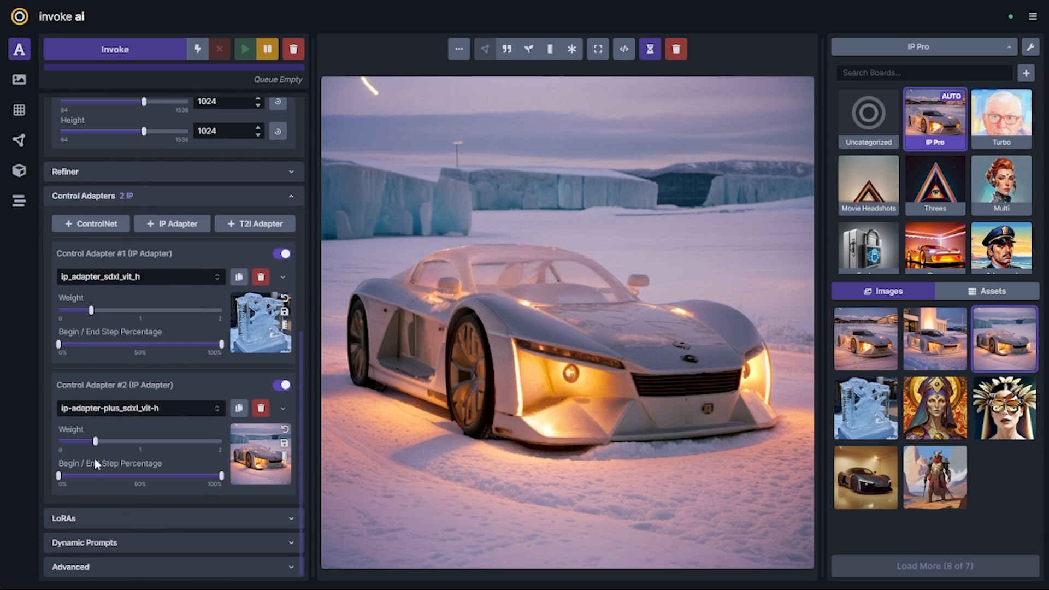
- Raise the weight of the IP Adapter that uses the generated car image to about 0.5
drag(96, 441, 99, 441)
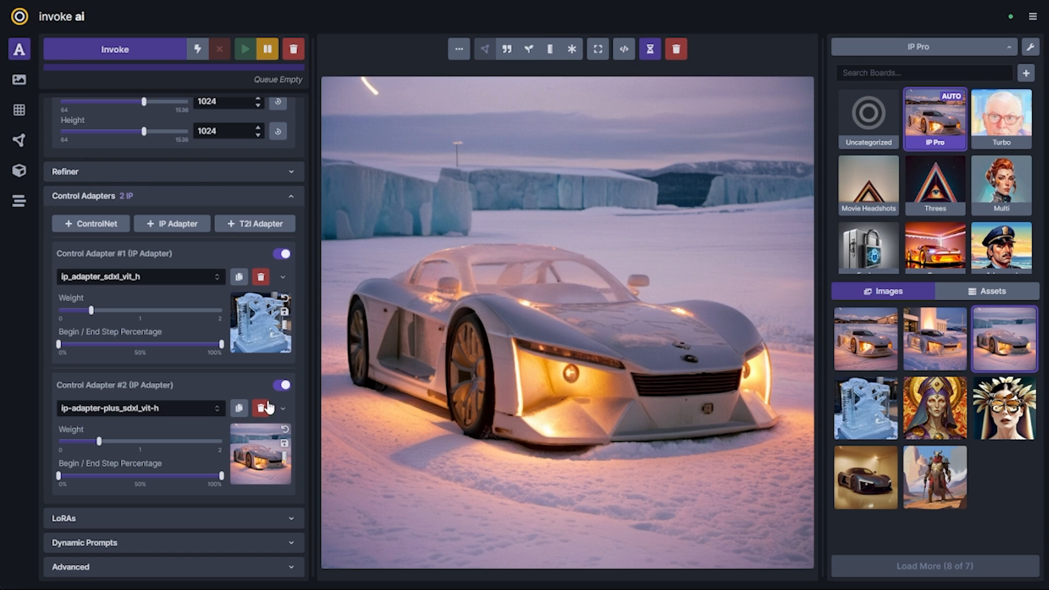
scroll(137, 298, up, 9)
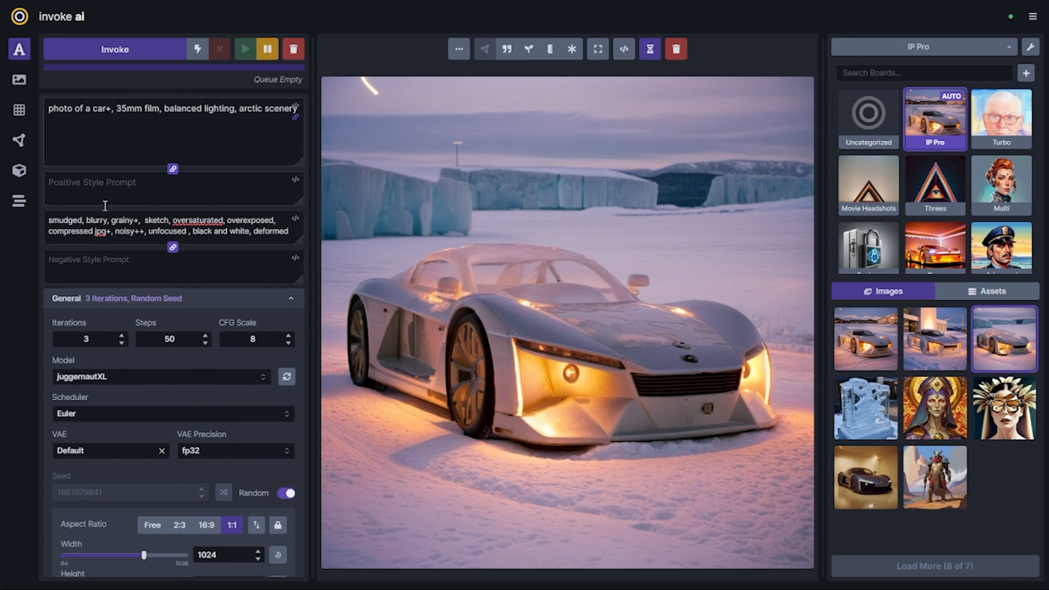
scroll(178, 406, down, 5)
scroll(188, 426, up, 5)
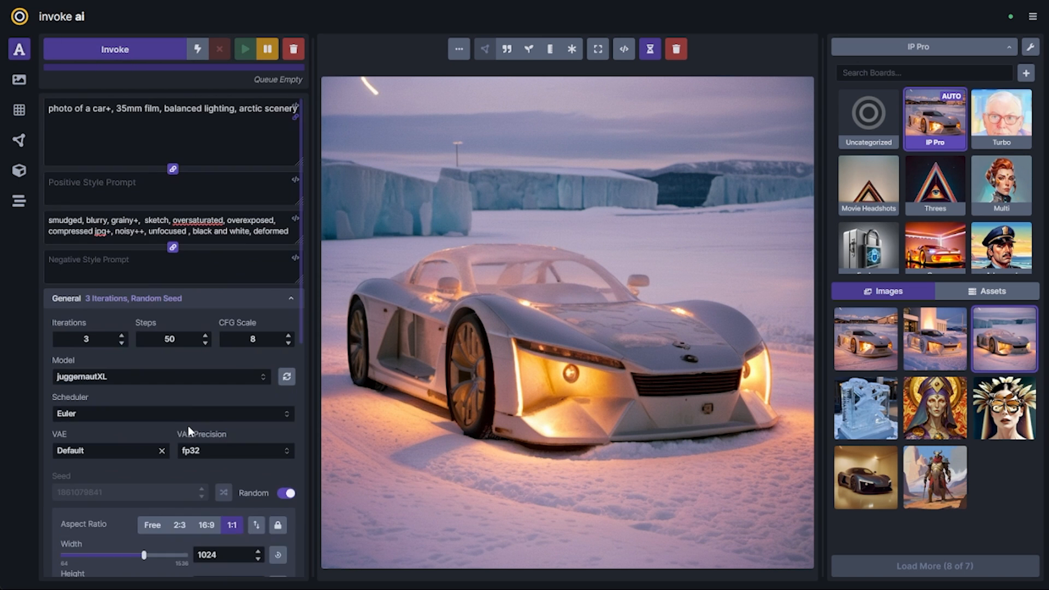
- Generate a new batch of three images with the two IP Adapters and compare the resulting cars
click(147, 54)
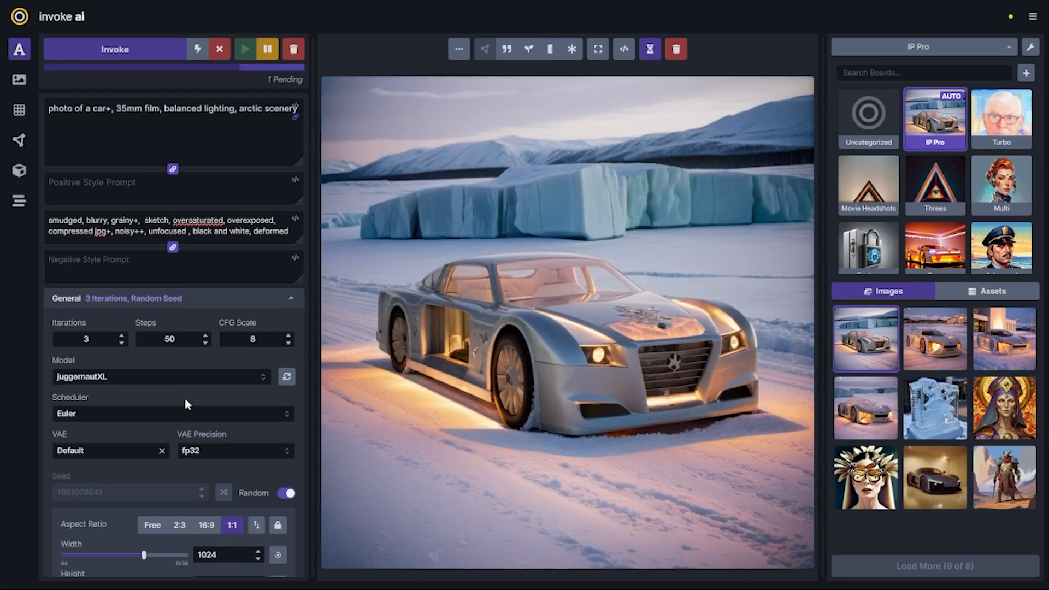
scroll(197, 437, down, 5)
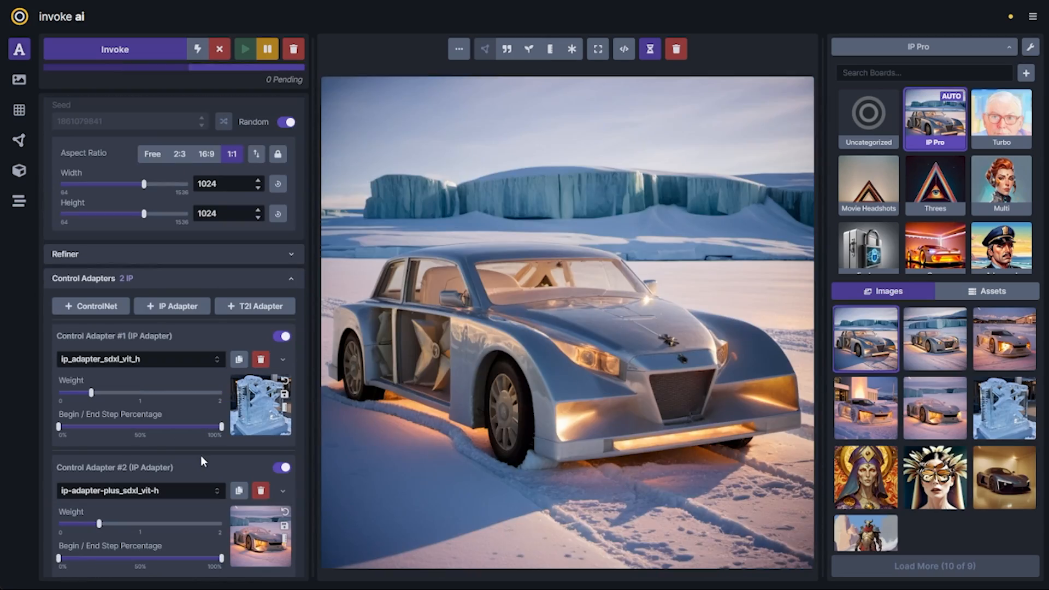
key(Right)
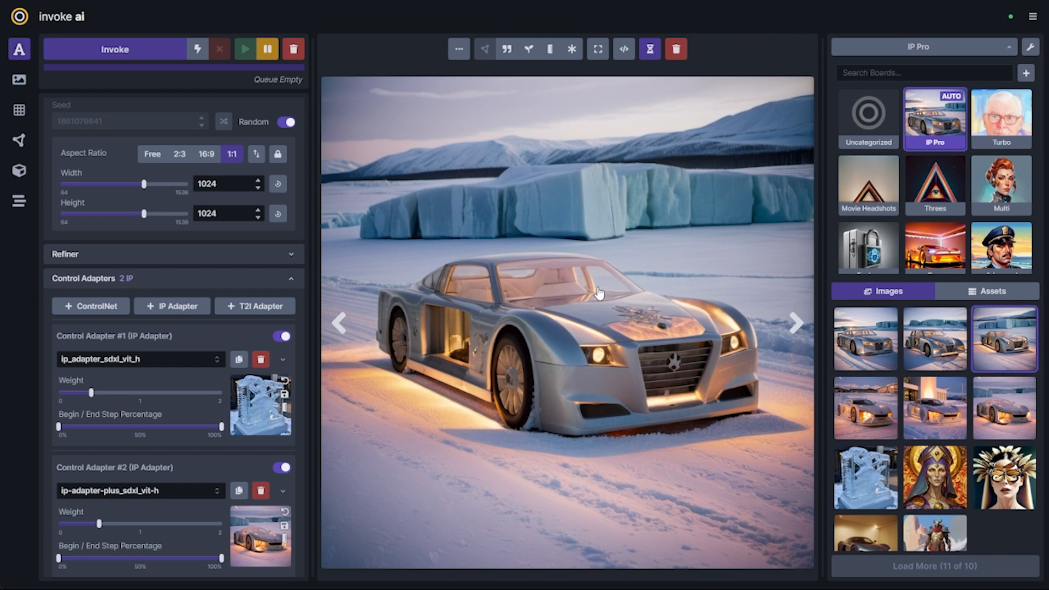
key(Left)
key(Left)
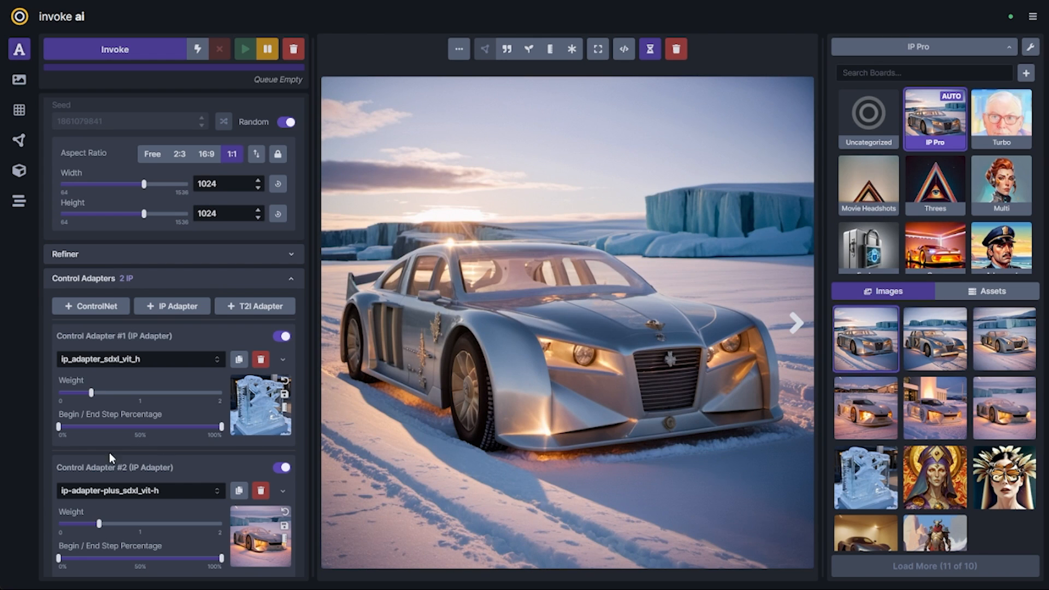
- Remove "arctic scenery" from the positive prompt and add "made of ice" after "car+"
scroll(194, 540, up, 6)
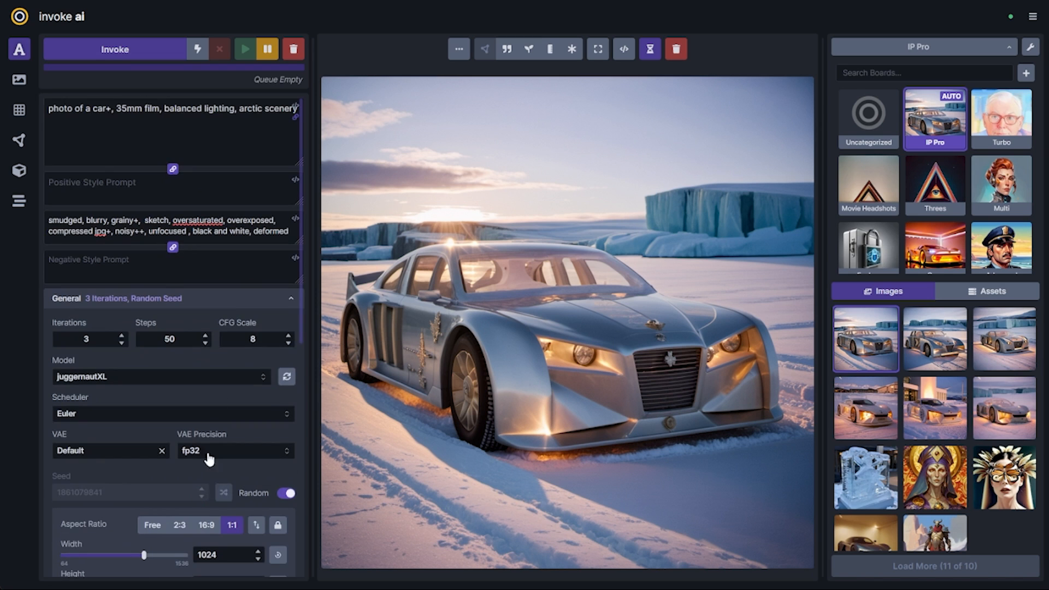
scroll(209, 459, down, 7)
scroll(183, 328, up, 7)
drag(239, 109, 356, 115)
key(BackSpace)
key(BackSpace)
key(BackSpace)
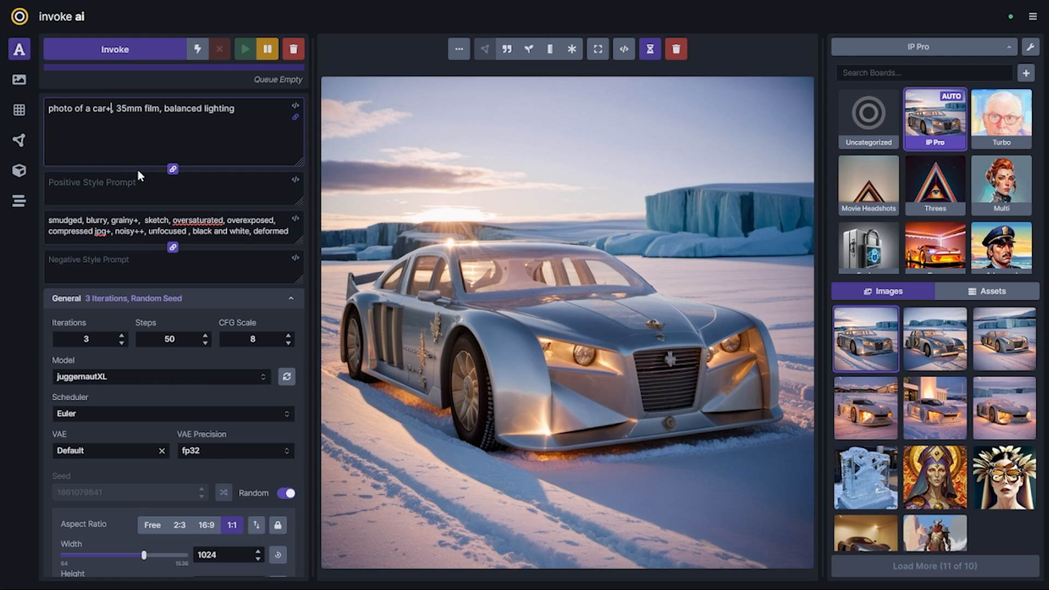
text(made of ice)
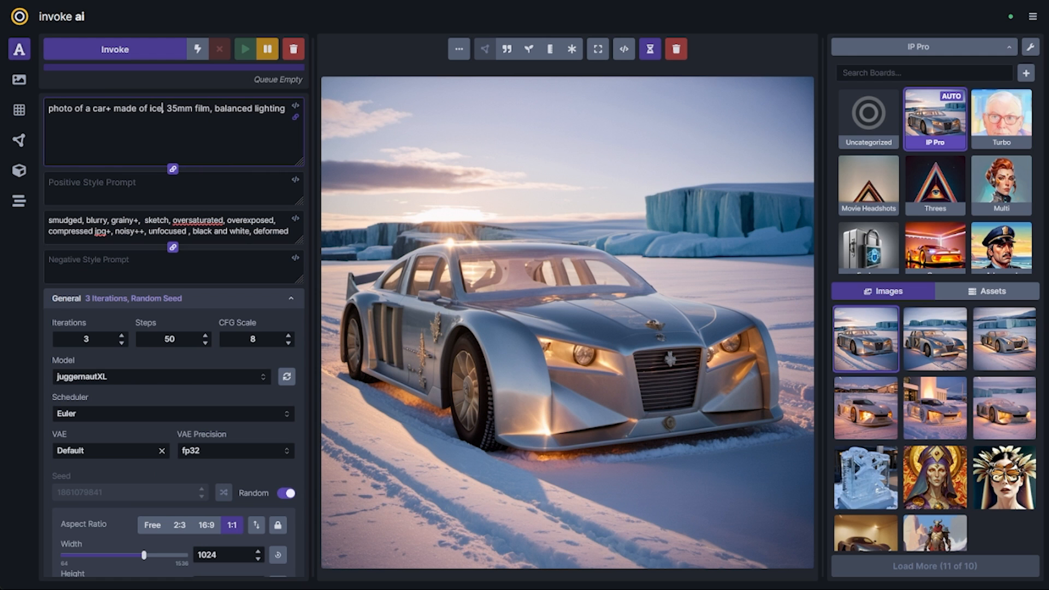
- Raise the weight of the IP Adapter with the ice sculpture image to about 0.5 and generate new images
scroll(151, 174, down, 8)
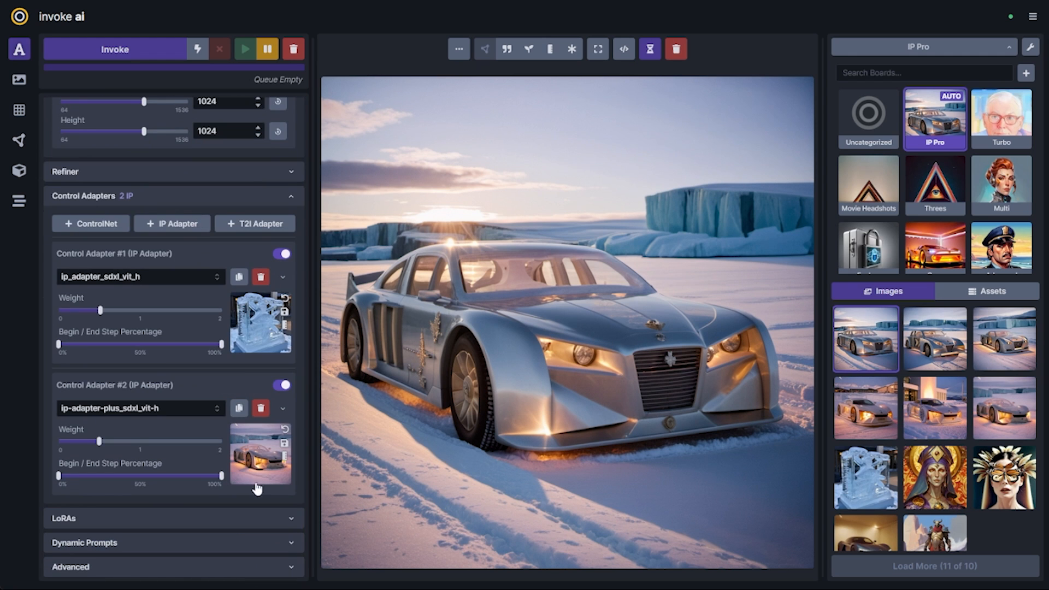
scroll(260, 488, up, 3)
scroll(262, 502, down, 2)
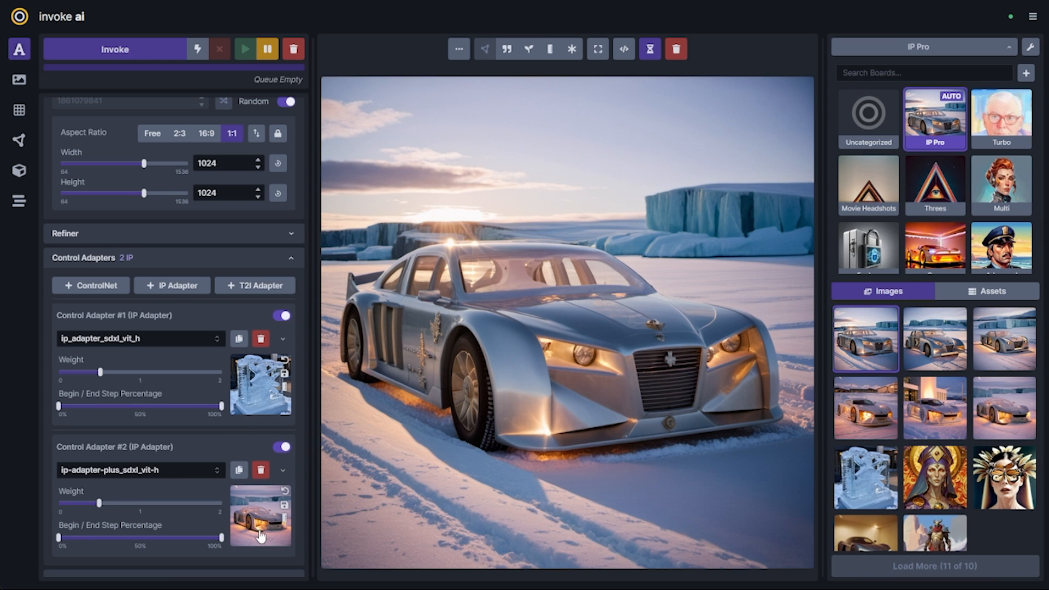
scroll(235, 511, up, 2)
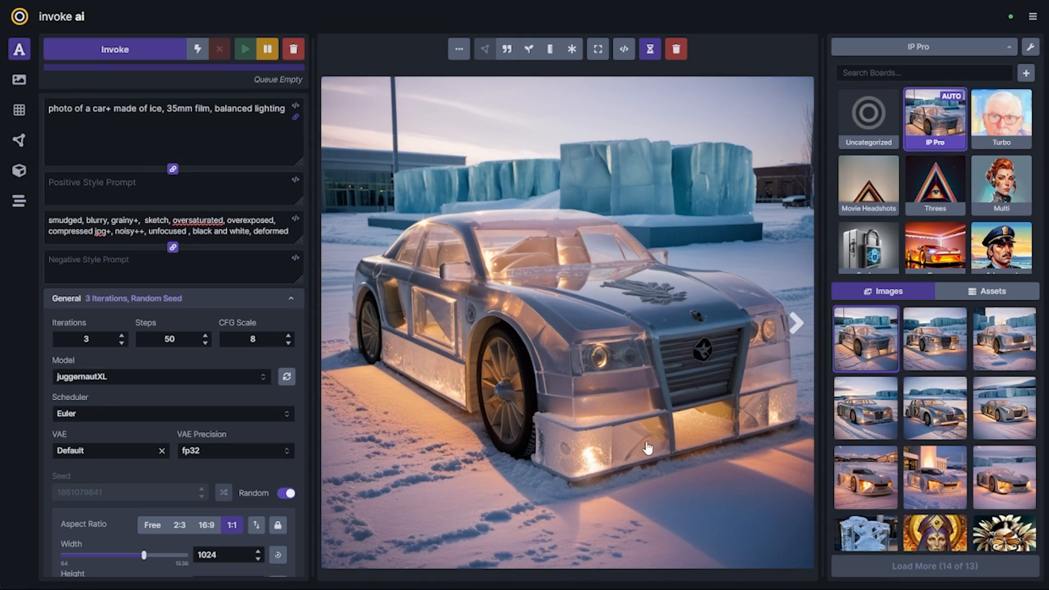
- Compare the three newly generated ice car images to choose the best reference for the next generation
key(Right)
key(Right)
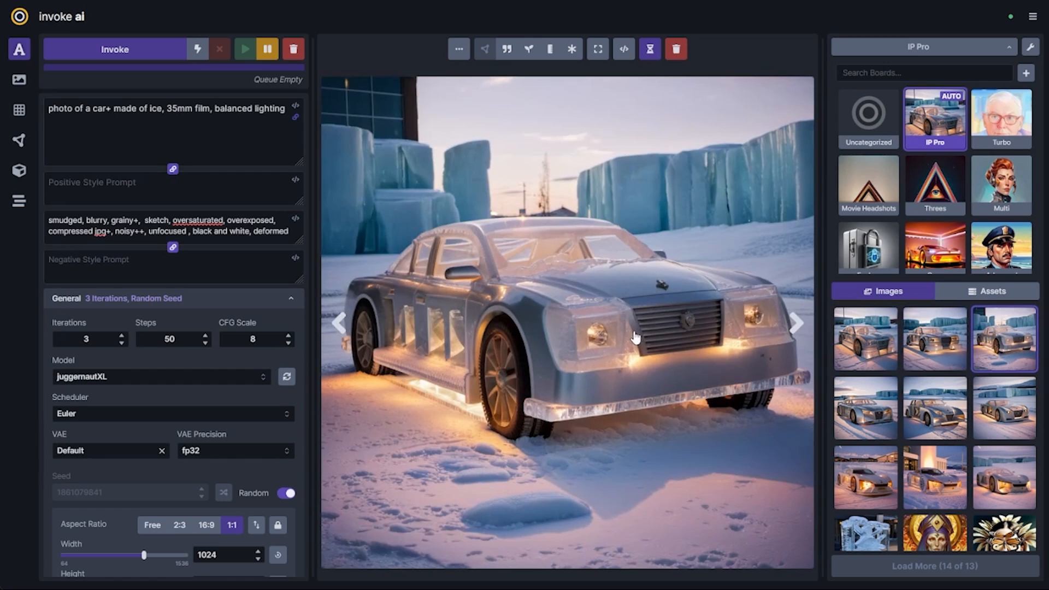
key(Left)
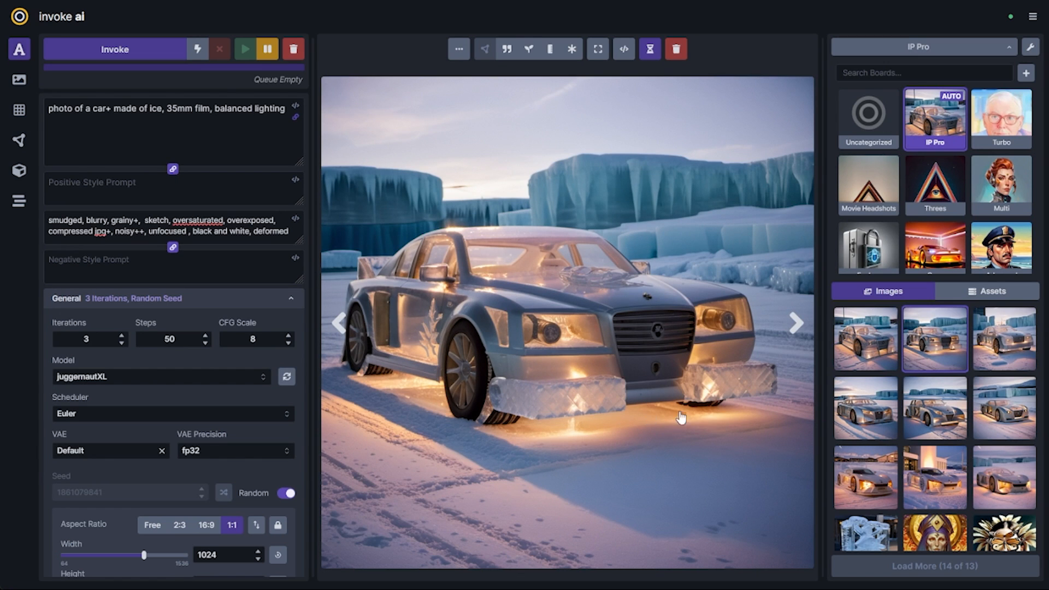
key(Left)
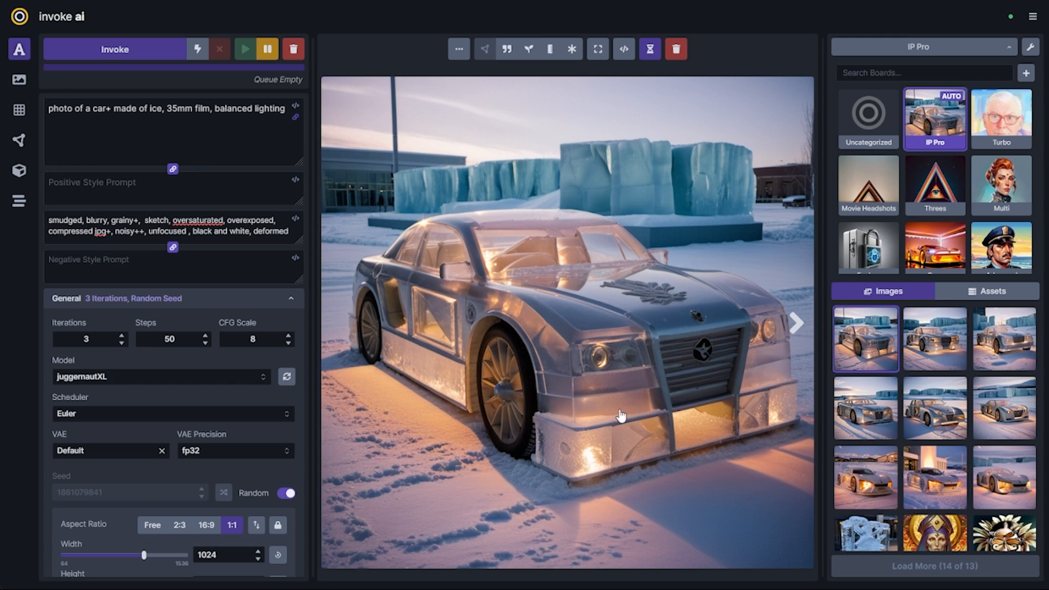
key(Right)
key(Left)
key(Right)
key(Right)
key(Left)
key(Left)
key(Right)
key(Left)
key(Right)
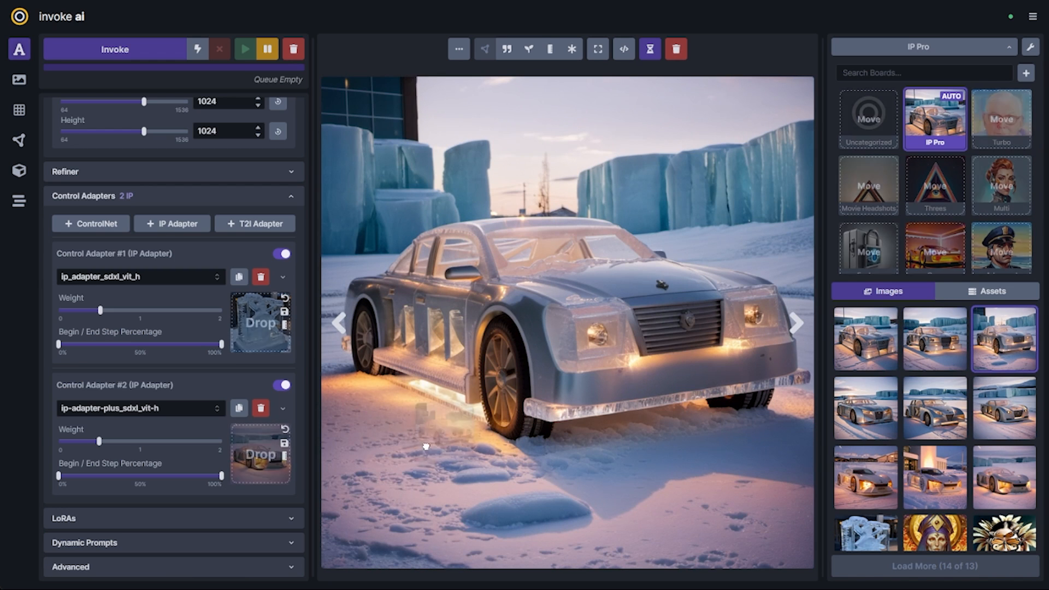
- Replace the second IP Adapter's image with the generated car in front of the tall ice blocks and set its model to ip_adapter_sdxl_vit_h
drag(649, 385, 261, 454)
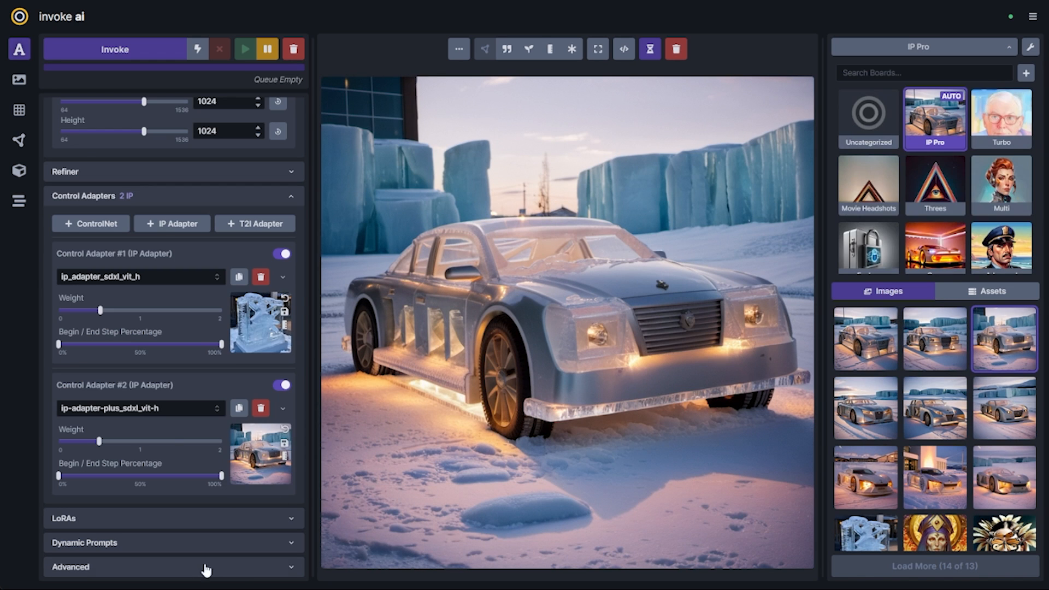
click(166, 411)
click(125, 282)
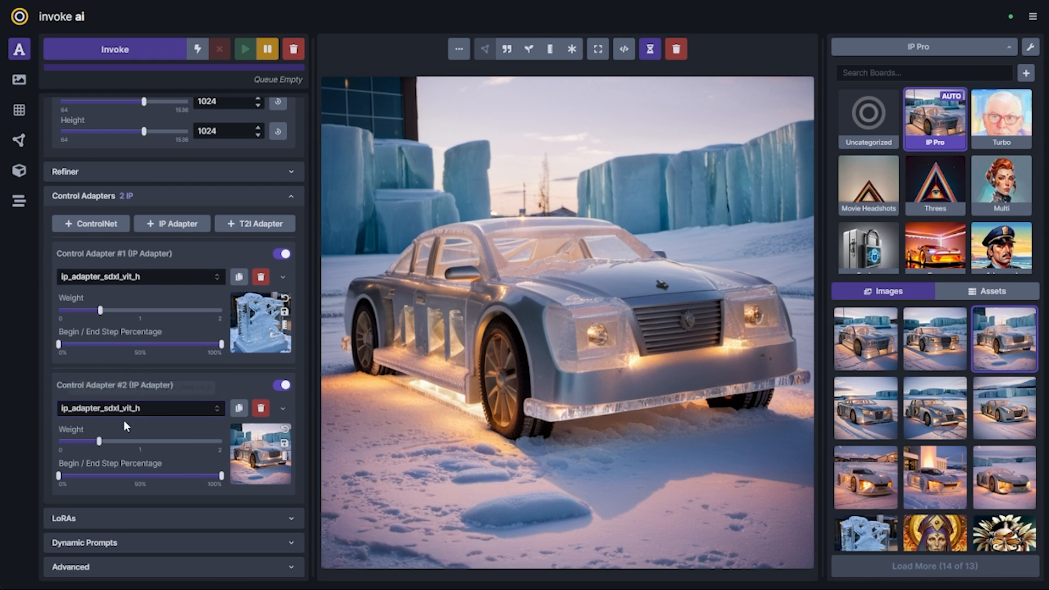
- Change the positive prompt to "photo of a sports+ car+ made of ice, aerodynamic, 35mm film, balanced lighting"
scroll(167, 464, up, 10)
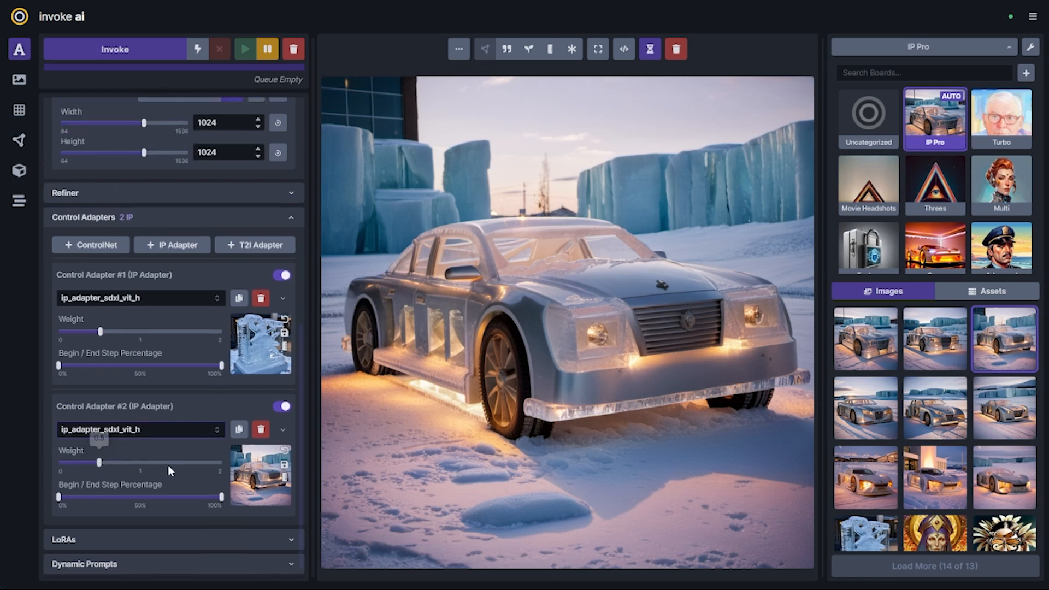
click(92, 109)
text(spotcar+ made of ice, 35mm film, balanced lighting)
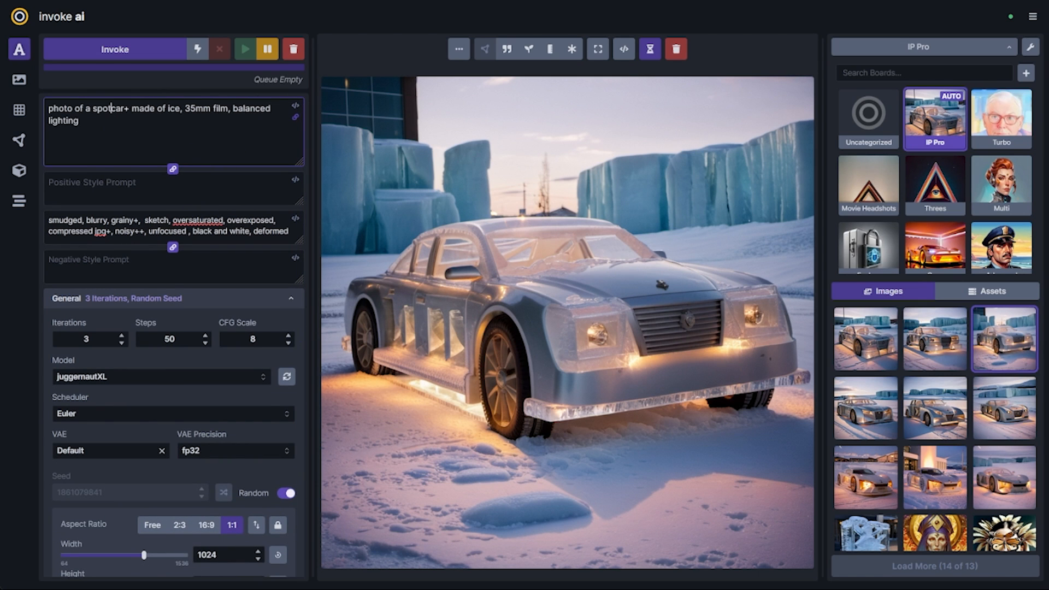
key(BackSpace)
text(rts+ )
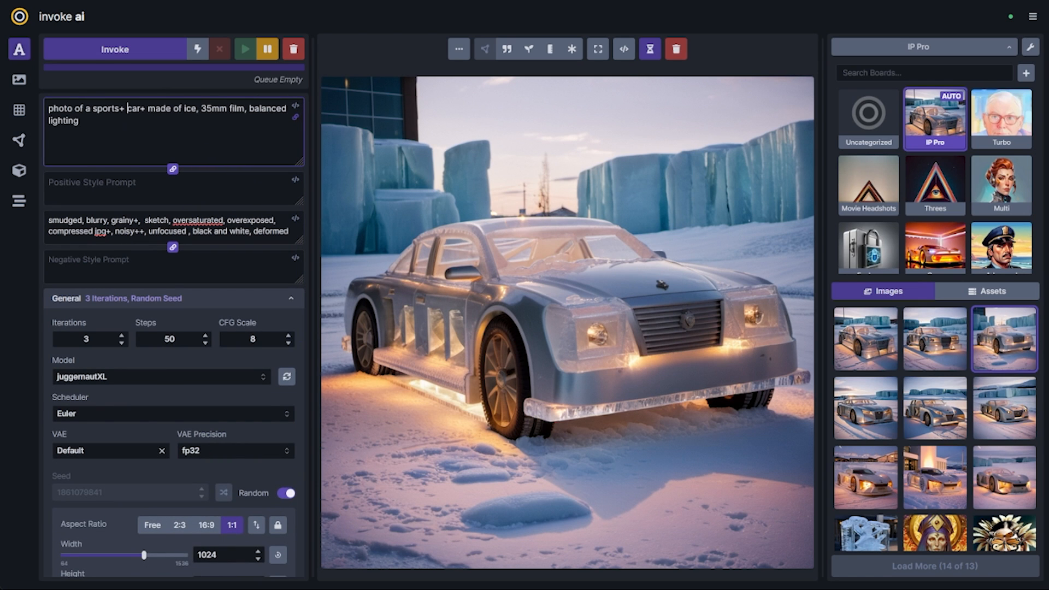
text(aerodynamic,)
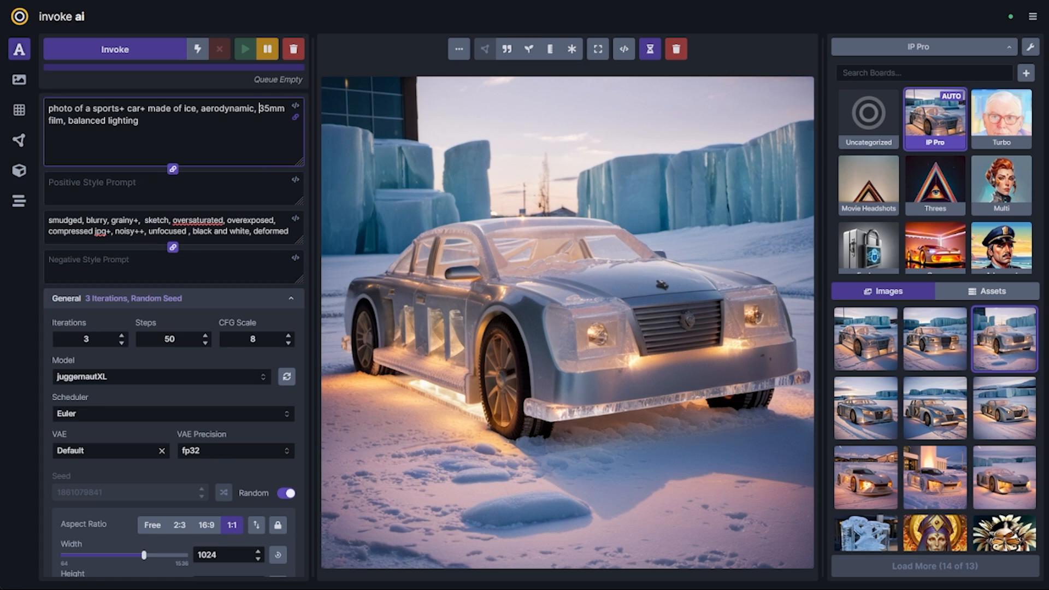
- Generate images from the sports car prompt and compare the new ice cars
click(173, 55)
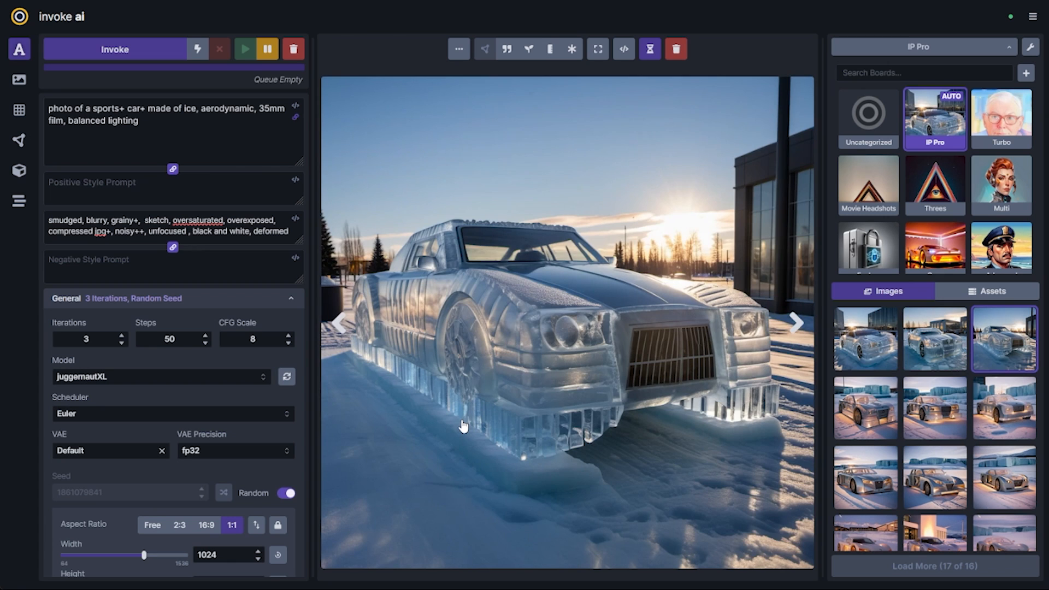
key(Left)
key(Right)
key(Left)
- Use the generated ice car near the office buildings as the second IP Adapter's image, and lower the adapter weights to about 0.3 and 0.35
scroll(232, 339, down, 8)
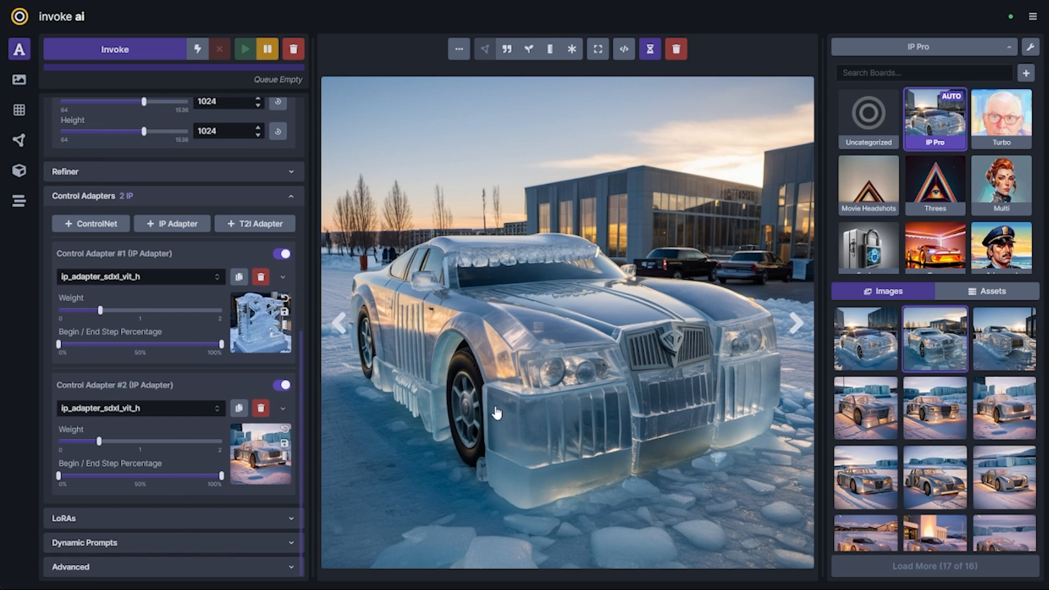
drag(496, 413, 260, 453)
drag(100, 309, 82, 310)
drag(99, 441, 89, 441)
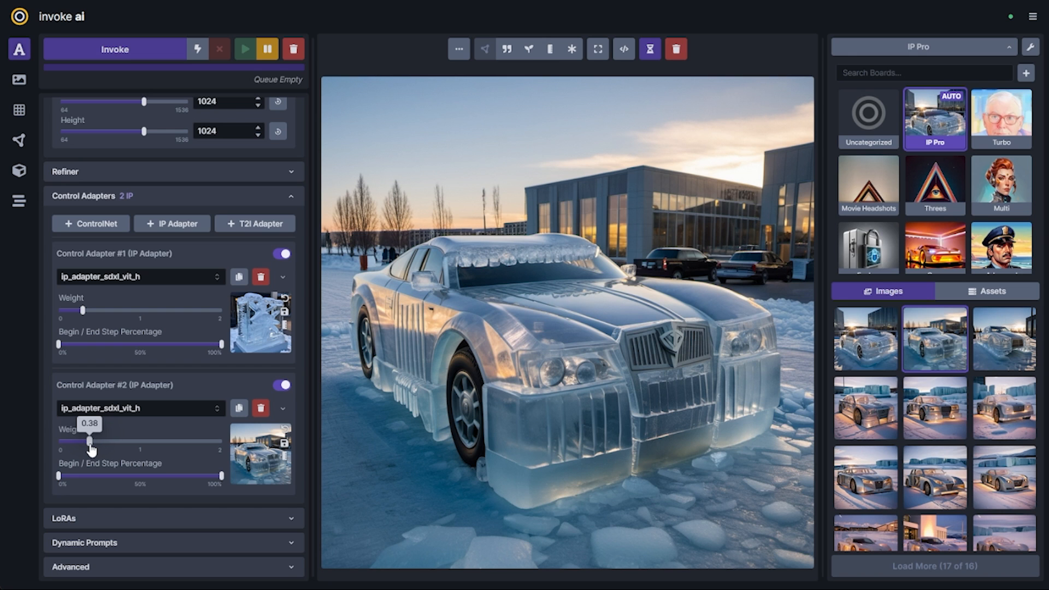
drag(89, 441, 86, 442)
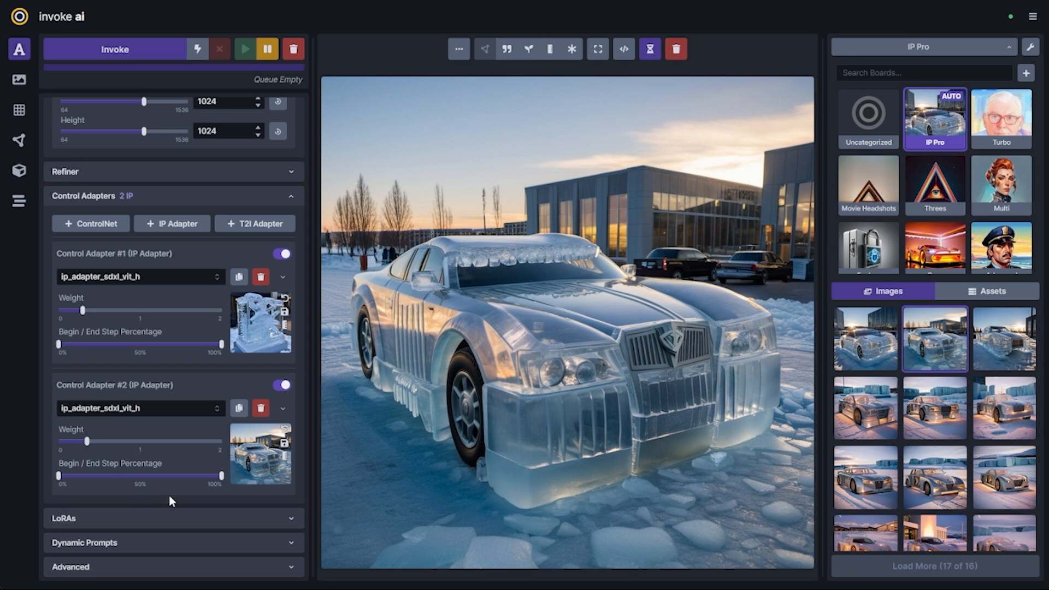
- Add a third IP Adapter and give it the generated white sports car image with snowy mountains and lit buildings behind
scroll(171, 491, up, 10)
scroll(111, 213, down, 10)
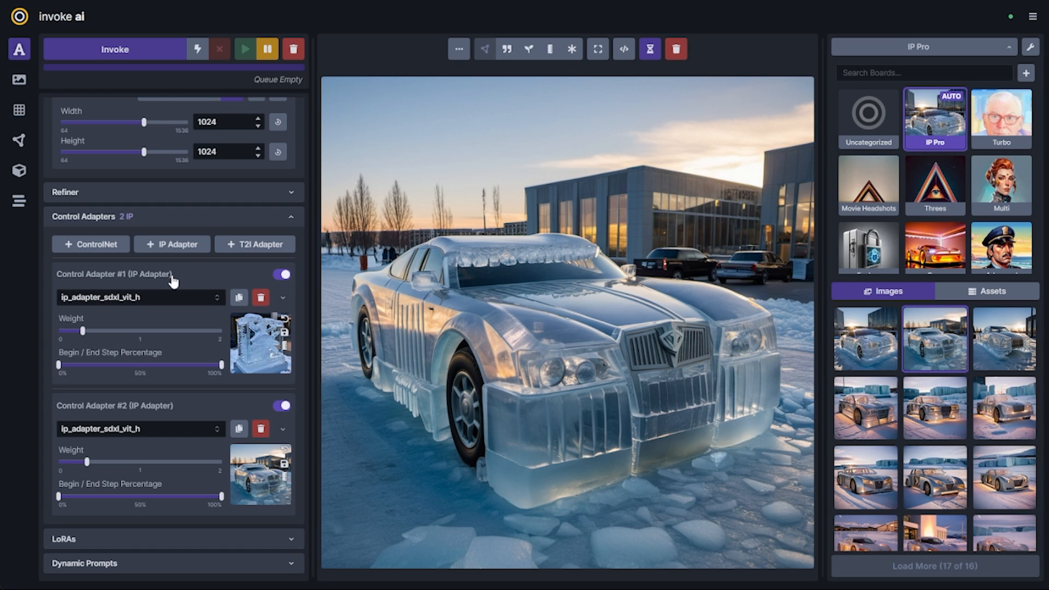
click(173, 244)
scroll(1003, 469, down, 3)
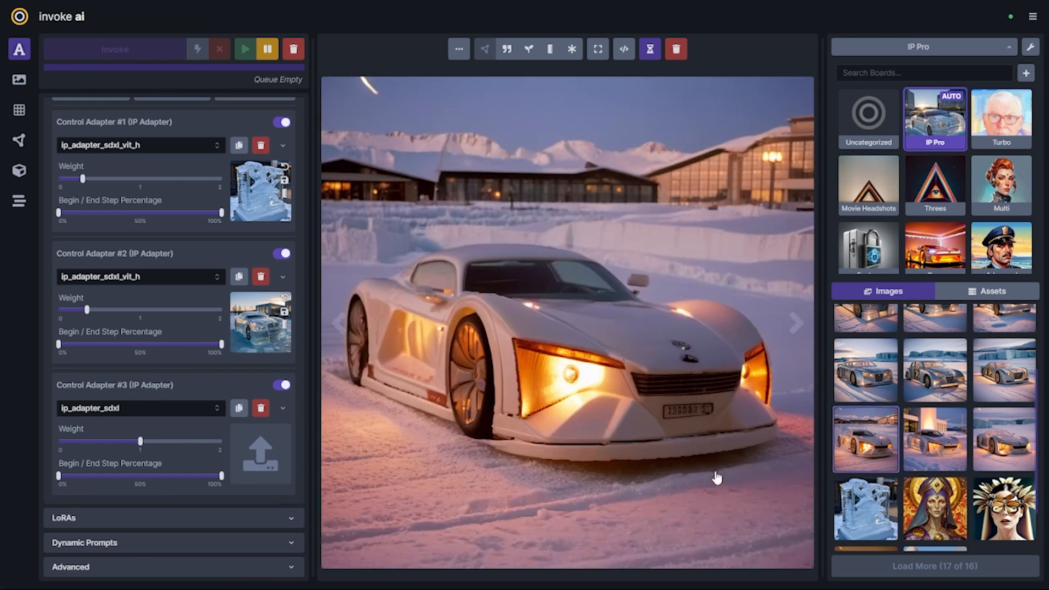
click(883, 451)
key(Right)
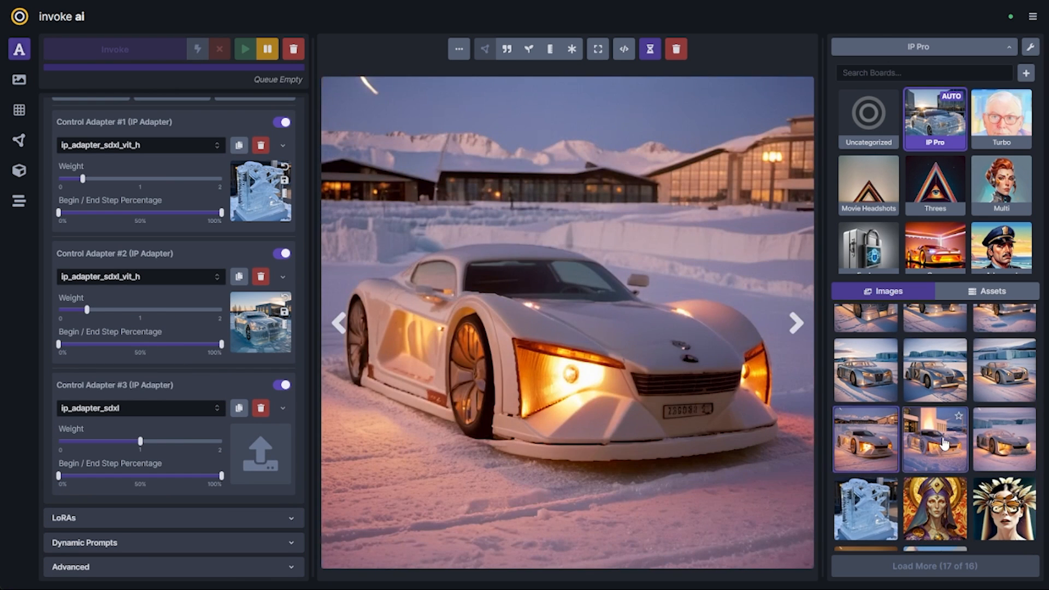
key(Right)
key(Left)
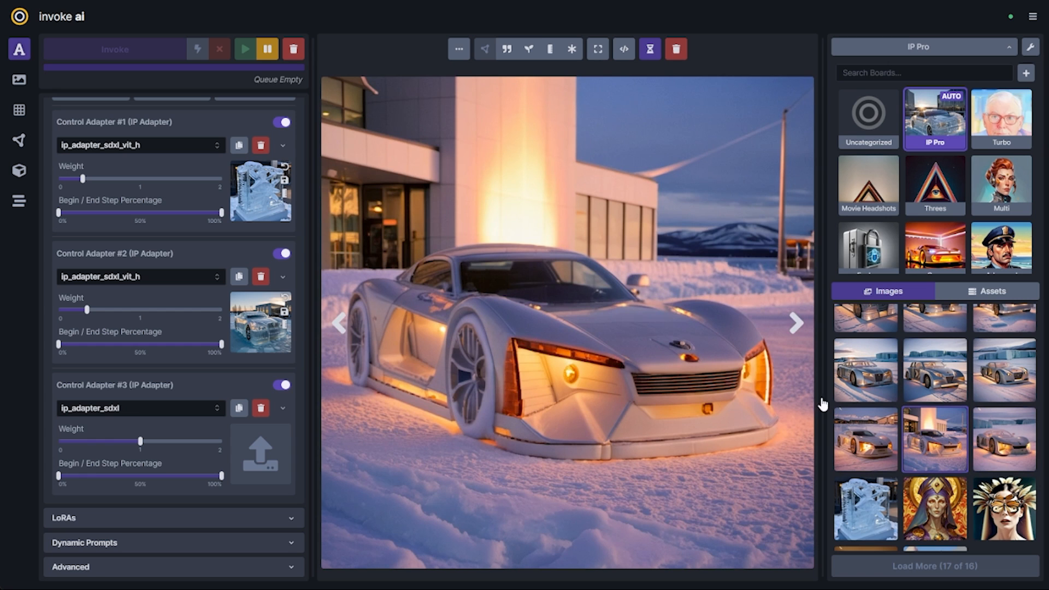
key(Right)
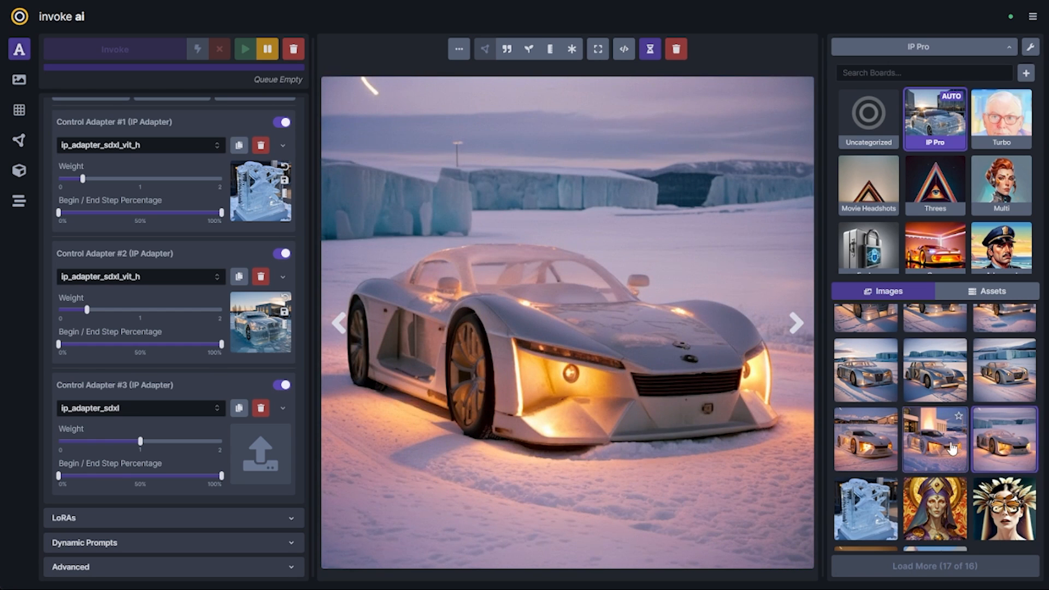
click(951, 449)
click(896, 457)
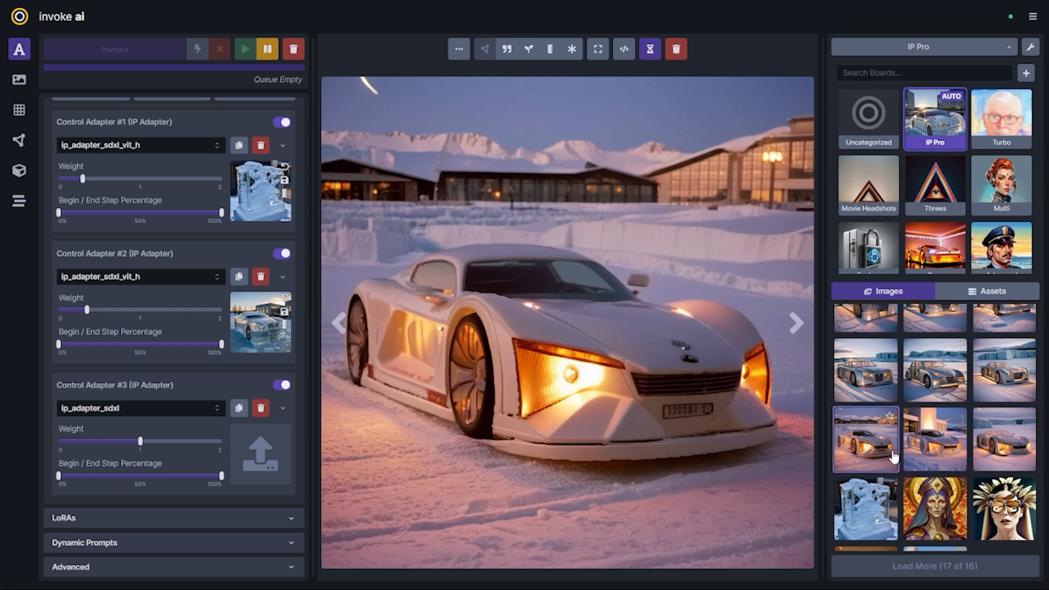
drag(896, 458, 256, 448)
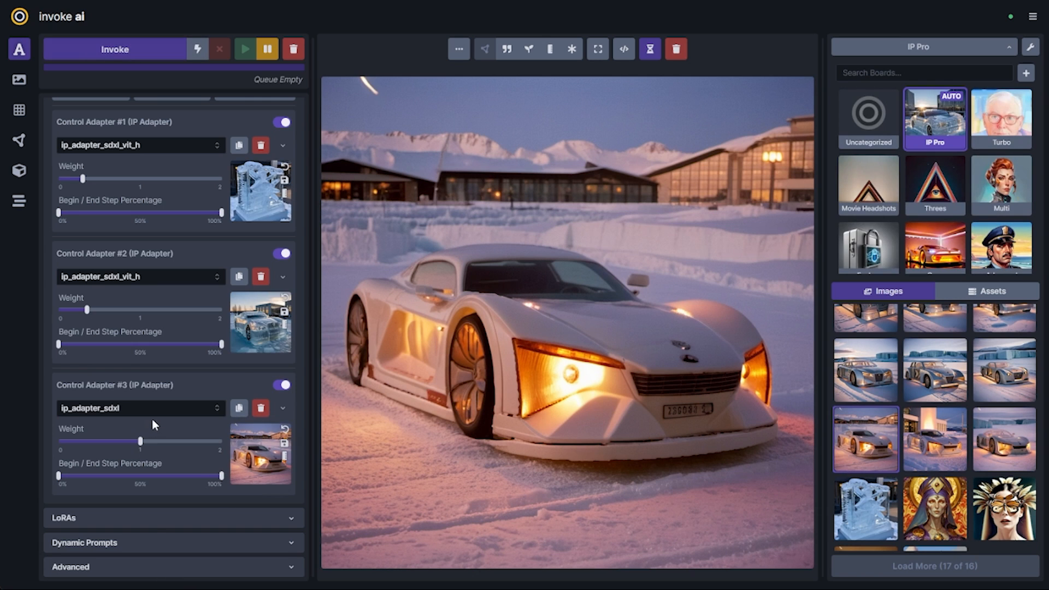
- Set the third IP Adapter to ip_adapter_sdxl_vit_h with a weight of about 0.5, and generate a new batch of images
click(137, 409)
click(135, 290)
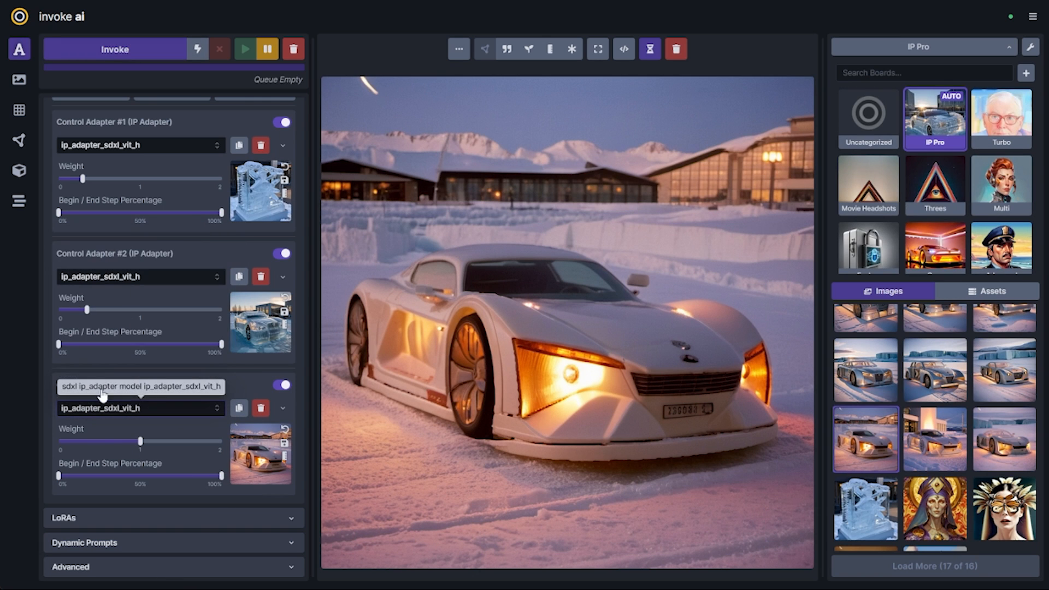
drag(141, 441, 99, 448)
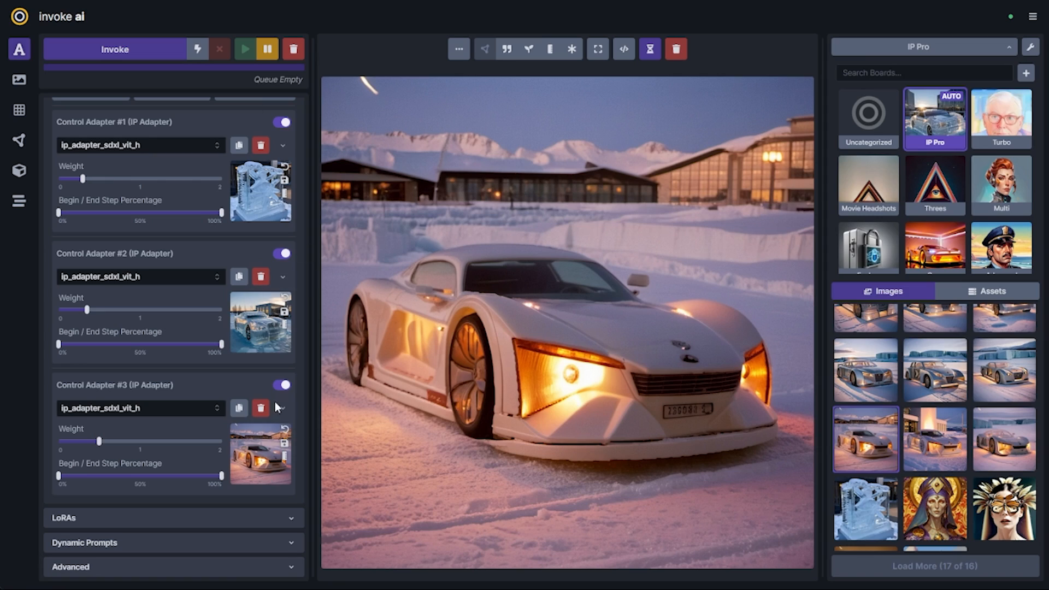
scroll(253, 188, up, 10)
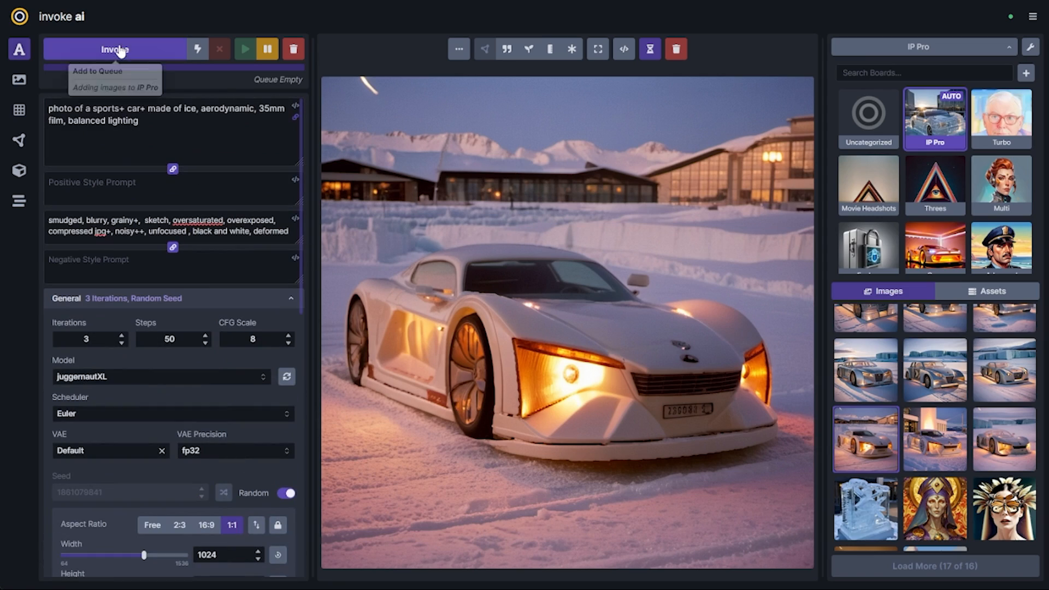
key(ctrl+Return)
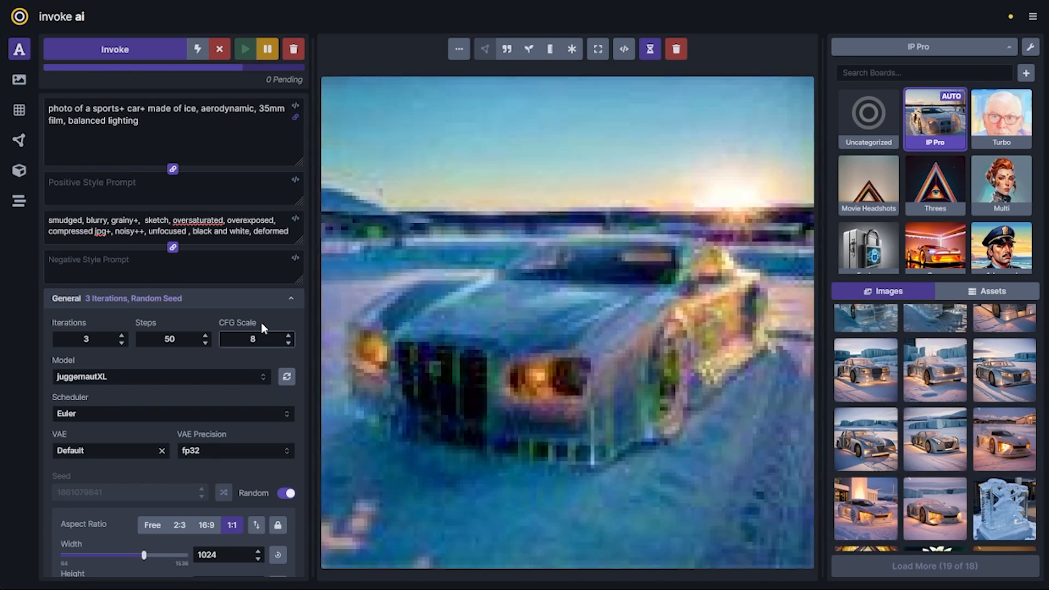
- Compare the newly generated ice sports cars with one another
key(Right)
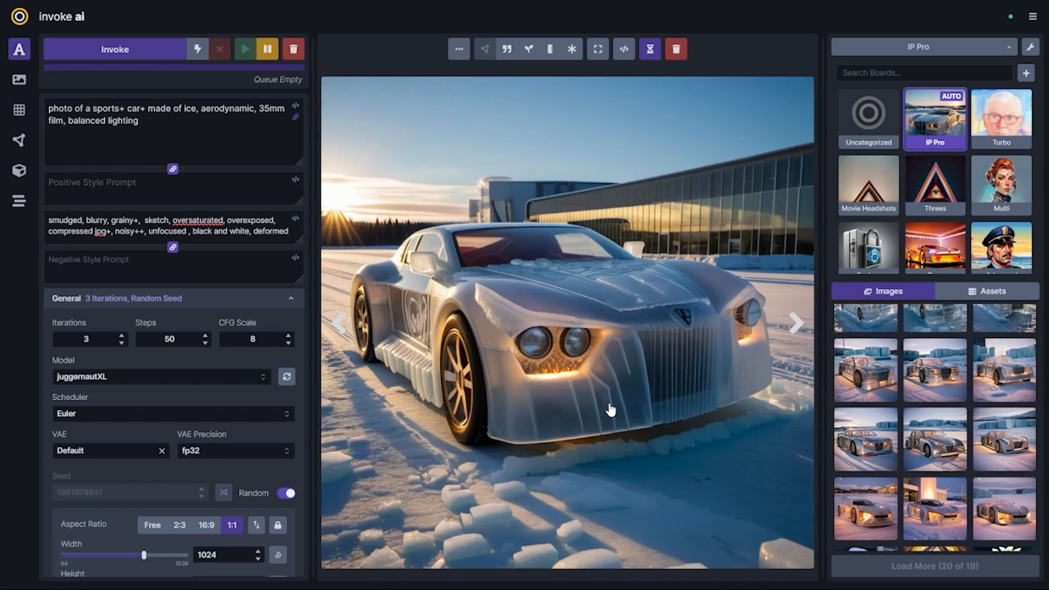
key(Left)
key(Left)
key(Right)
key(Right)
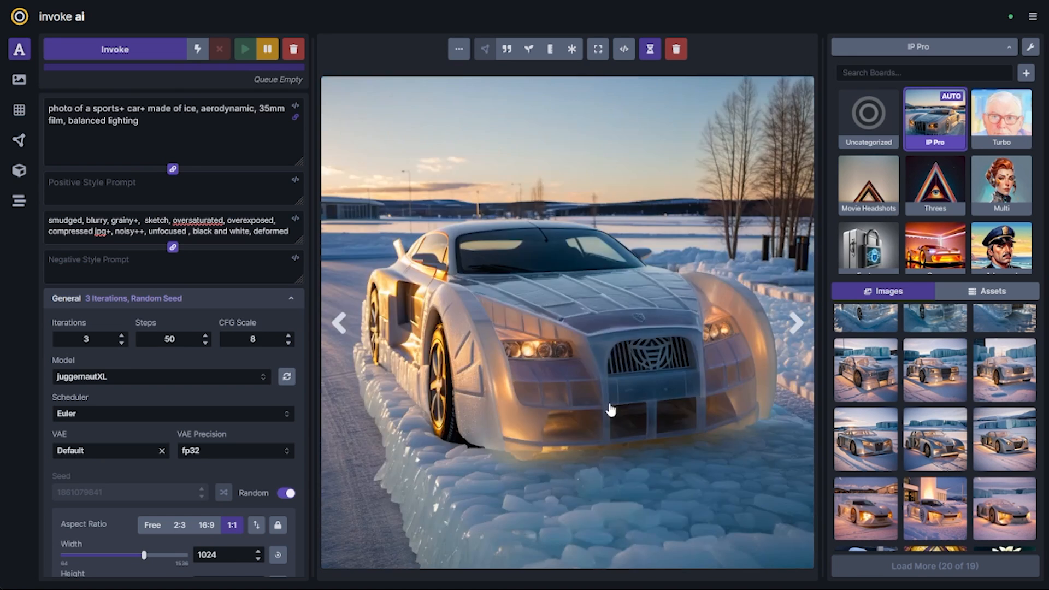
key(Left)
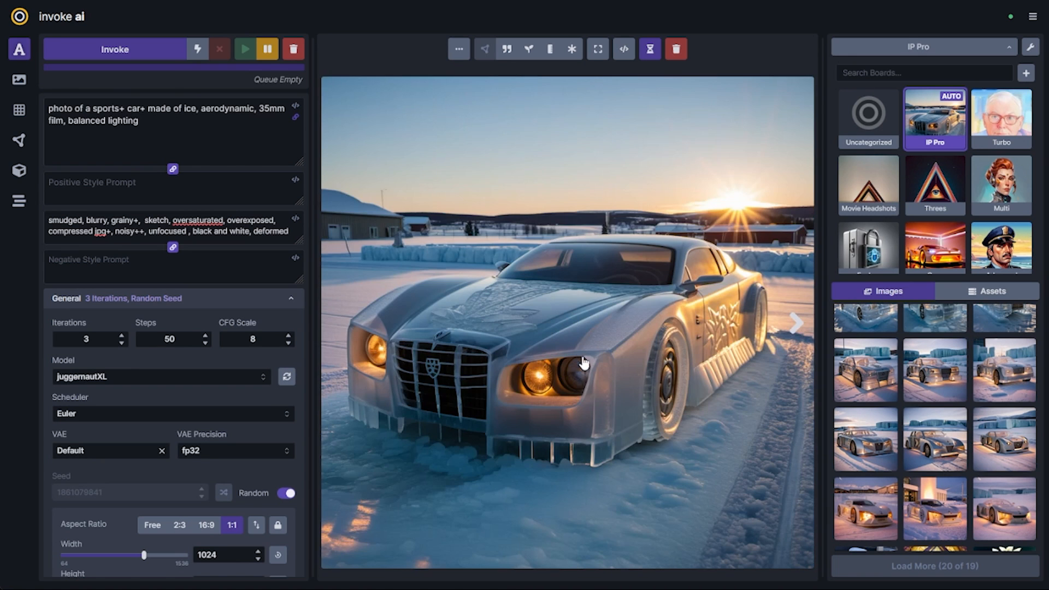
- Delete the other ice car images and the ice sculpture from the IP Pro board, keeping only the newest ice car with low sun behind it
scroll(225, 328, down, 10)
scroll(874, 459, down, 3)
click(948, 379)
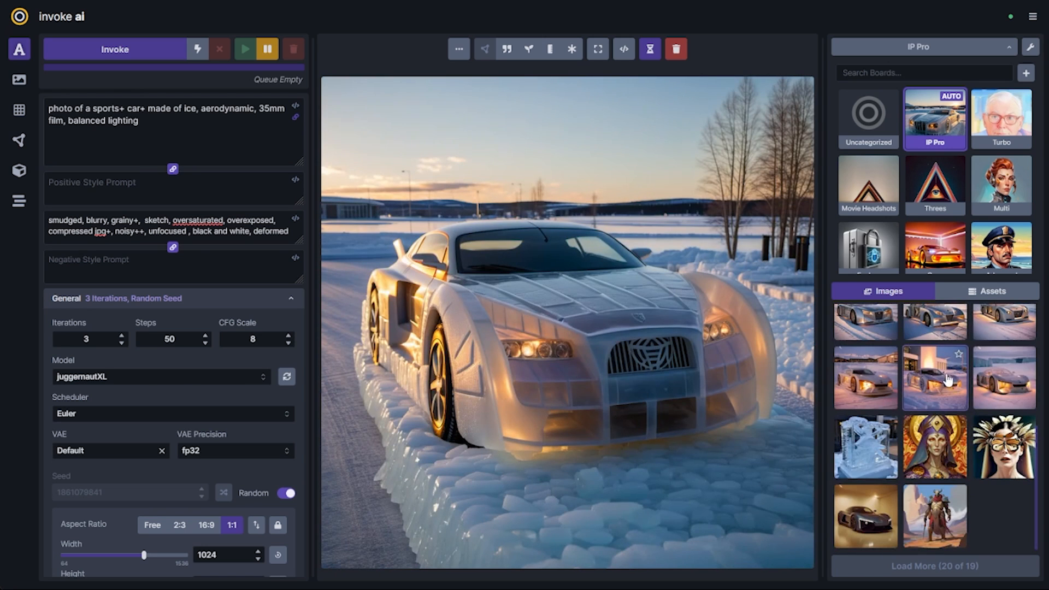
click(888, 446)
right_click(864, 452)
click(905, 504)
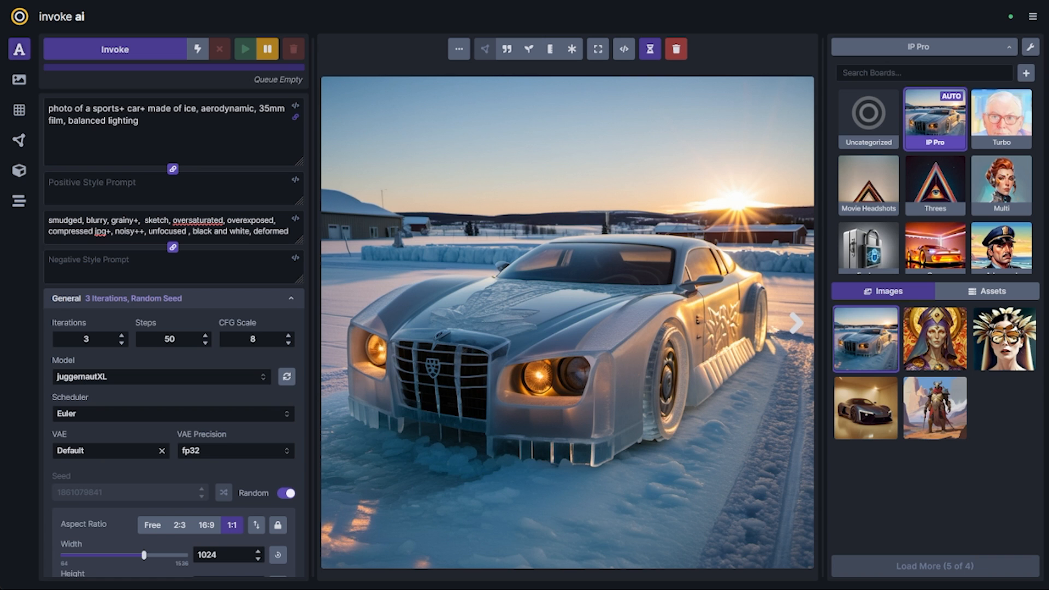
- Open the painted portrait of the purple-hooded mystic and add a new IP Adapter
click(935, 339)
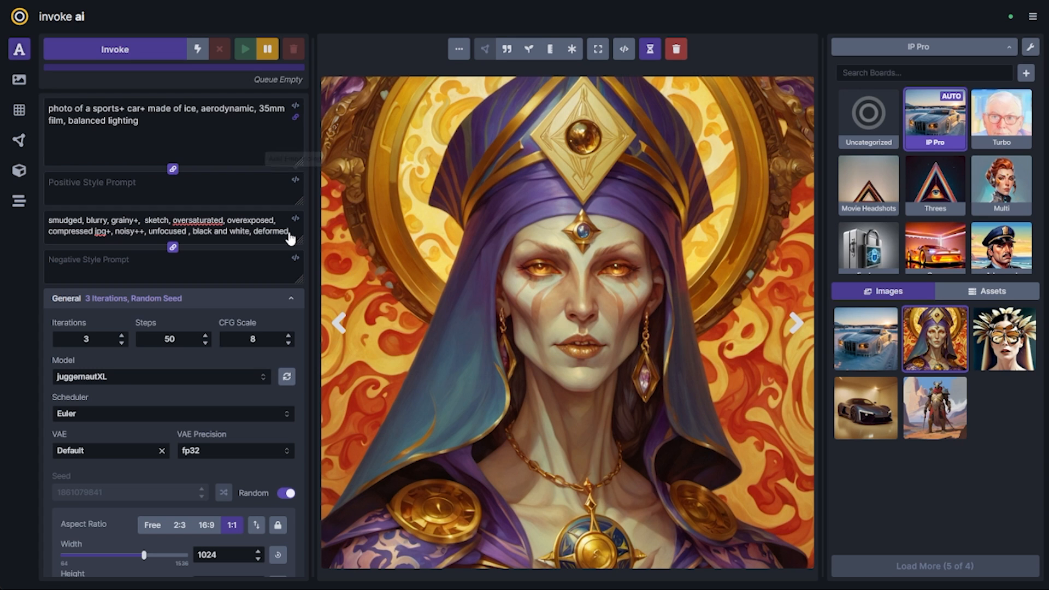
scroll(225, 301, down, 4)
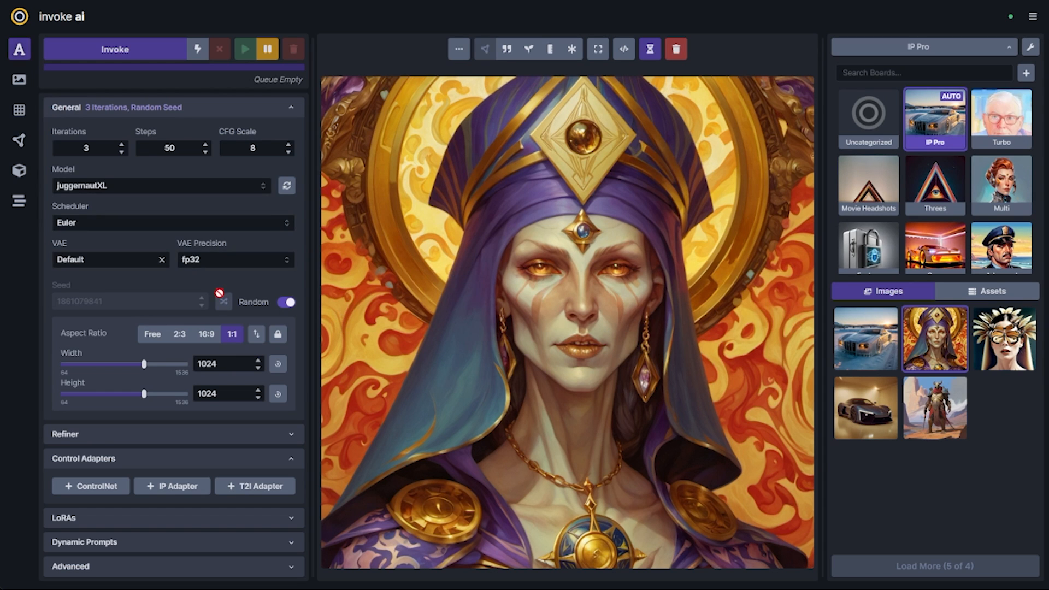
scroll(251, 470, up, 3)
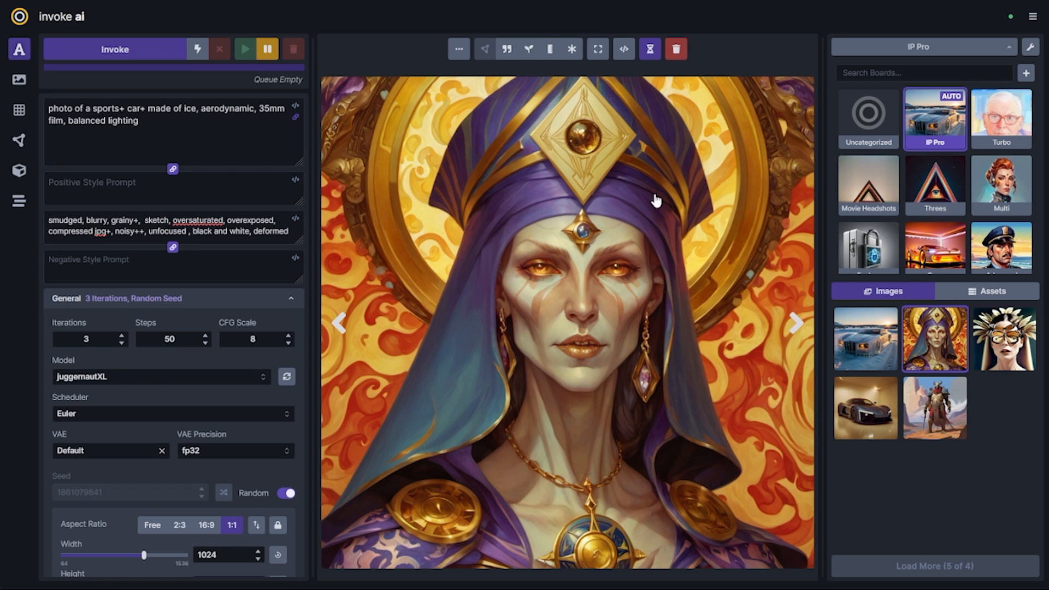
scroll(212, 385, down, 3)
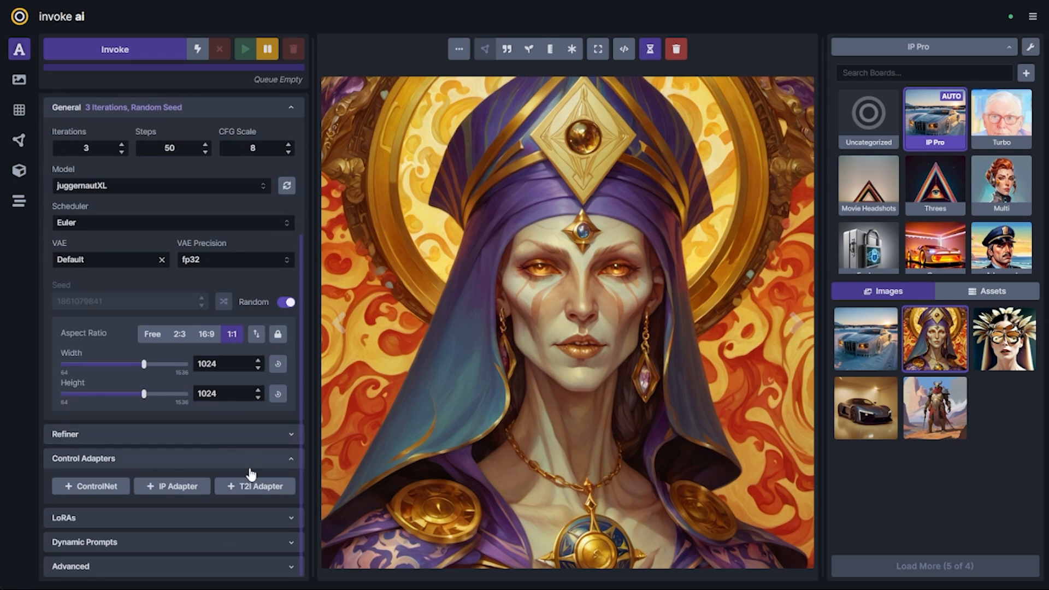
click(177, 489)
scroll(191, 470, down, 2)
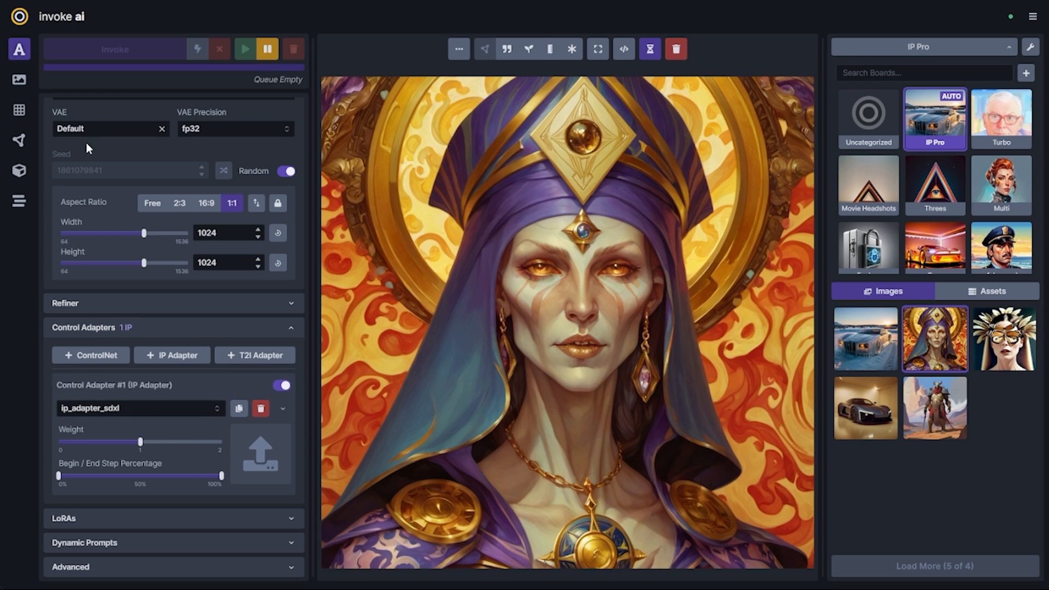
- Load the mystic portrait as the initial image in Image to Image, enlarge its pane, and return to Text to Image
click(22, 84)
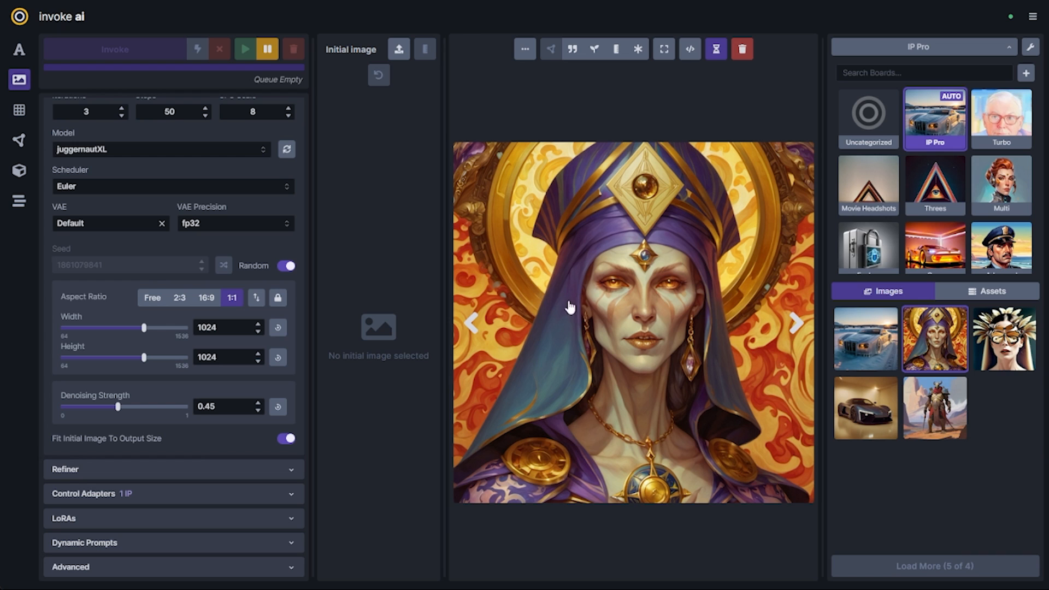
drag(590, 315, 359, 279)
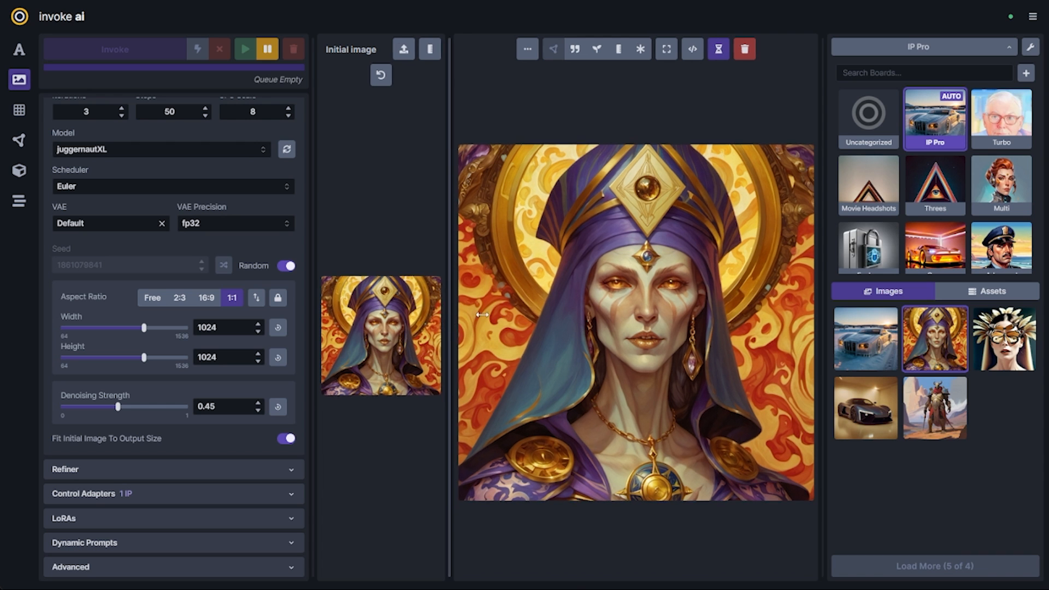
drag(442, 346, 582, 300)
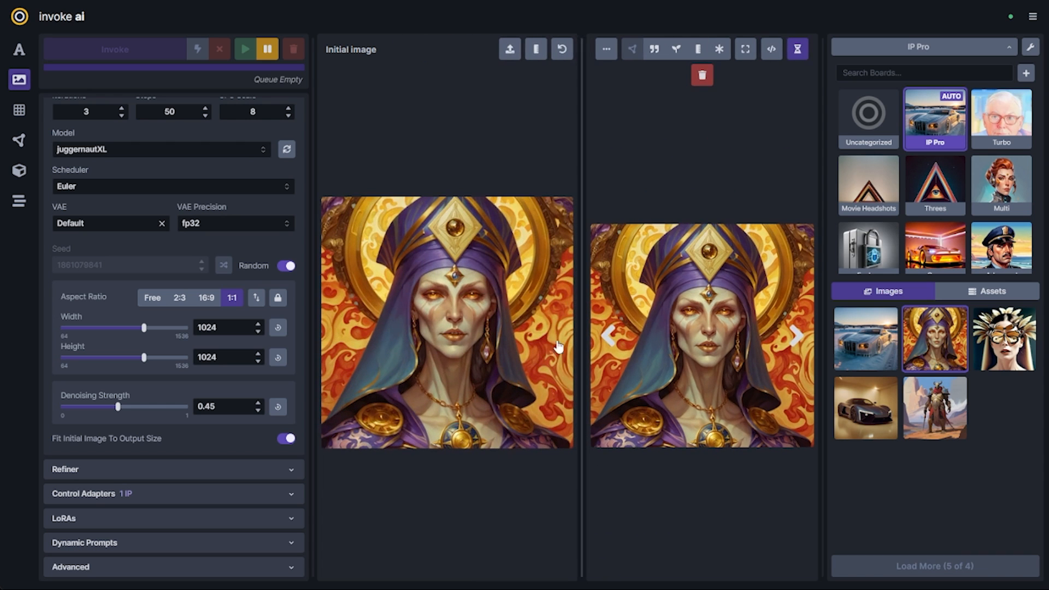
click(19, 49)
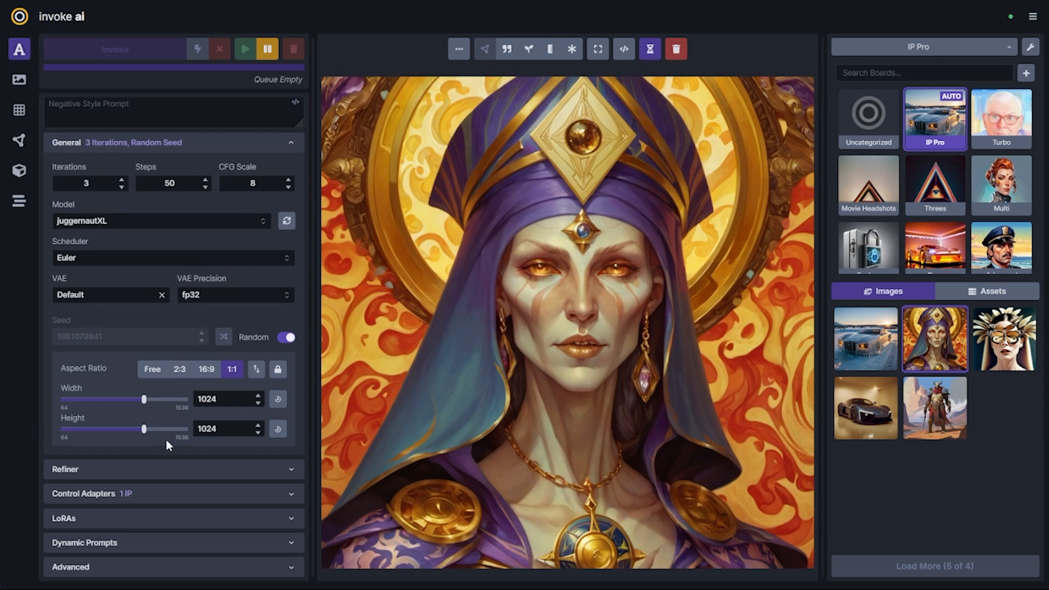
- Use the mystic portrait as the IP Adapter's image and set the adapter weight to 0.3
click(167, 494)
drag(482, 362, 519, 333)
drag(516, 273, 257, 475)
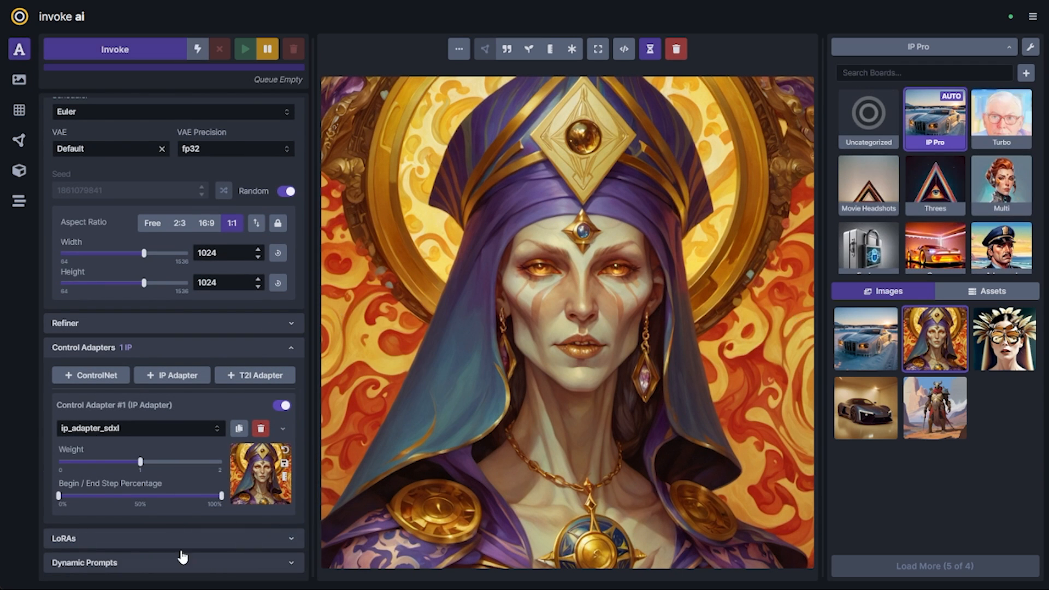
drag(141, 462, 83, 464)
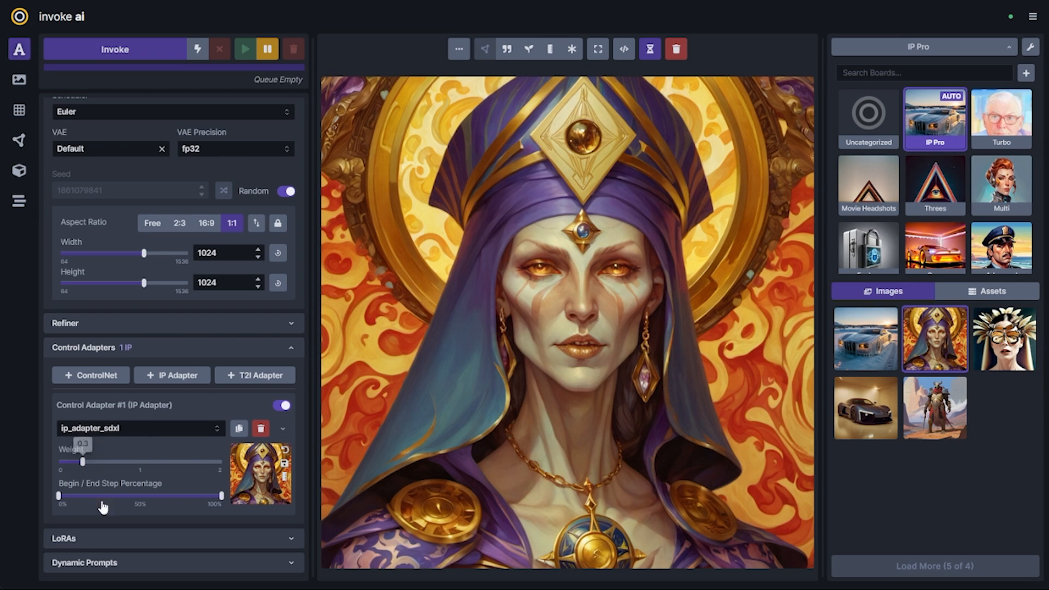
- Change the positive prompt to "photo of a mystic seer, 35mm film, portrait, subsurface scattering, depth, emotion, dynamic lighting, mysterious."
scroll(202, 520, up, 6)
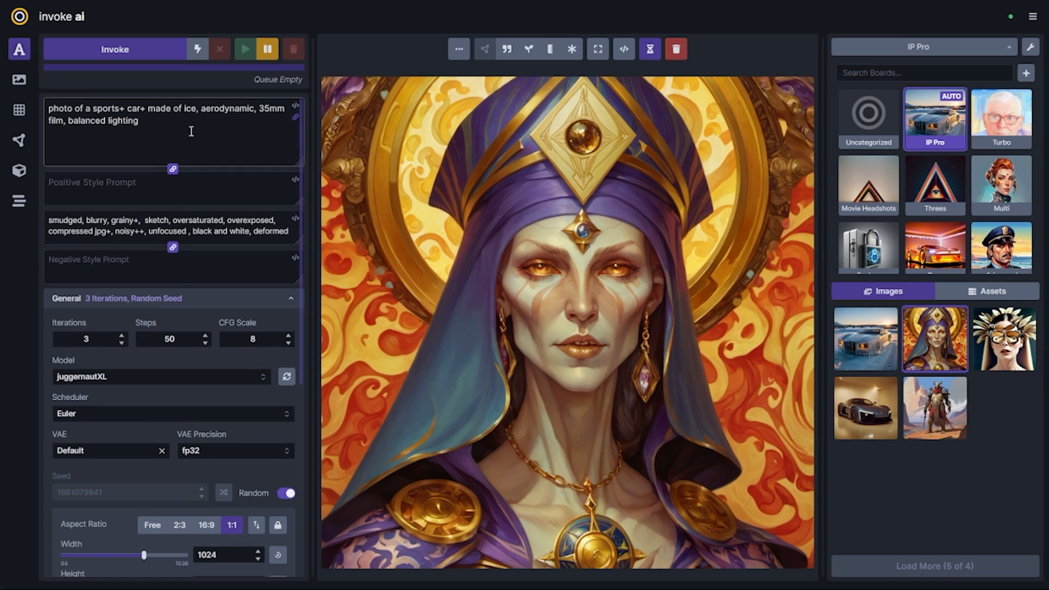
drag(150, 123, 103, 108)
key(BackSpace)
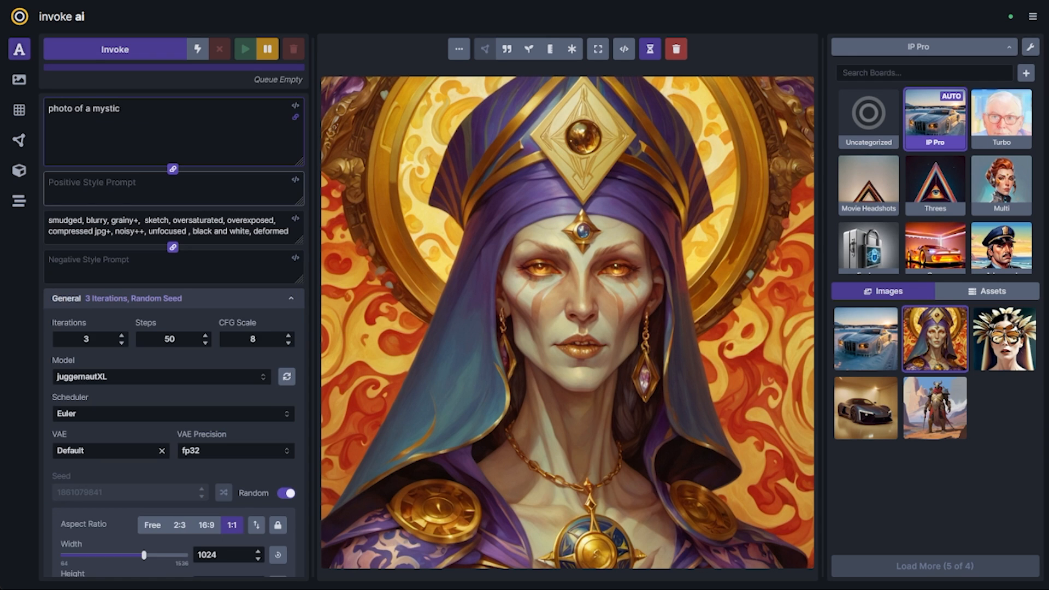
text(35mm film, portrait, subsurface scattering, )
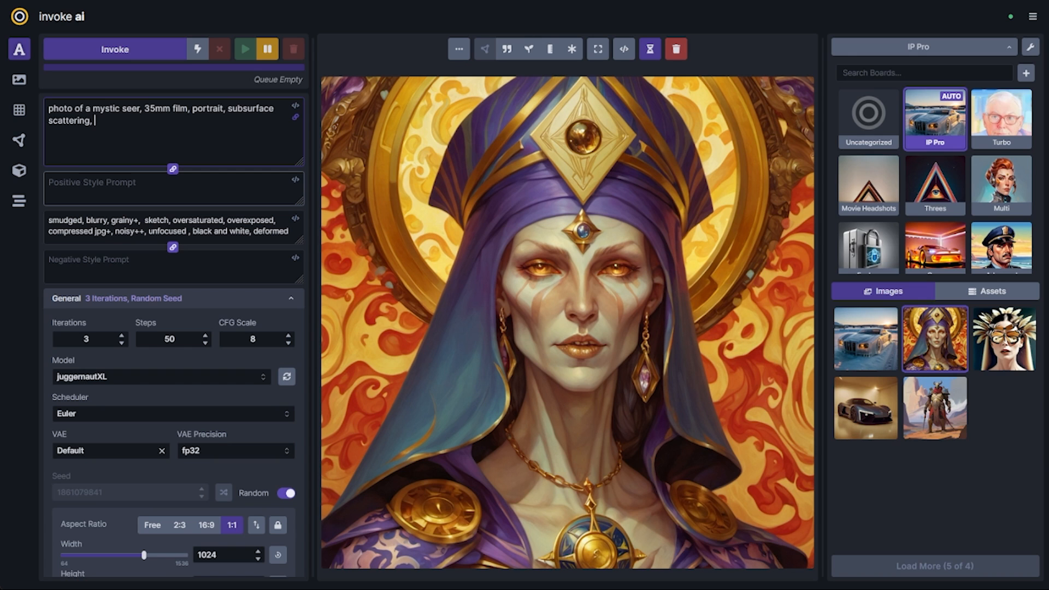
text(depth, emotion, dynamic lighting, vivid colors)
- Set the iterations to 1 and turn off the random seed so that every run uses the same seed
scroll(200, 481, down, 6)
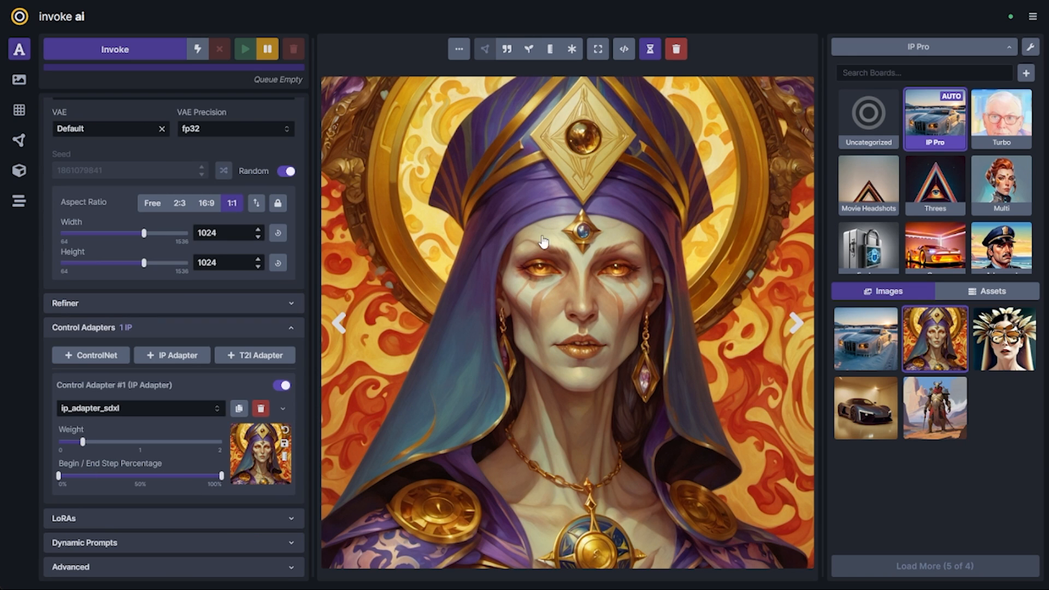
mouse_move(79, 445)
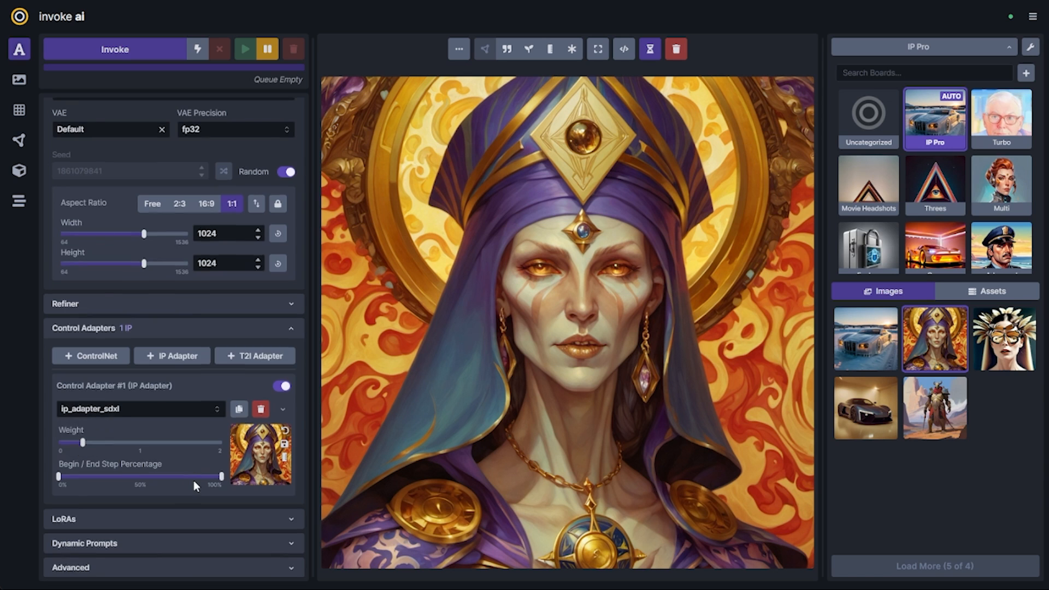
scroll(186, 410, up, 6)
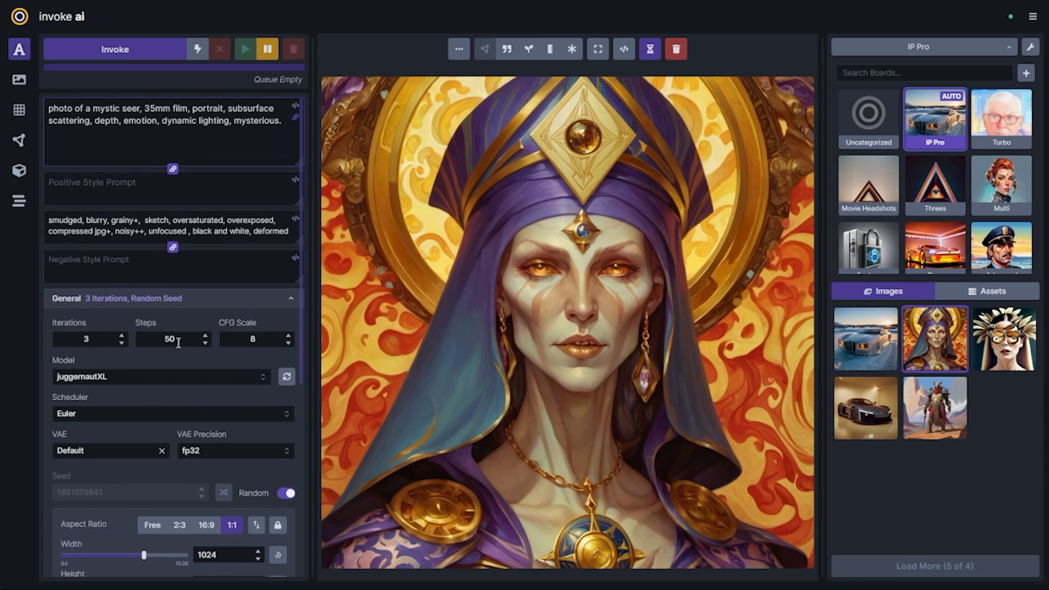
click(122, 343)
click(122, 343)
scroll(215, 377, down, 3)
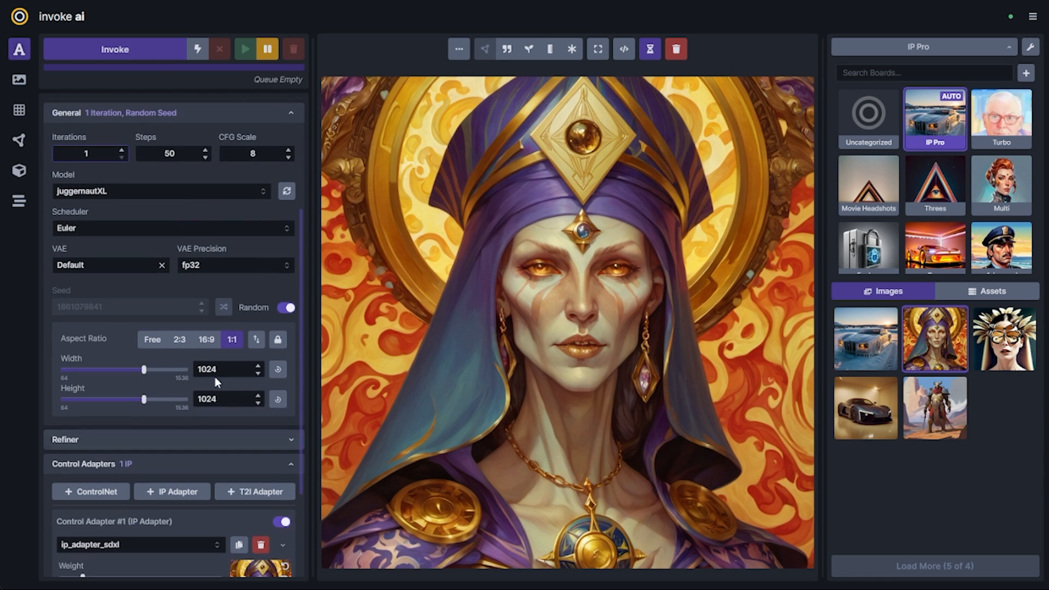
click(286, 308)
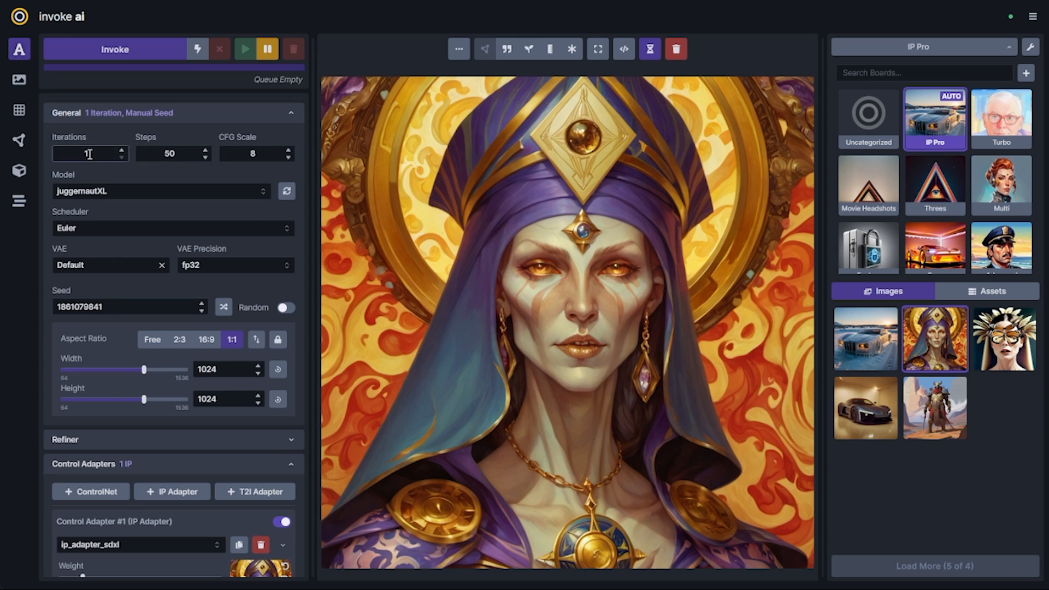
- Generate mystic seer images with the fixed seed, raising the IP Adapter weight between runs
scroll(140, 435, down, 3)
mouse_move(76, 445)
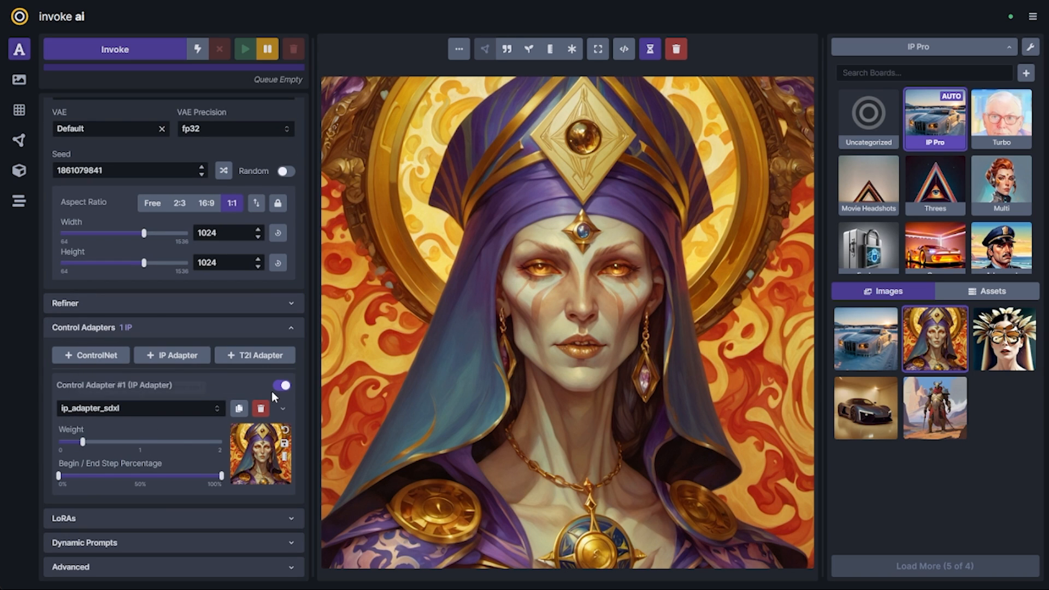
scroll(281, 358, up, 7)
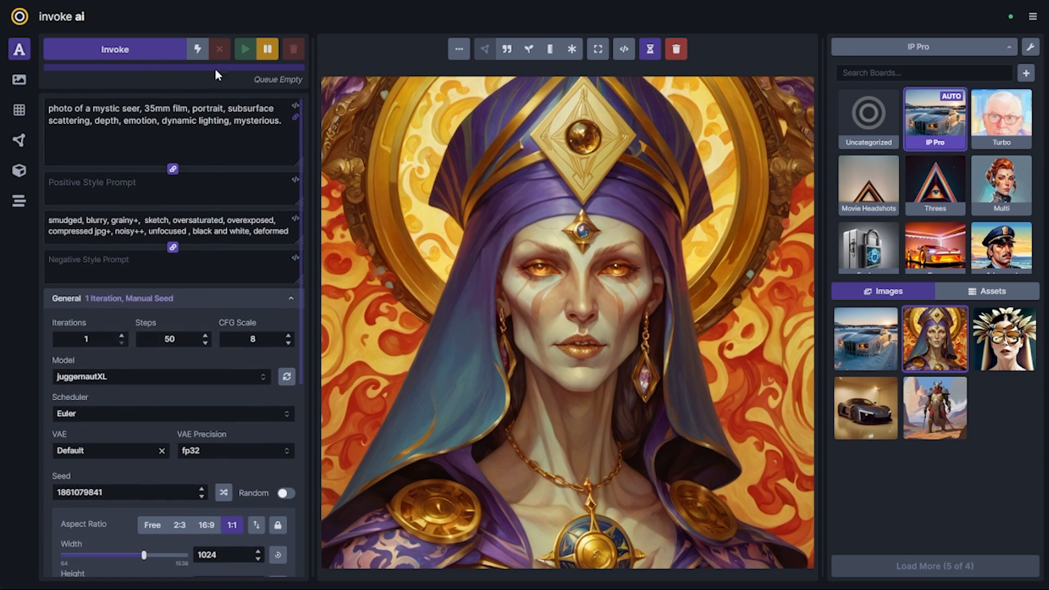
scroll(155, 150, down, 7)
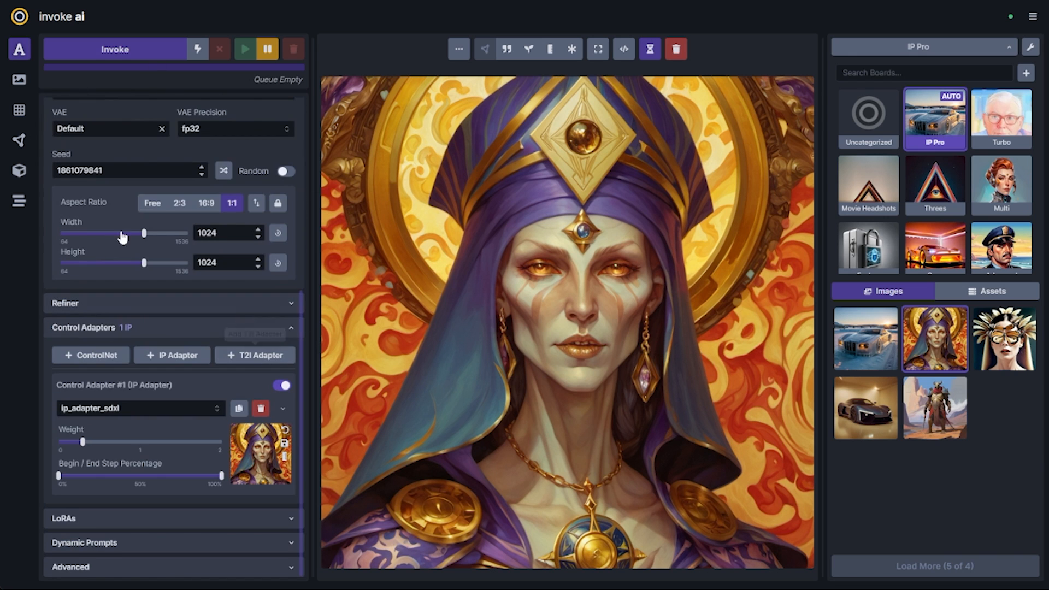
click(112, 49)
drag(82, 441, 116, 444)
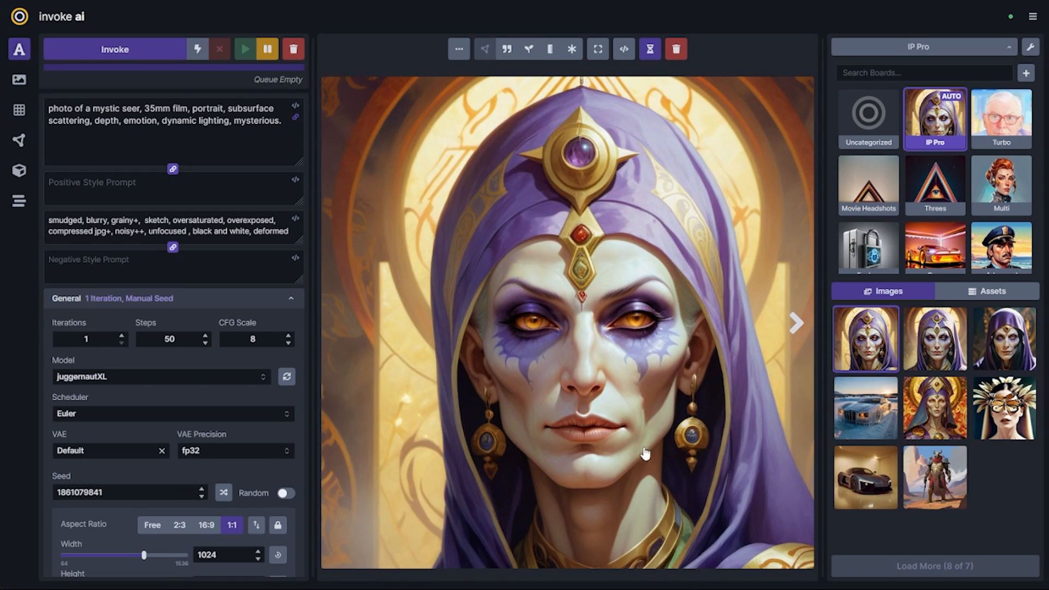
- Compare the three generated mystic seers to examine how the IP Adapter weight affects the result
key(Right)
key(Right)
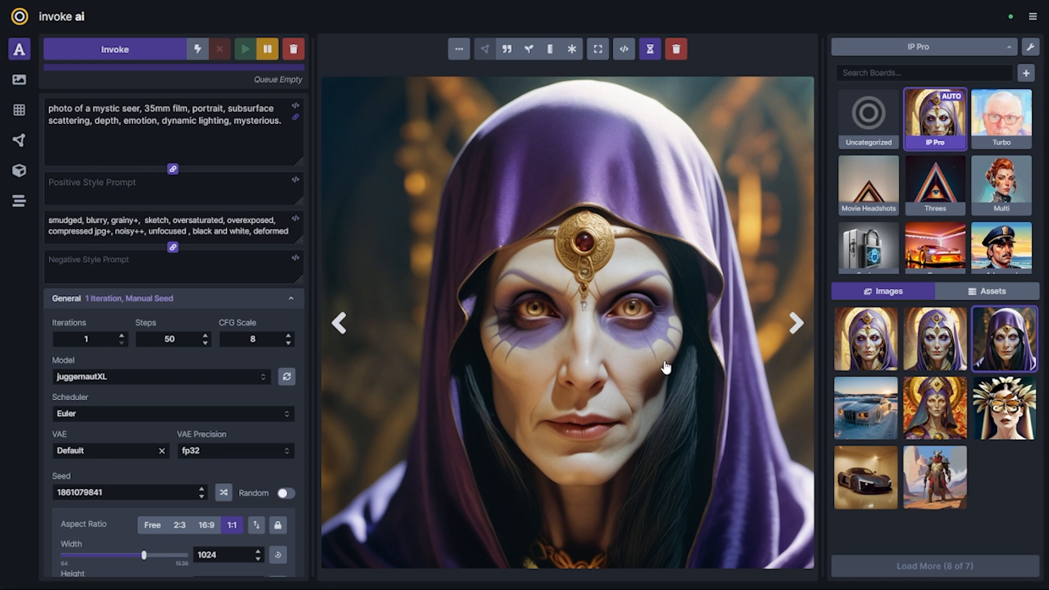
key(Left)
key(Left)
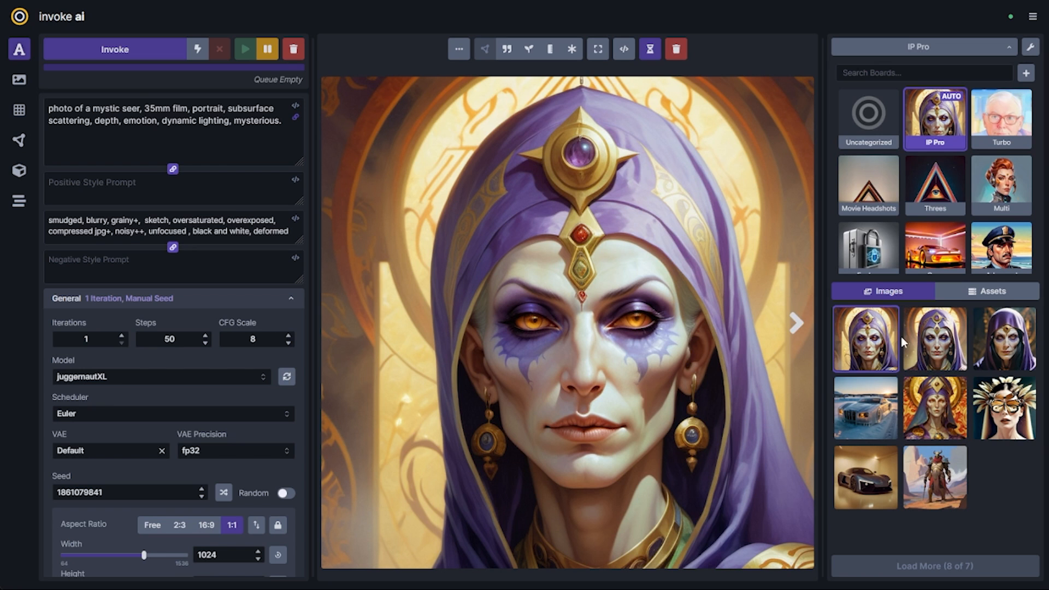
key(Right)
key(Right)
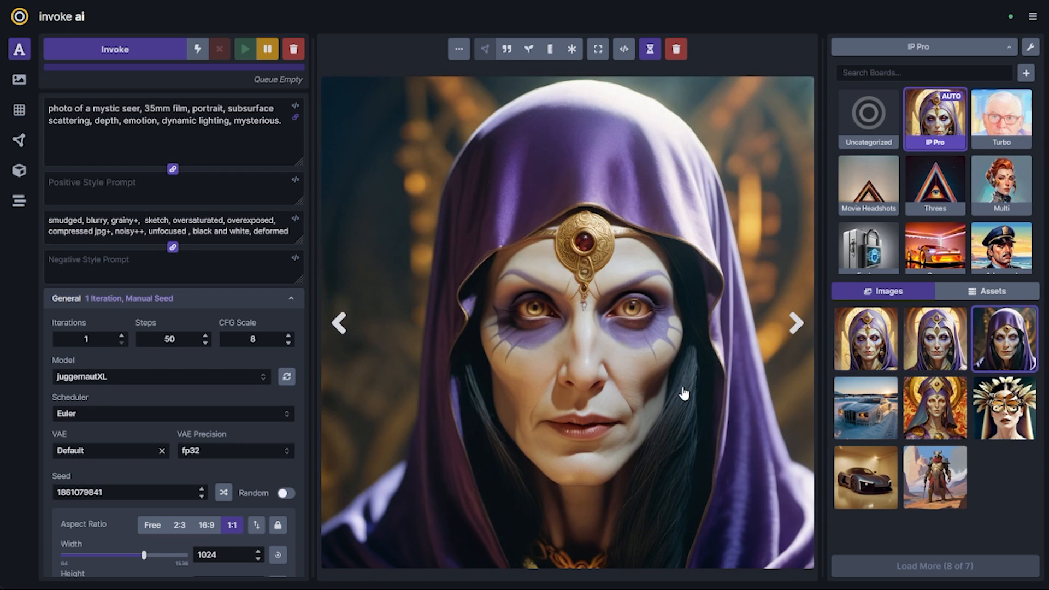
key(Left)
key(Left)
- Compare the original painted mystic portrait with each of the generated seer images
click(937, 419)
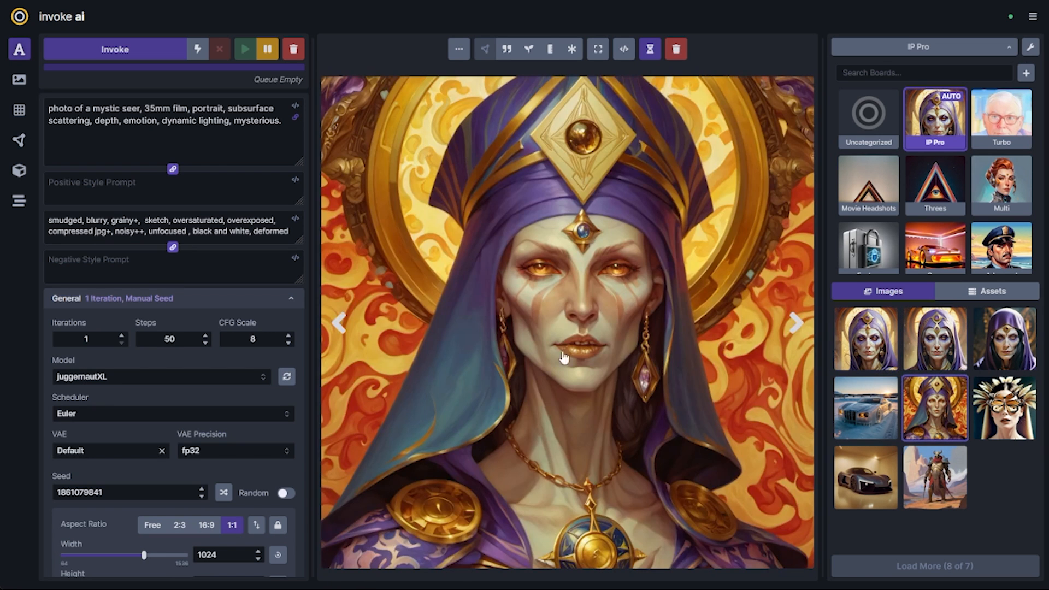
click(891, 345)
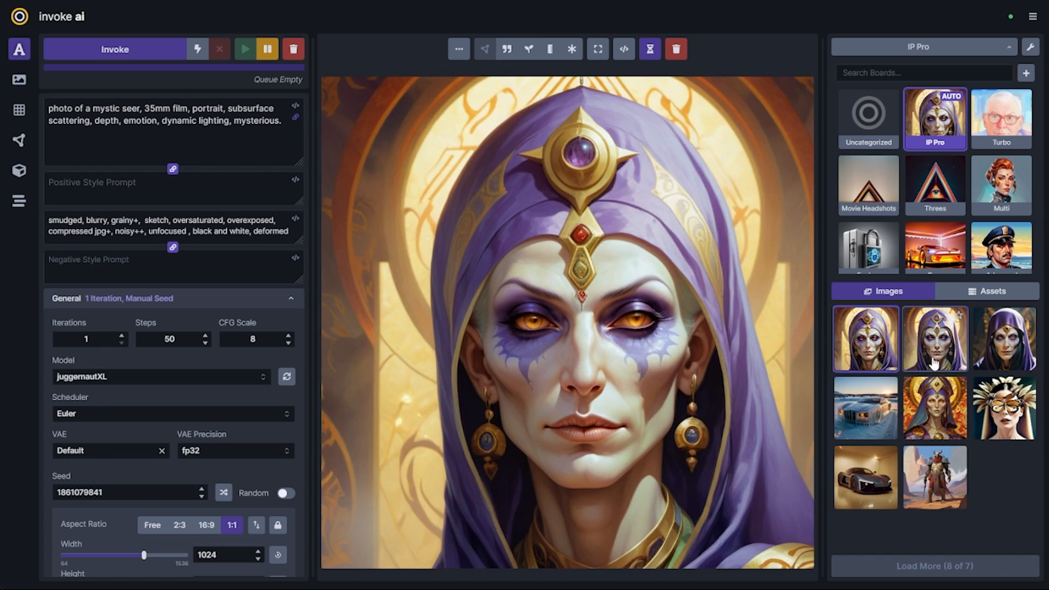
click(929, 365)
click(988, 363)
click(942, 364)
click(876, 365)
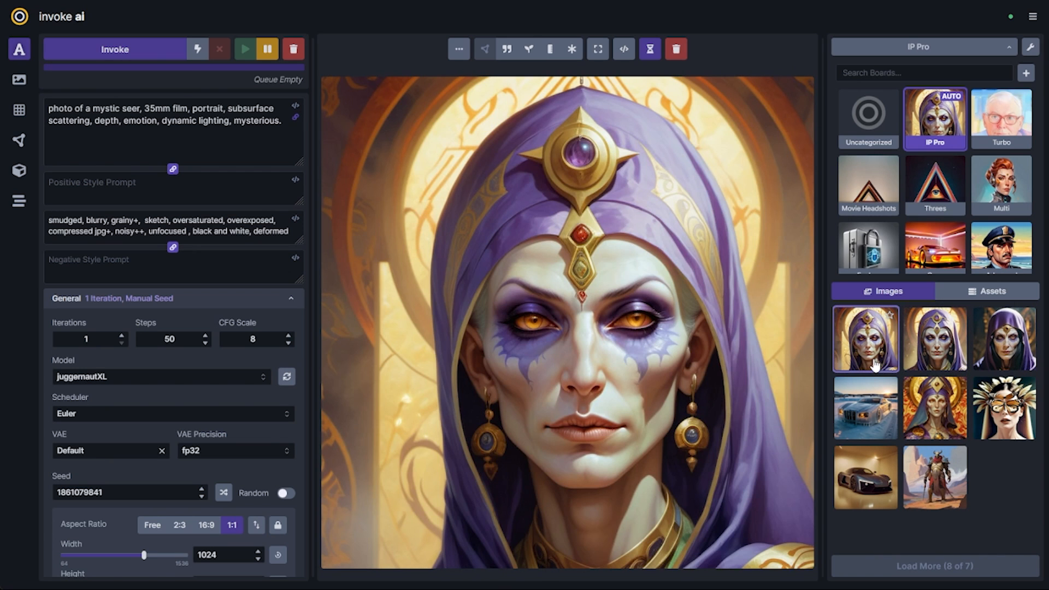
click(1004, 342)
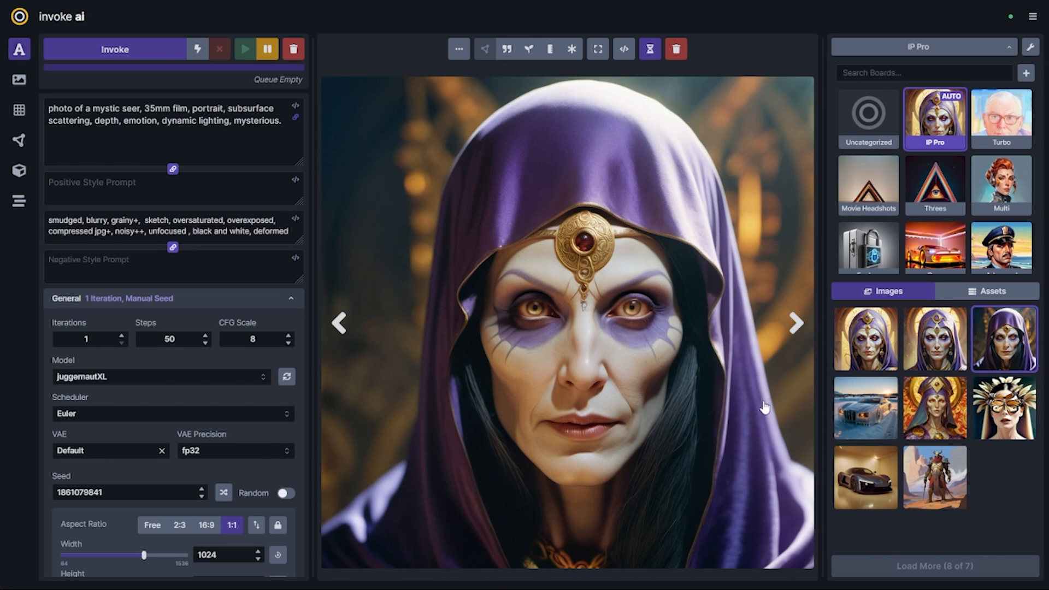
- Switch to image-to-image with the painted mystic as the initial image and set the denoising strength to 0.5
scroll(246, 356, down, 3)
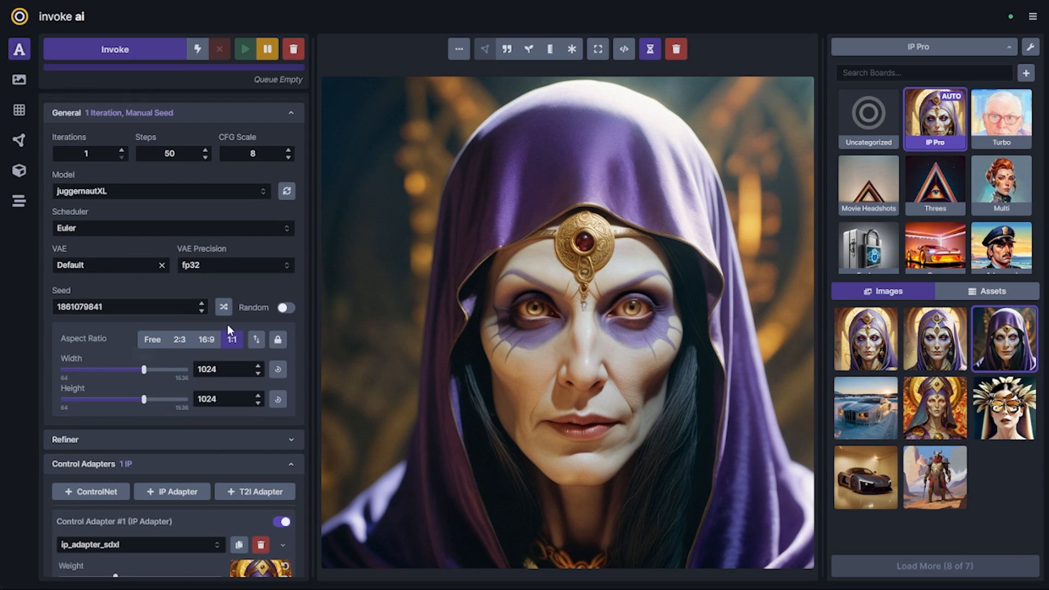
click(19, 80)
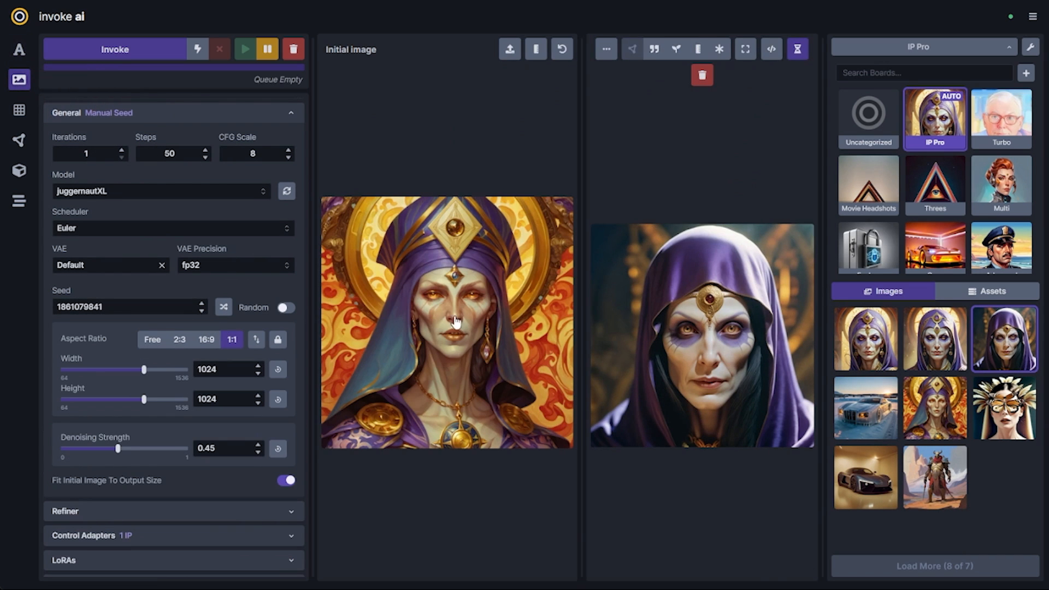
scroll(127, 432, down, 1)
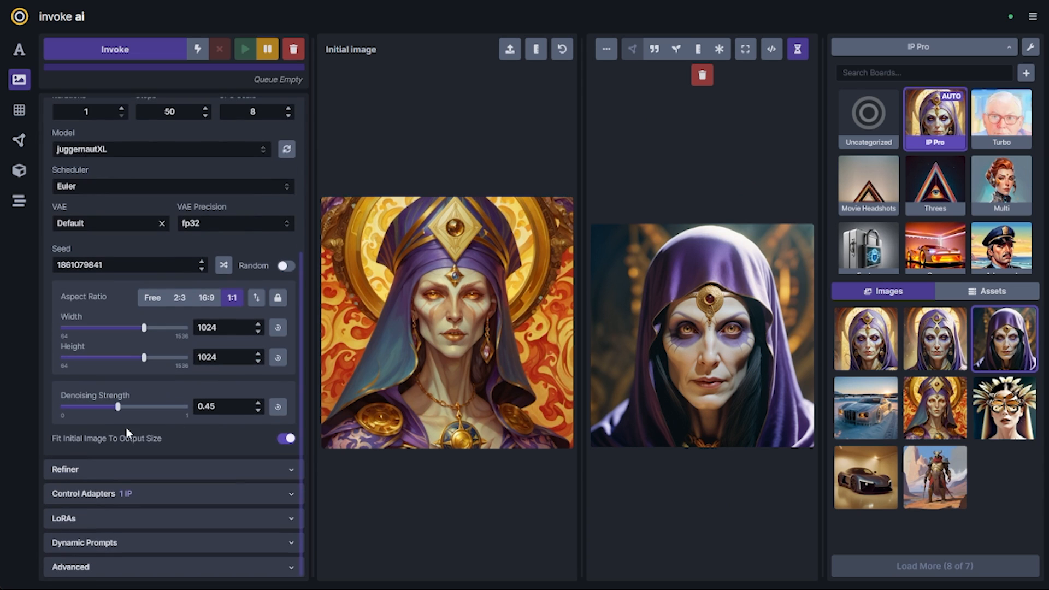
mouse_move(135, 417)
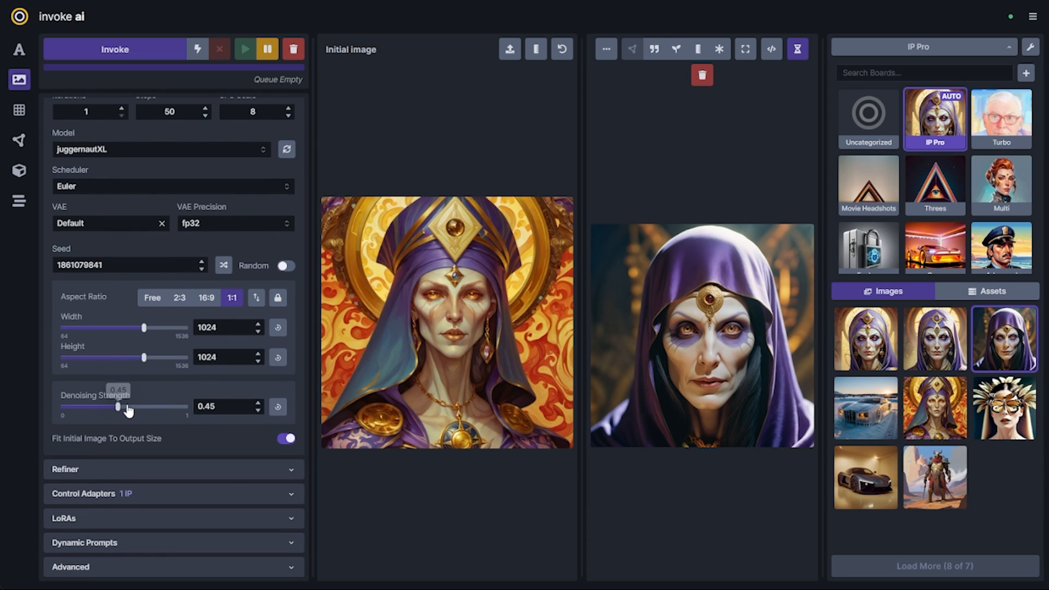
click(129, 408)
drag(130, 411, 125, 408)
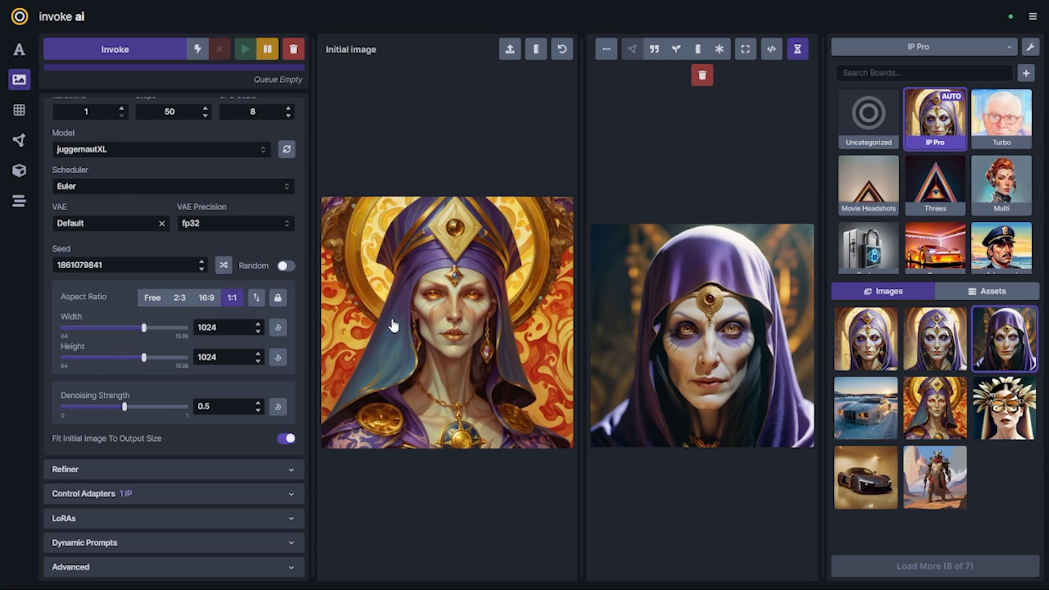
- Generate image-to-image versions of the mystic, varying the IP Adapter weight between runs and ending at about 0.7
click(159, 507)
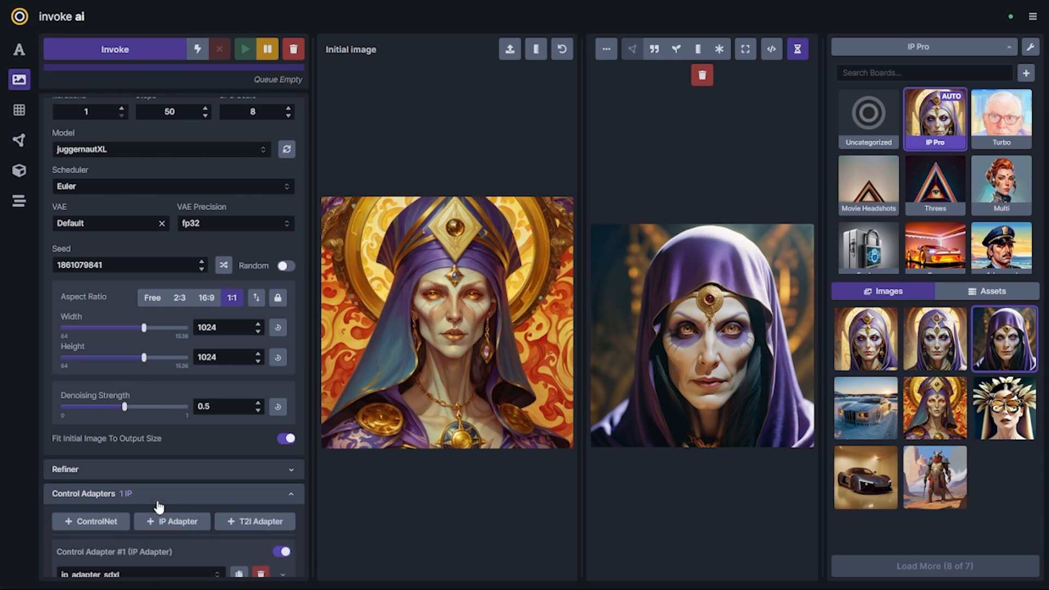
scroll(175, 491, down, 3)
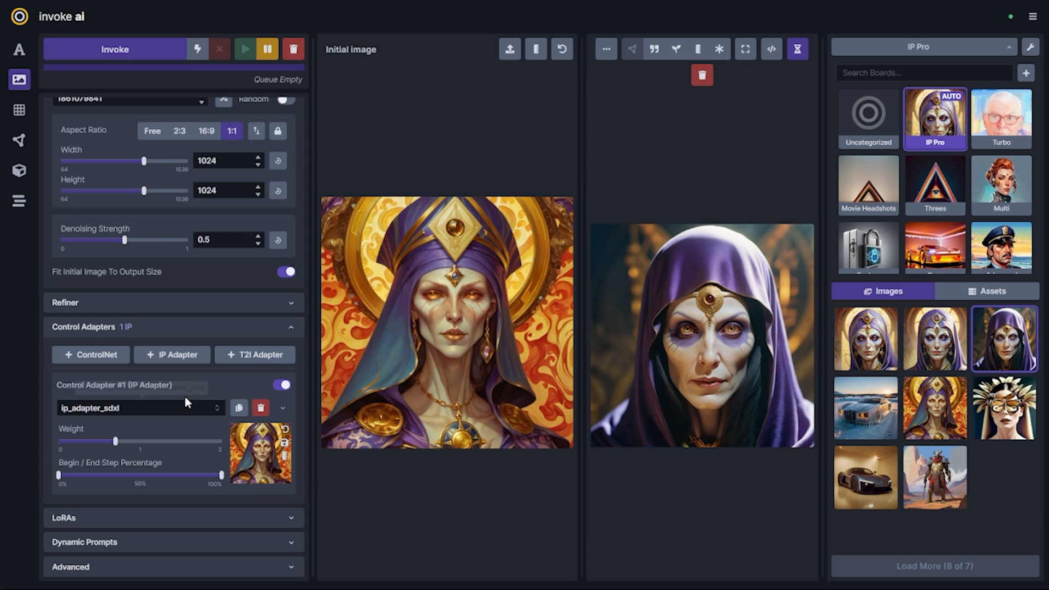
mouse_move(111, 447)
mouse_move(111, 447)
mouse_down()
mouse_move(83, 447)
mouse_move(115, 441)
mouse_up()
click(118, 50)
click(115, 49)
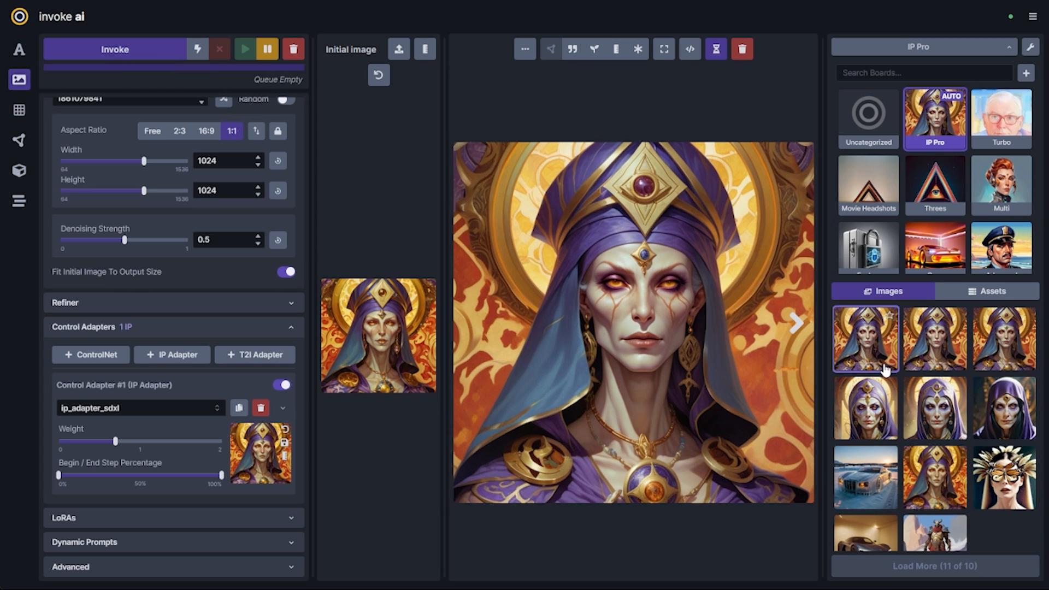
- Compare the new image-to-image mystics to examine how the IP Adapter weight affects them
key(Right)
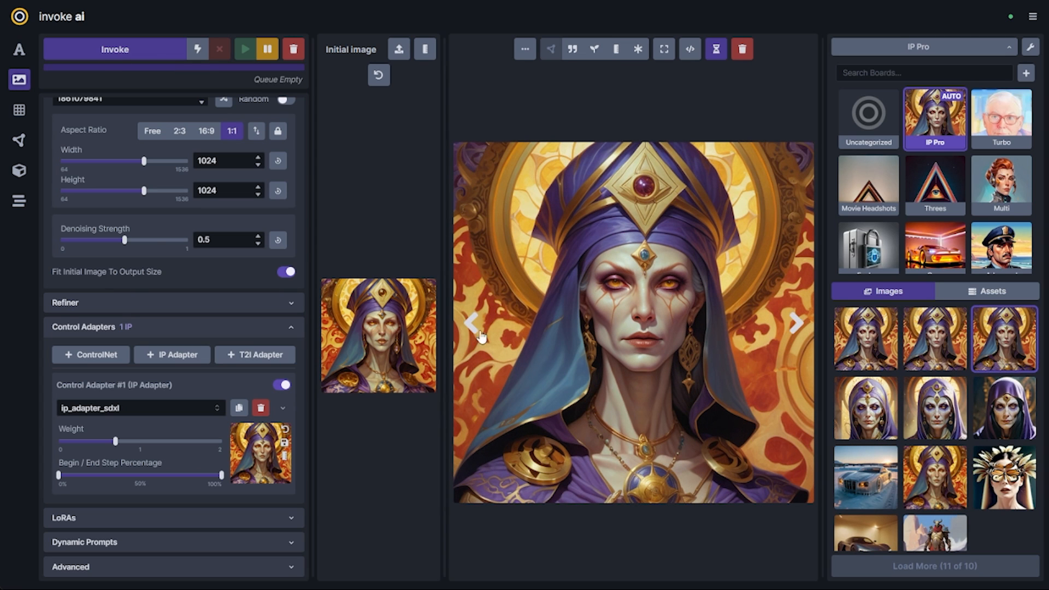
key(Left)
key(Left)
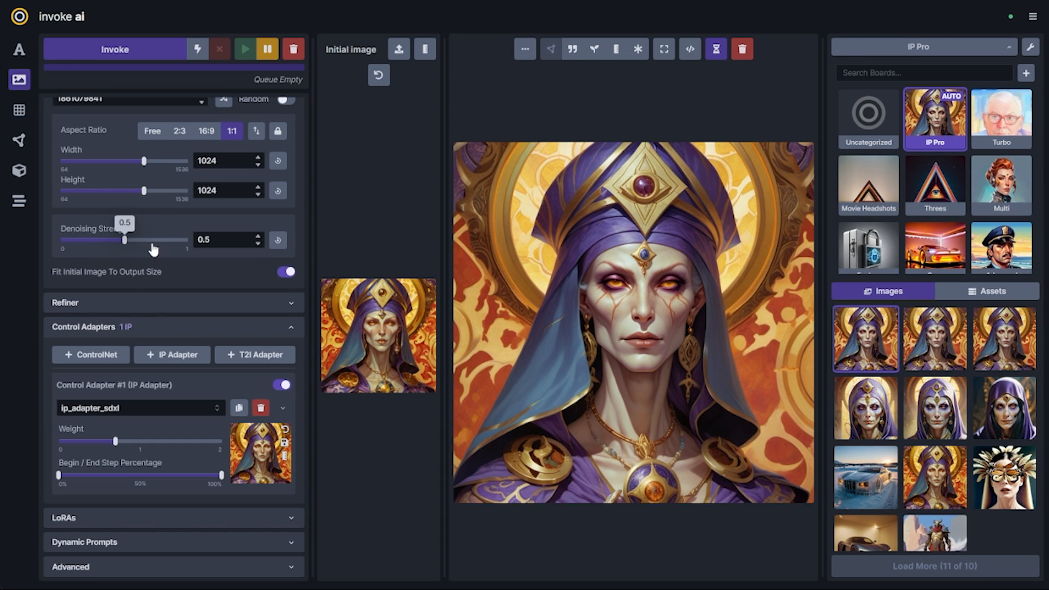
- Set the denoising strength to 0.85 and add an SDXLcanny ControlNet using the displayed generated mystic as its control image
drag(154, 249, 170, 253)
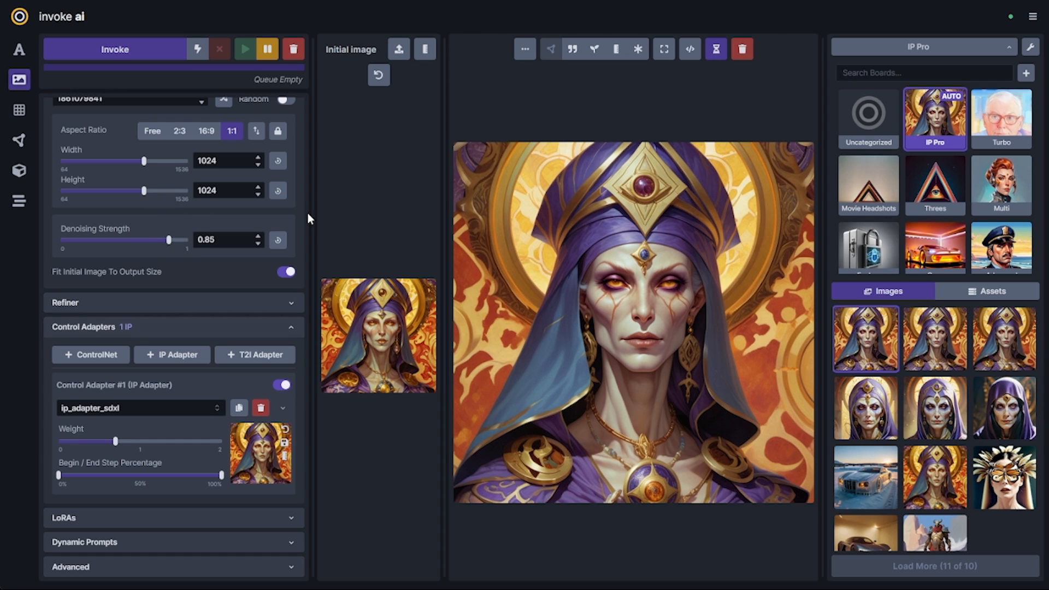
click(105, 358)
scroll(181, 355, down, 4)
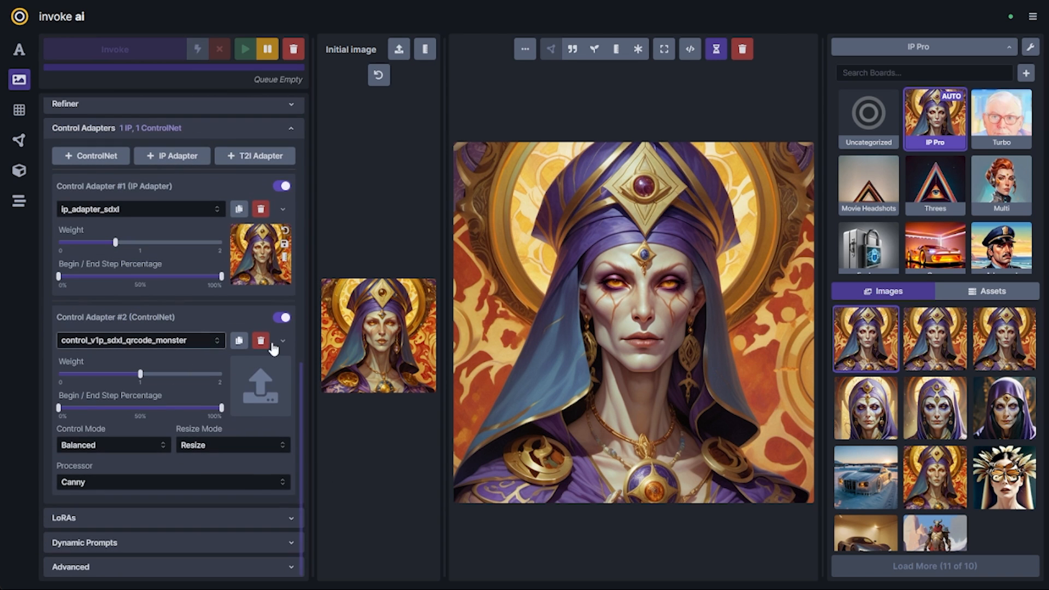
click(202, 340)
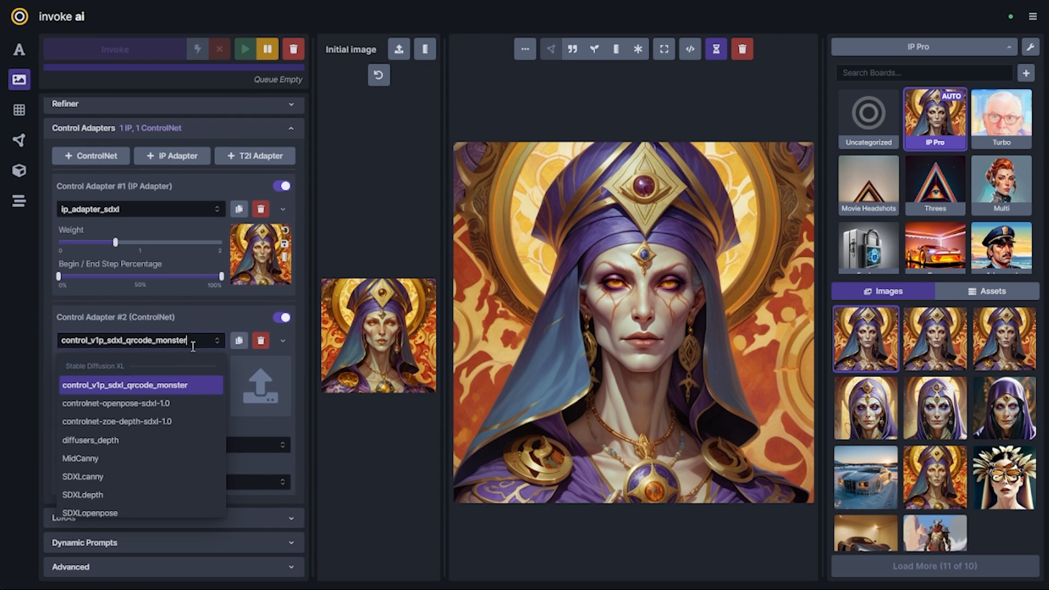
click(140, 475)
drag(557, 381, 260, 387)
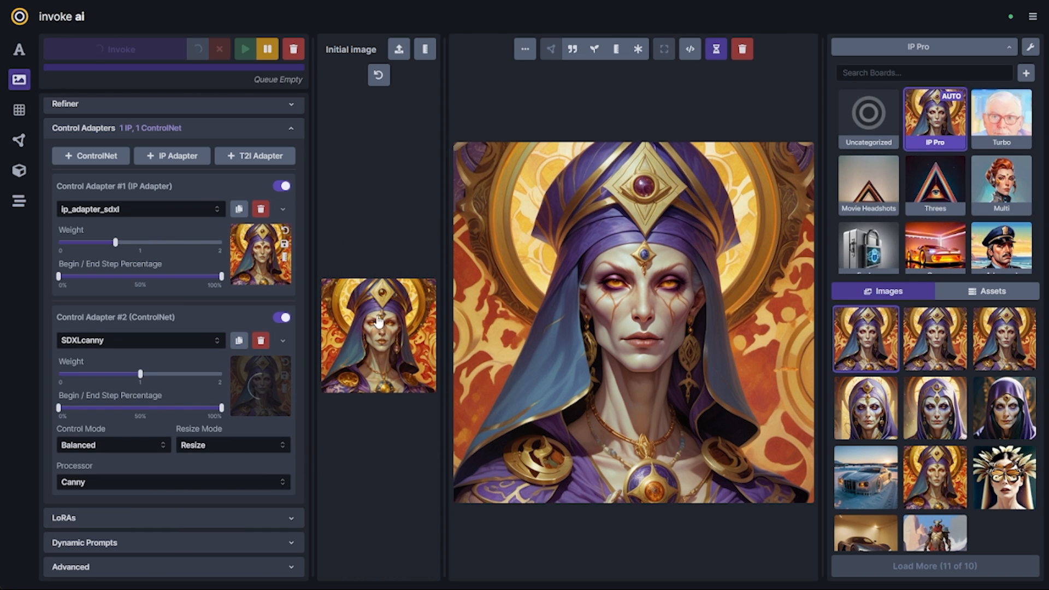
key(ctrl+shift+Return)
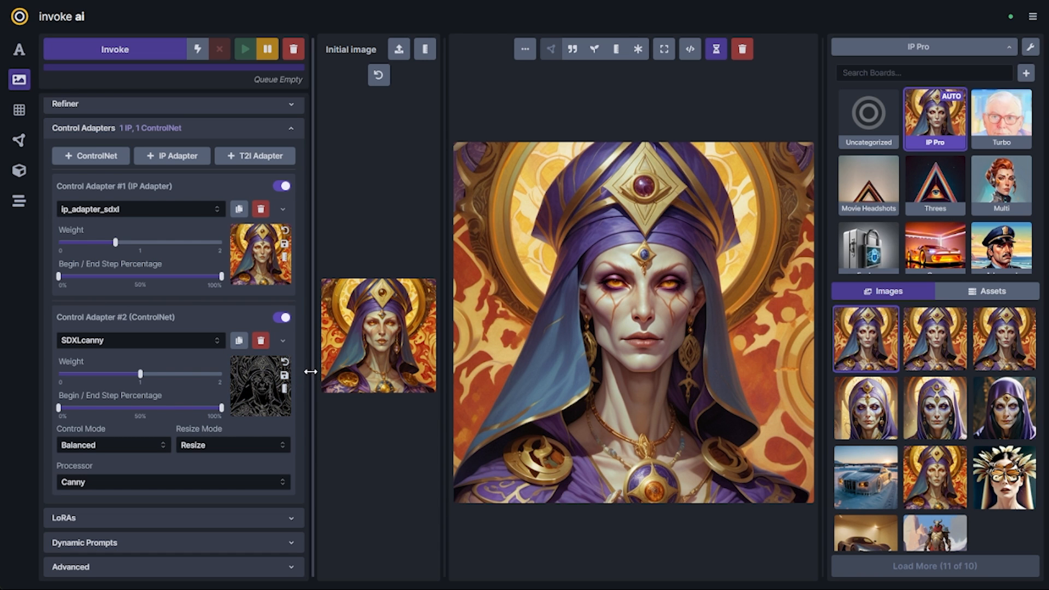
- Expand the ControlNet's advanced settings in a wider panel and set the Canny low threshold to 181 and high threshold to 239
drag(314, 372, 344, 342)
click(314, 341)
scroll(287, 380, down, 5)
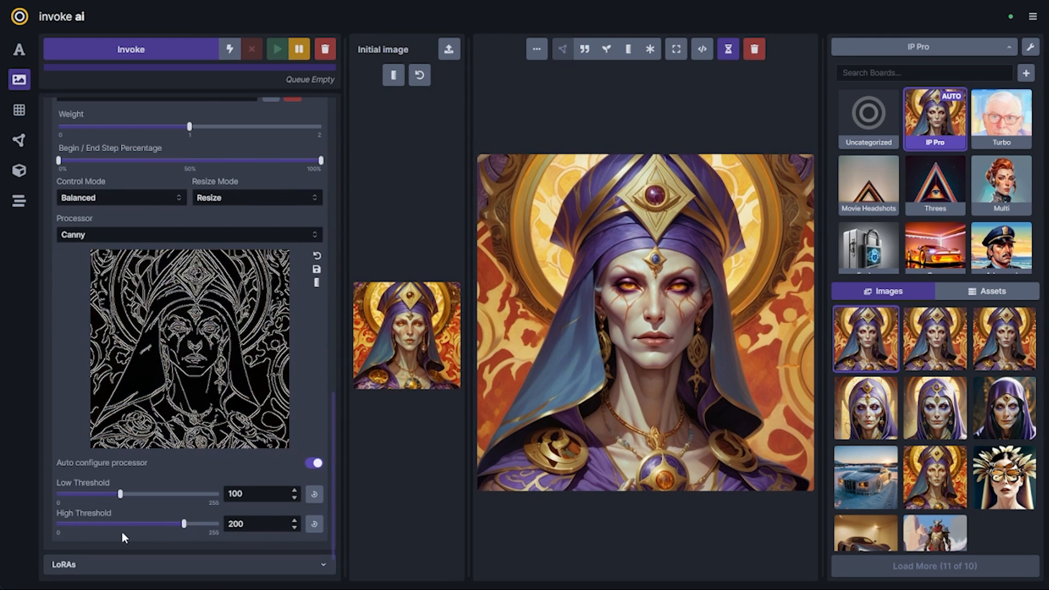
drag(150, 501, 210, 524)
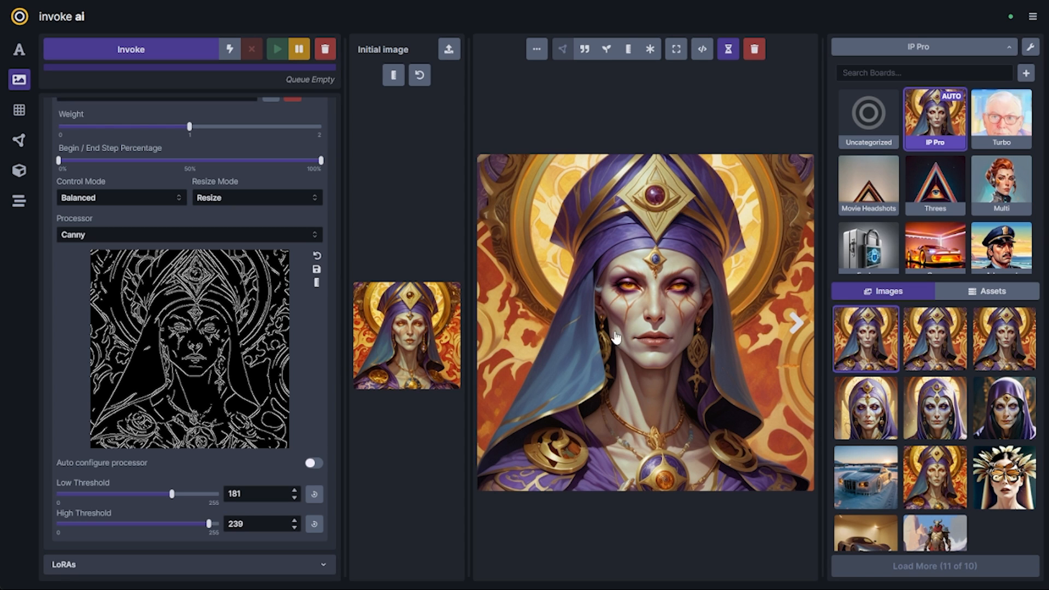
- Replace the ControlNet's control image with the original painted mystic portrait
click(932, 475)
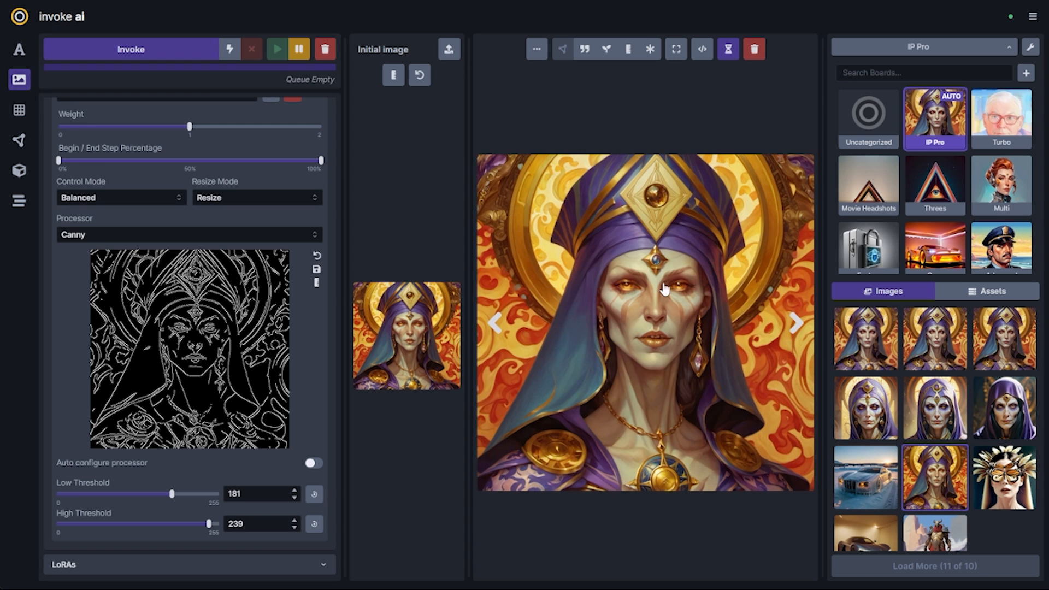
drag(651, 351, 229, 333)
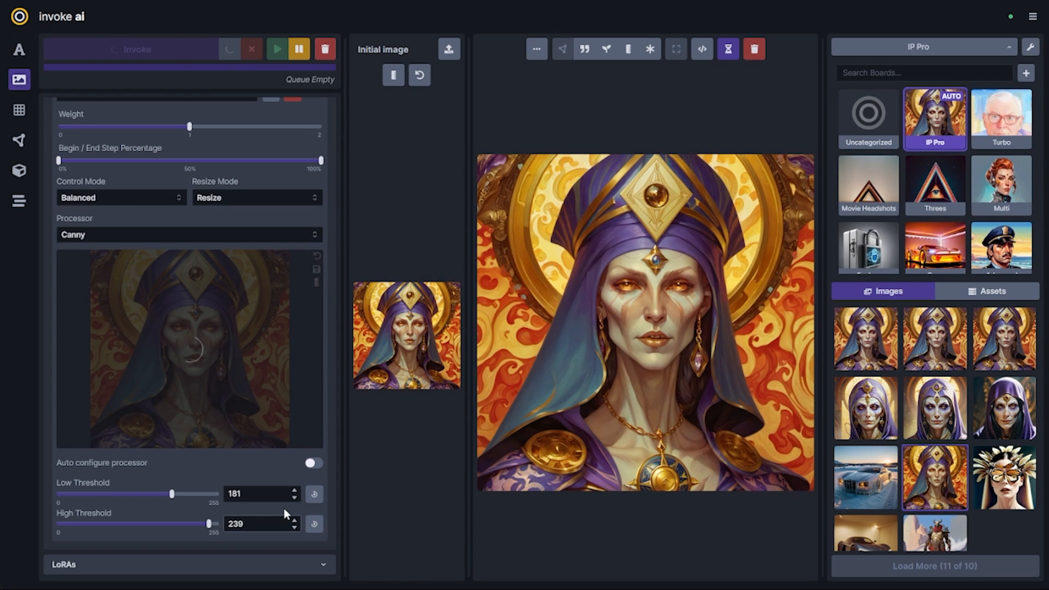
scroll(330, 471, up, 2)
scroll(319, 504, down, 3)
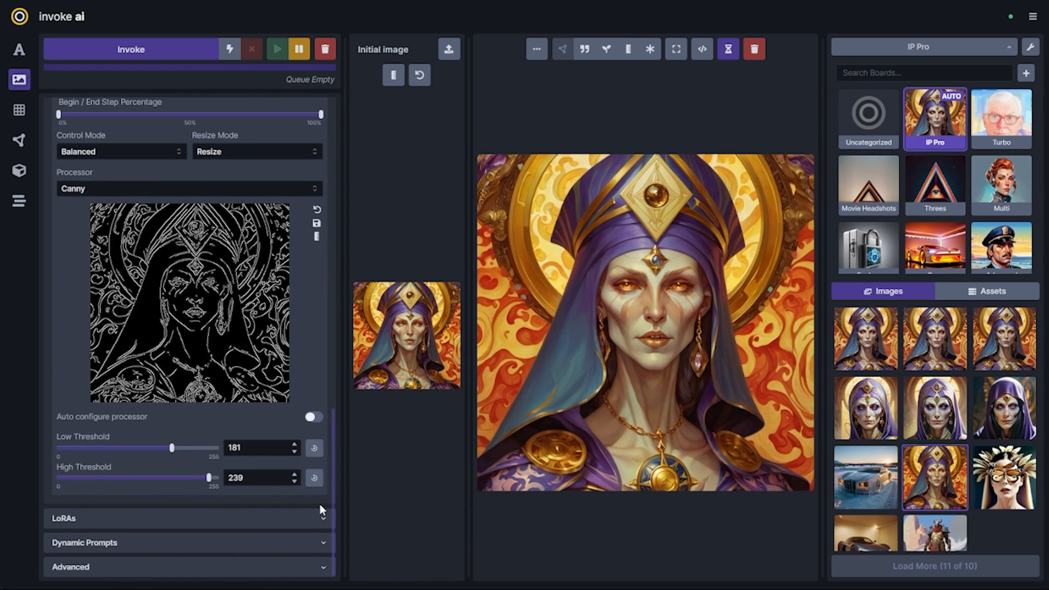
- Set the ControlNet's end step percentage to about 75% and check its control image
scroll(315, 495, up, 8)
scroll(316, 494, down, 5)
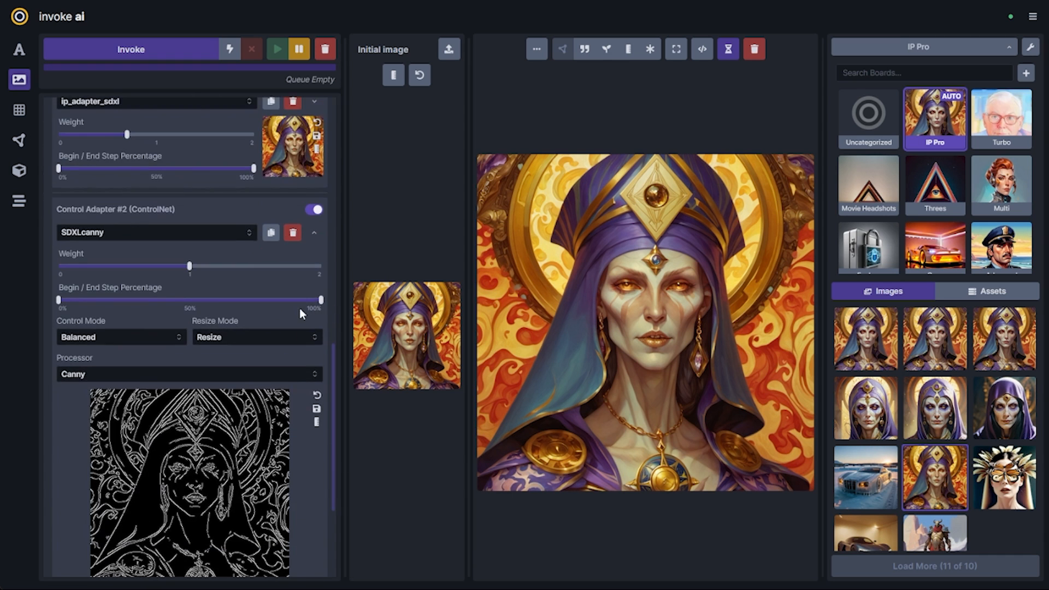
scroll(304, 263, down, 8)
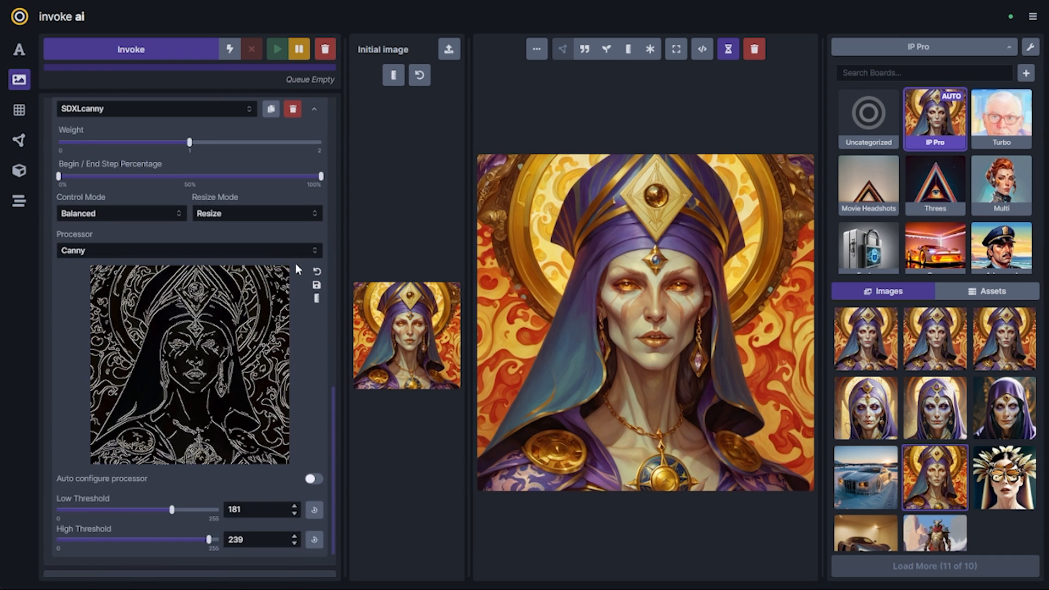
scroll(326, 355, up, 6)
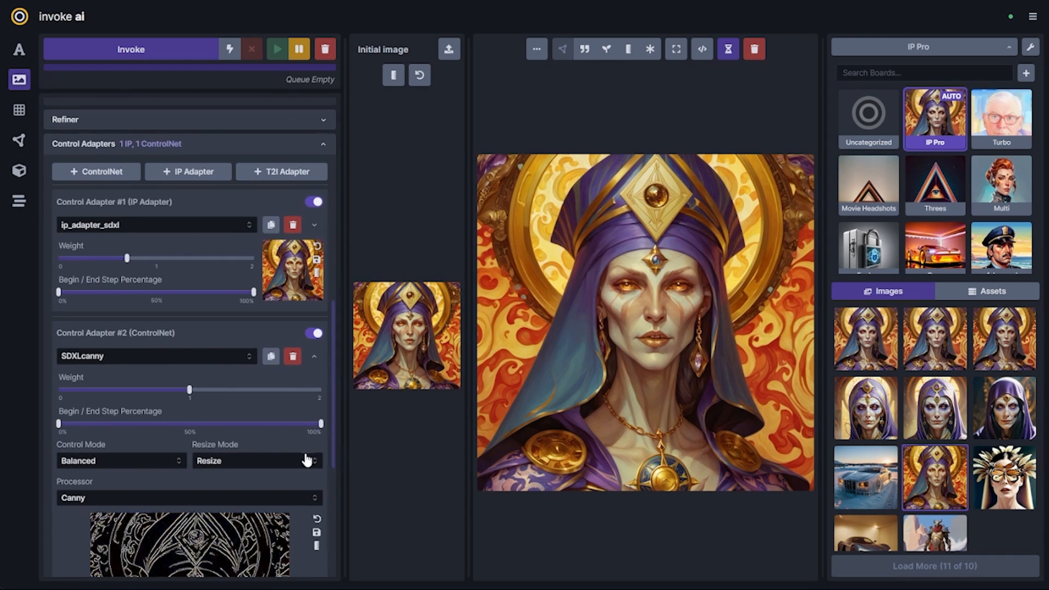
drag(296, 364, 256, 372)
scroll(240, 379, down, 6)
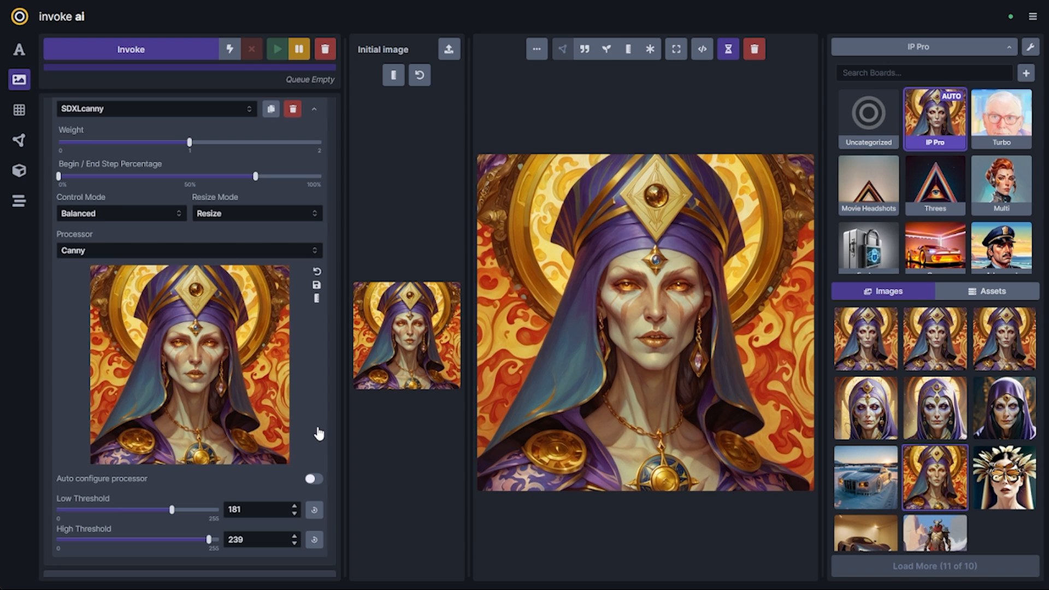
scroll(320, 434, up, 7)
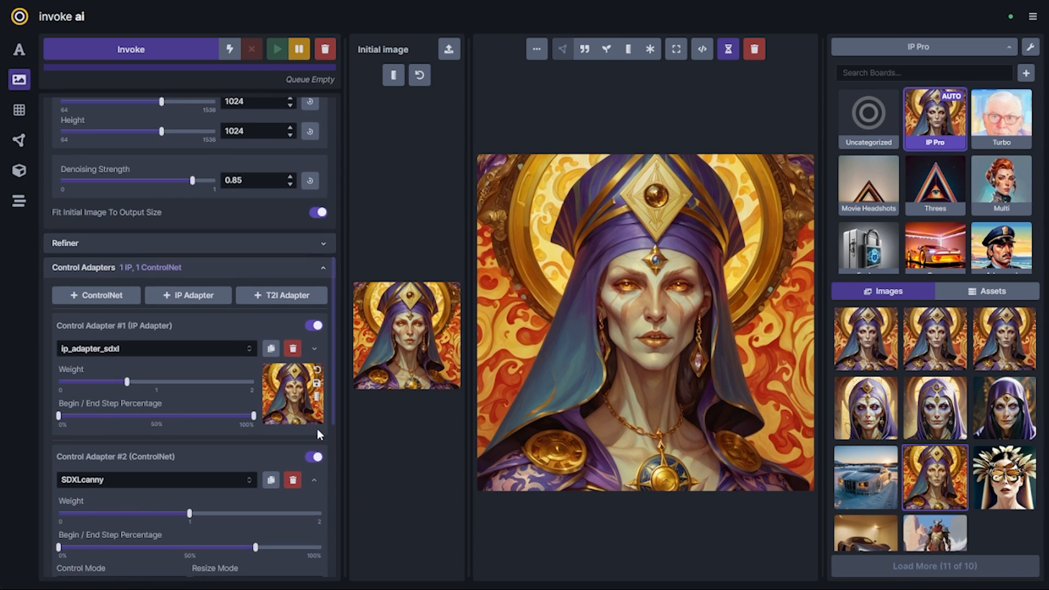
- Enlarge the initial image and review the denoising strength and the ControlNet's Canny edge map, leaving the advanced settings collapsed
drag(470, 320, 705, 328)
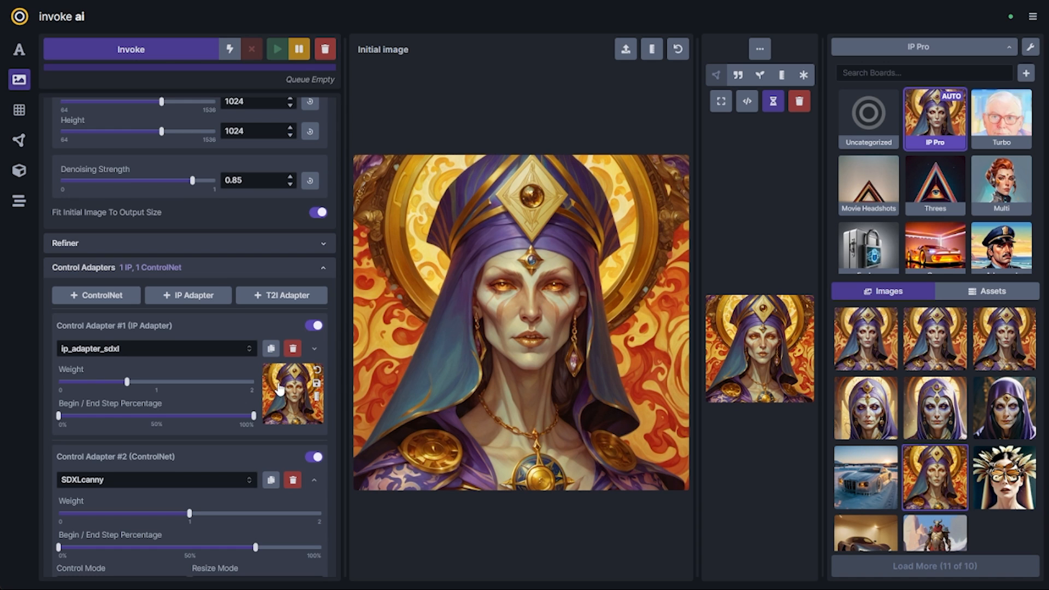
scroll(264, 372, up, 1)
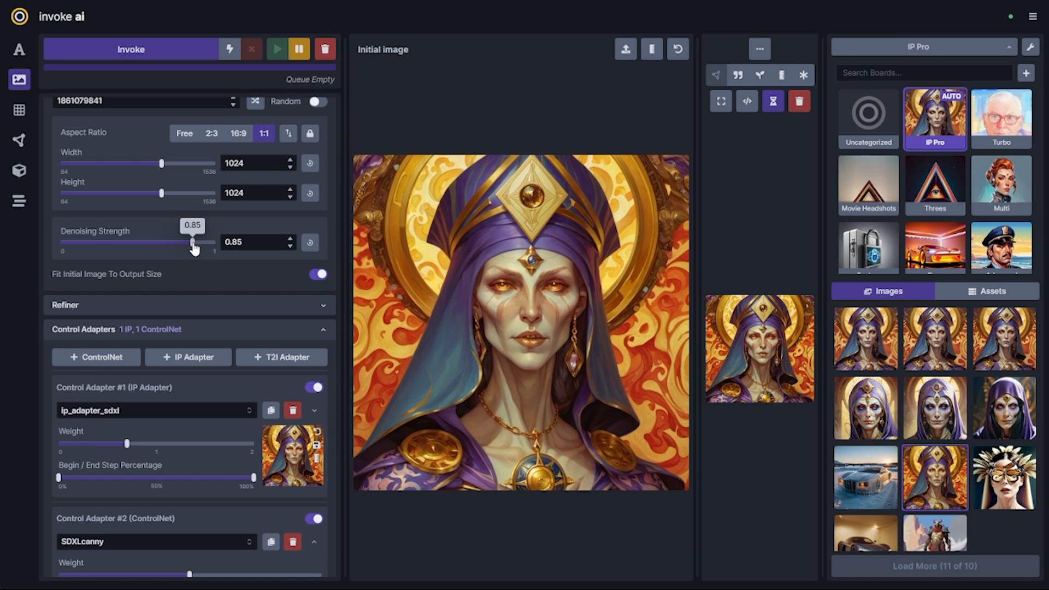
scroll(195, 246, down, 7)
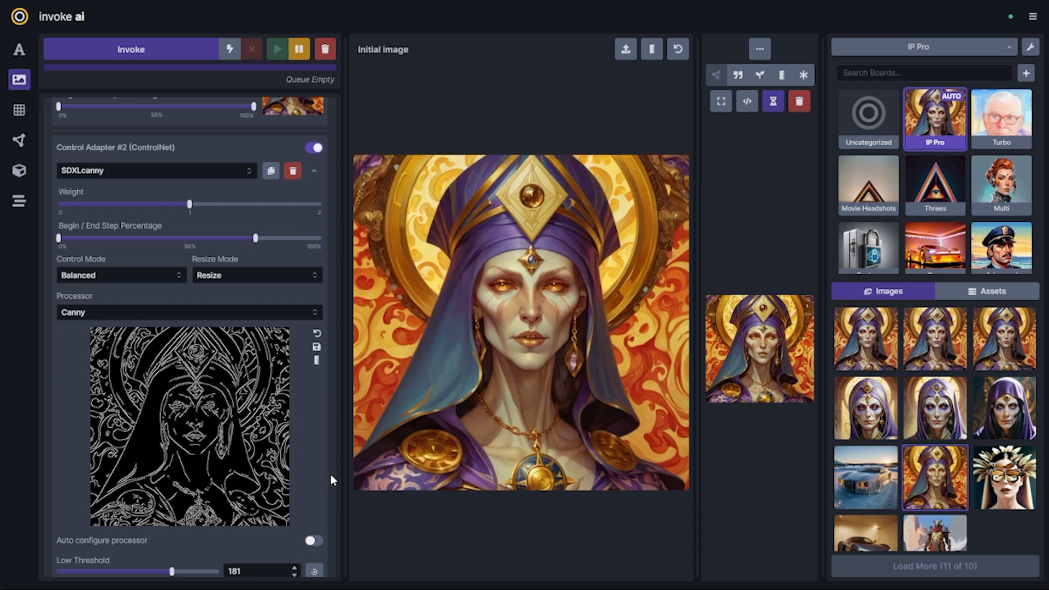
mouse_move(146, 440)
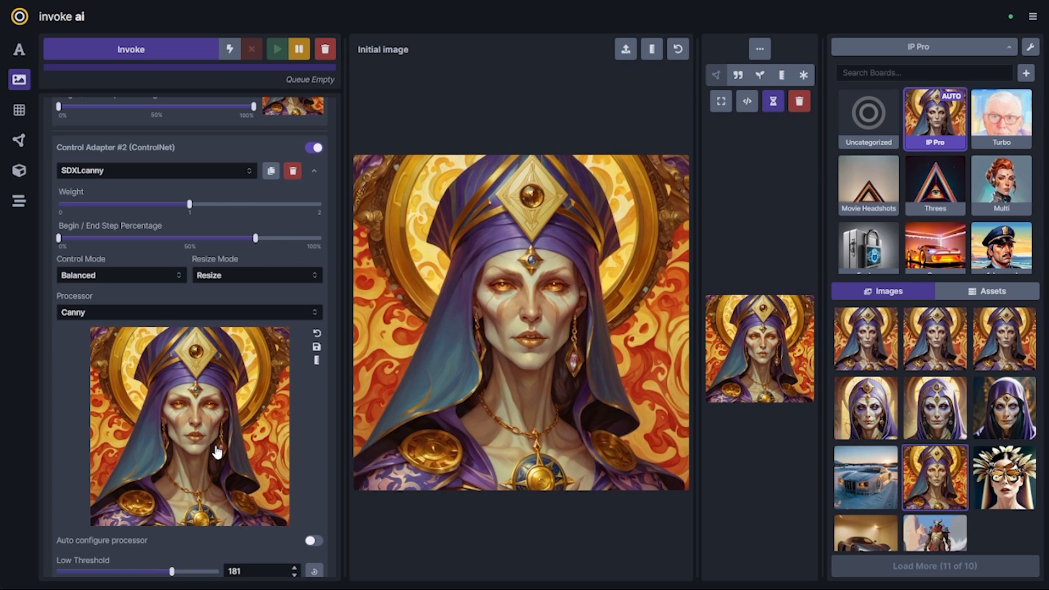
scroll(217, 452, up, 3)
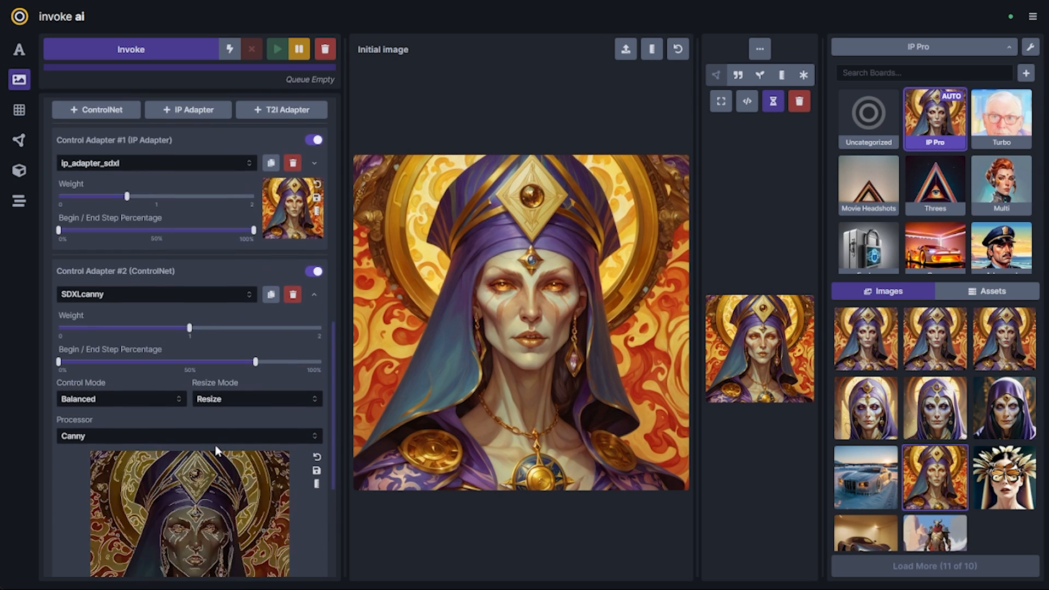
click(317, 296)
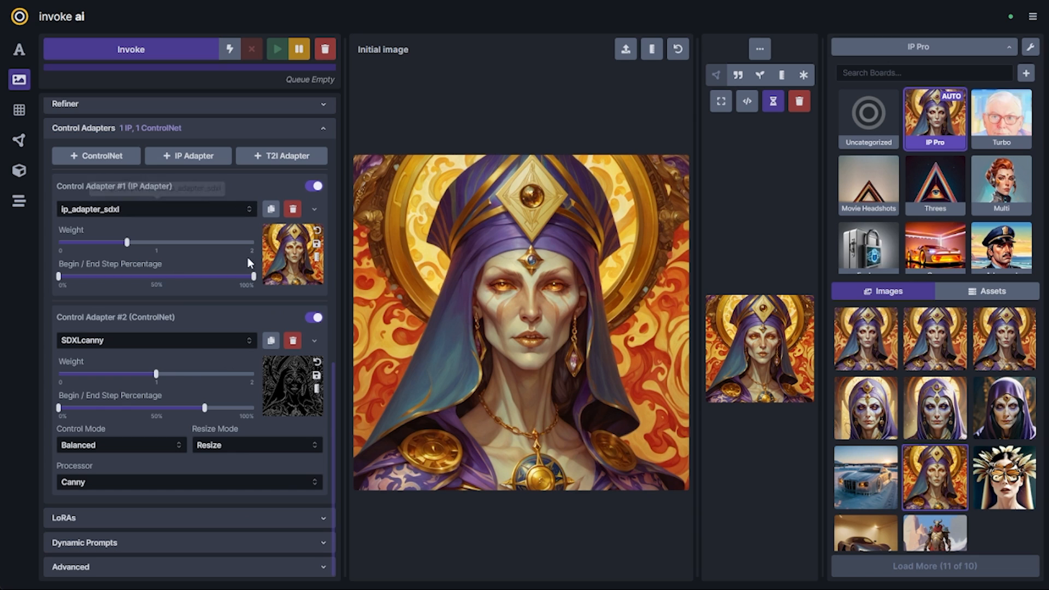
- Generate mystics with the ControlNet active, raising the IP Adapter weight between runs to about 0.7, and open the first result
mouse_move(118, 247)
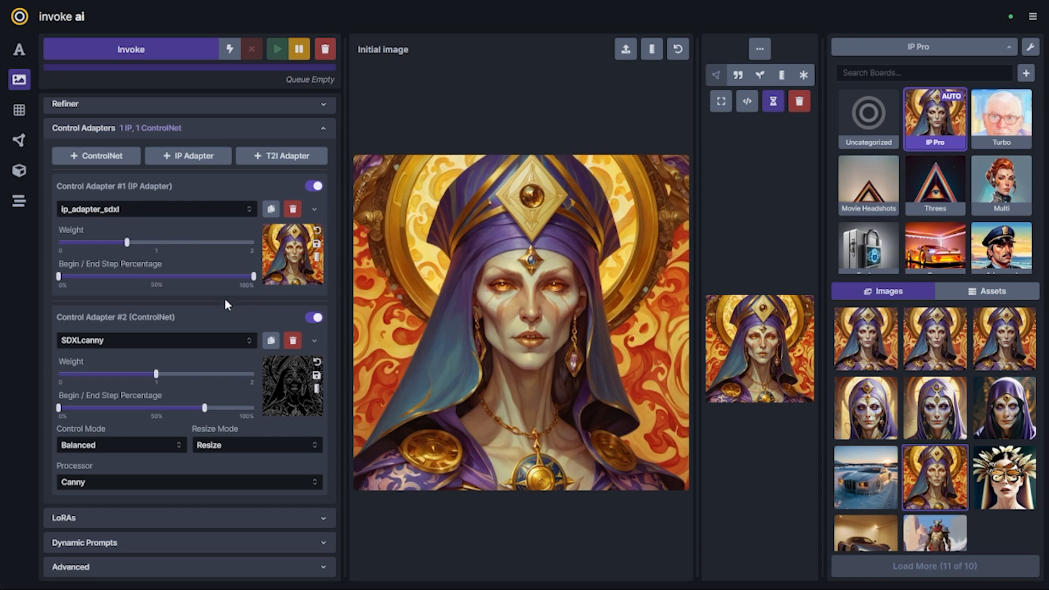
scroll(225, 298, up, 3)
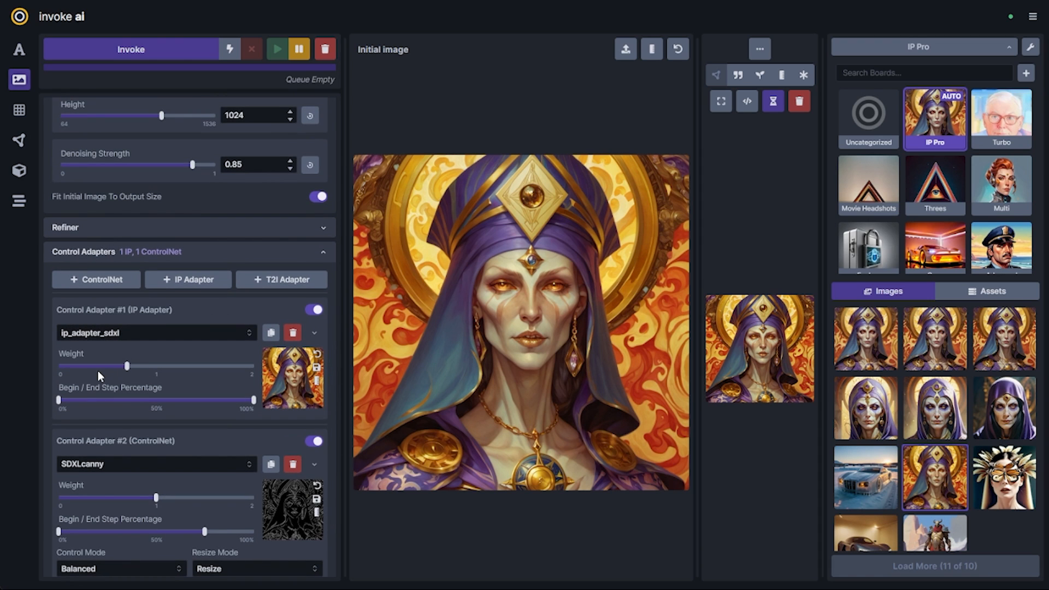
mouse_move(97, 372)
drag(98, 373, 127, 366)
click(131, 49)
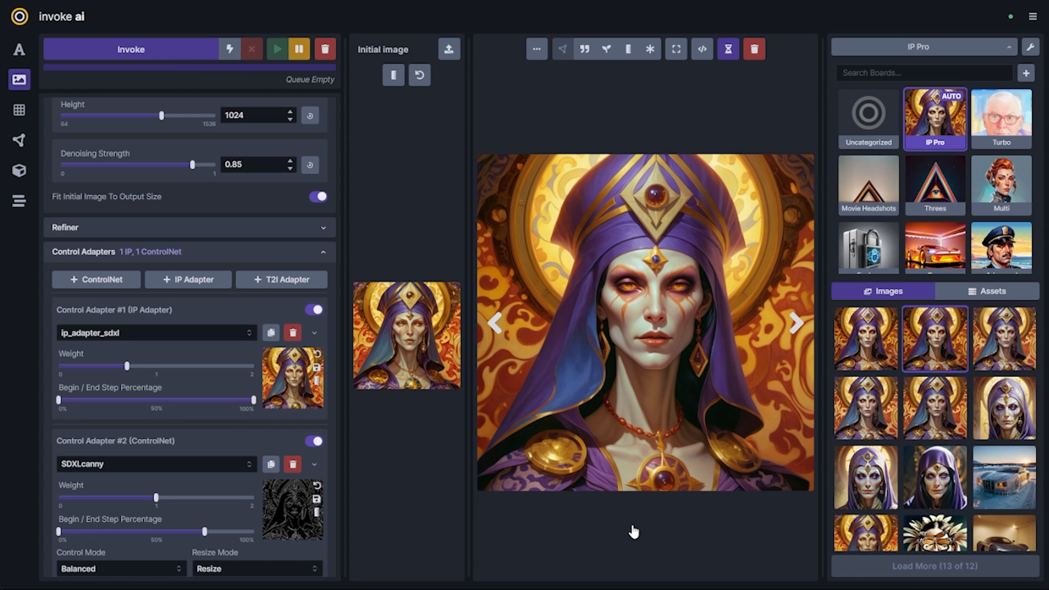
click(1008, 361)
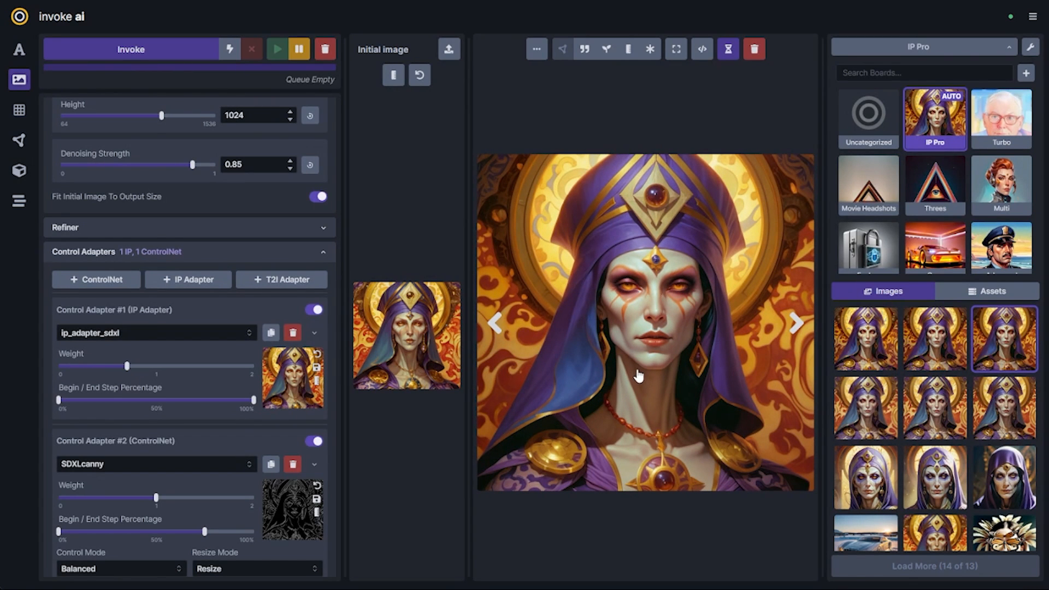
- Compare the initial image with the latest mystic result, and set that result as both the IP Adapter image and the initial image
drag(469, 352, 626, 350)
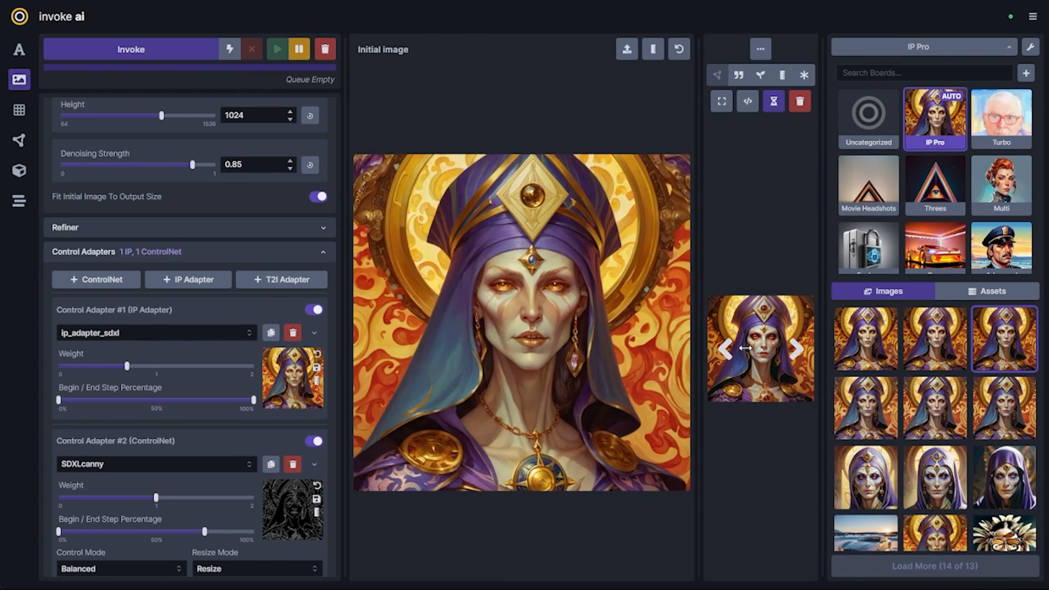
drag(398, 407, 533, 432)
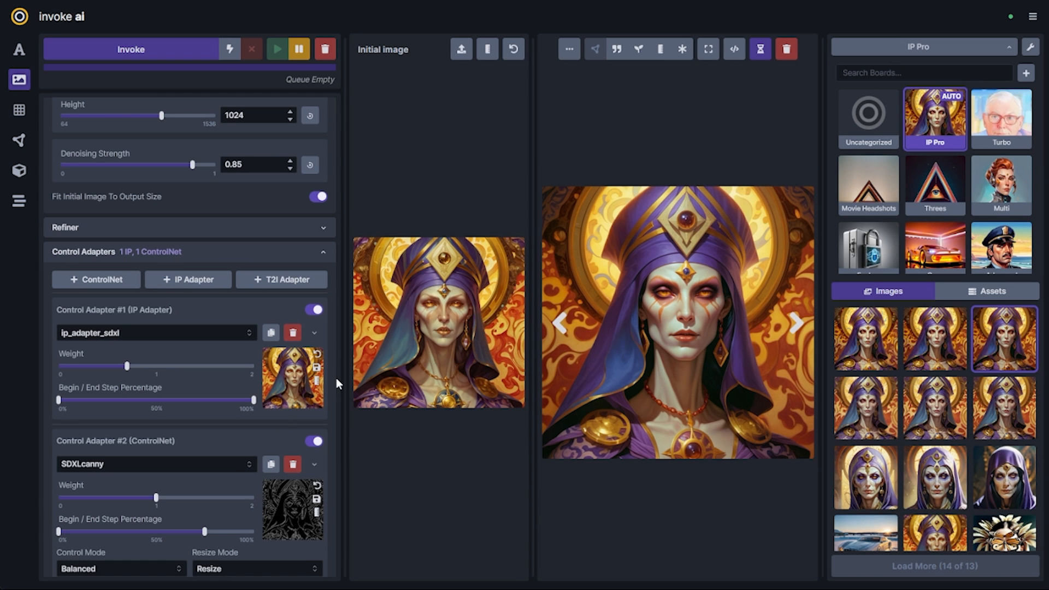
drag(342, 381, 312, 379)
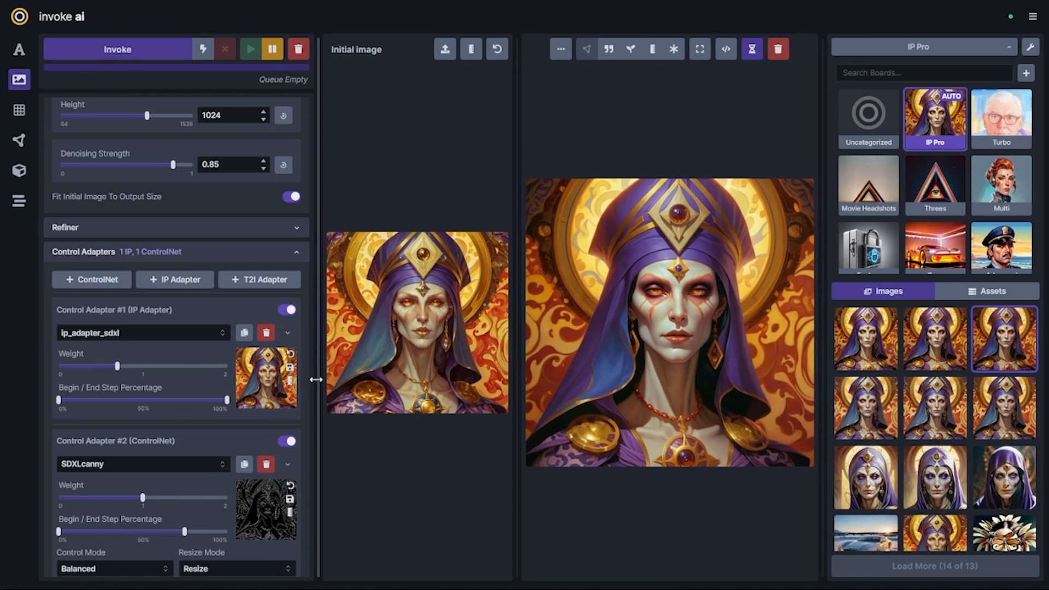
drag(656, 292, 269, 388)
drag(658, 362, 431, 433)
- Set the denoising strength to 0.9 and the IP Adapter weight to about 0.3, and generate a mystic
scroll(118, 349, up, 3)
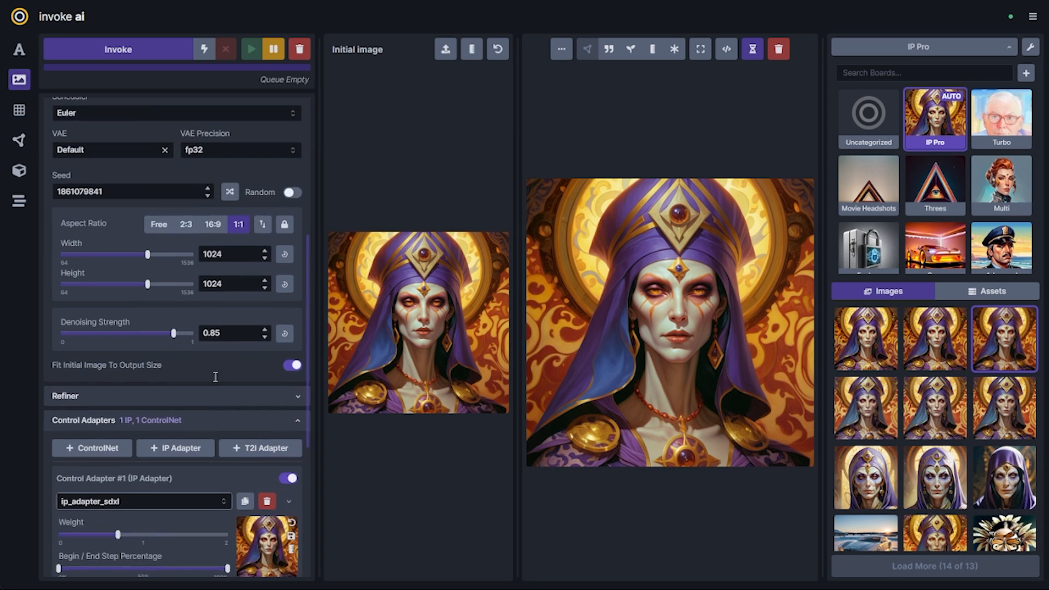
click(173, 351)
drag(174, 357, 182, 359)
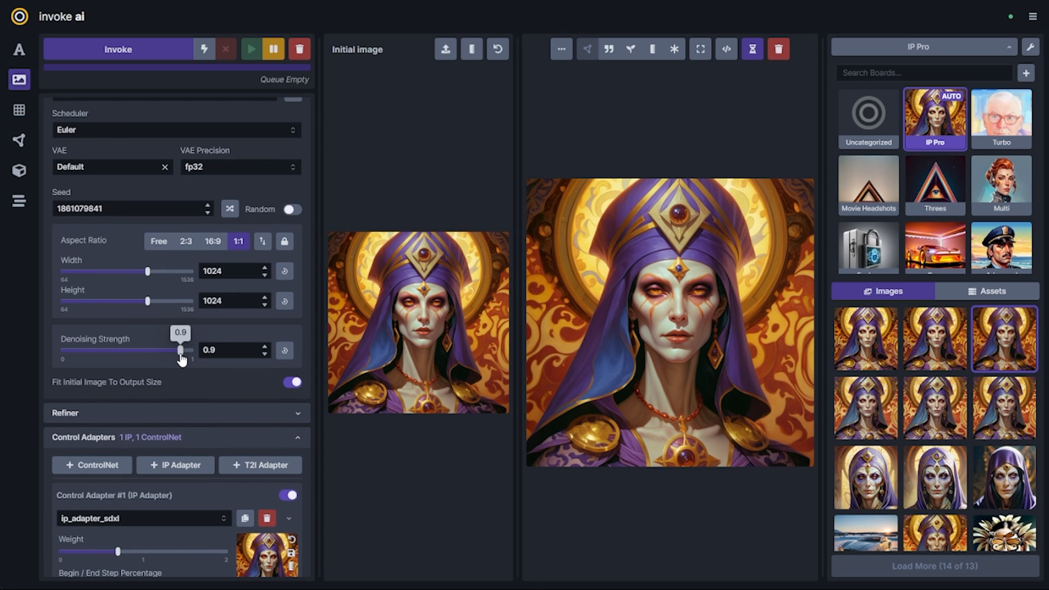
scroll(182, 404, down, 5)
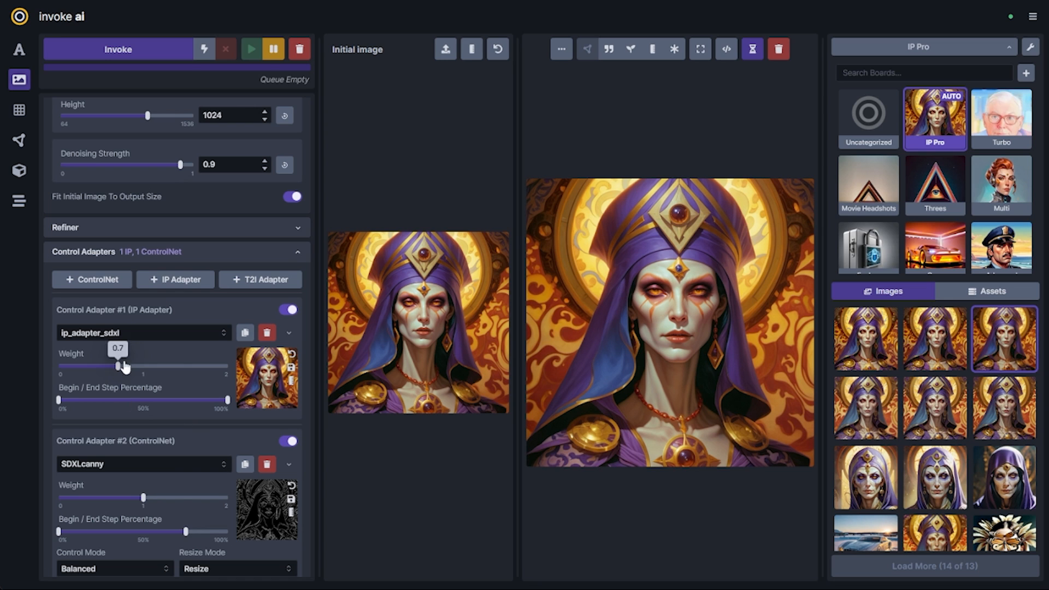
click(84, 366)
click(130, 62)
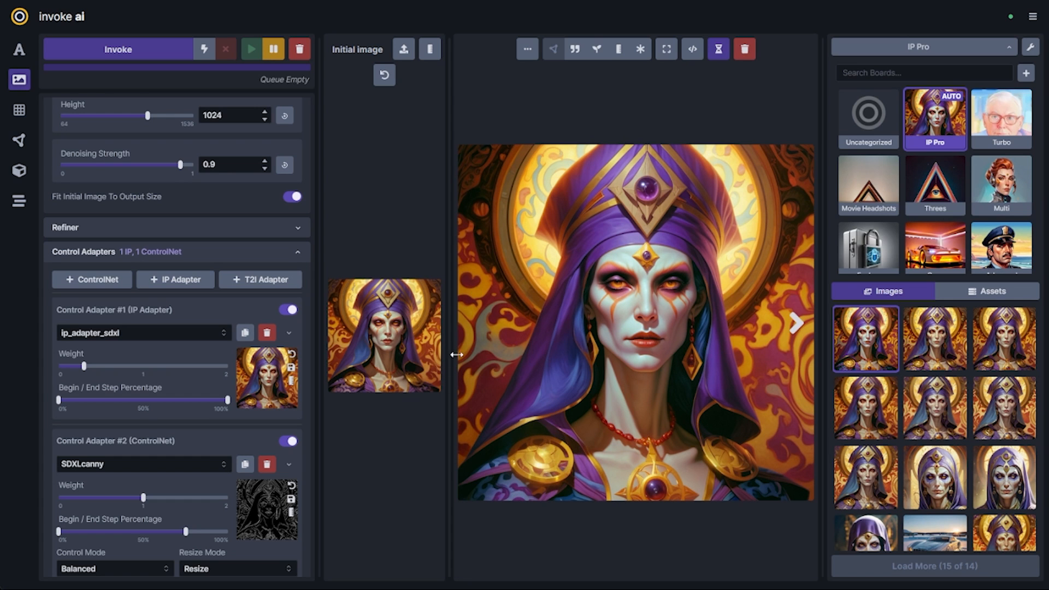
- Replace the IP Adapter image with the earlier purple-hooded mystic photo, set its weight to about 0.5, and generate
scroll(186, 298, down, 3)
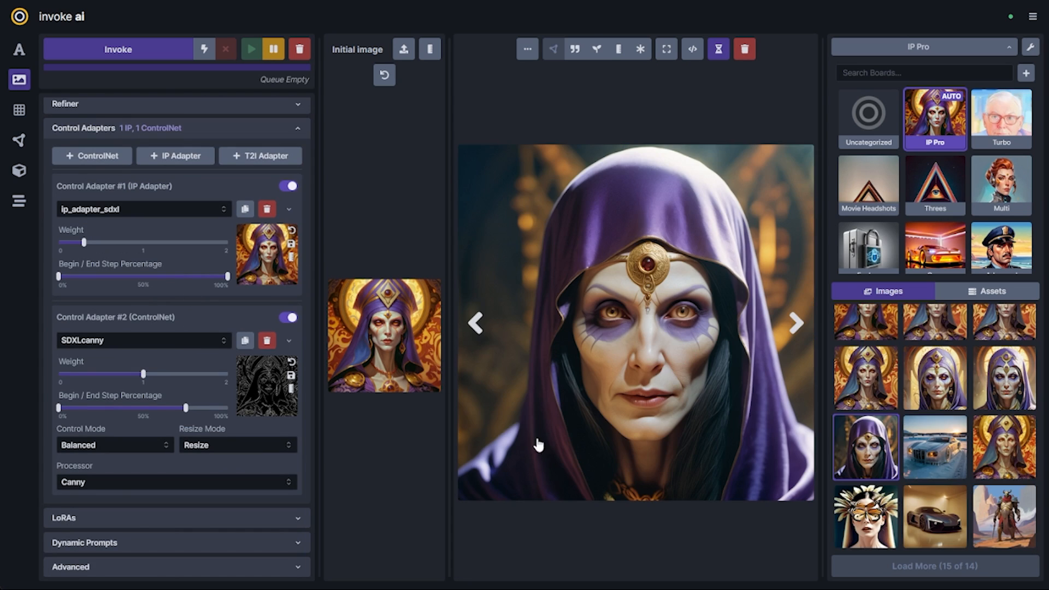
scroll(254, 339, up, 3)
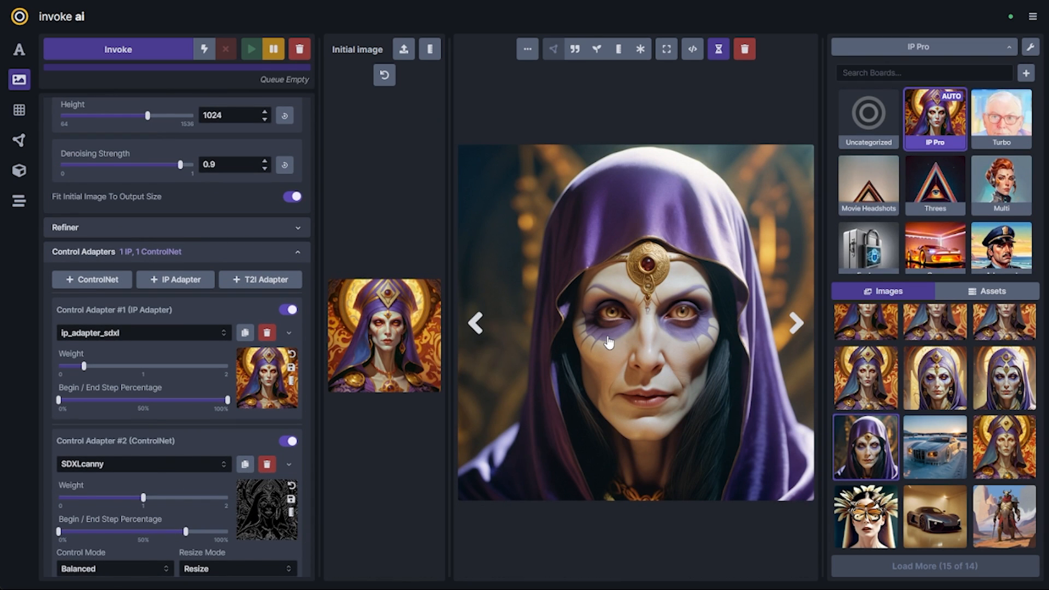
drag(624, 339, 268, 378)
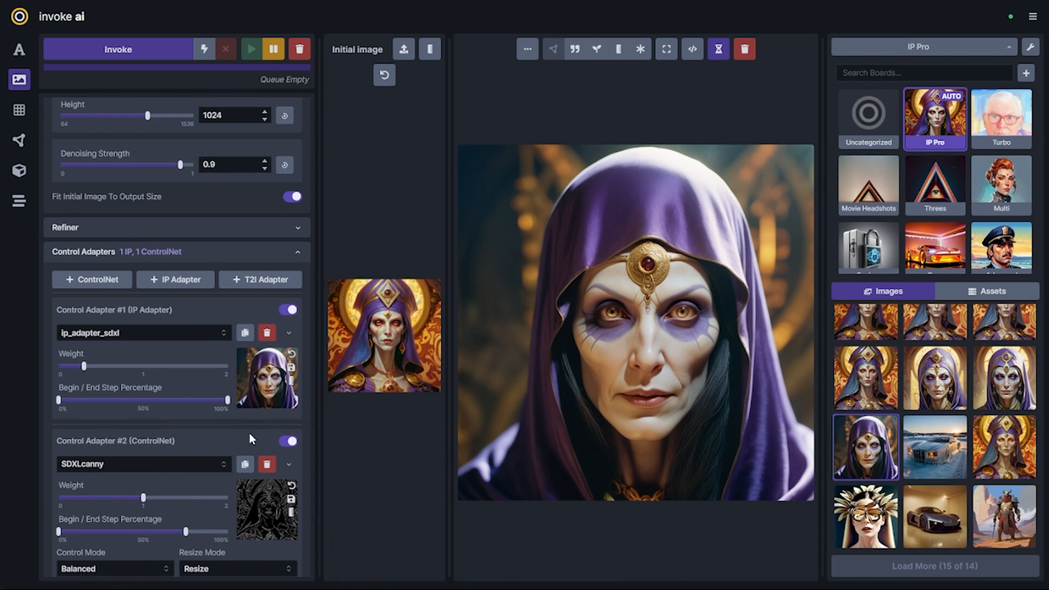
drag(85, 366, 101, 369)
key(ctrl+Return)
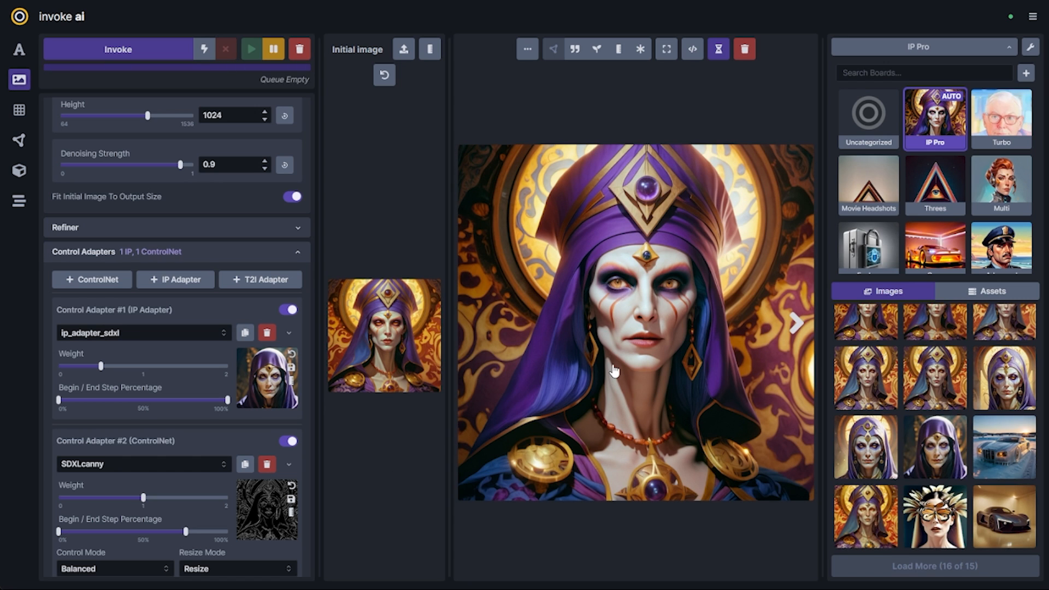
- Set the newest result as the initial image, raise the IP Adapter weight to about 0.69, and generate again
drag(537, 352, 398, 490)
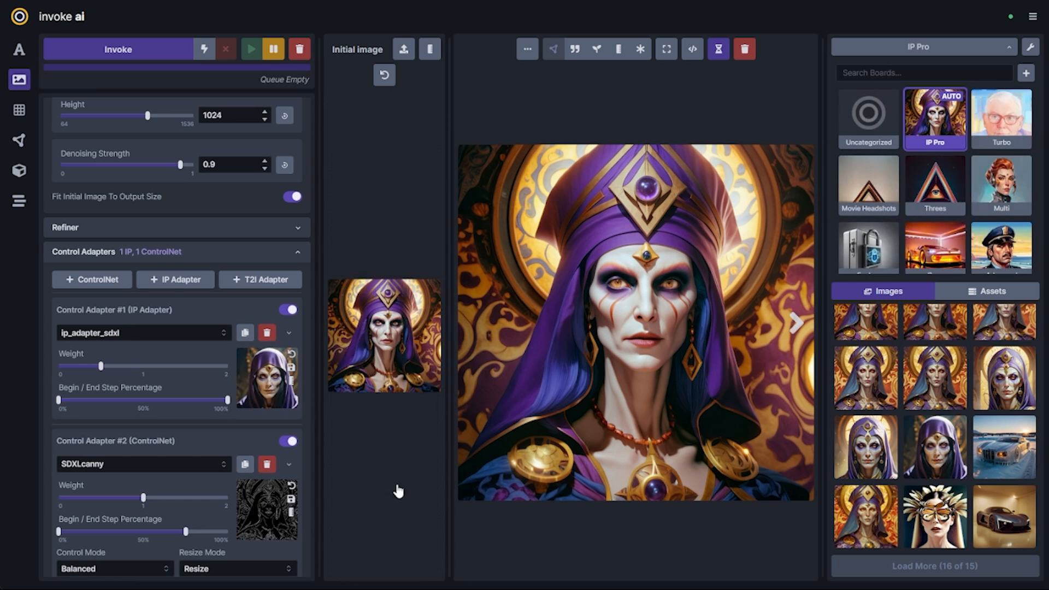
mouse_move(102, 367)
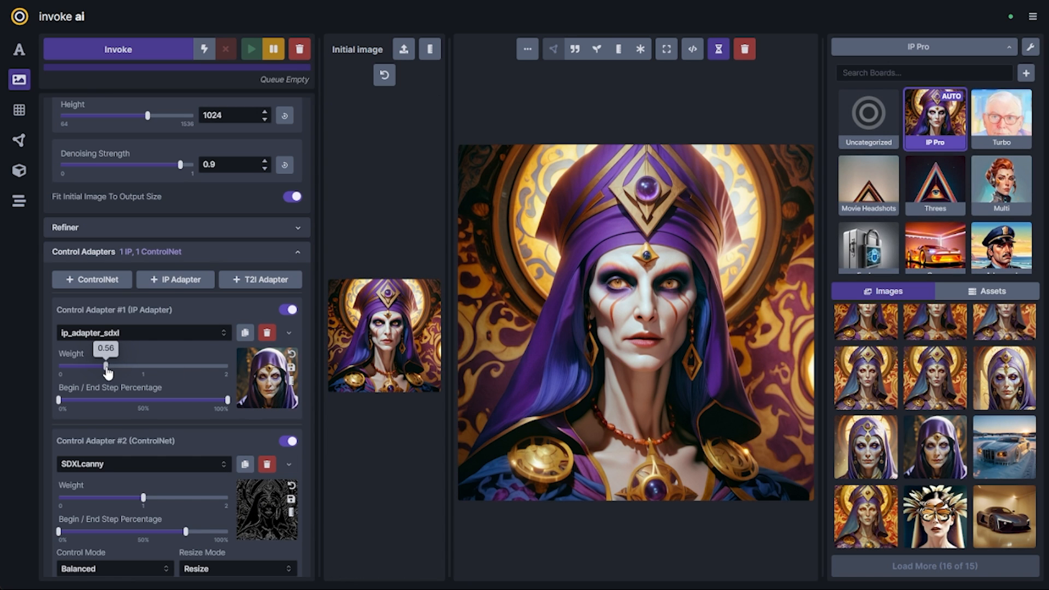
drag(106, 369, 113, 368)
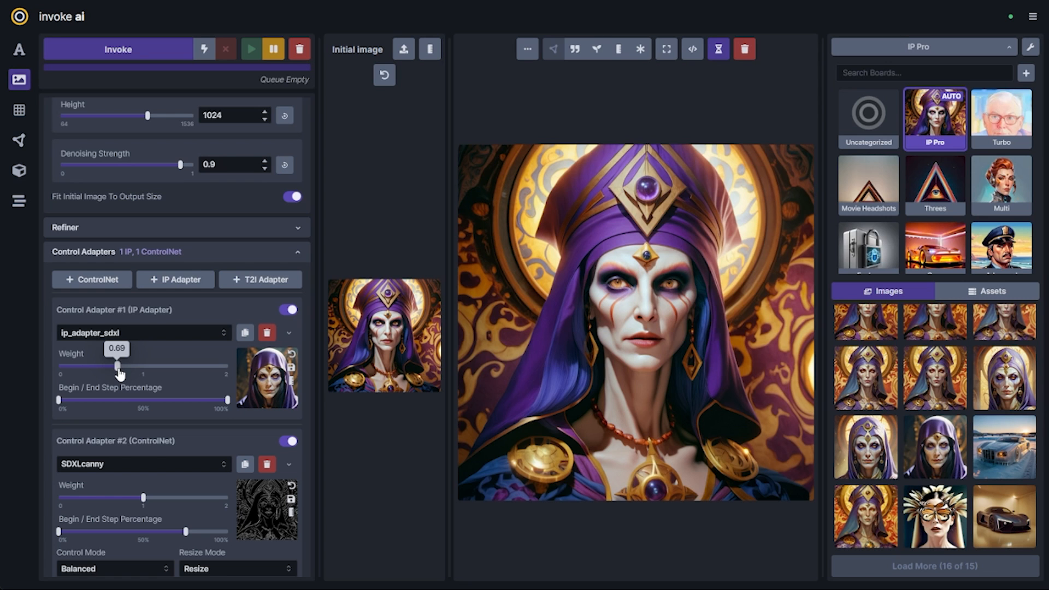
key(ctrl+Return)
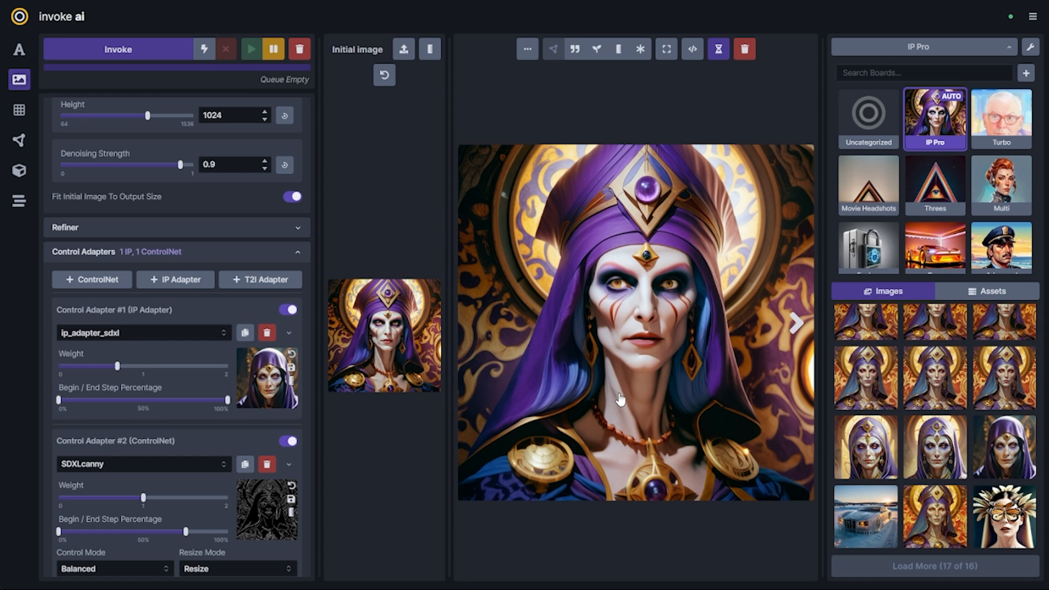
- Open the second-newest mystic result and use it as the IP Adapter image
key(Right)
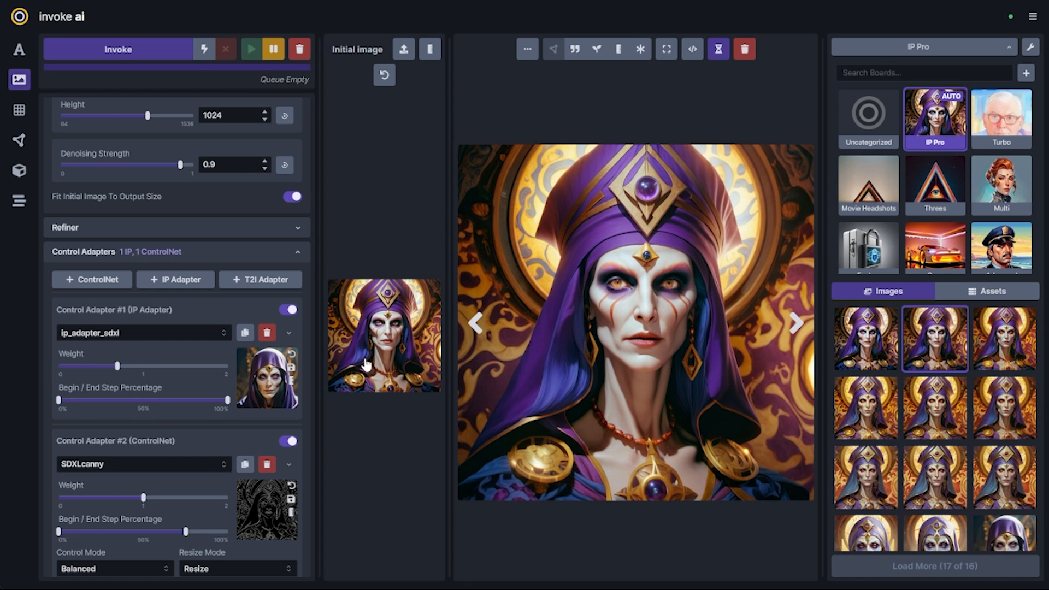
drag(337, 376, 266, 448)
scroll(180, 383, down, 1)
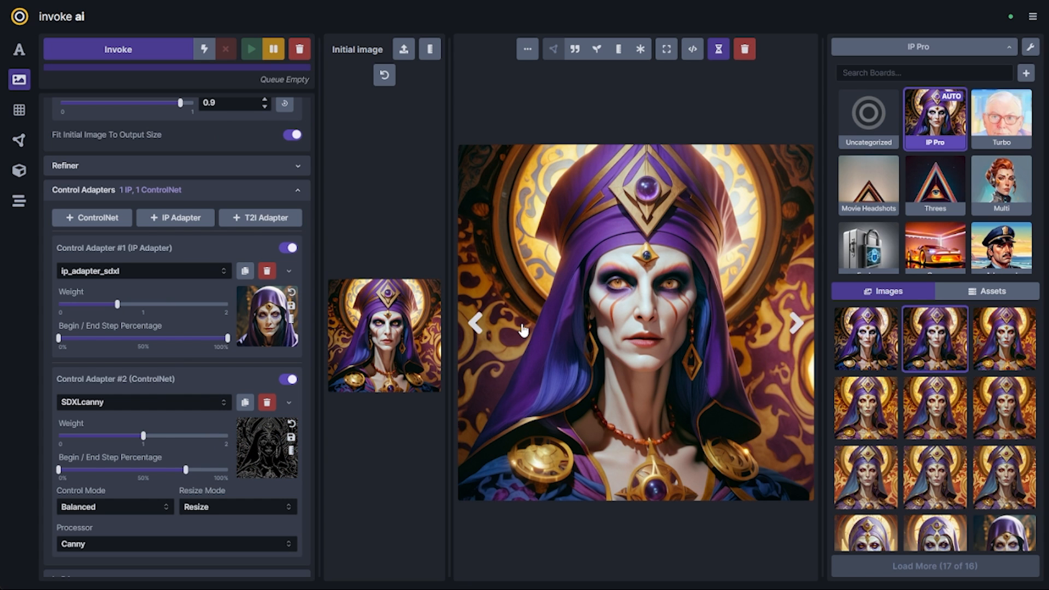
- Switch to text-to-image, check that the IP Adapter and Canny ControlNet are enabled, and generate from the mystic seer prompt
click(19, 49)
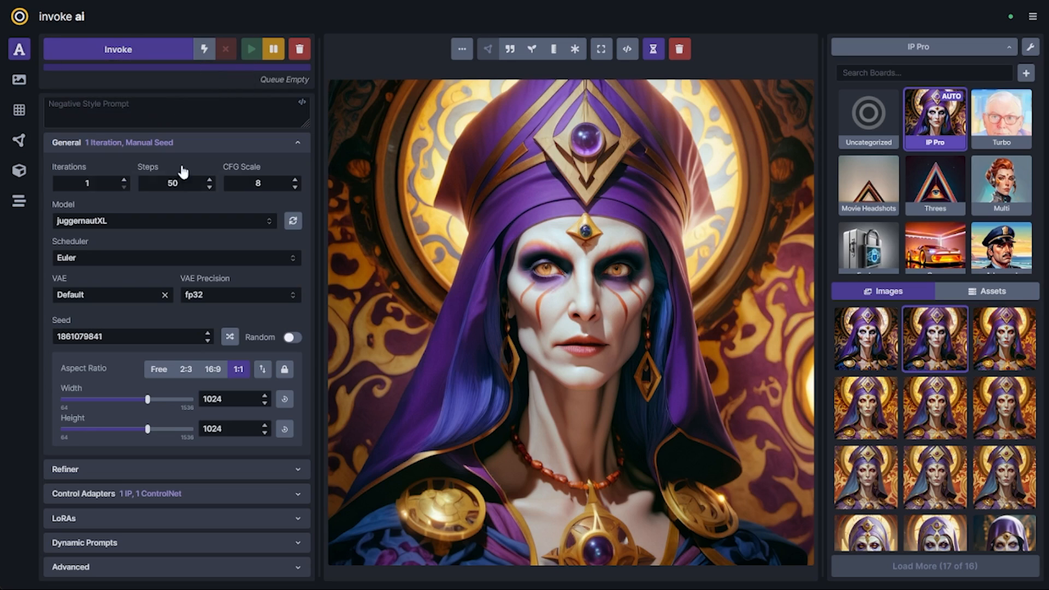
click(218, 494)
scroll(219, 481, down, 1)
scroll(143, 530, down, 5)
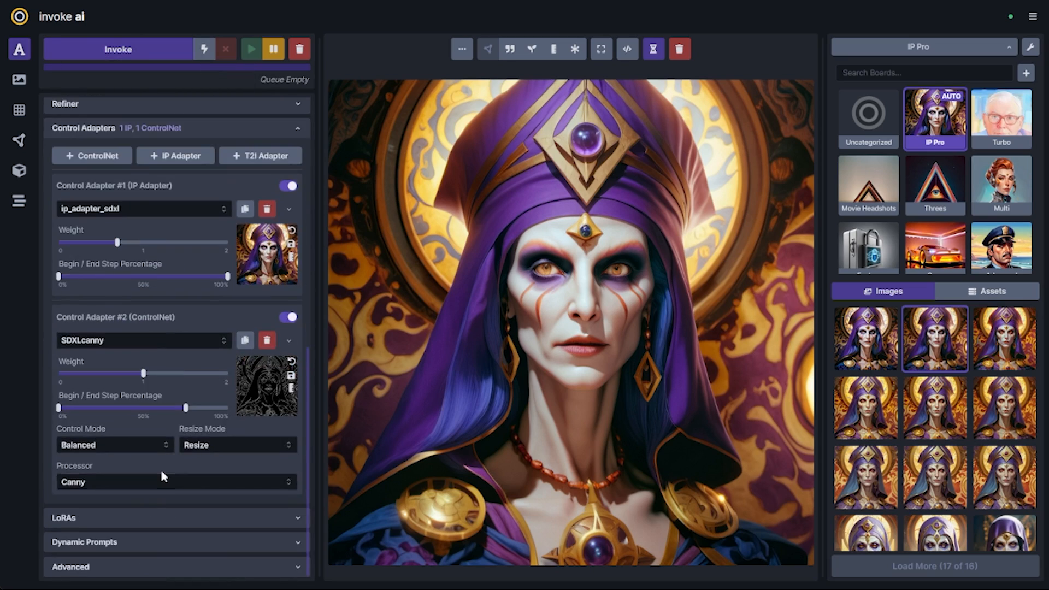
scroll(164, 438, up, 8)
key(ctrl+Return)
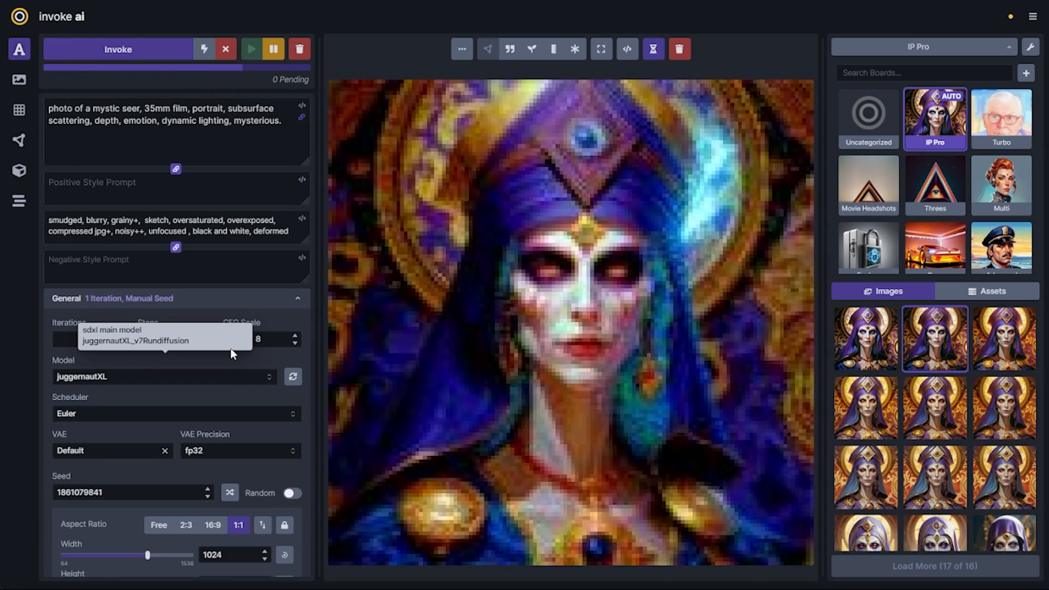
- Review the prompts, generation settings and control adapters, enlarging the IP Adapter's reference image to compare it with the result
scroll(192, 378, down, 5)
scroll(233, 415, down, 3)
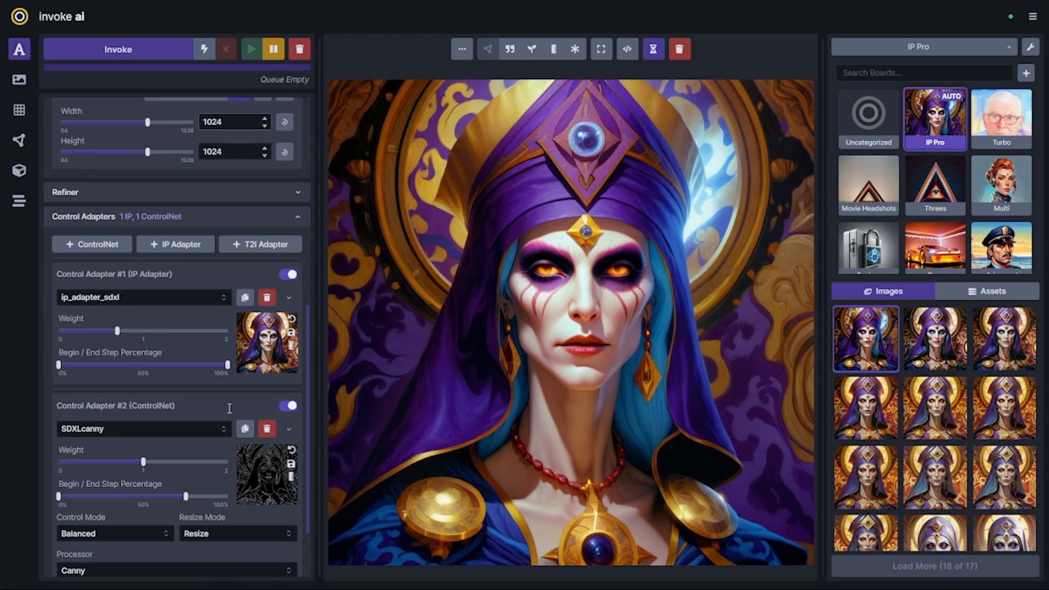
scroll(224, 438, up, 8)
scroll(216, 464, down, 7)
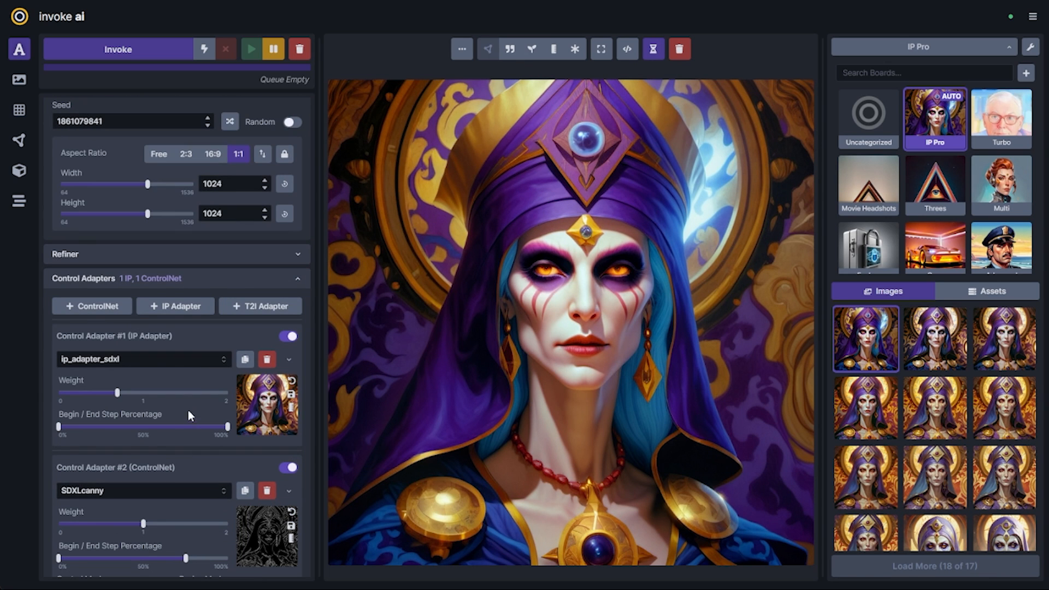
click(288, 359)
scroll(276, 377, down, 2)
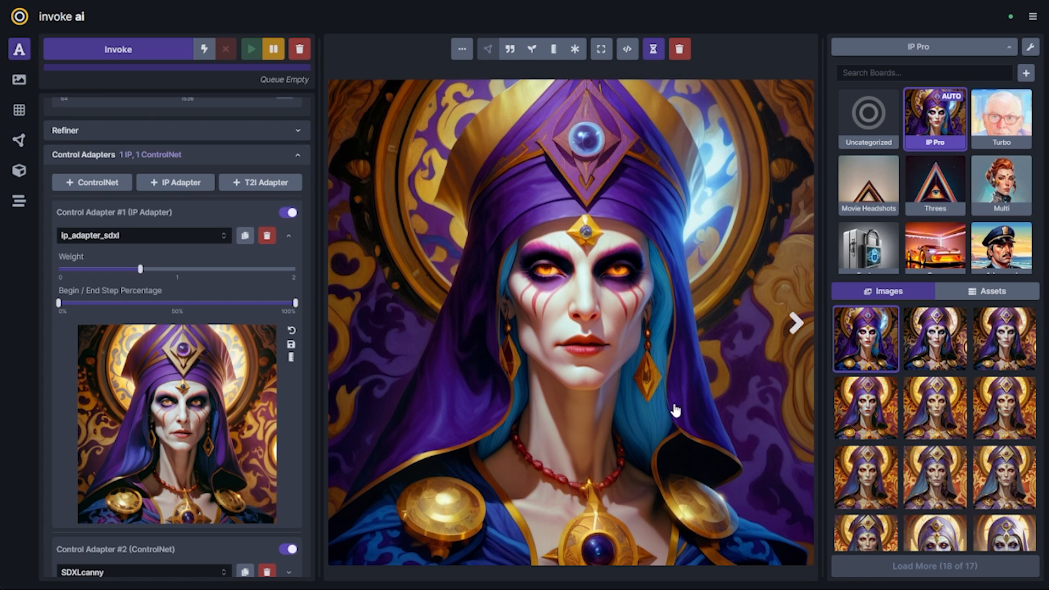
scroll(282, 326, up, 2)
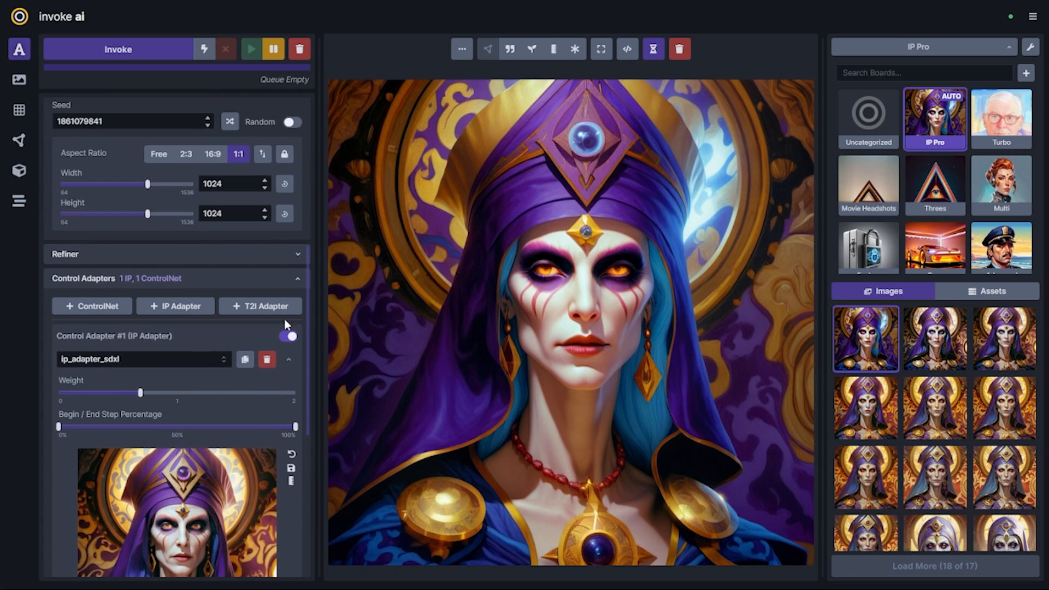
click(288, 361)
scroll(285, 431, up, 6)
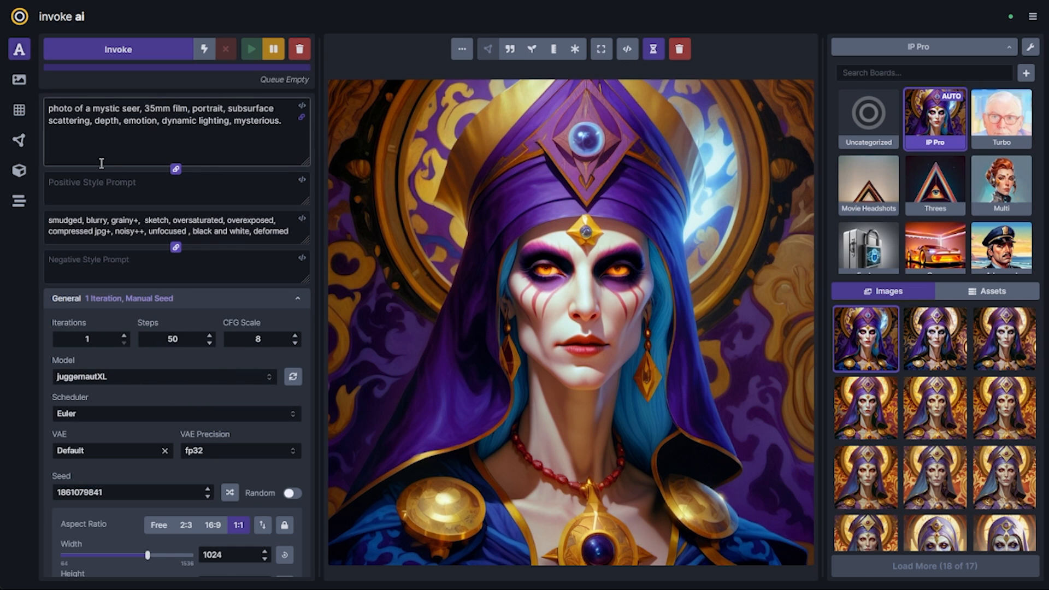
- Disable the Canny ControlNet, set the IP Adapter weight to about 0.3, and generate a mystic from the prompt
scroll(141, 335, down, 8)
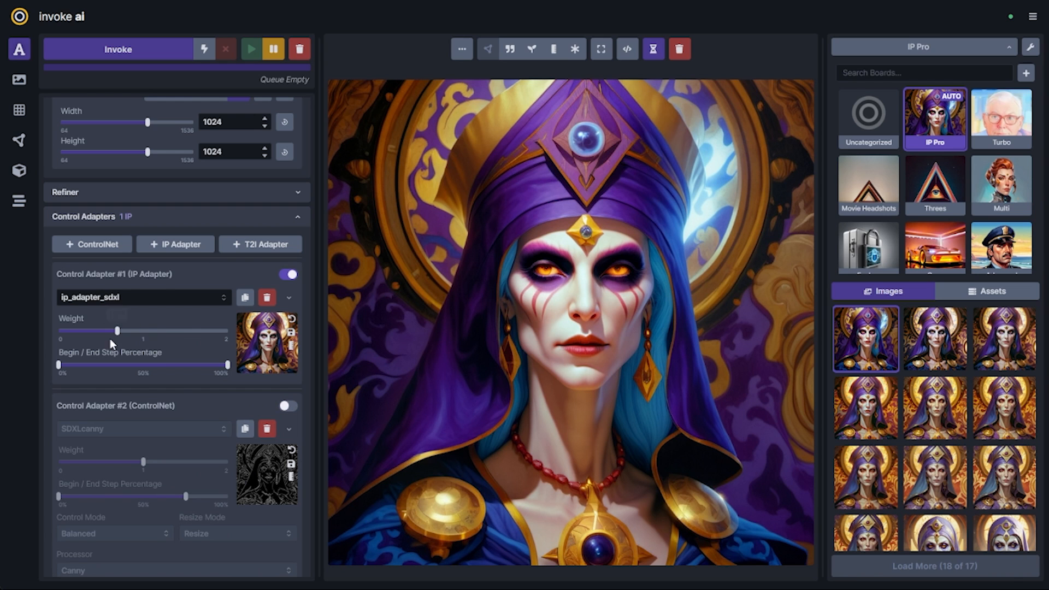
drag(118, 331, 83, 331)
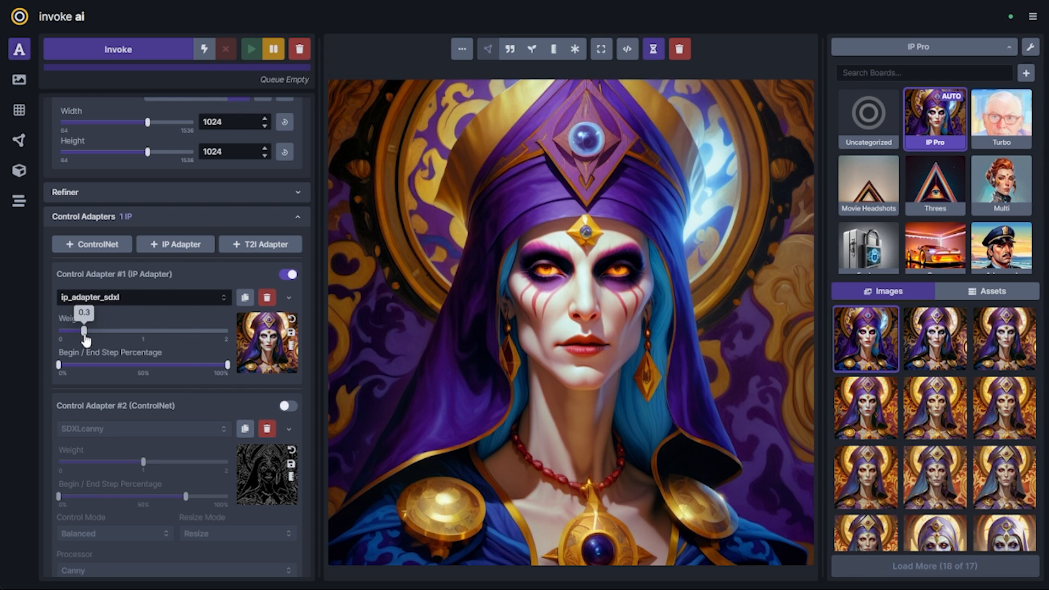
scroll(138, 356, up, 8)
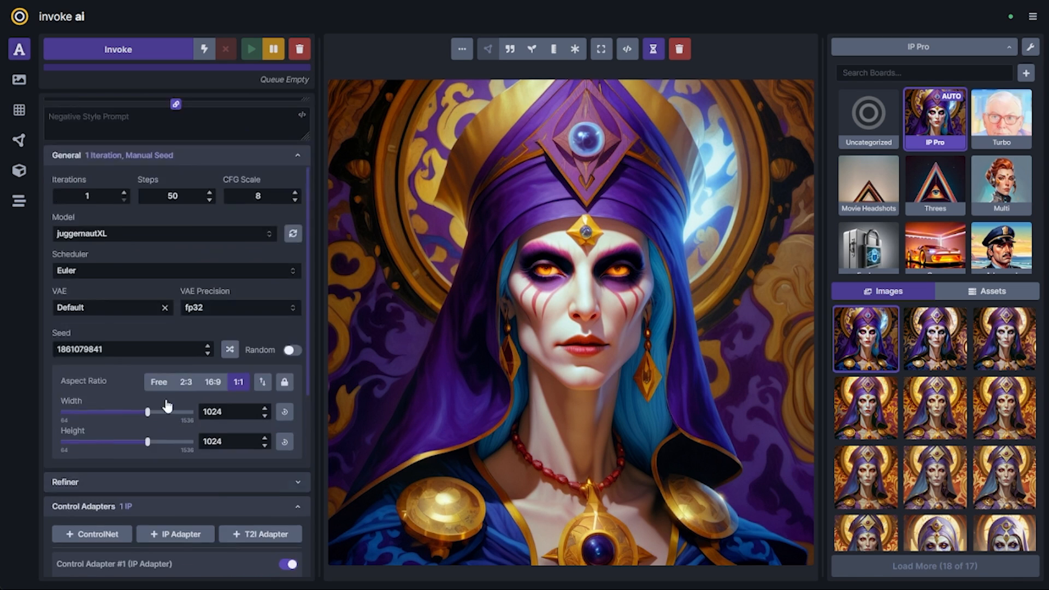
scroll(172, 290, down, 10)
scroll(160, 338, up, 5)
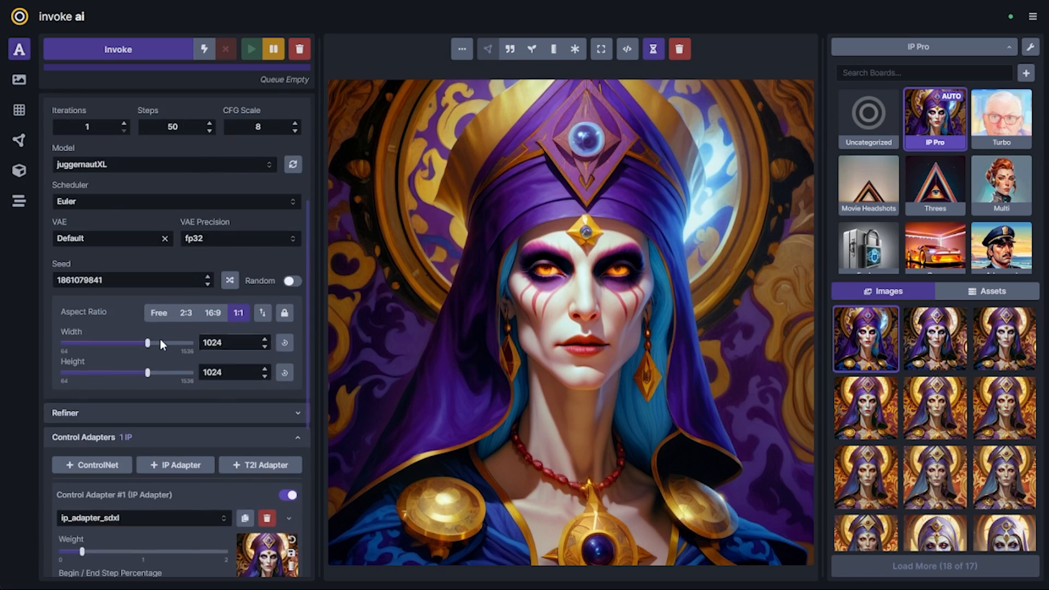
scroll(169, 388, down, 4)
click(129, 51)
scroll(276, 299, up, 3)
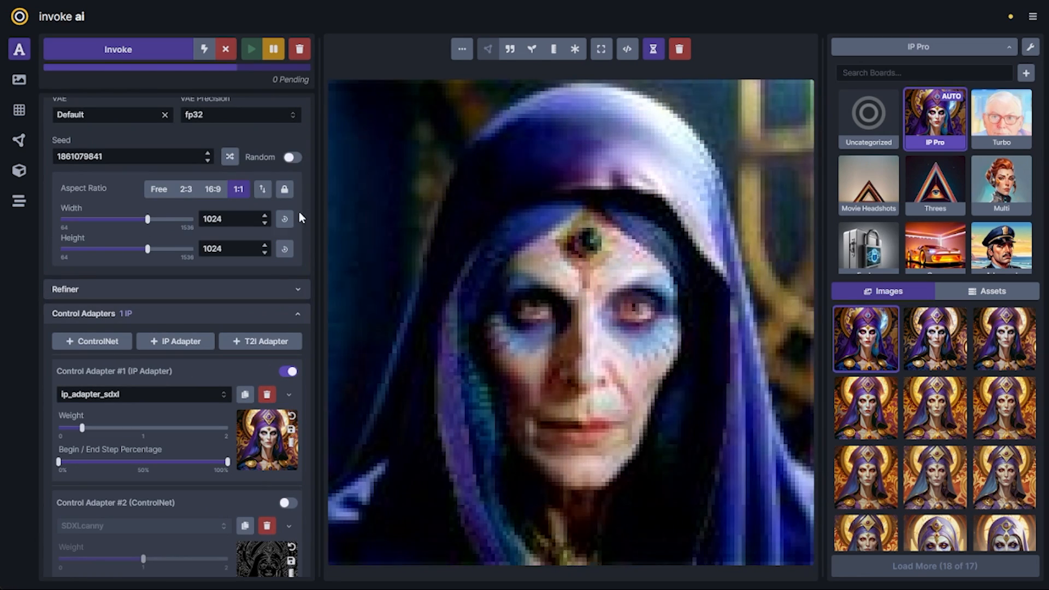
- Turn on the random seed and generate further mystic variations with only the IP Adapter active
click(118, 49)
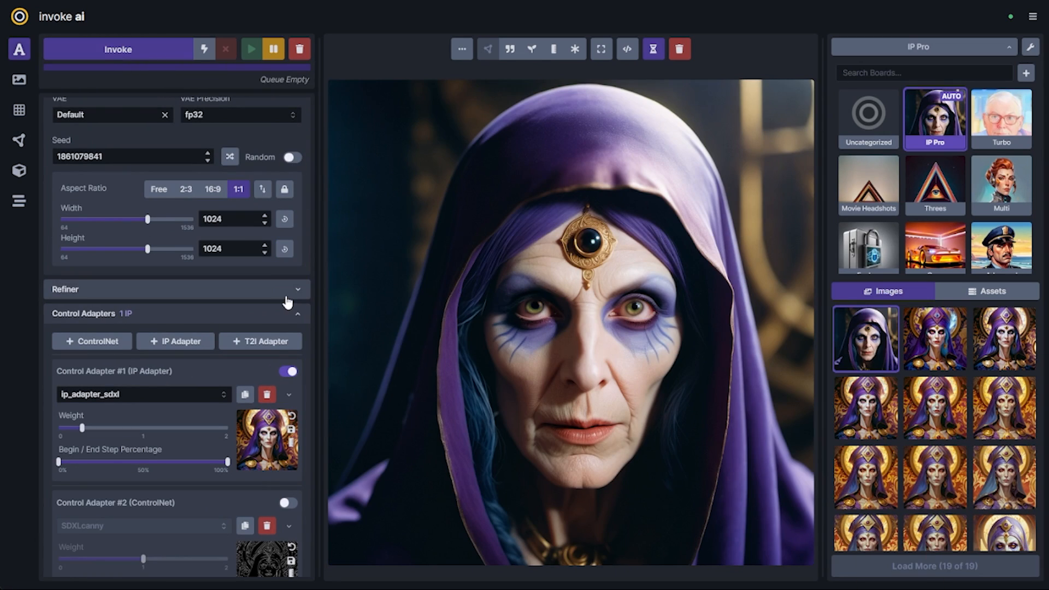
scroll(288, 303, up, 5)
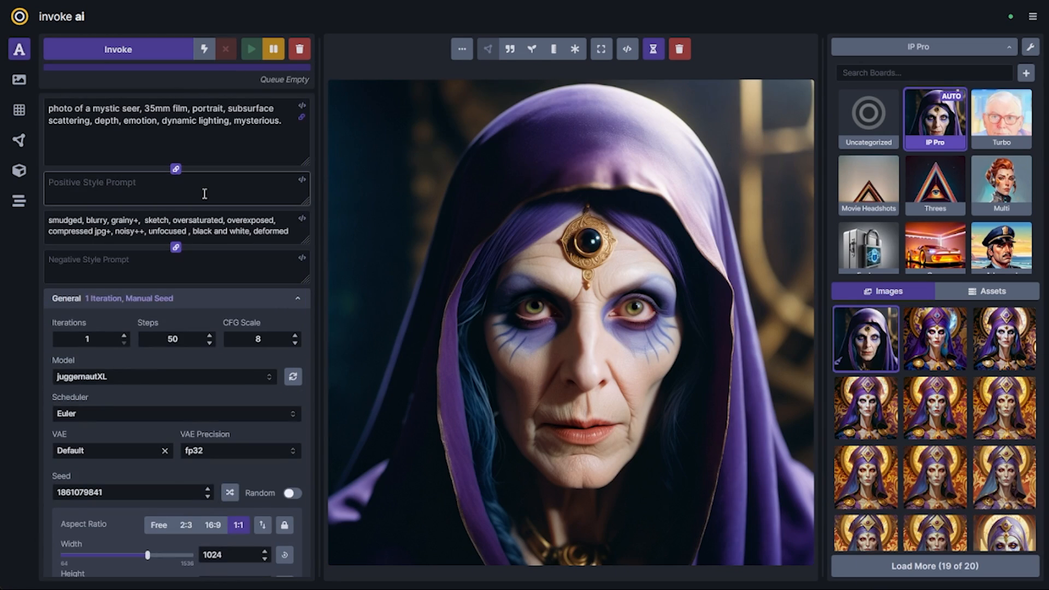
scroll(204, 196, down, 8)
scroll(191, 146, up, 5)
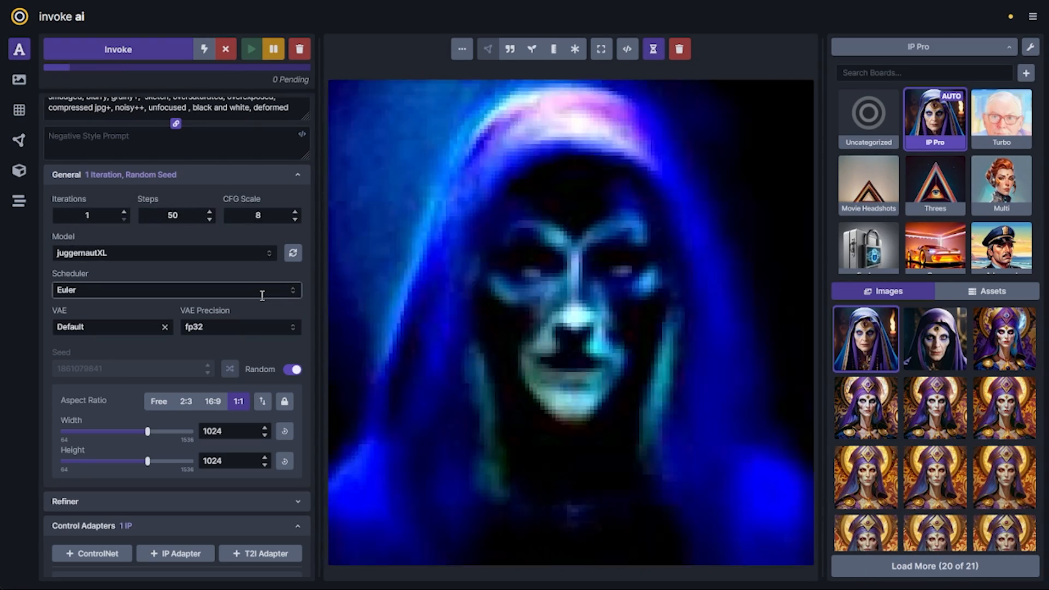
- Remove the existing IP Adapter and add three new IP Adapters using the ip_adapter_sdxl model
scroll(259, 294, down, 7)
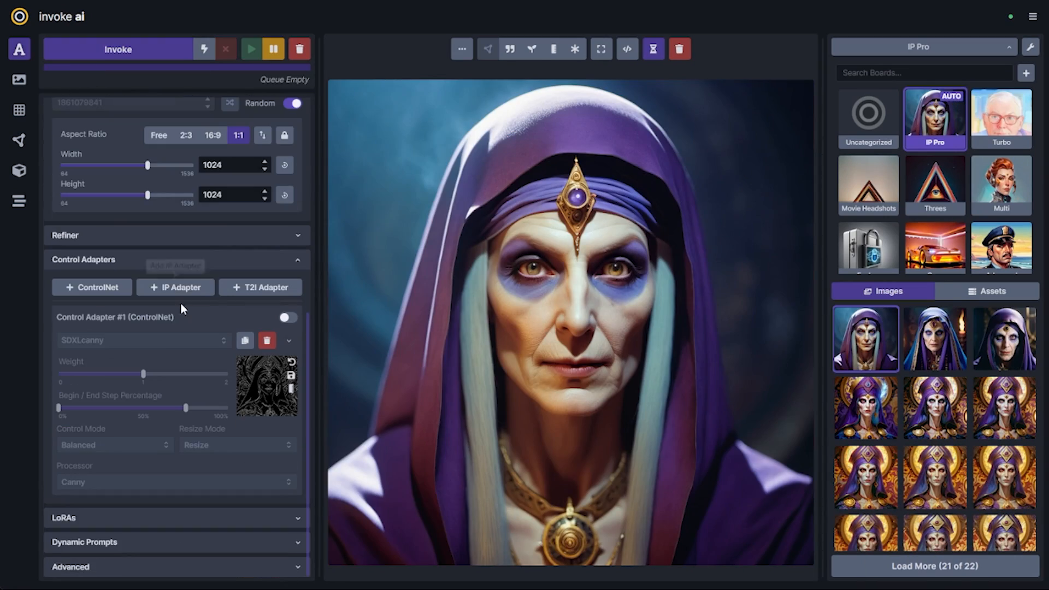
click(176, 287)
scroll(183, 366, down, 7)
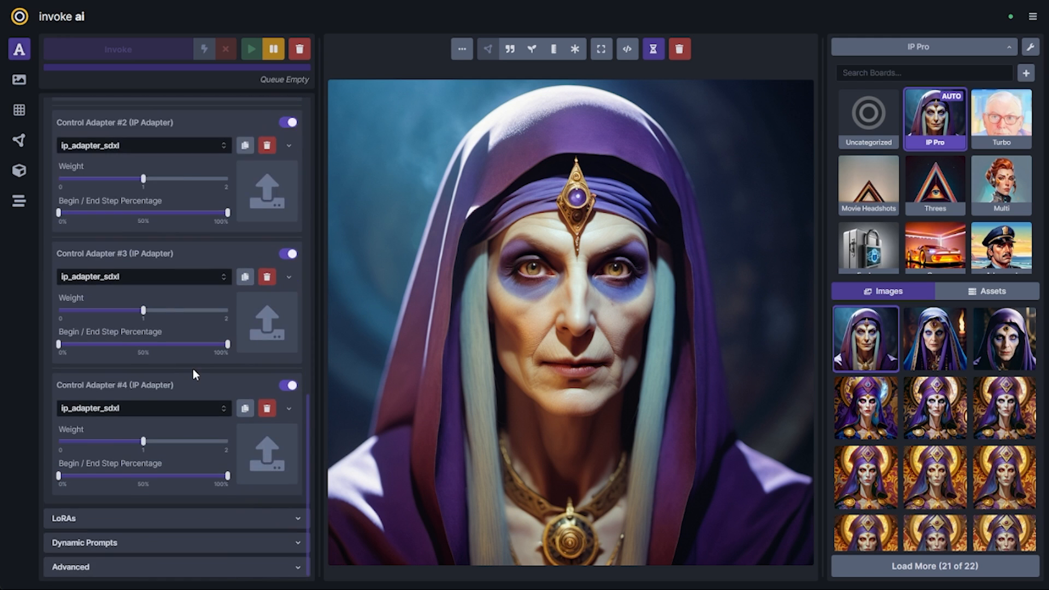
- Switch all three new IP Adapters to the ip_adapter_sdxl_vit_h model
scroll(192, 328, up, 2)
click(175, 270)
click(161, 332)
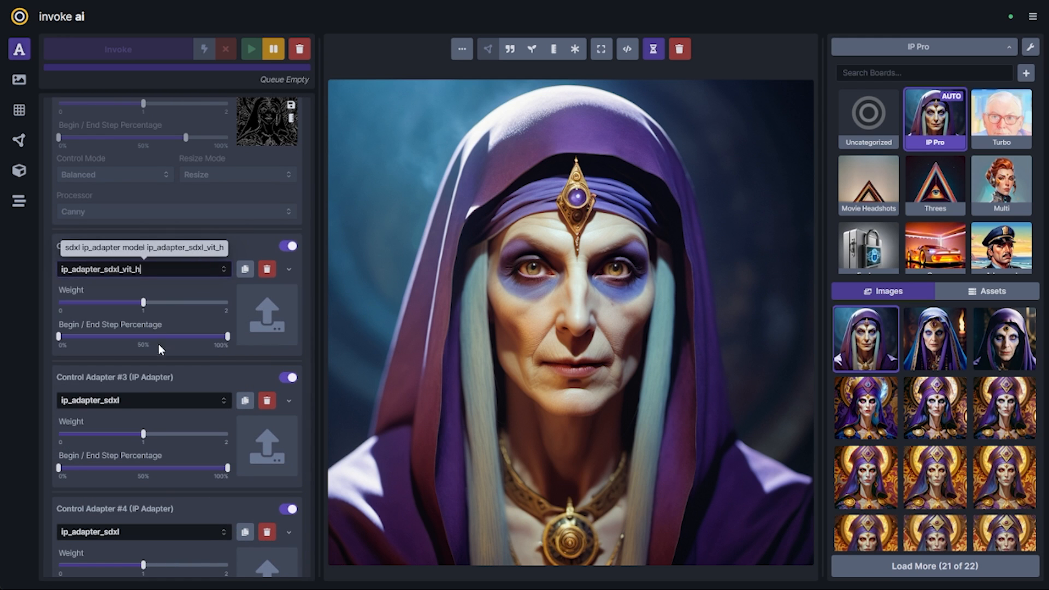
click(153, 400)
click(146, 273)
scroll(157, 341, down, 1)
scroll(157, 382, down, 3)
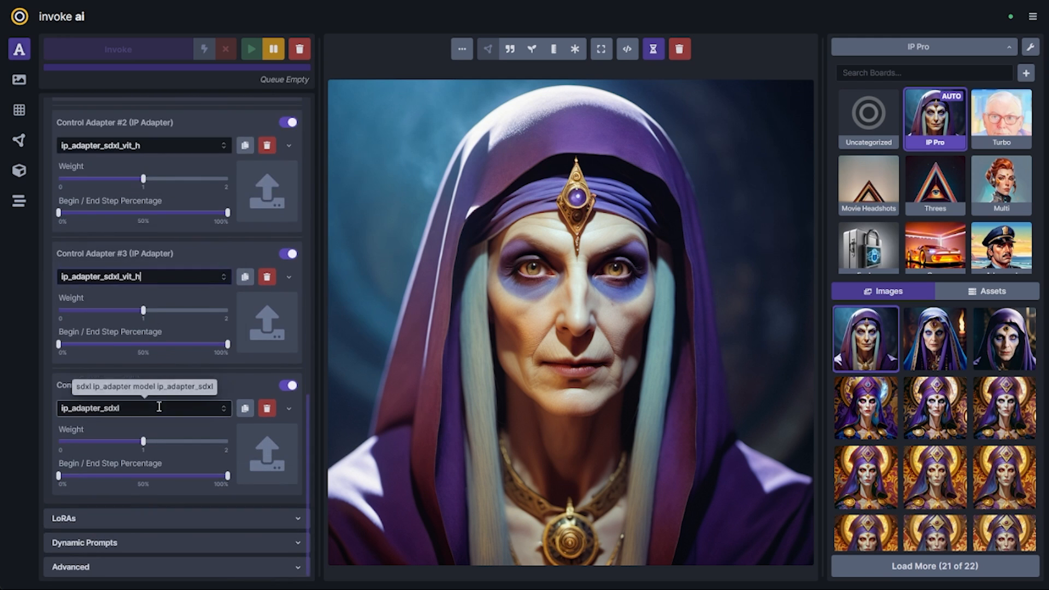
click(157, 407)
click(140, 281)
- Assign the three hooded mystic portraits as reference images, a different one for each IP Adapter
drag(422, 312, 268, 192)
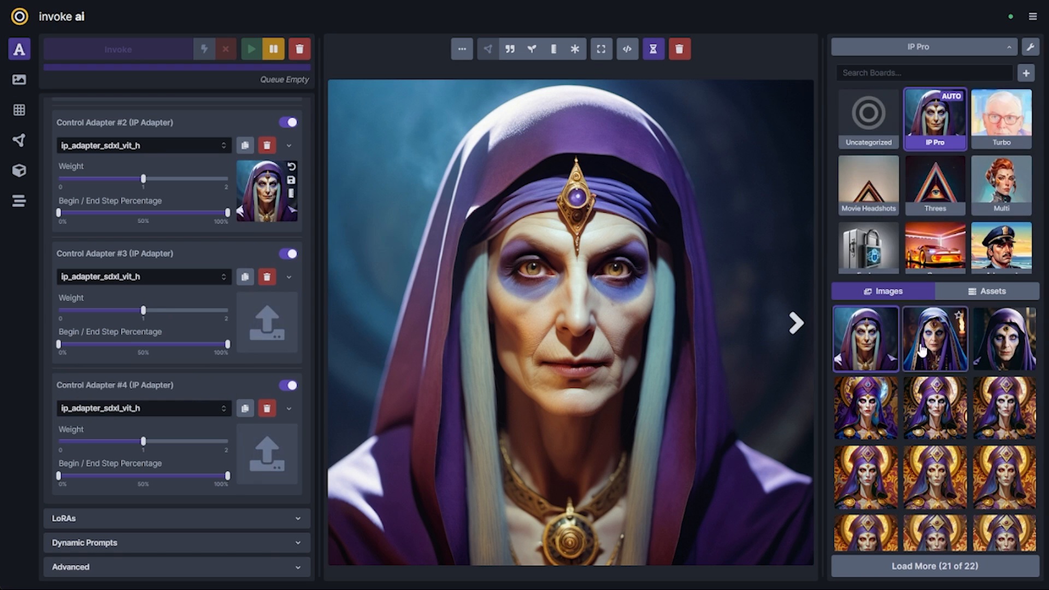
click(935, 339)
drag(606, 341, 268, 323)
click(980, 345)
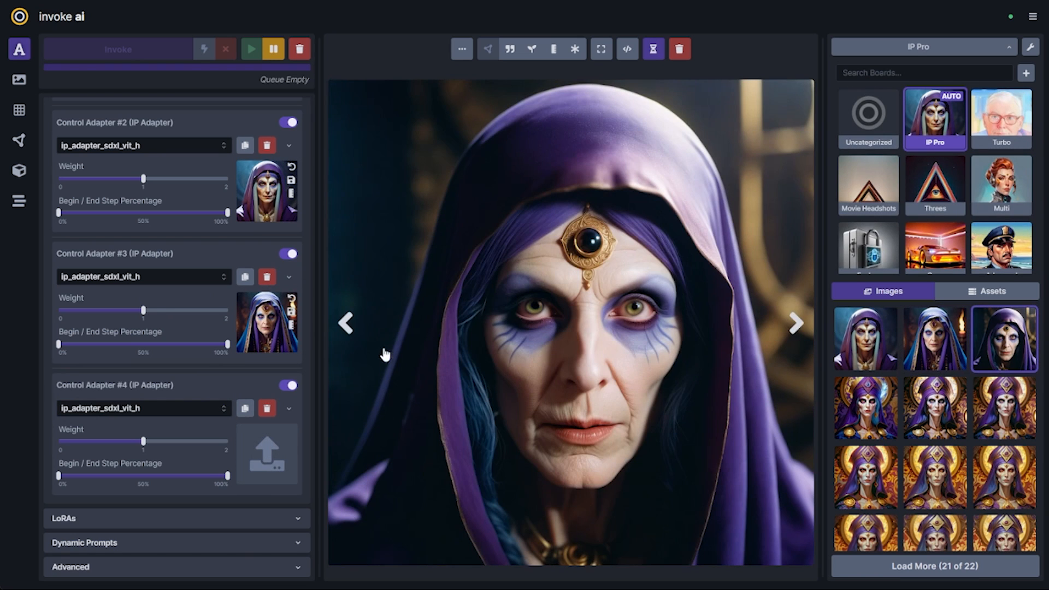
drag(471, 365, 267, 454)
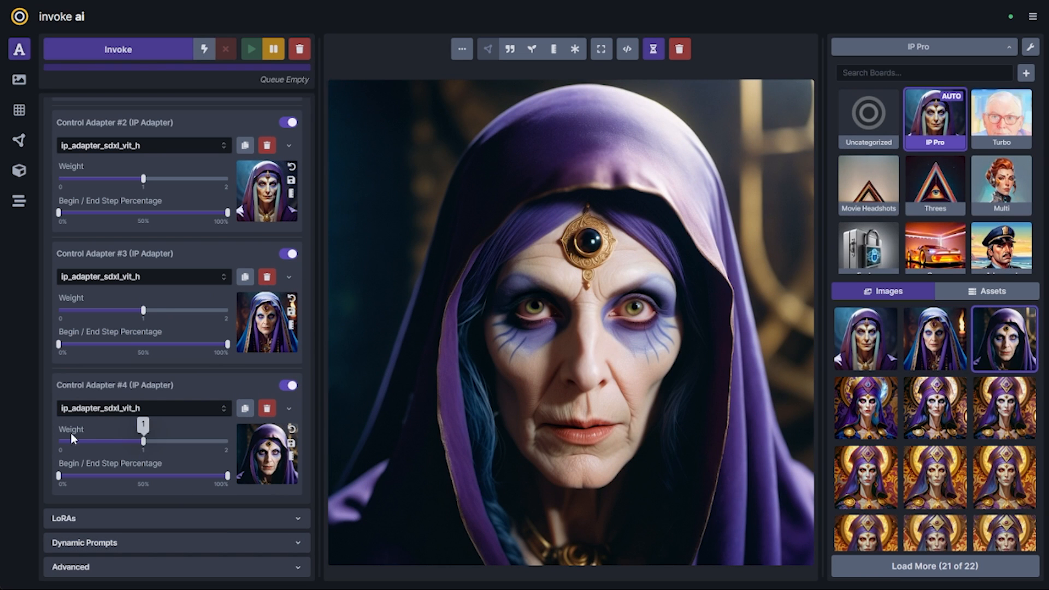
- Lower the weight of each of the three IP Adapters to about 0.45
drag(93, 443, 90, 442)
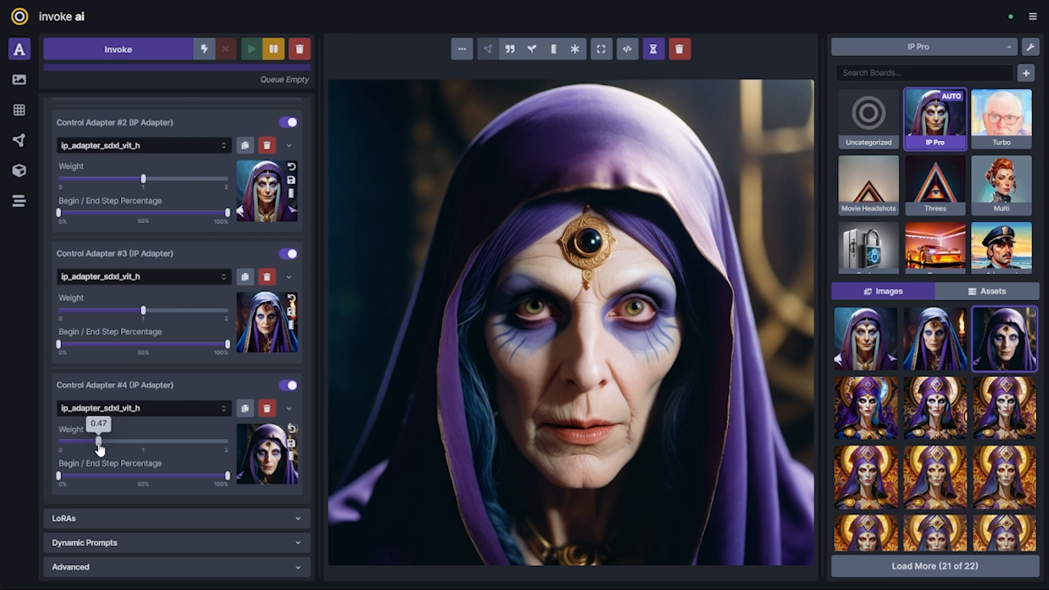
click(101, 311)
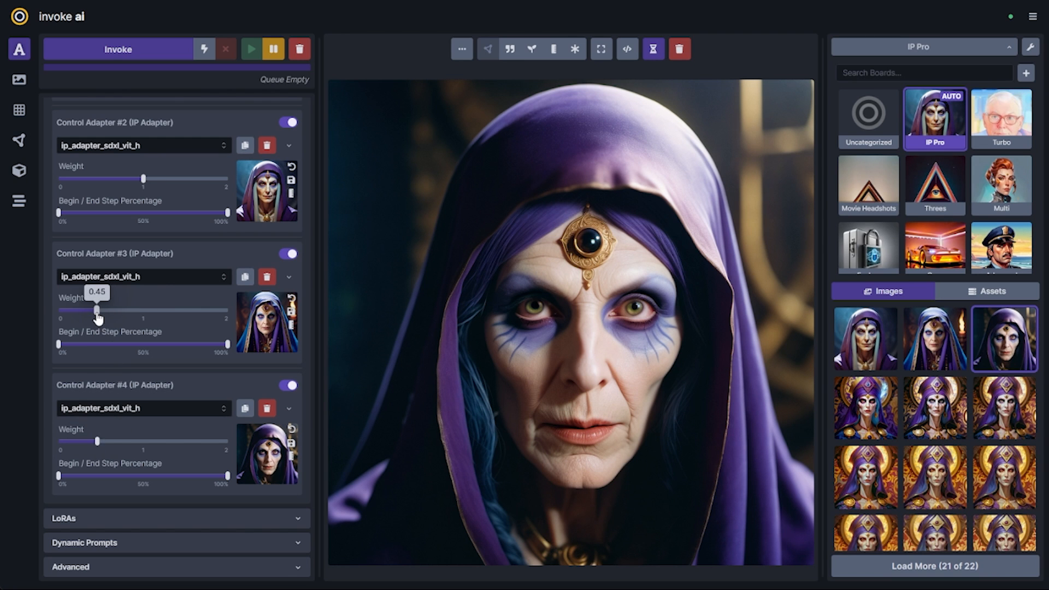
scroll(98, 317, up, 10)
- Enable the Canny ControlNet again and generate a mystic with it and the three IP Adapters
scroll(248, 434, down, 5)
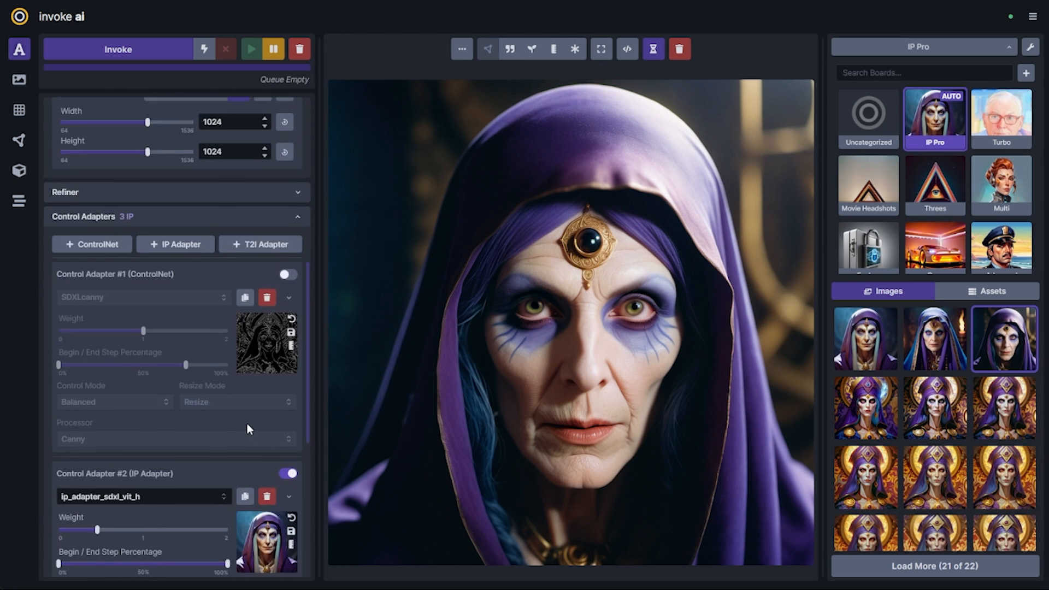
scroll(247, 424, up, 2)
click(286, 342)
scroll(295, 355, up, 5)
key(ctrl+Return)
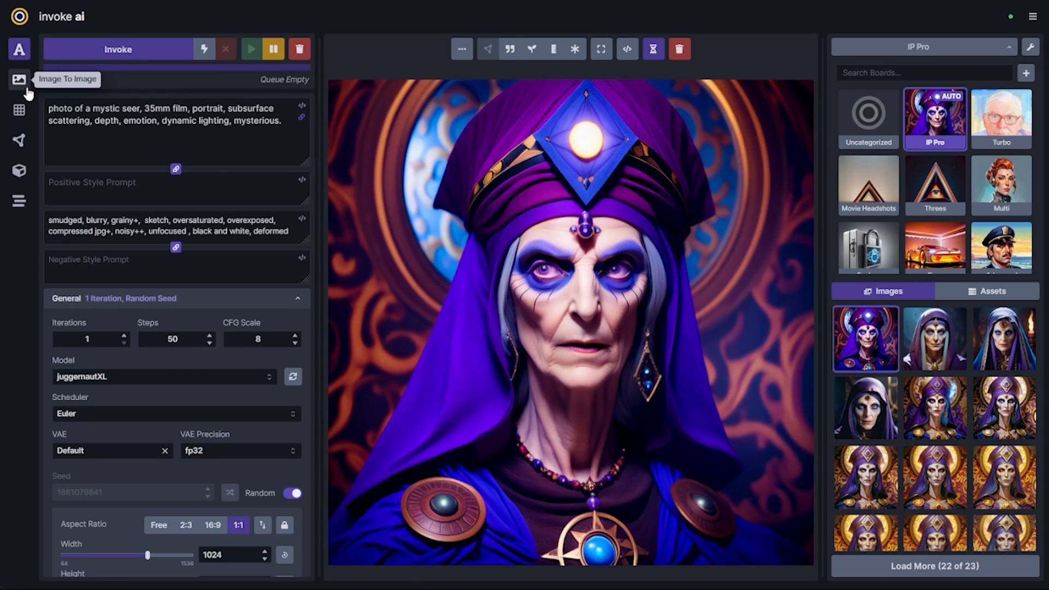
- Switch to Image to Image and generate a mystic from the existing initial image
click(19, 80)
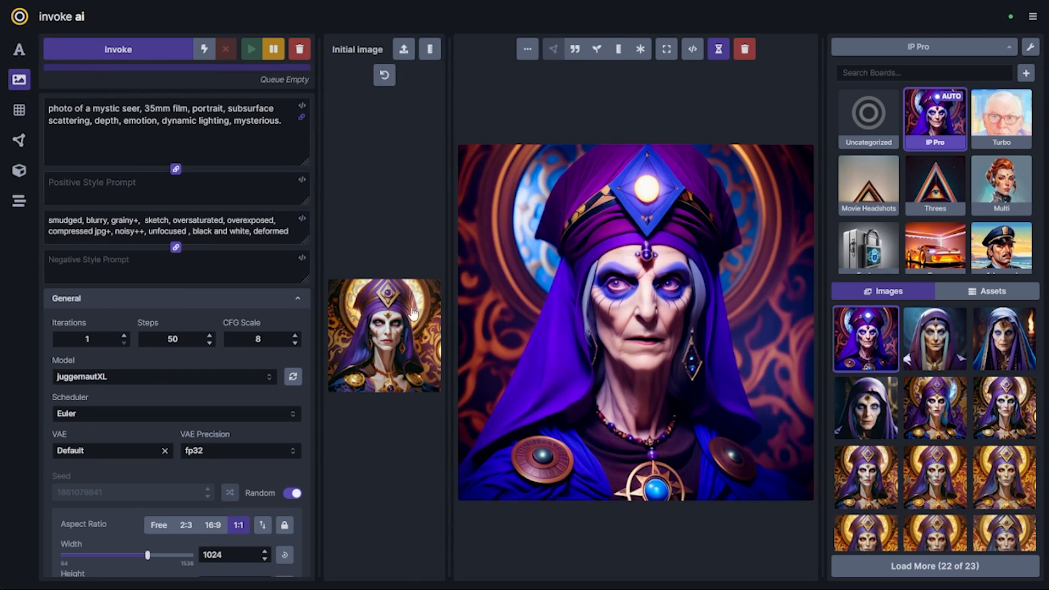
scroll(218, 392, down, 3)
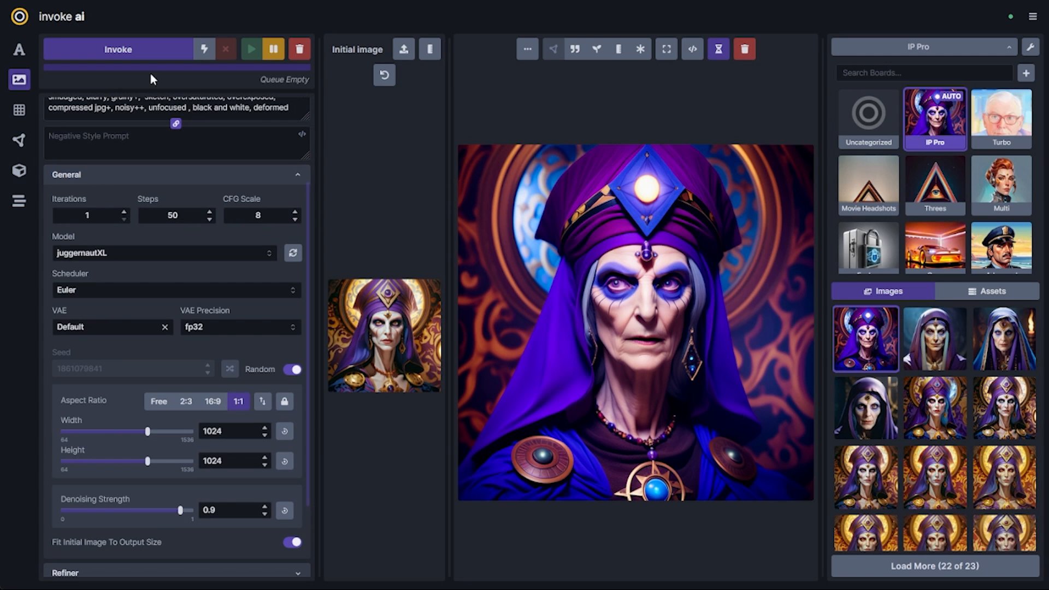
click(146, 50)
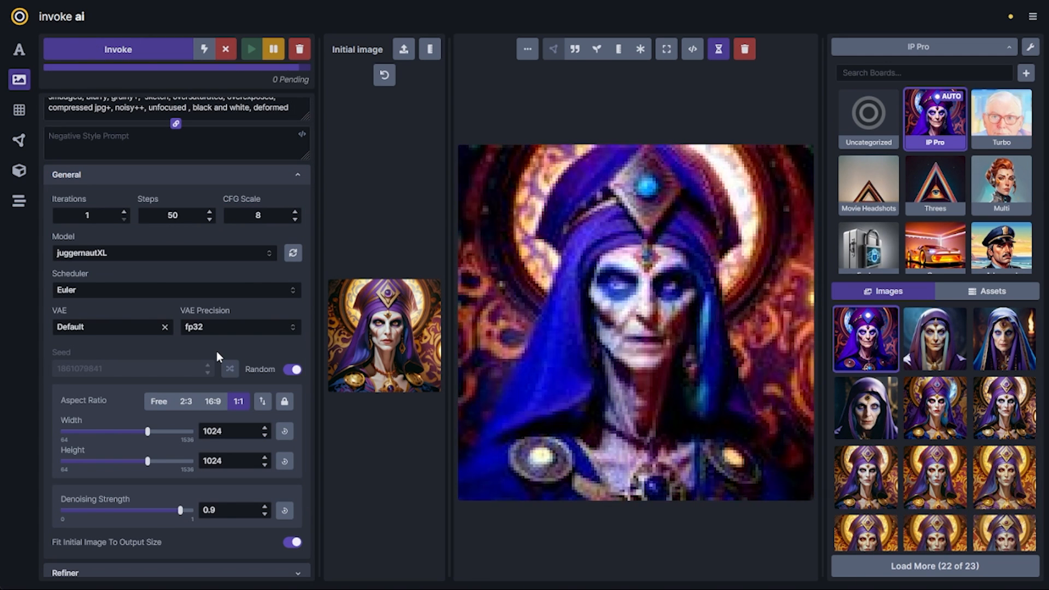
- Use the newest mystic as the initial image and delete the SDXLcanny ControlNet from the control adapters
scroll(246, 435, down, 2)
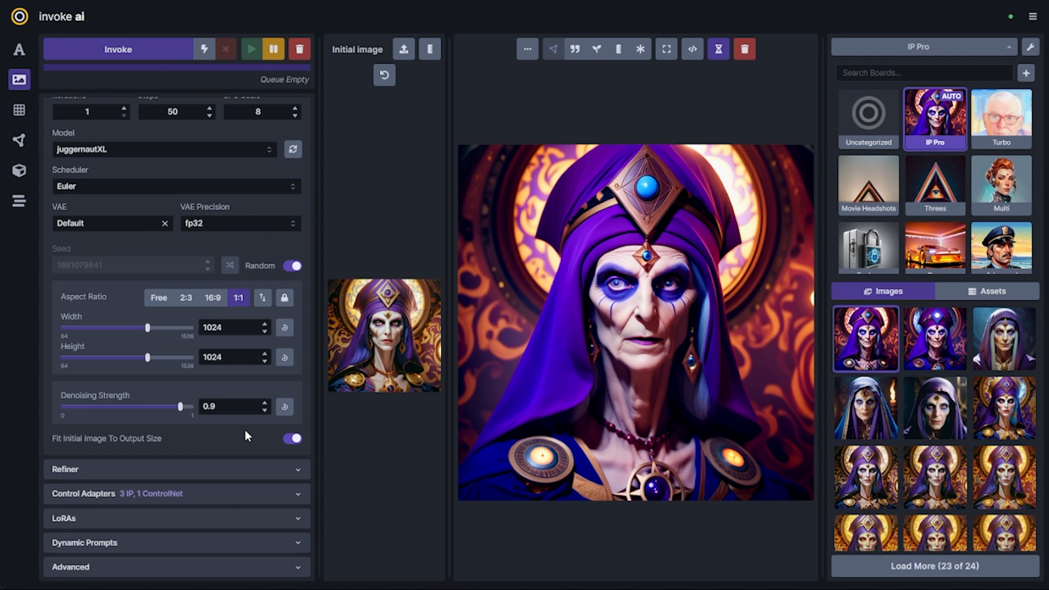
click(240, 494)
scroll(298, 382, down, 5)
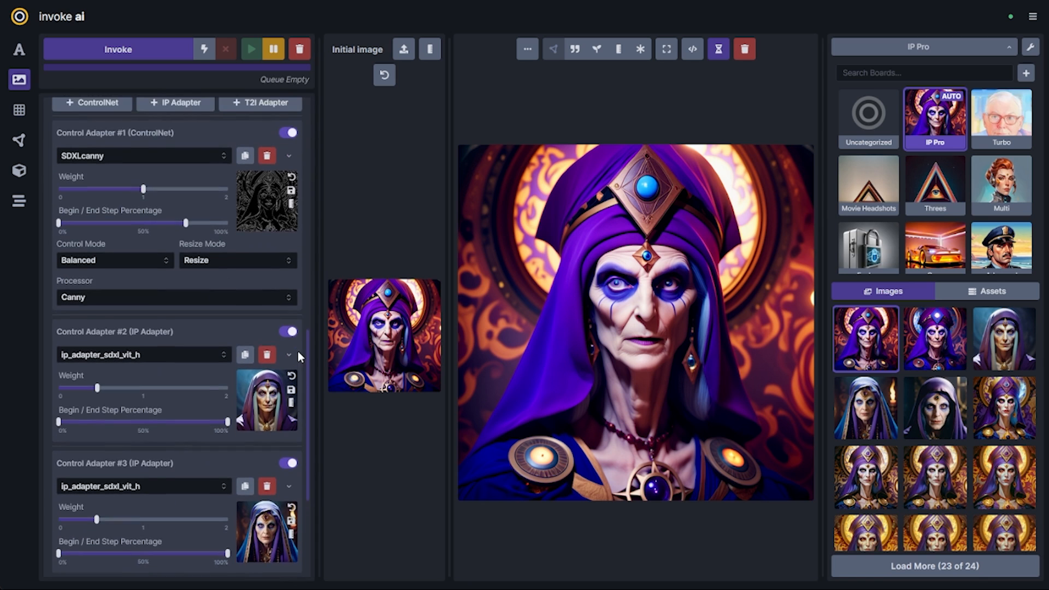
click(268, 184)
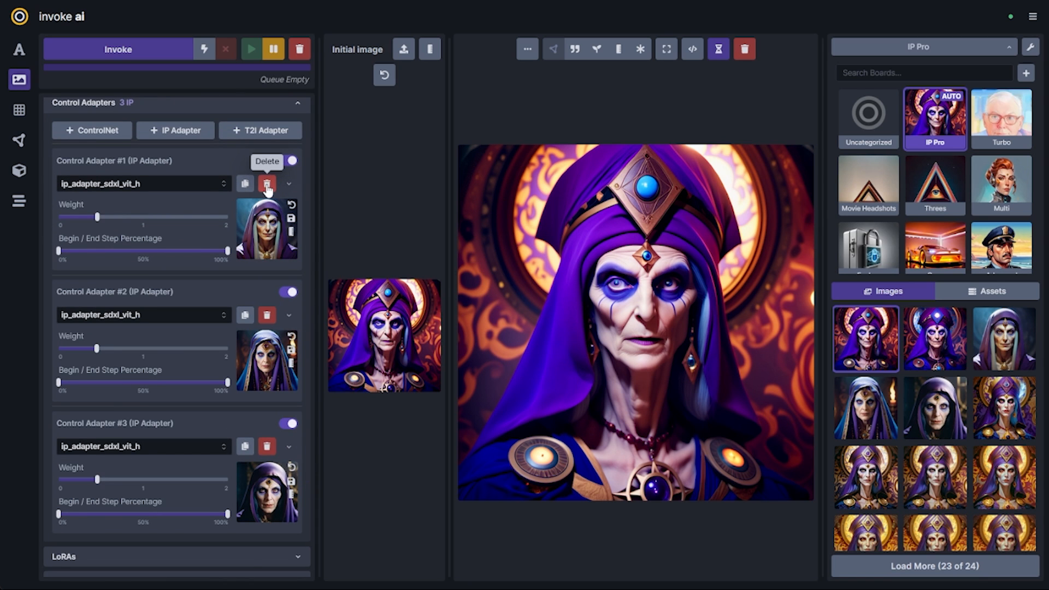
- Set the denoising strength to 0.7 and generate from the initial image with only the three IP Adapters
scroll(178, 296, up, 10)
drag(162, 515, 156, 516)
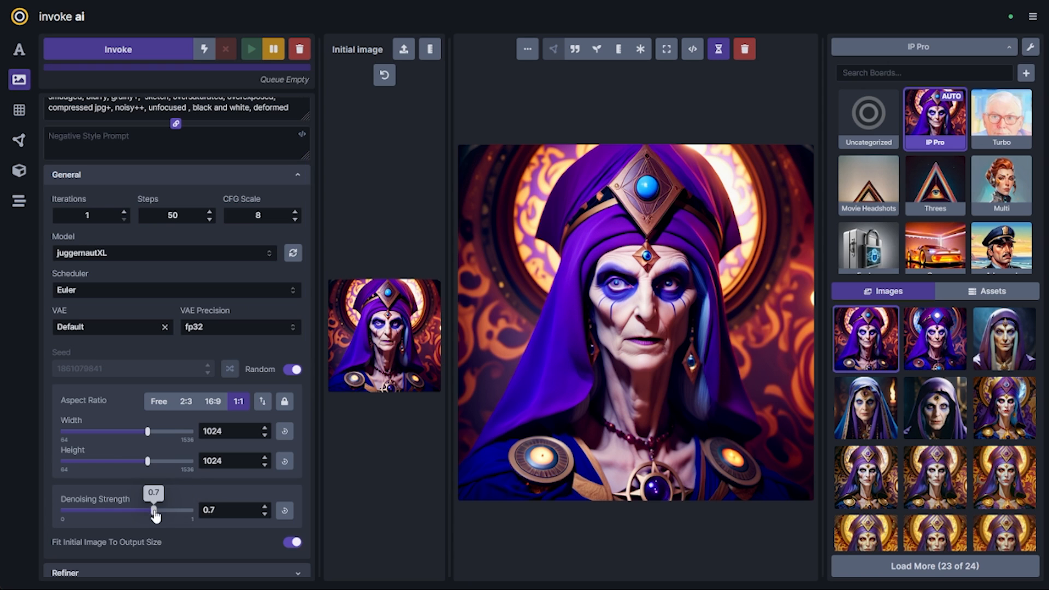
scroll(156, 514, down, 10)
scroll(181, 511, up, 15)
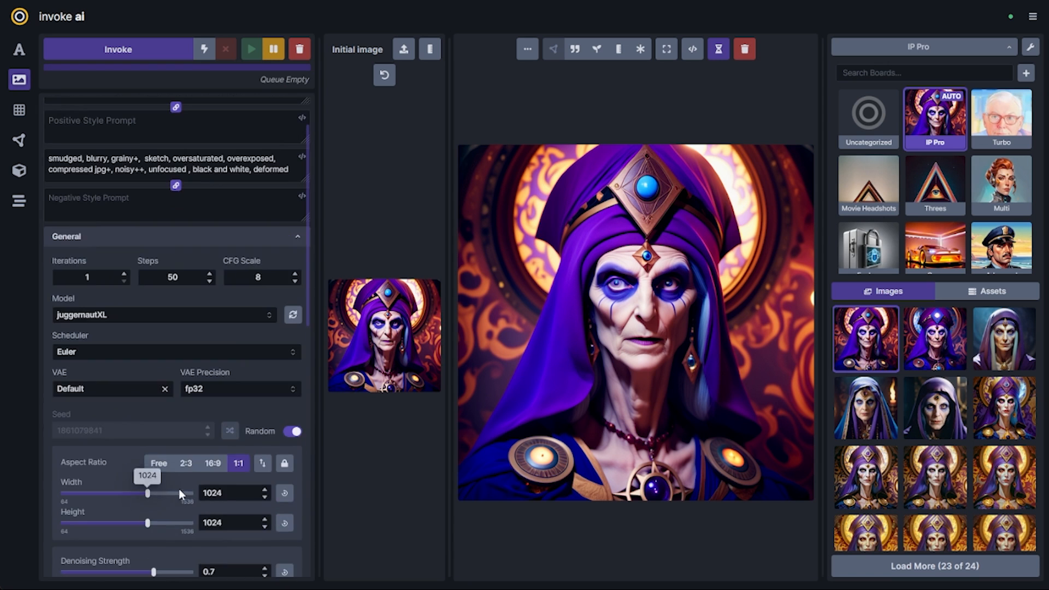
click(147, 47)
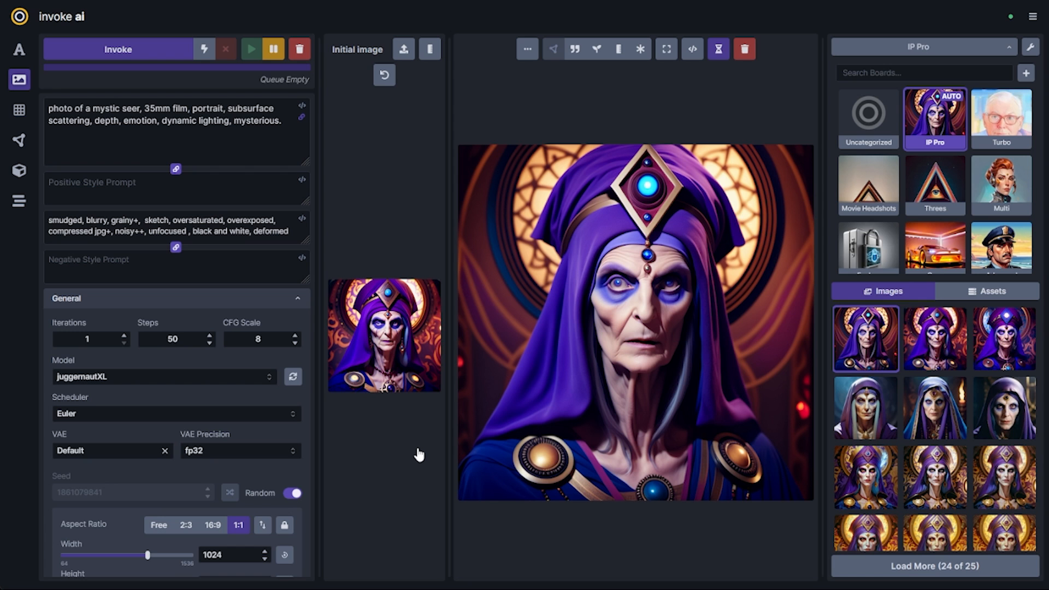
- Delete the latest result and send the preceding mystic image to the Unified Canvas
scroll(299, 457, down, 10)
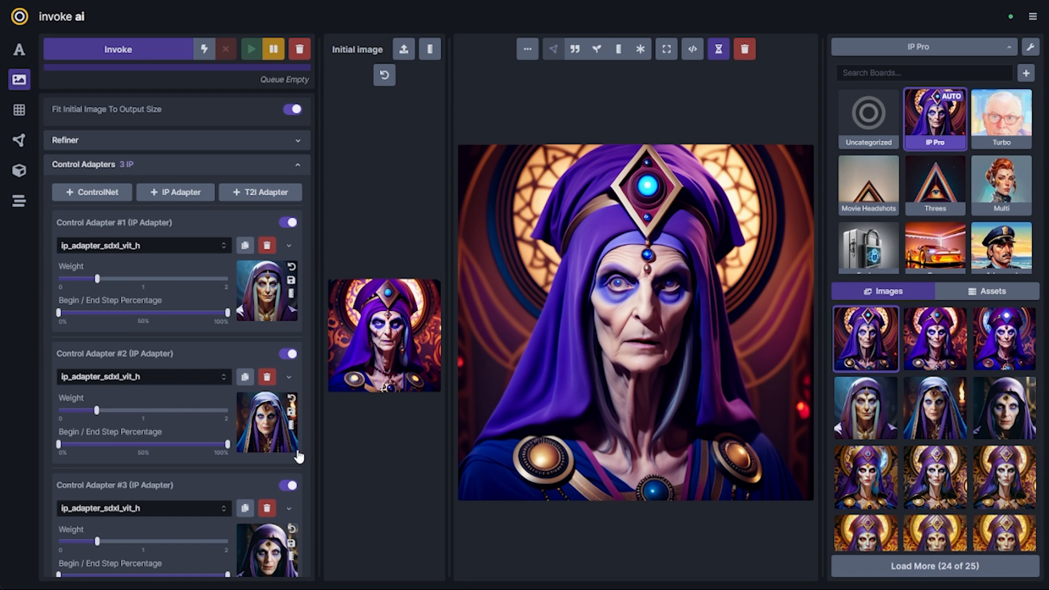
click(744, 48)
click(19, 49)
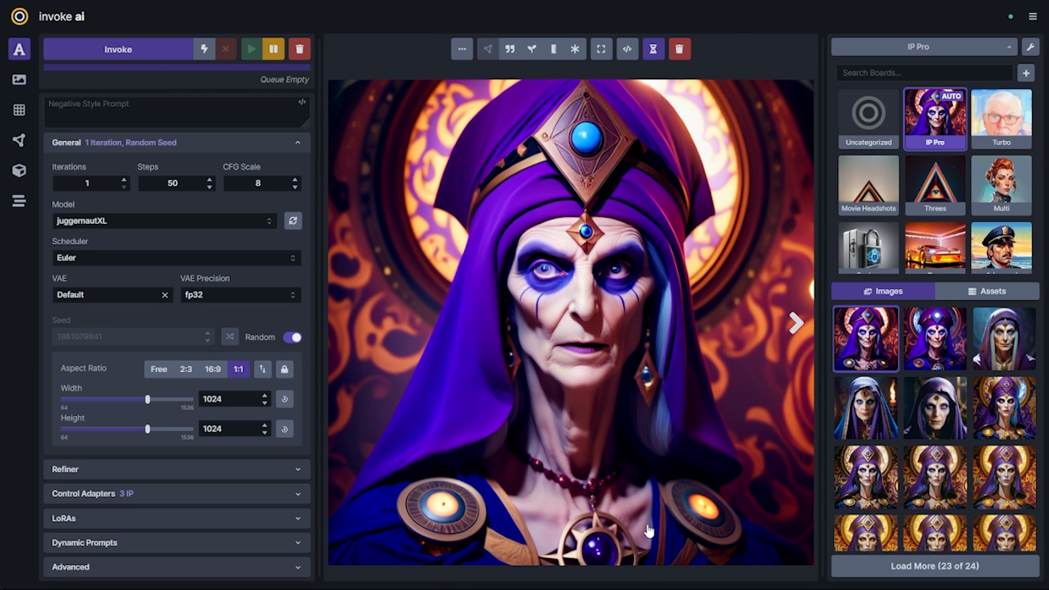
click(461, 49)
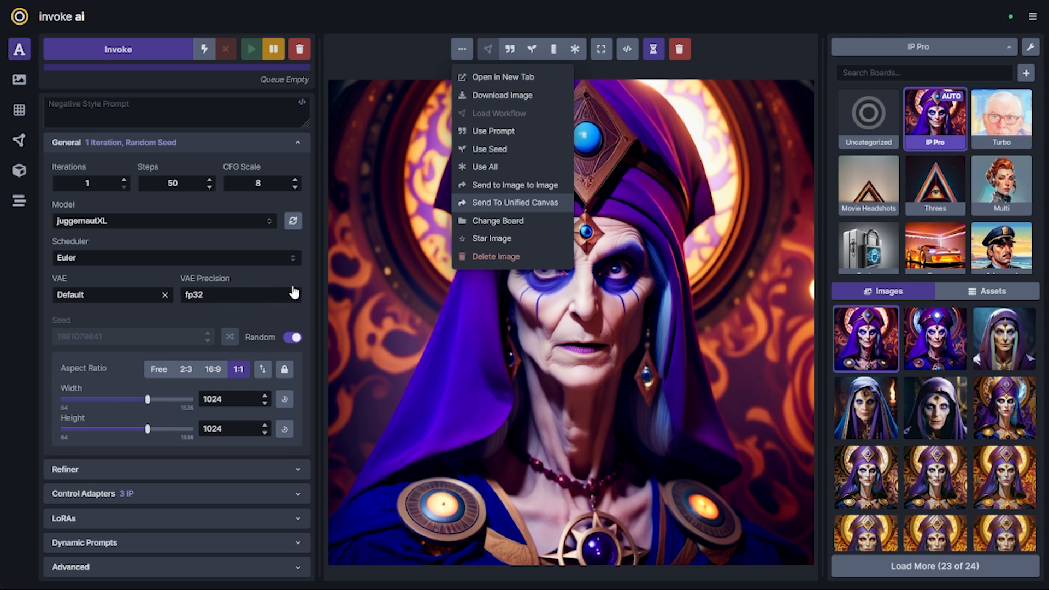
click(515, 202)
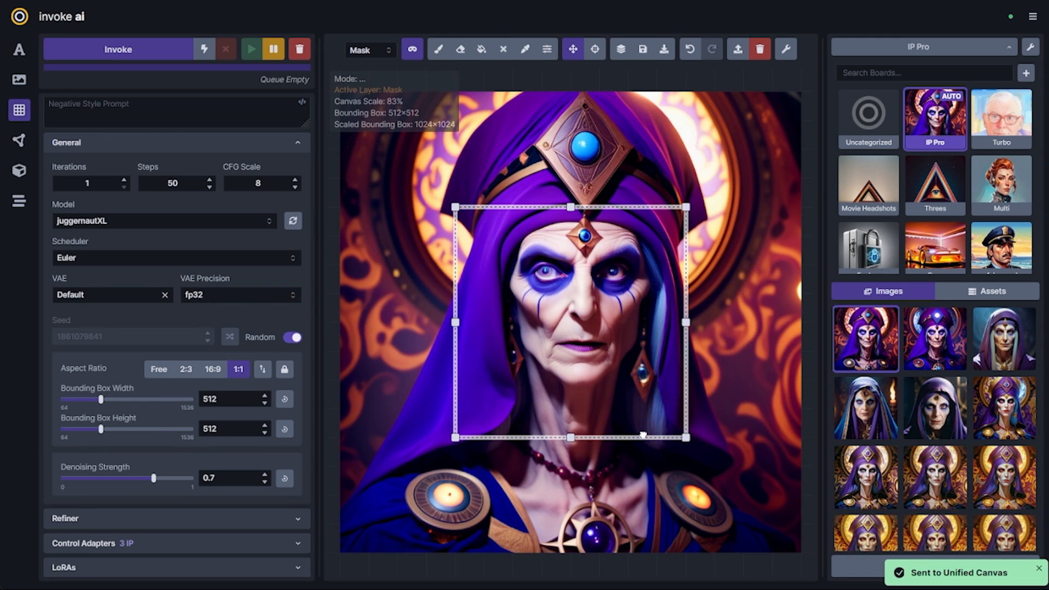
- Shrink the bounding box to 448×448 around the mystic's face and paint an inpaint mask over the face
drag(644, 436, 642, 422)
drag(455, 178, 484, 206)
key(b)
mouse_move(538, 328)
mouse_down()
mouse_move(559, 254)
mouse_move(556, 344)
mouse_up()
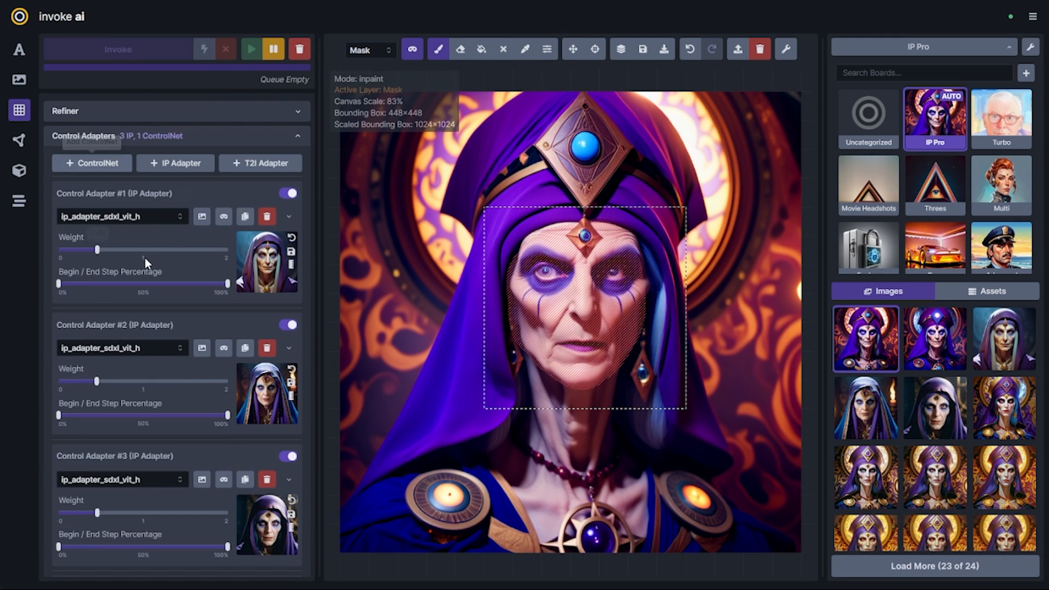
- Add a ControlNet using the SDXLsoftedge model and import the canvas region as its control image
scroll(175, 328, down, 5)
click(172, 292)
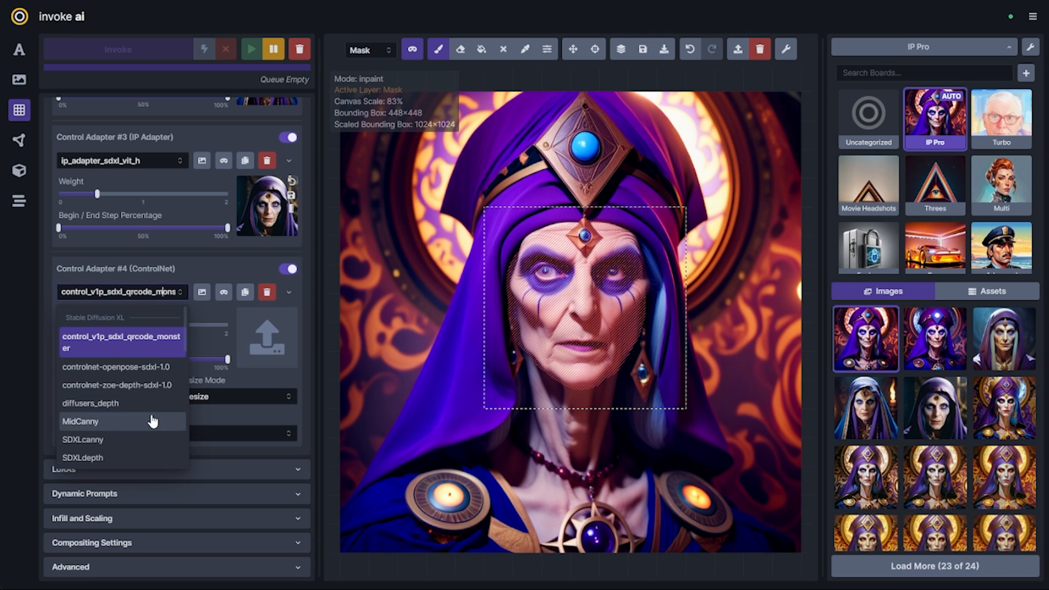
scroll(153, 422, down, 2)
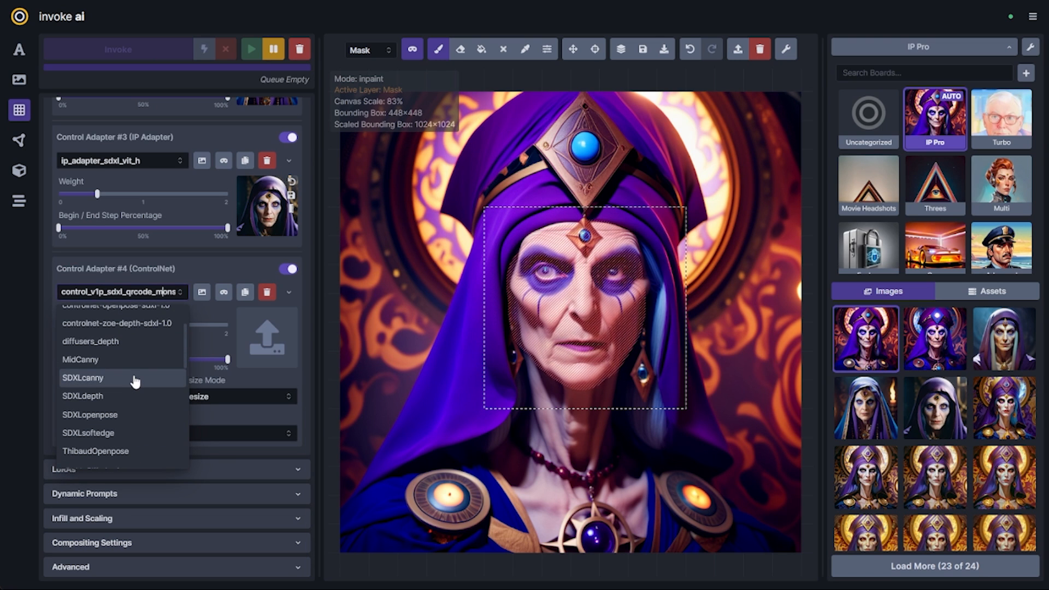
click(123, 433)
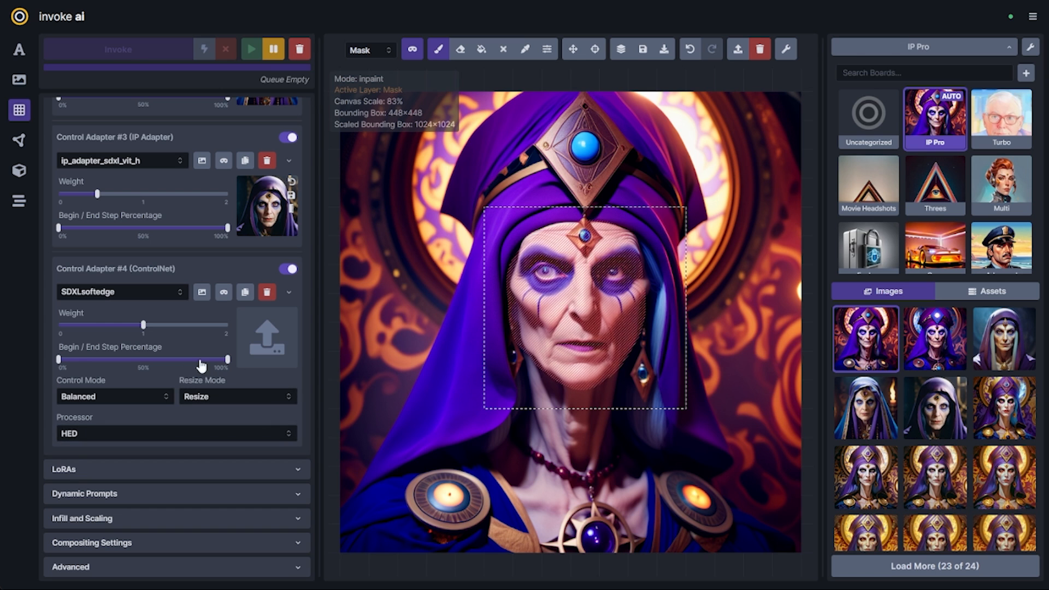
key(ctrl+Return)
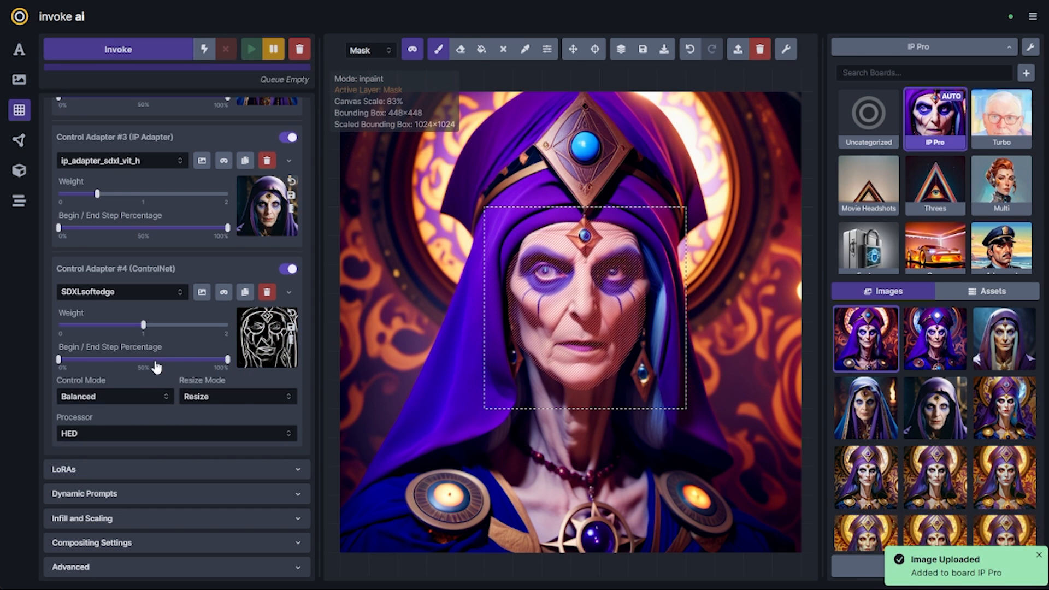
- End the soft edge ControlNet at about 30% of the steps, inpaint the masked face and accept the result
mouse_move(115, 360)
mouse_down()
mouse_move(93, 359)
mouse_move(107, 369)
mouse_up()
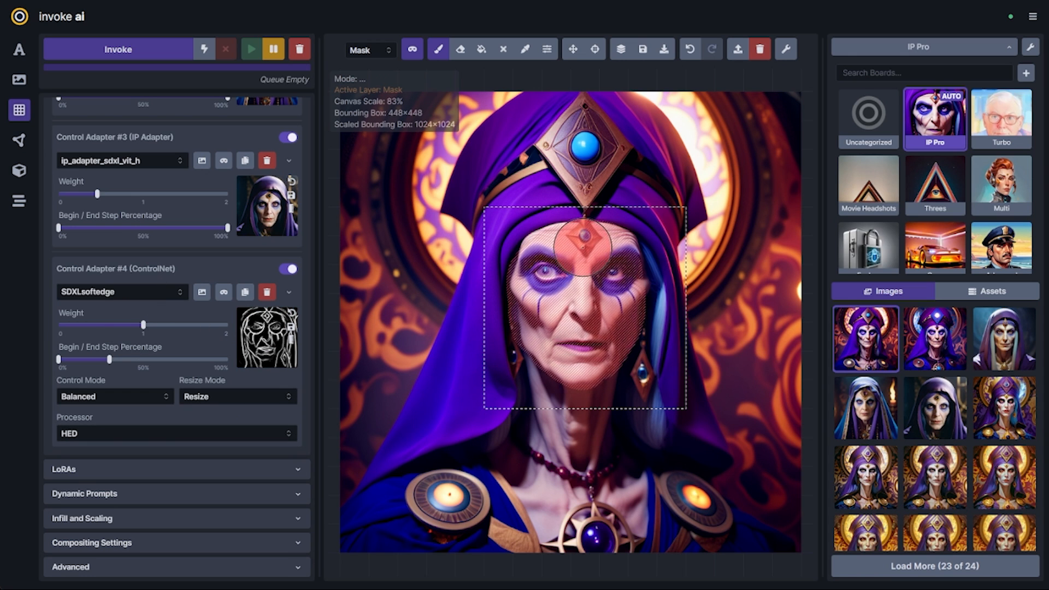
key(ctrl+Return)
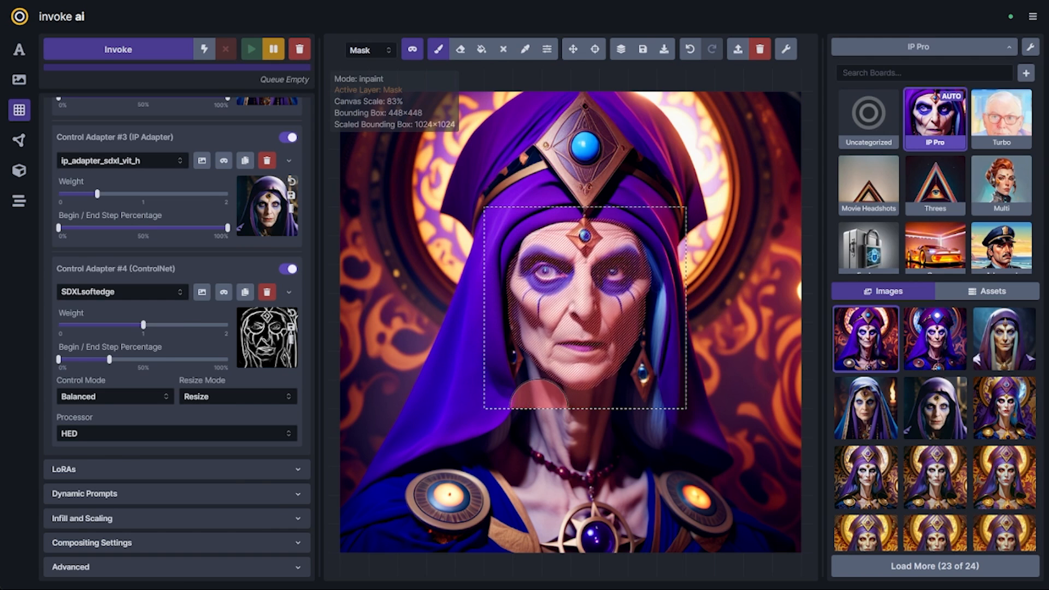
scroll(211, 426, up, 5)
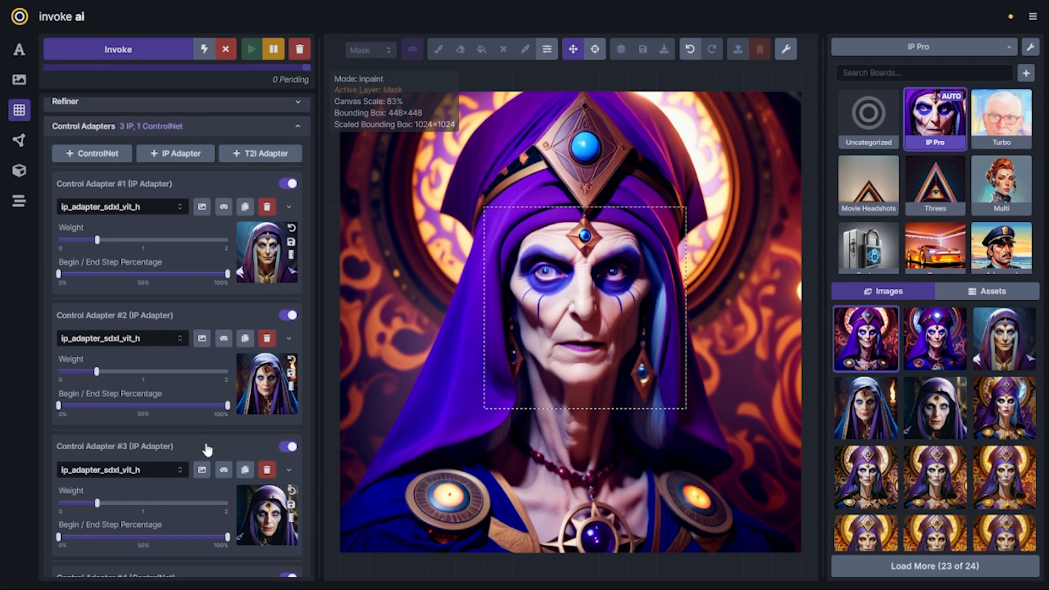
click(584, 557)
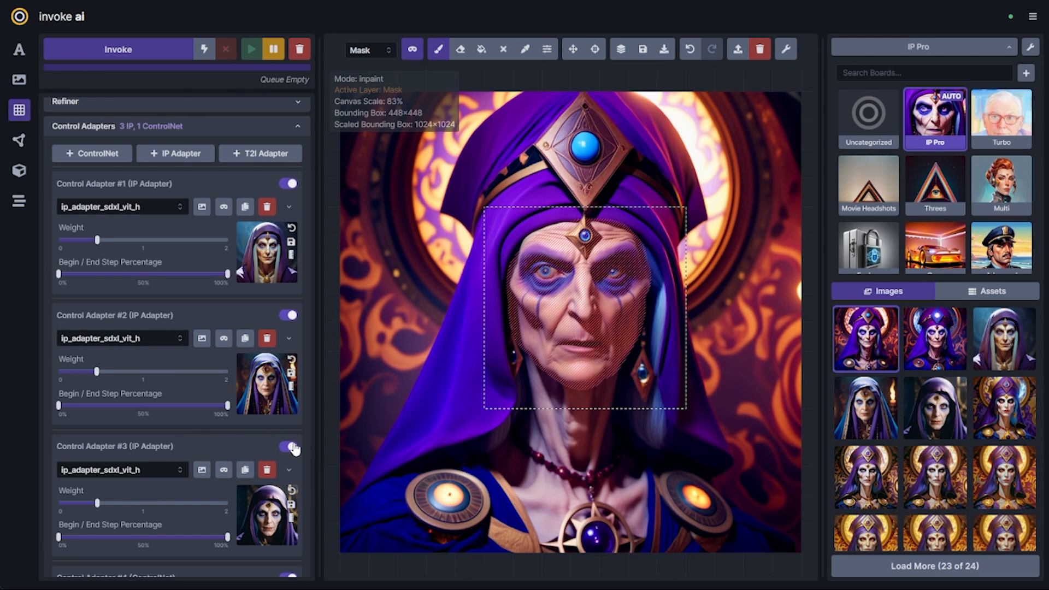
- Disable all three IP Adapters, keeping the soft edge ControlNet active
click(288, 446)
click(291, 317)
click(288, 183)
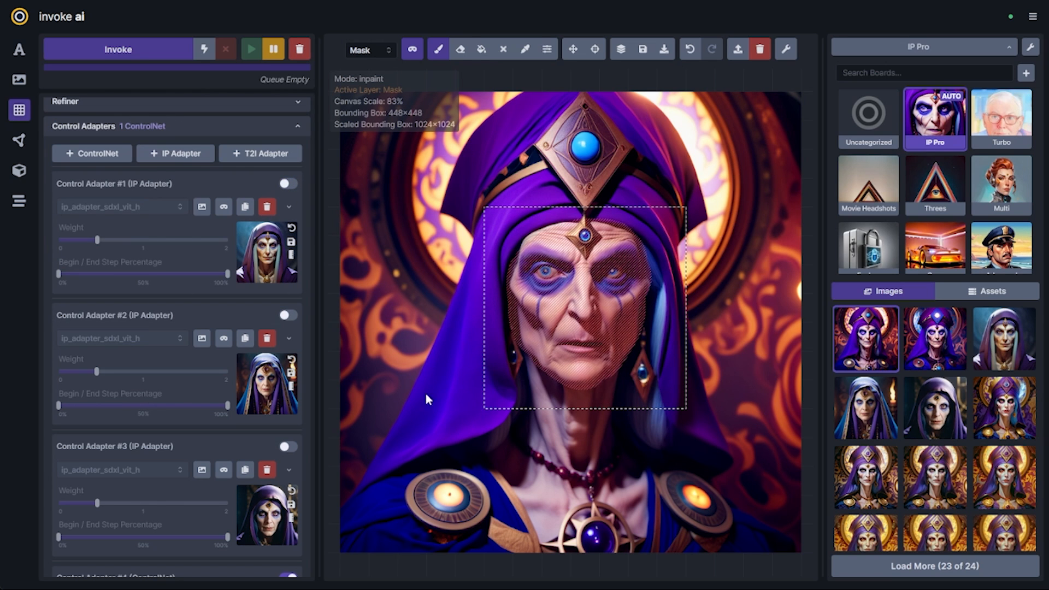
- Add "close-up" to the start of the prompt and inpaint the masked face again
scroll(230, 432, up, 10)
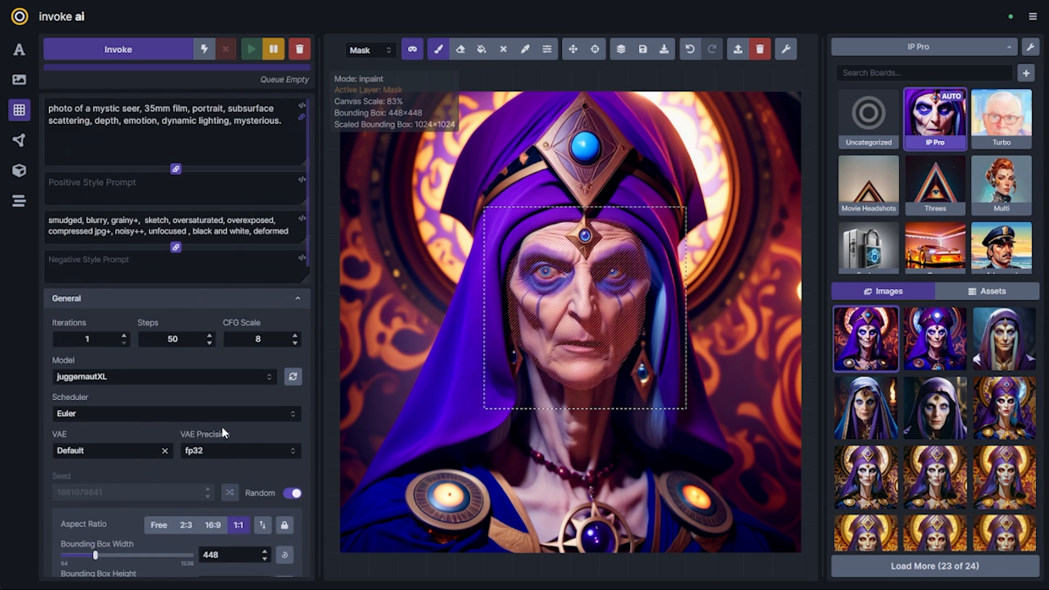
scroll(229, 416, down, 8)
scroll(231, 415, up, 8)
click(49, 112)
text(close-up)
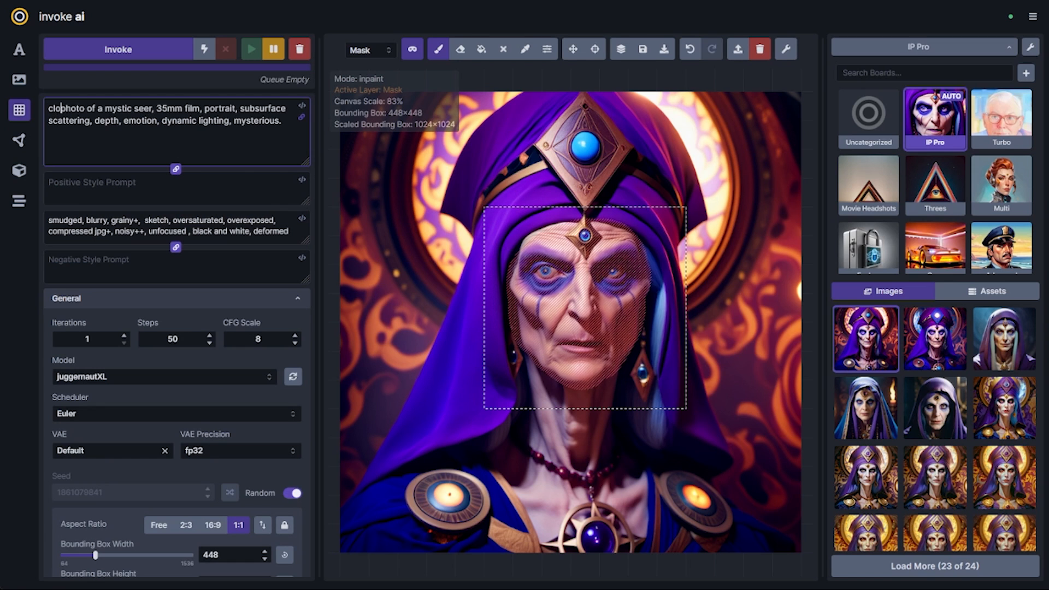
key(ctrl+Return)
scroll(183, 333, down, 5)
scroll(164, 314, down, 4)
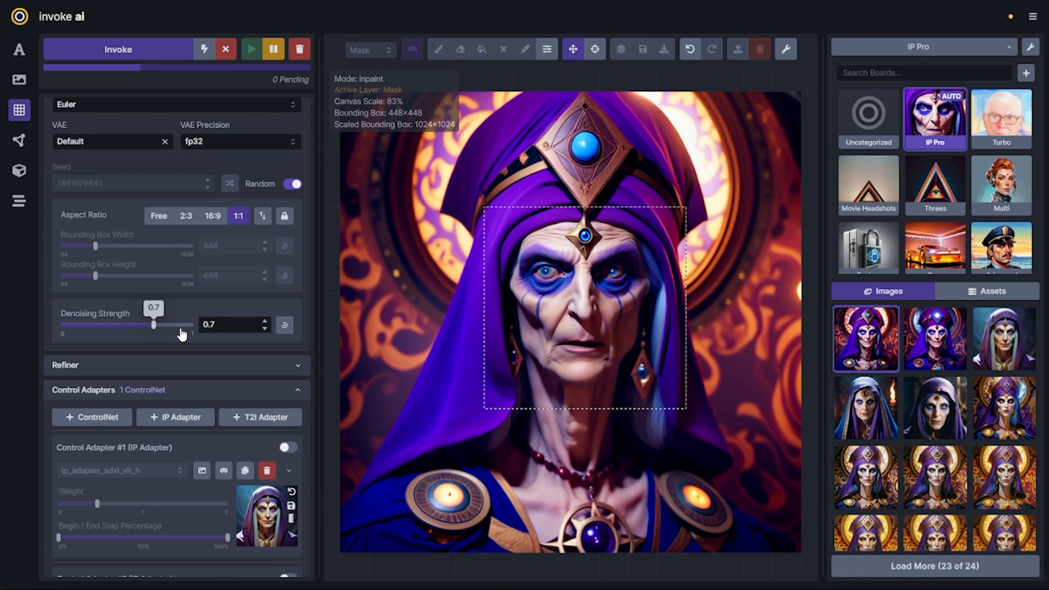
- Resize the canvas bounding box to 1024×1024 and align it with the whole portrait
scroll(589, 481, down, 1)
click(584, 558)
drag(645, 410, 748, 539)
drag(599, 365, 367, 159)
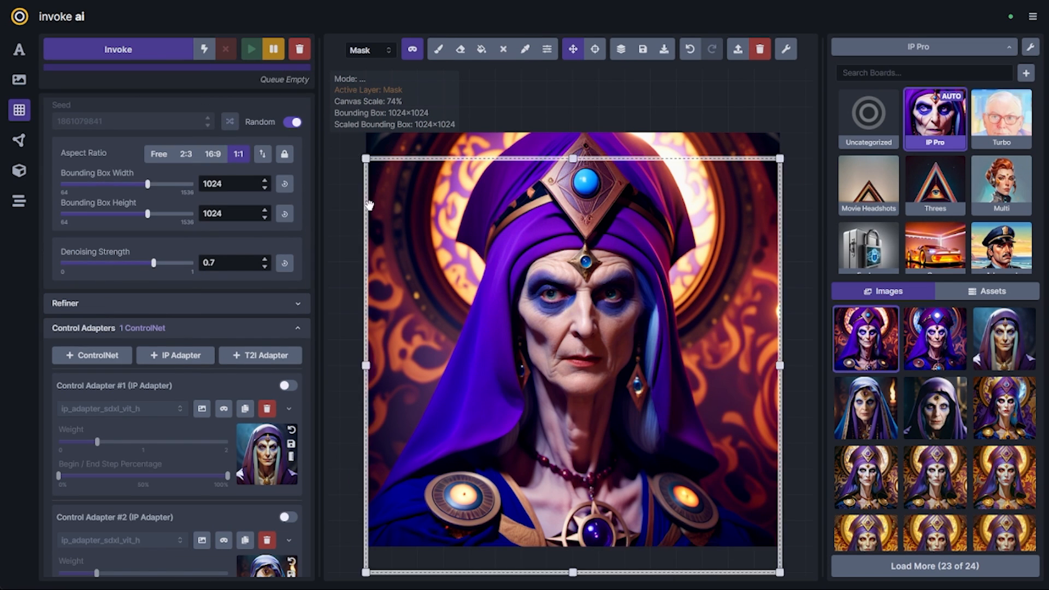
drag(370, 203, 370, 180)
- Import the full portrait from the canvas as the soft edge ControlNet's control image and roughly halve the denoising strength
scroll(174, 384, down, 7)
click(202, 432)
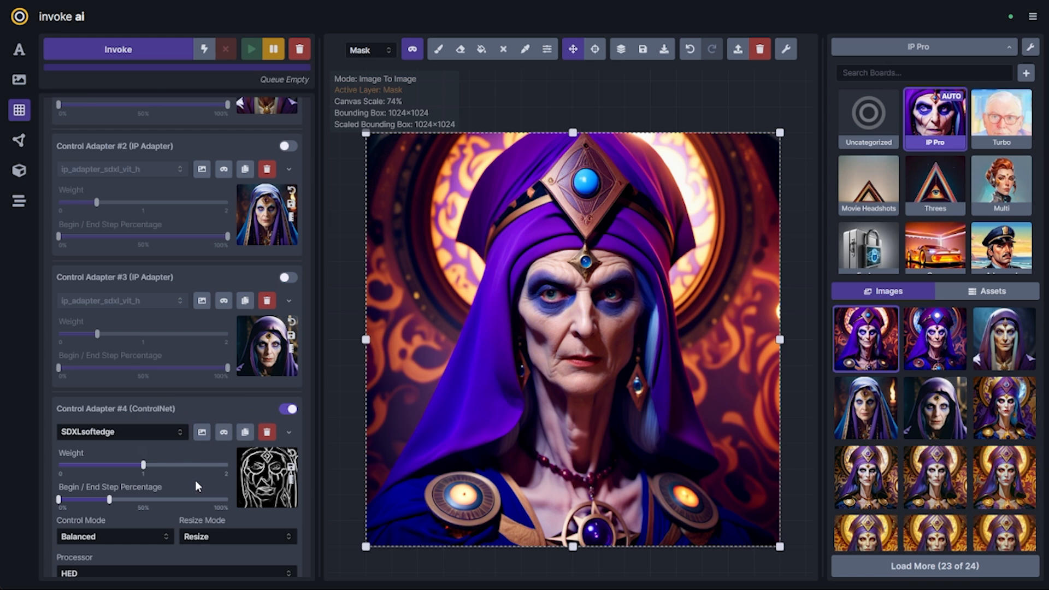
scroll(197, 479, up, 8)
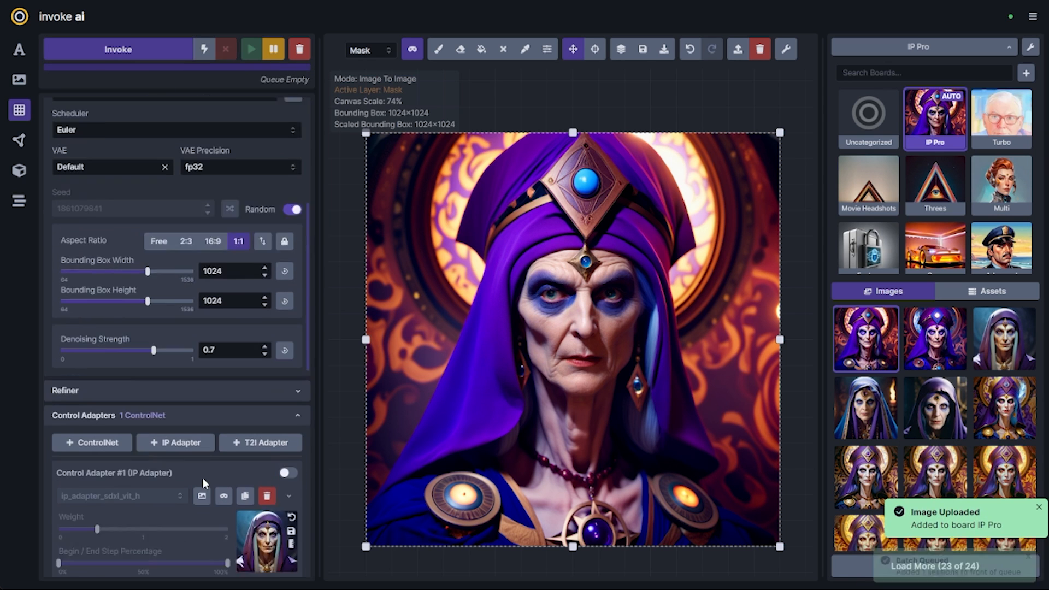
drag(153, 387, 107, 389)
- Expand the ControlNet's details, switch its model to SDXLcanny and set the Canny low threshold to 129
scroll(218, 343, down, 10)
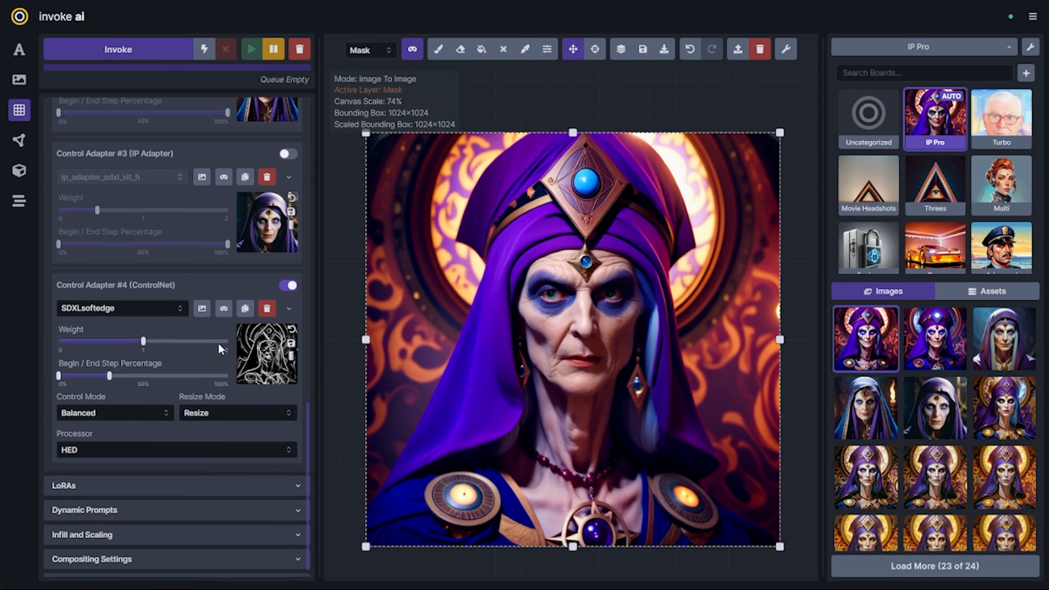
click(289, 308)
scroll(295, 350, down, 3)
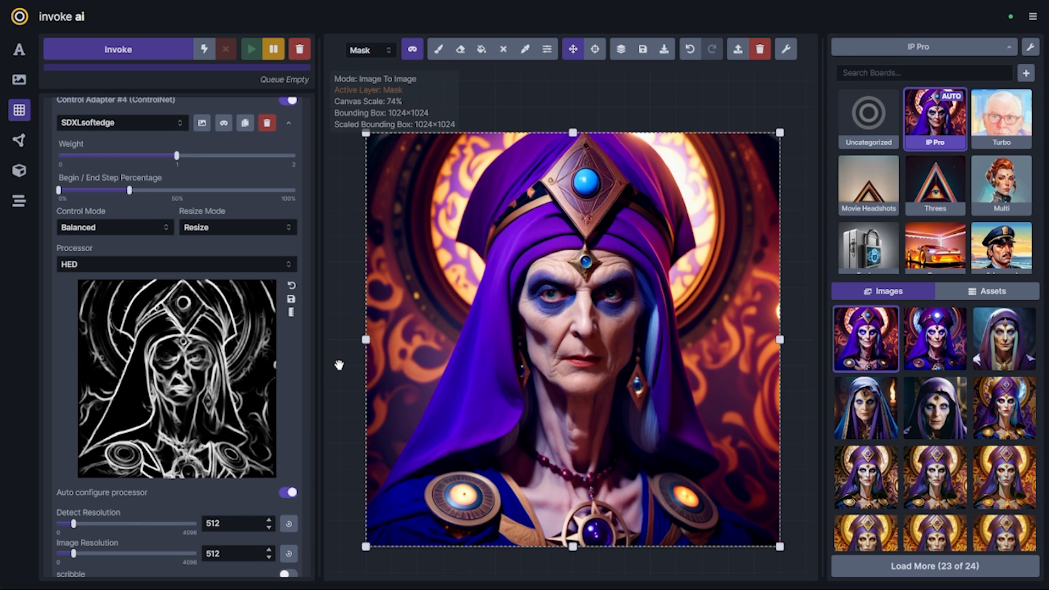
scroll(338, 365, up, 1)
scroll(327, 370, down, 1)
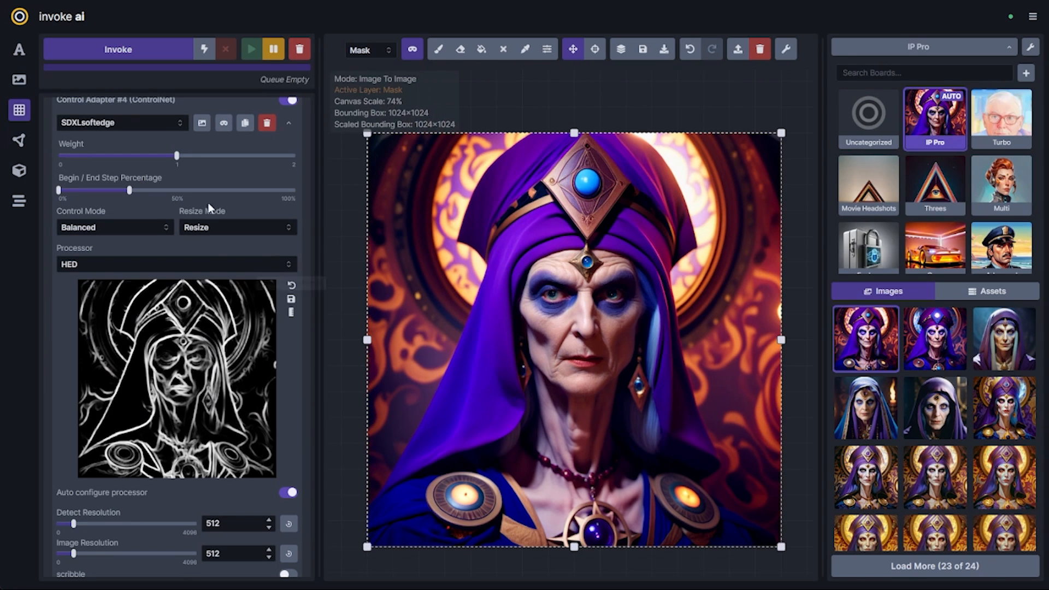
mouse_move(202, 349)
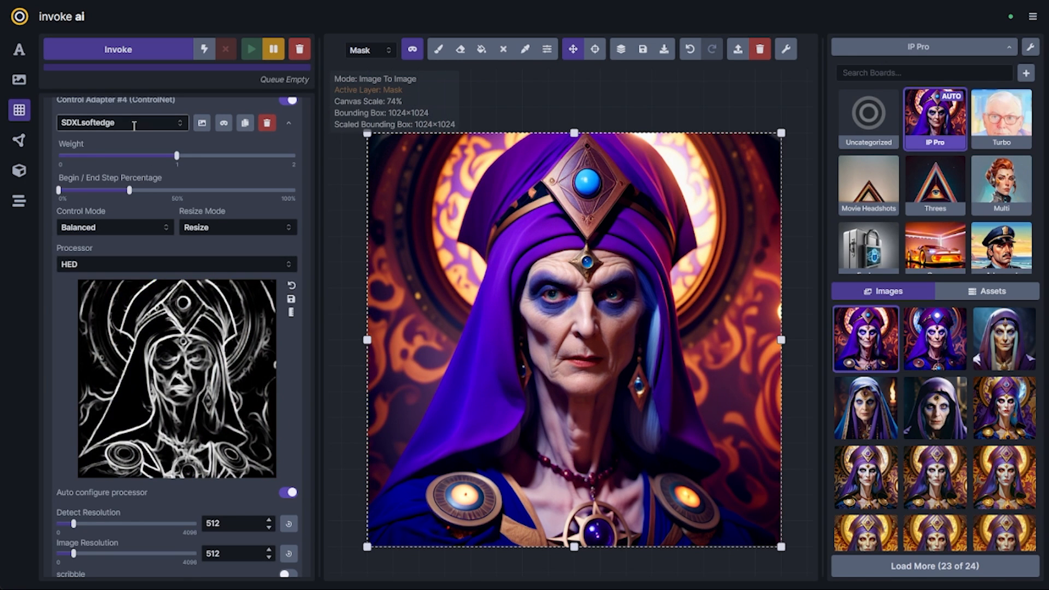
click(134, 122)
click(132, 238)
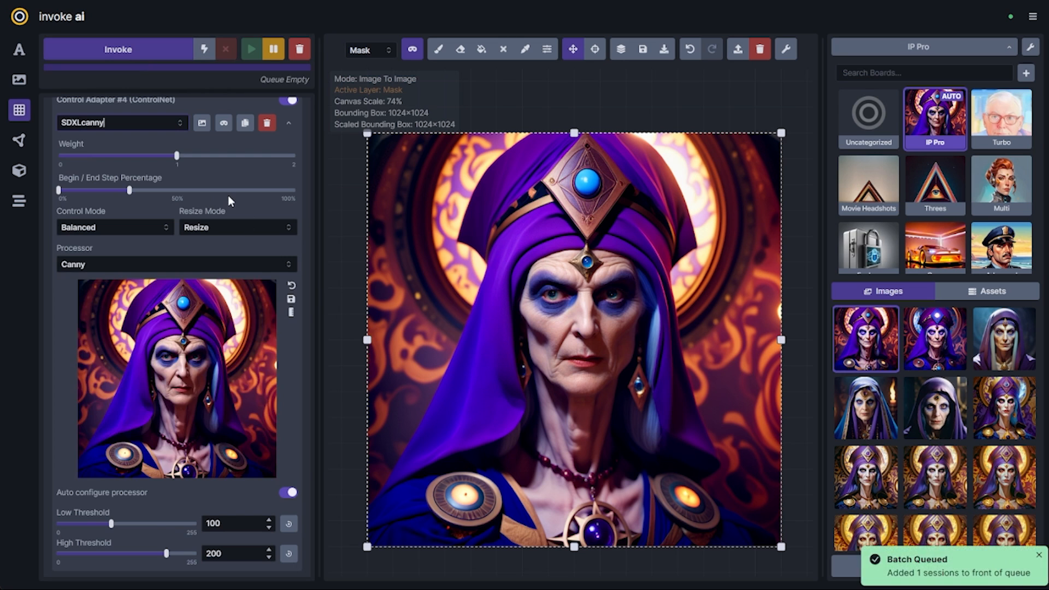
drag(112, 523, 127, 523)
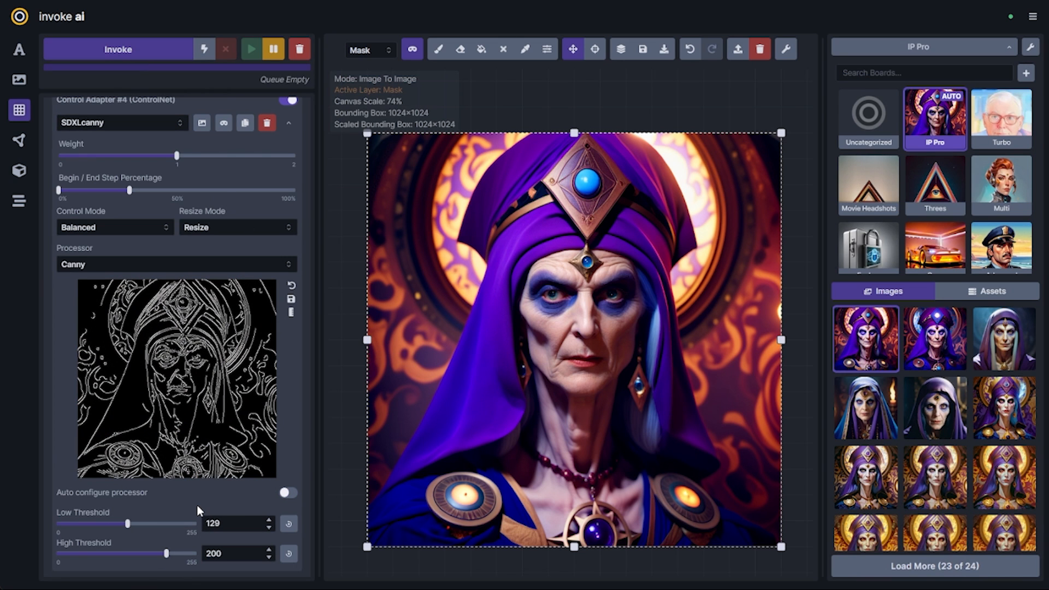
- Save the refined canvas portrait to the IP Pro board and view it in Text To Image
scroll(197, 505, up, 15)
key(ctrl+Return)
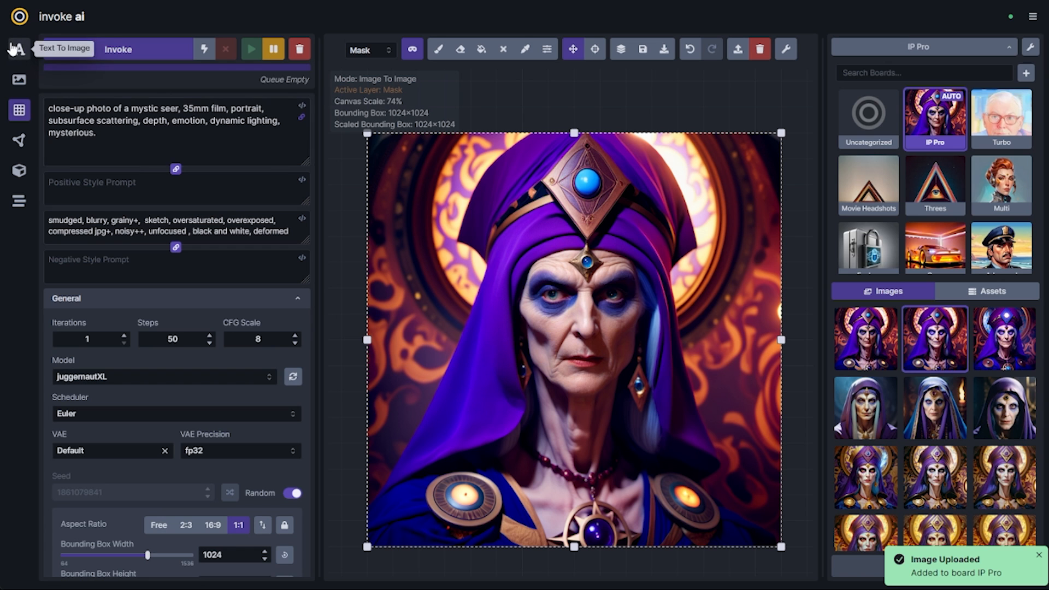
click(25, 54)
click(866, 339)
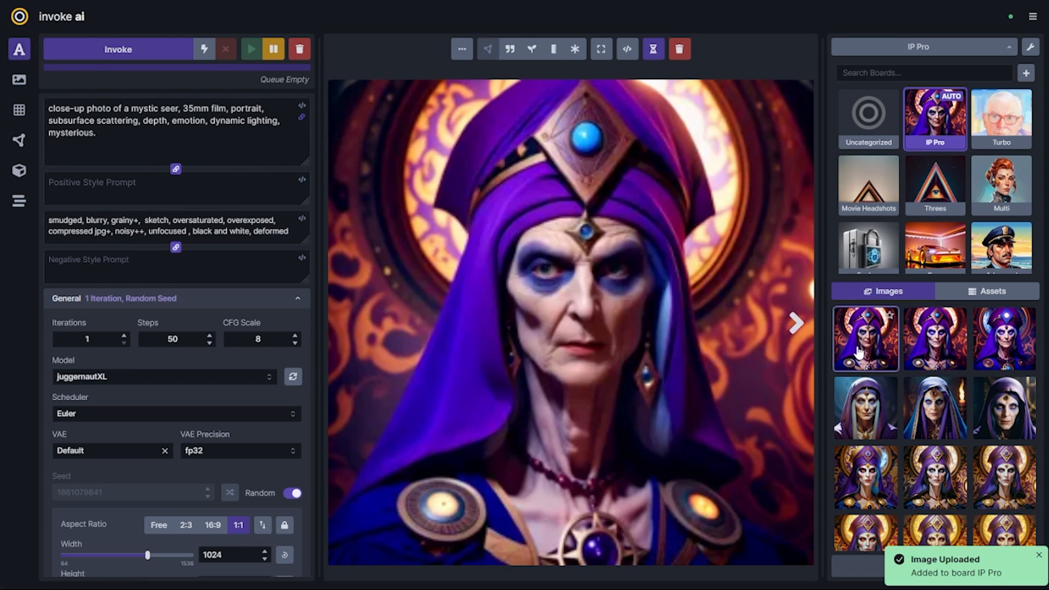
- Delete the range of seer images from the second gallery image through the purple-hooded seer above the mask image
click(921, 359)
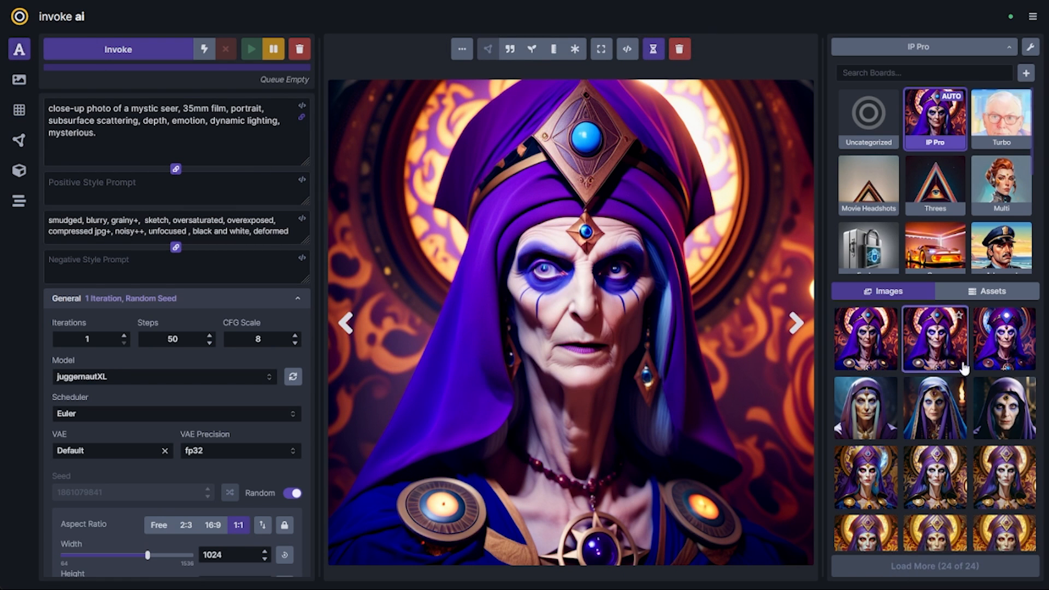
scroll(967, 393, down, 5)
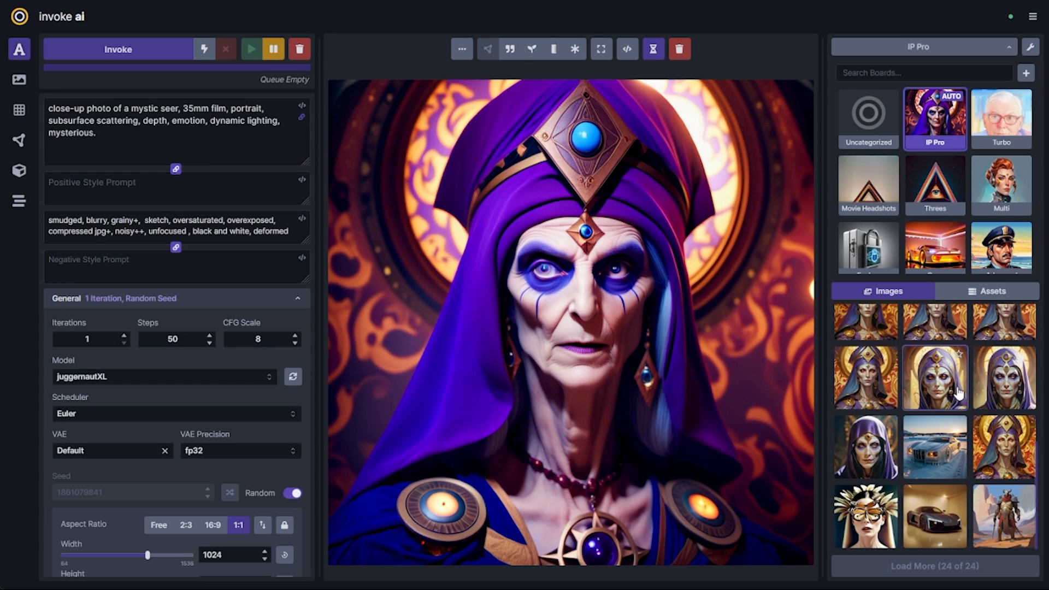
shift+click(883, 433)
right_click(863, 458)
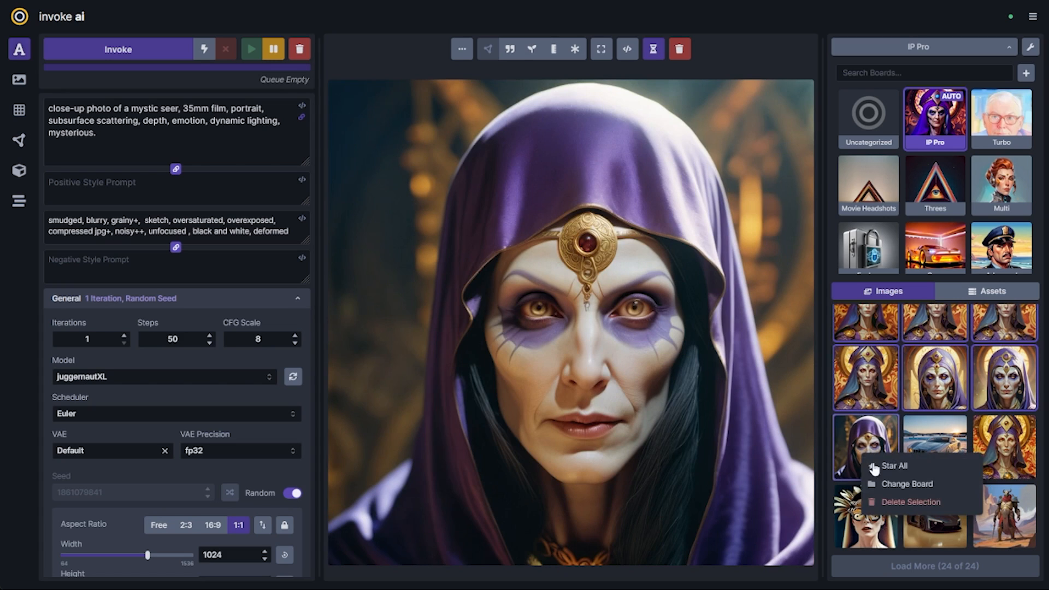
click(890, 501)
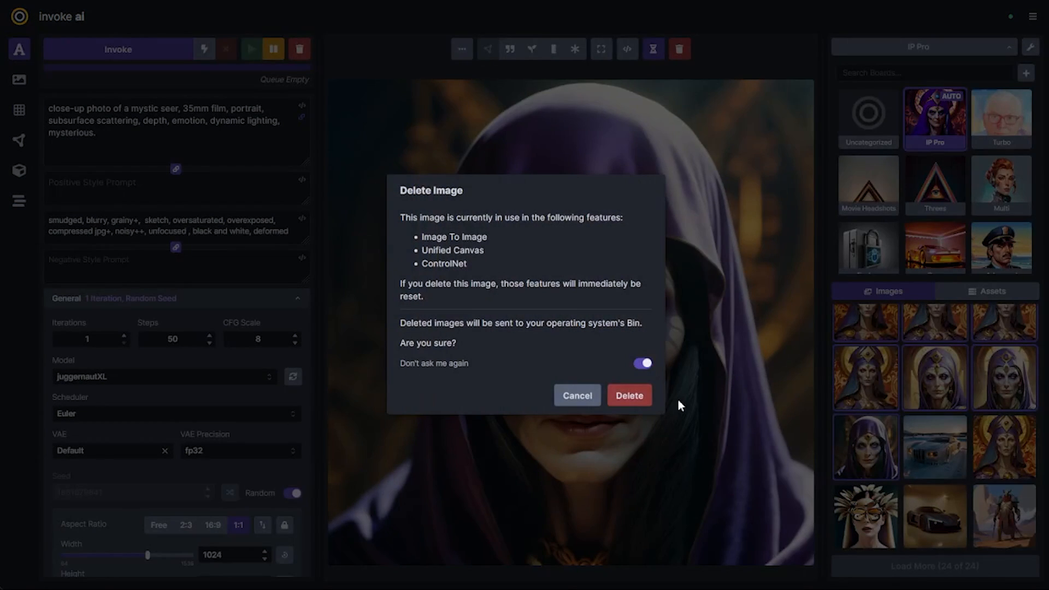
click(627, 394)
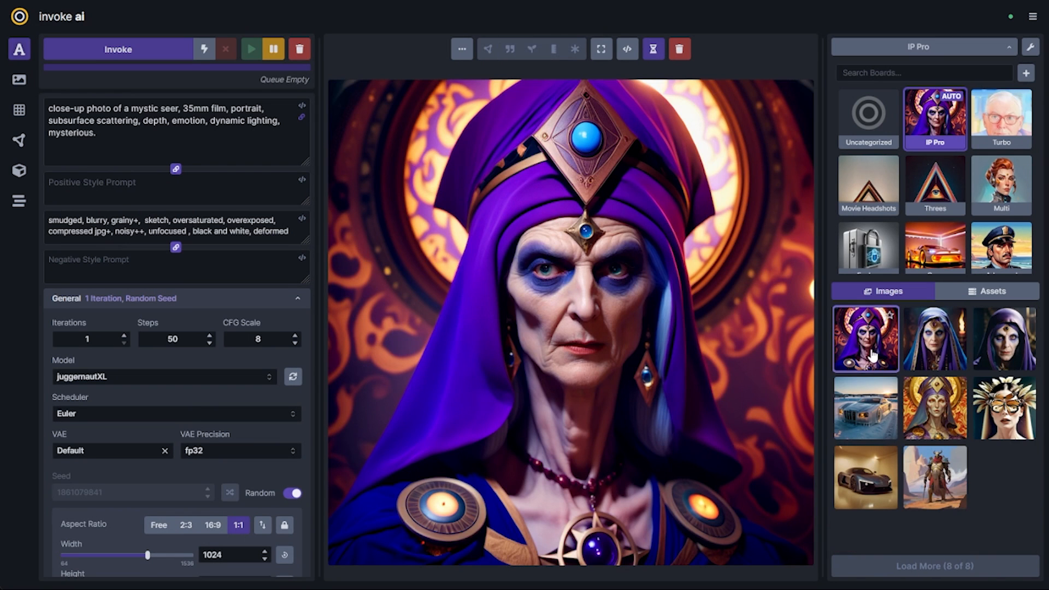
- Delete the two remaining hooded seer images from the gallery
click(935, 339)
click(679, 49)
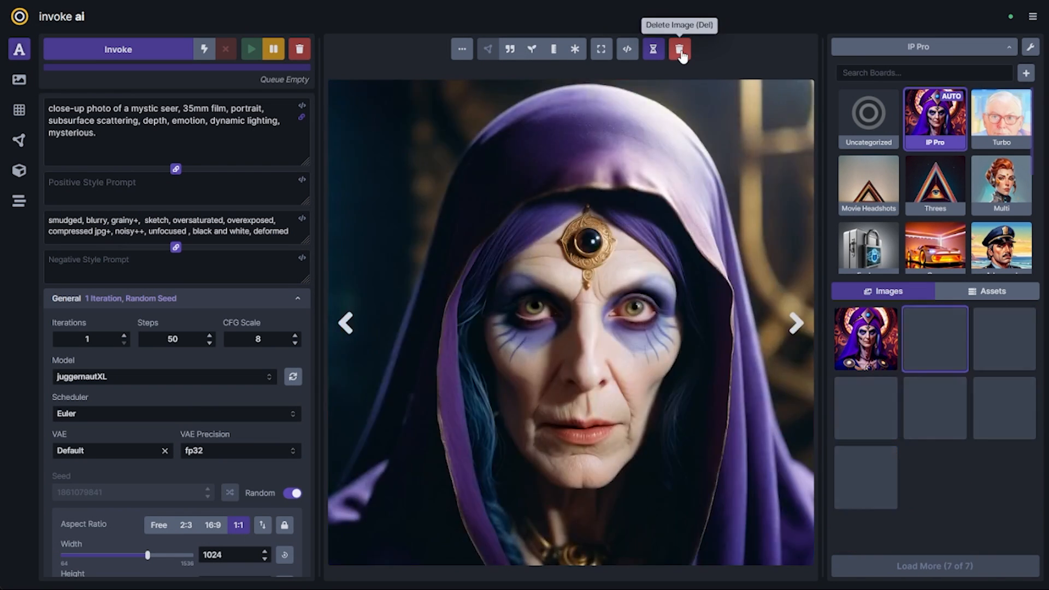
click(680, 49)
- Compare the refined purple seer portrait with the gold seer image
click(839, 349)
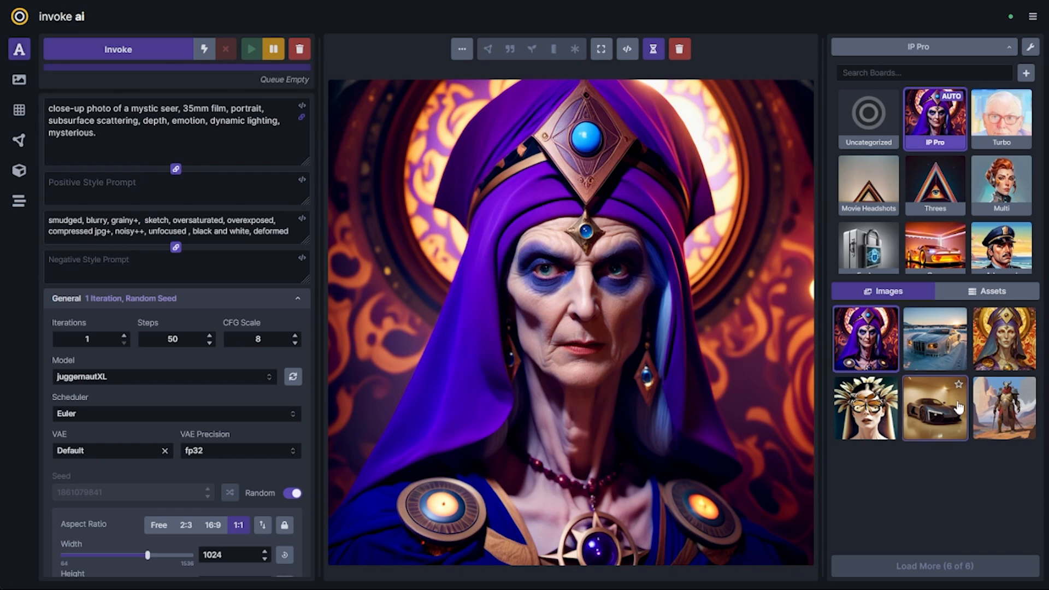
click(1019, 357)
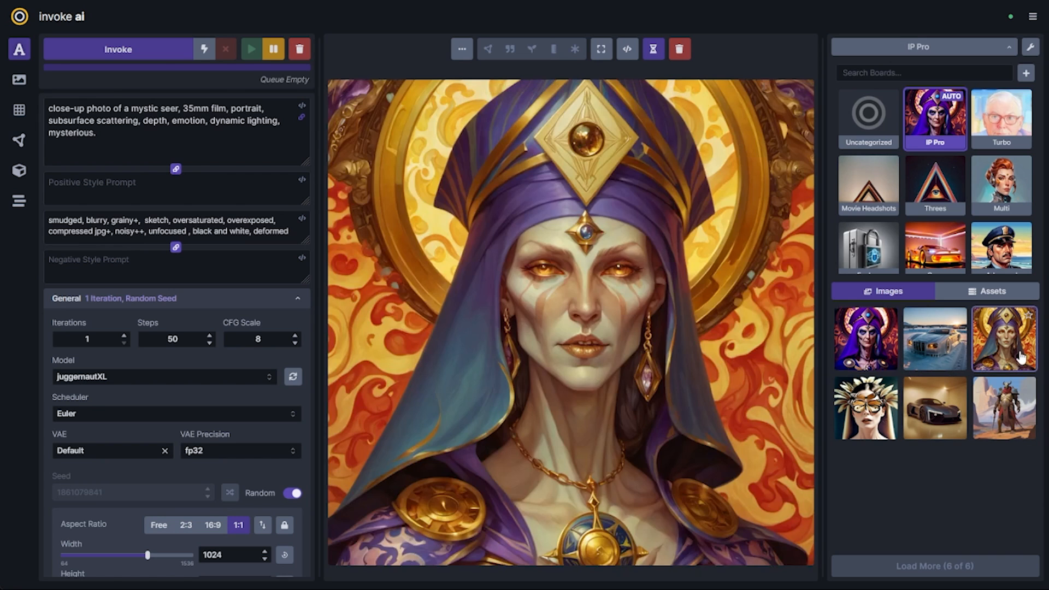
click(870, 354)
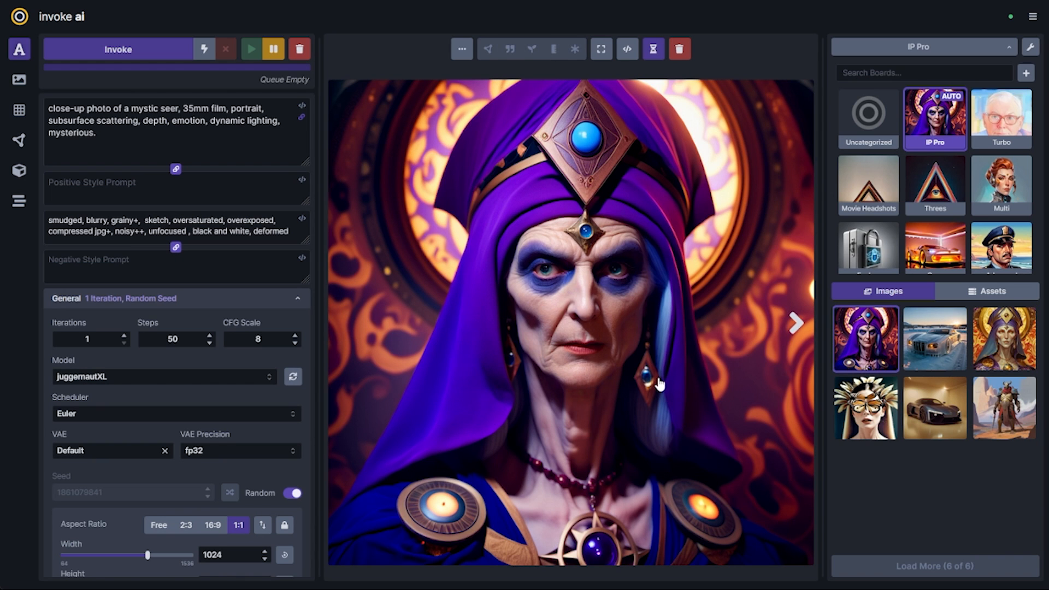
click(967, 348)
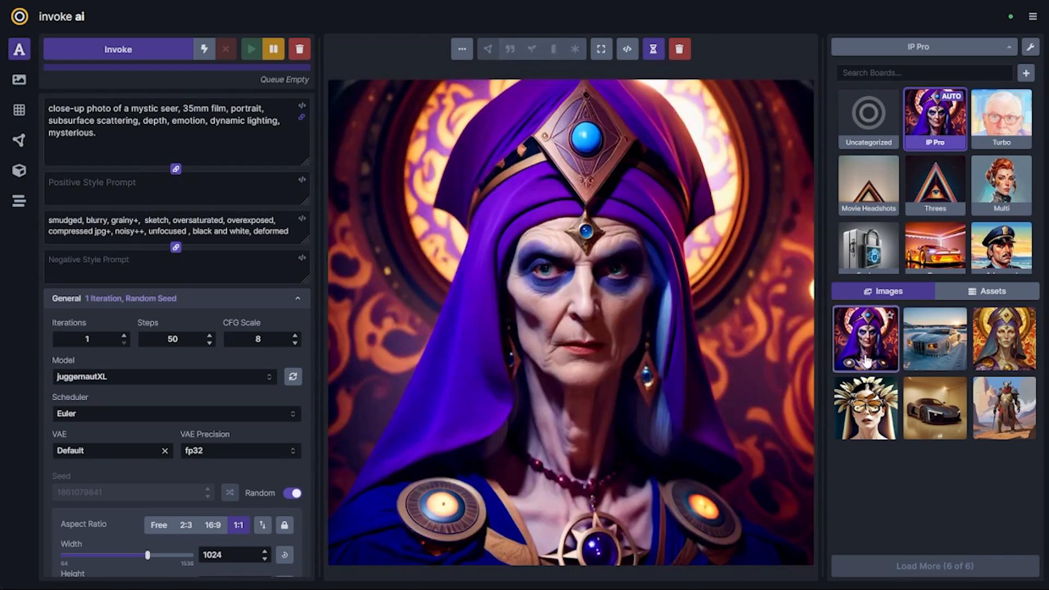
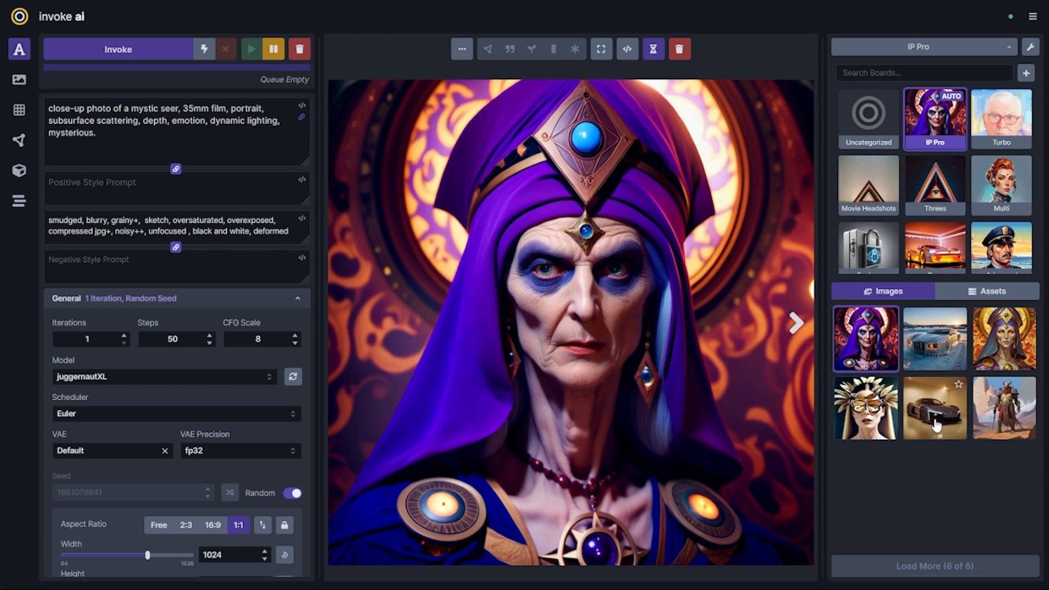
- Open the horned warrior image and delete all existing control adapters
click(1005, 410)
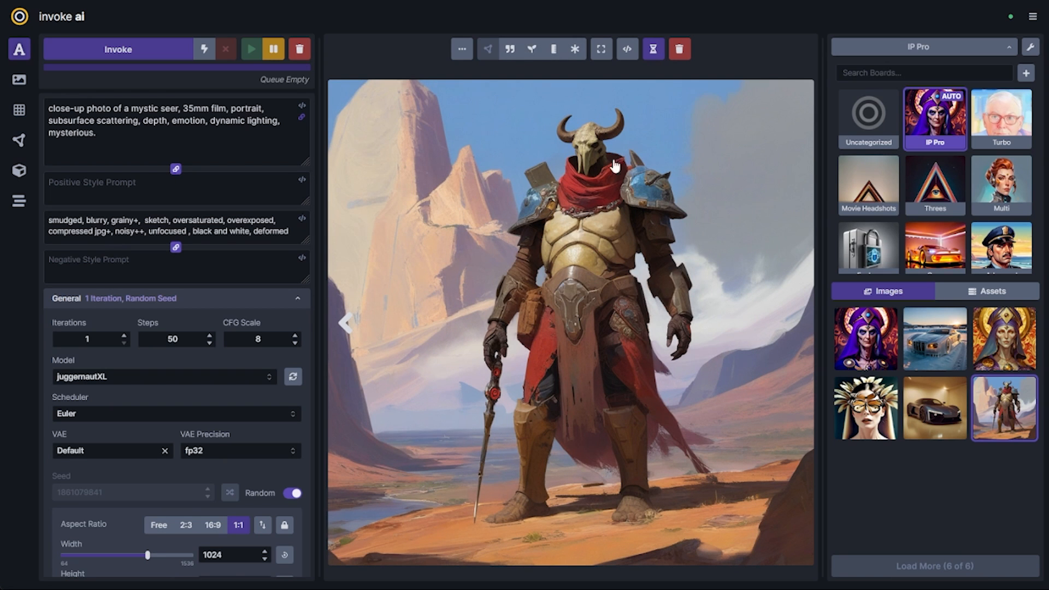
scroll(211, 276, down, 3)
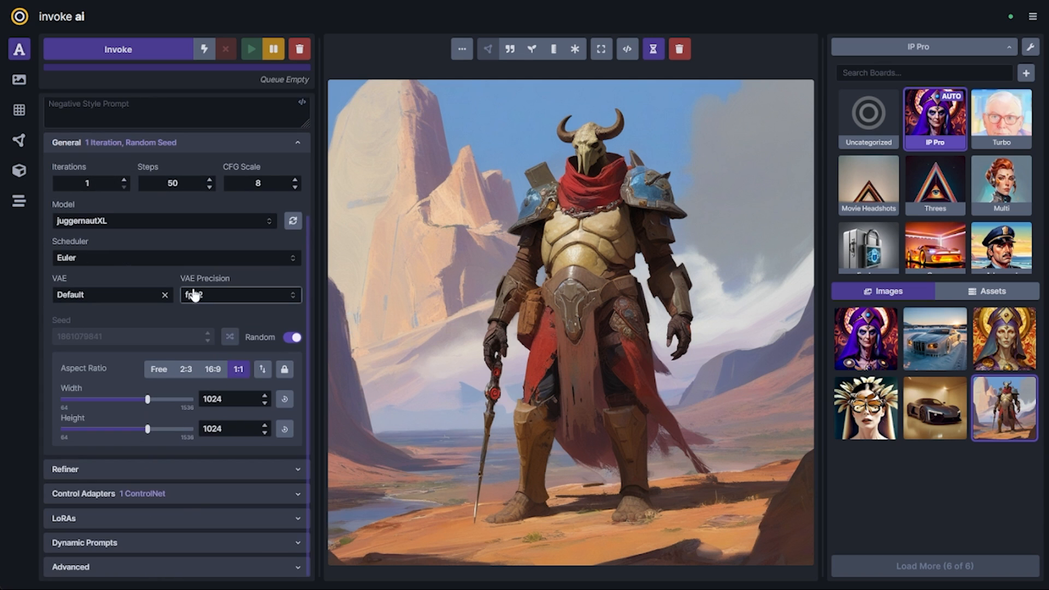
click(187, 499)
scroll(268, 336, down, 5)
click(267, 328)
click(267, 328)
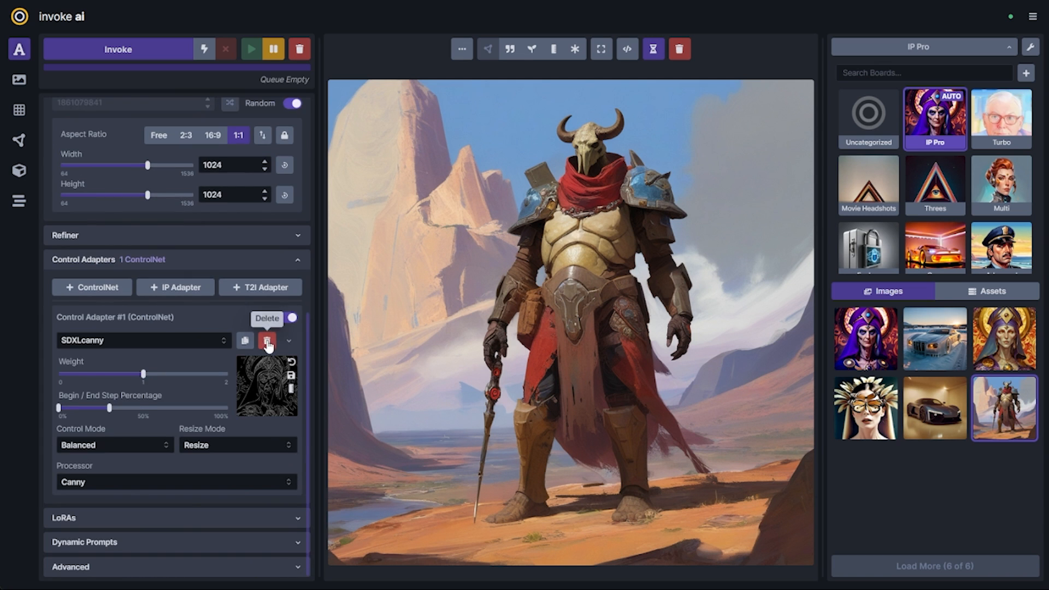
click(267, 339)
- Add an IP Adapter using ip_adapter_sdxl_vit_h with the horned warrior as its image, and set its weight to about 0.4
click(191, 484)
scroll(192, 471, down, 3)
click(185, 406)
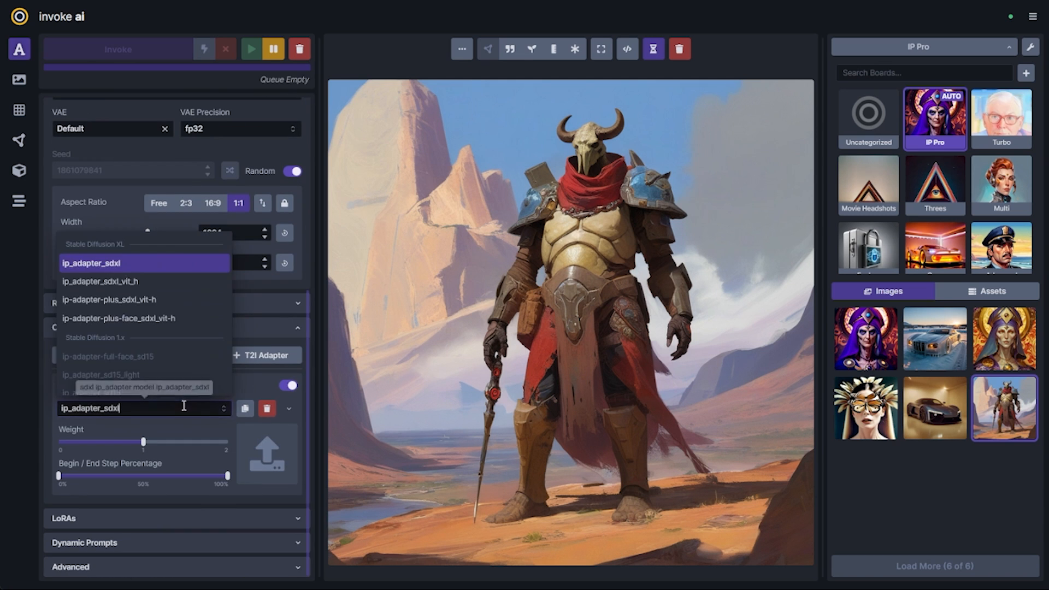
click(171, 284)
drag(528, 363, 273, 462)
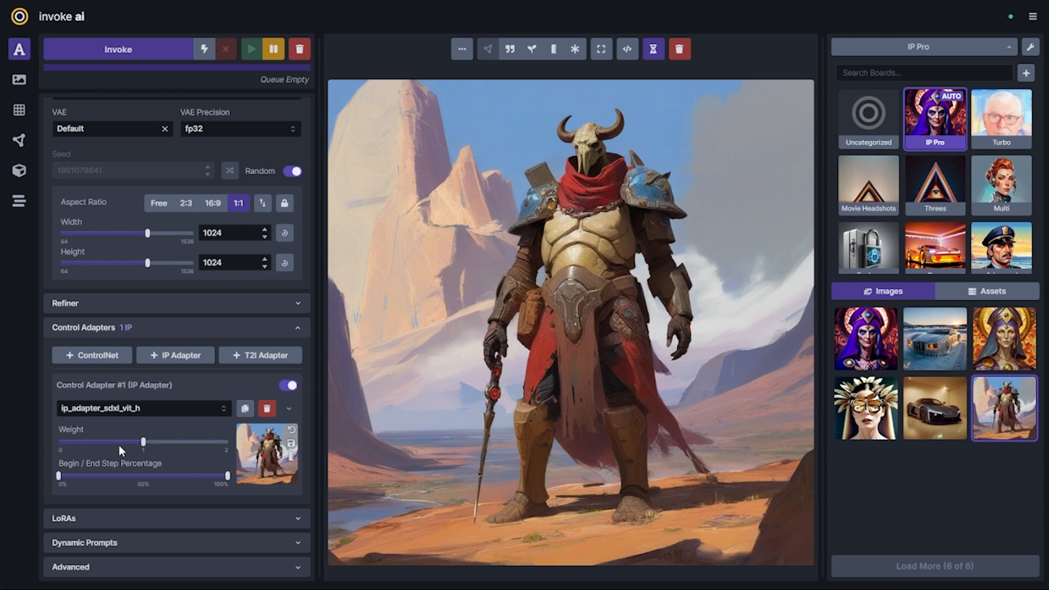
drag(85, 442, 98, 444)
drag(97, 441, 93, 442)
- Replace the positive prompt with "retrowave detective, neon lights, modern elements, painterly brushstrokes"
scroll(186, 429, up, 6)
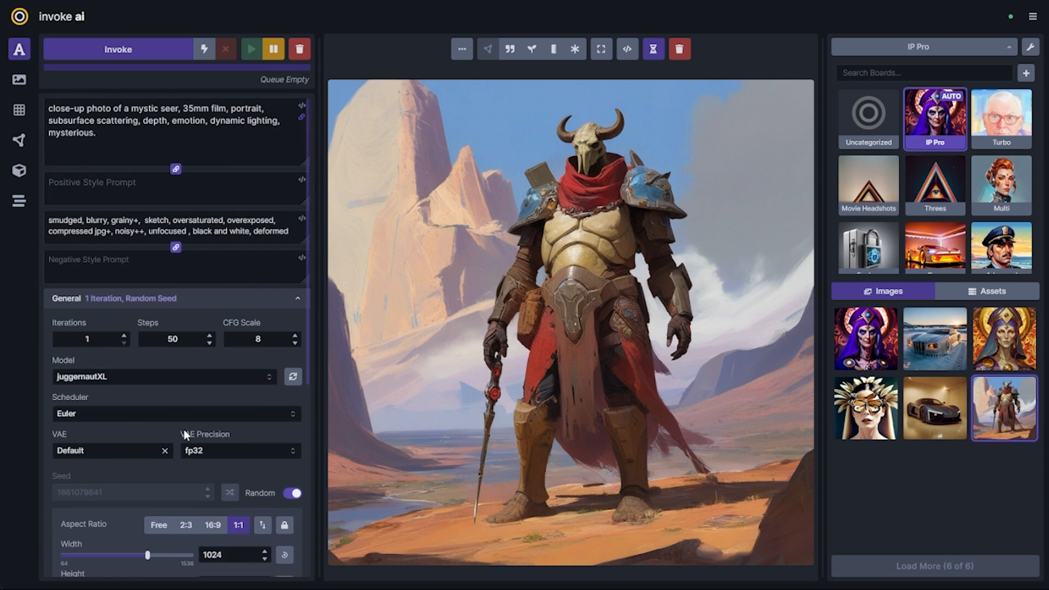
drag(109, 141, 7, 89)
key(BackSpace)
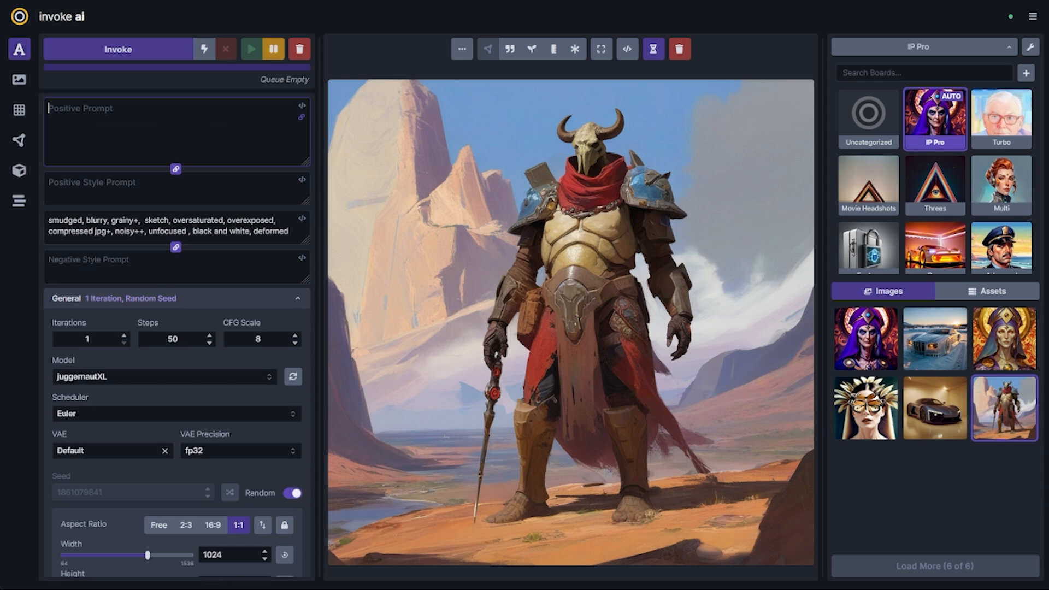
text(retrowave detective, neon lights, modern e)
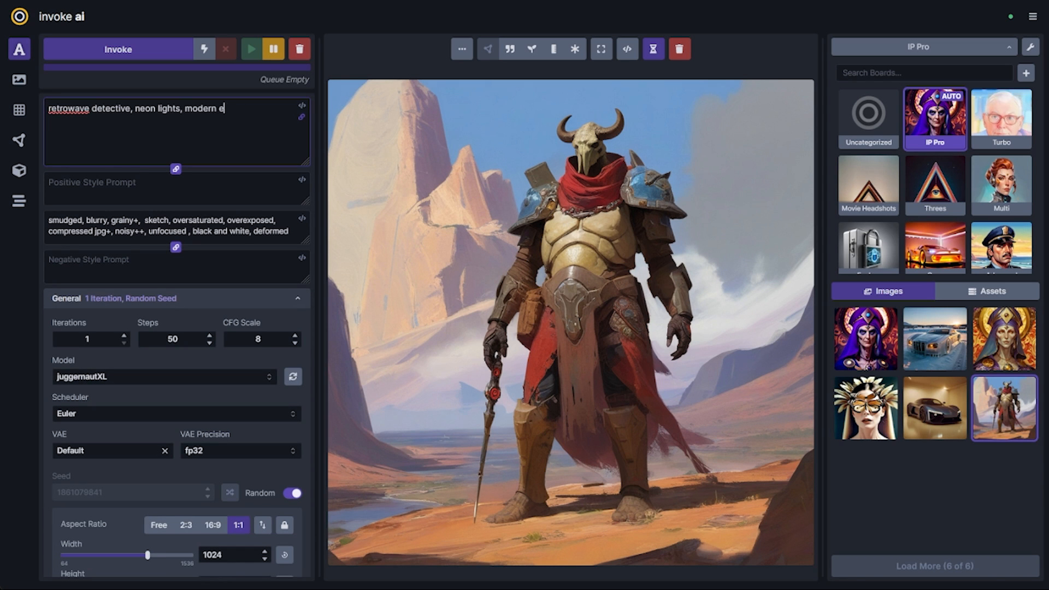
text(lements, painterly brushstrokes)
- Review the IP Adapter's settings and examine its enlarged horned warrior reference image
scroll(295, 431, down, 6)
scroll(219, 352, up, 6)
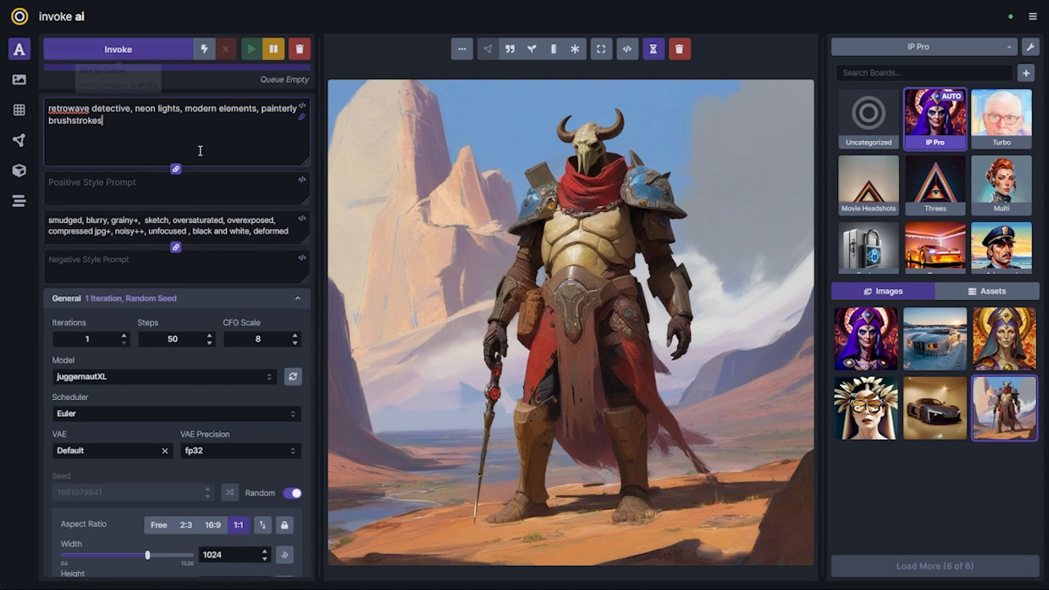
scroll(246, 283, down, 4)
scroll(282, 475, down, 3)
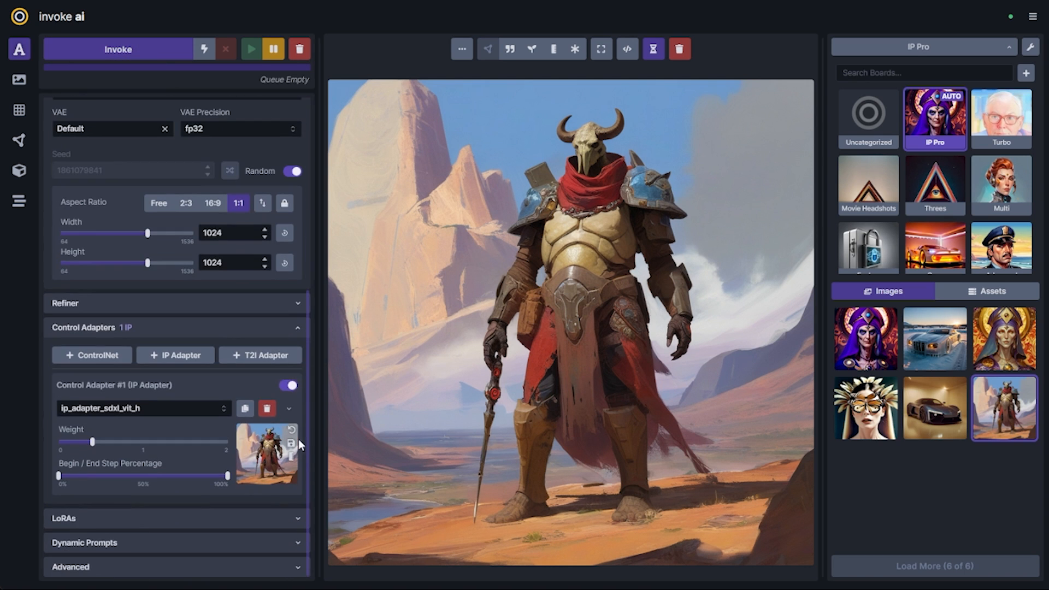
click(289, 409)
scroll(246, 410, down, 5)
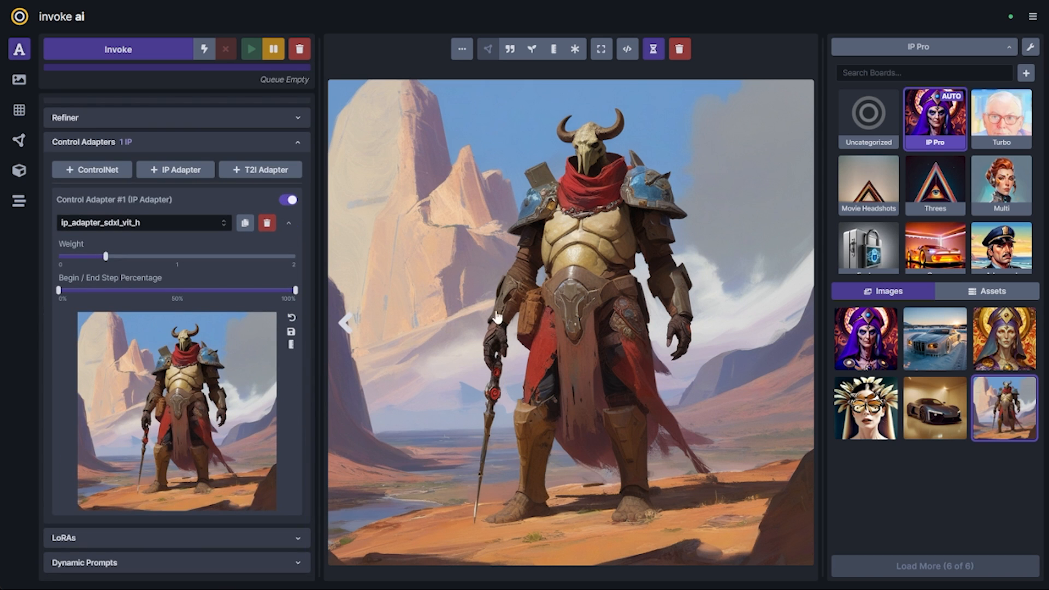
scroll(196, 435, up, 4)
scroll(226, 450, down, 3)
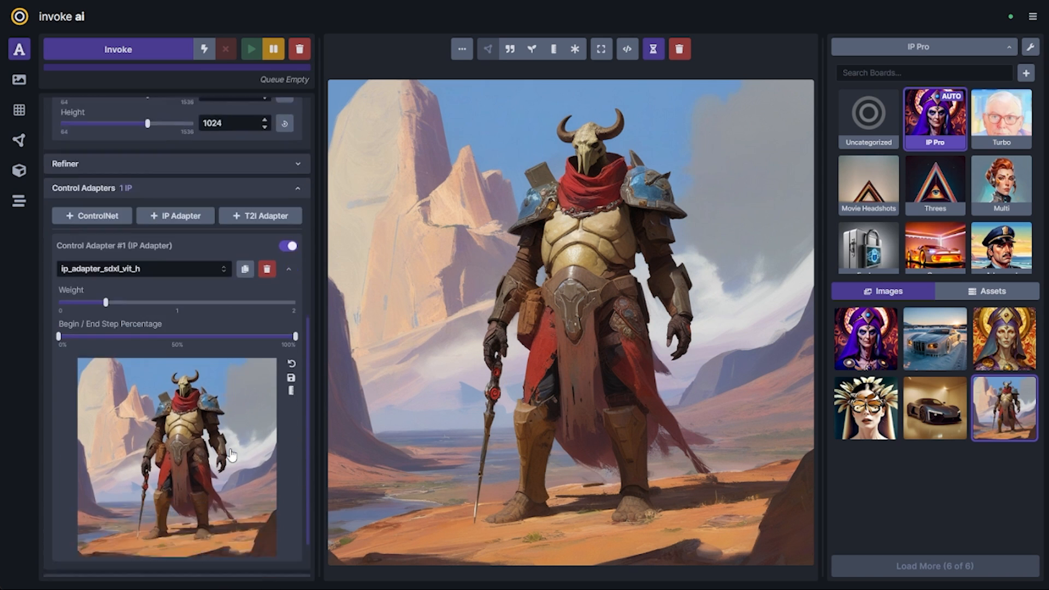
scroll(230, 451, up, 3)
click(289, 409)
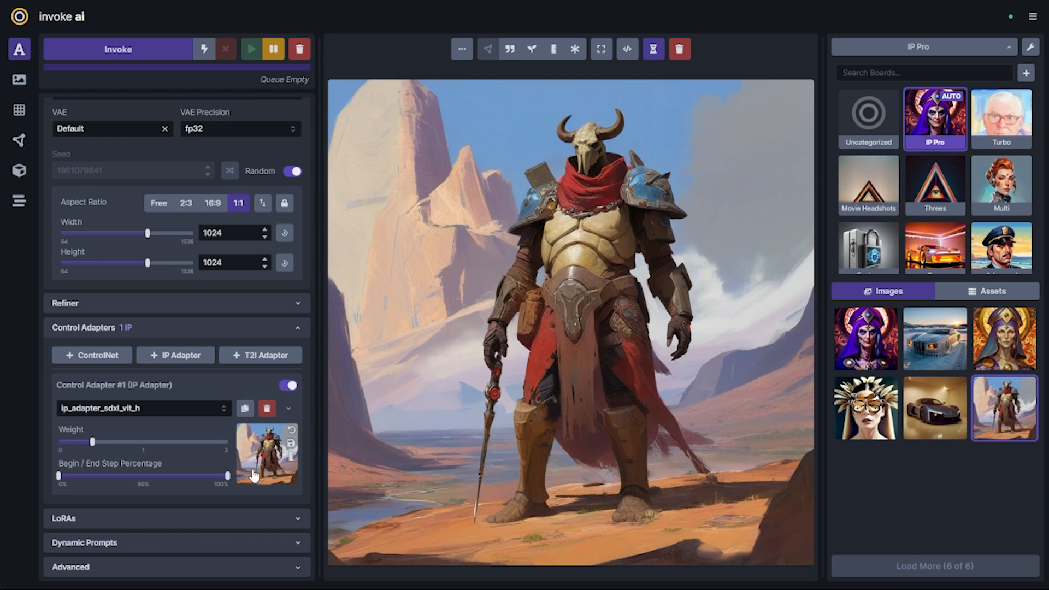
- Generate an image from the retrowave detective prompt with the horned warrior IP Adapter
scroll(203, 452, up, 5)
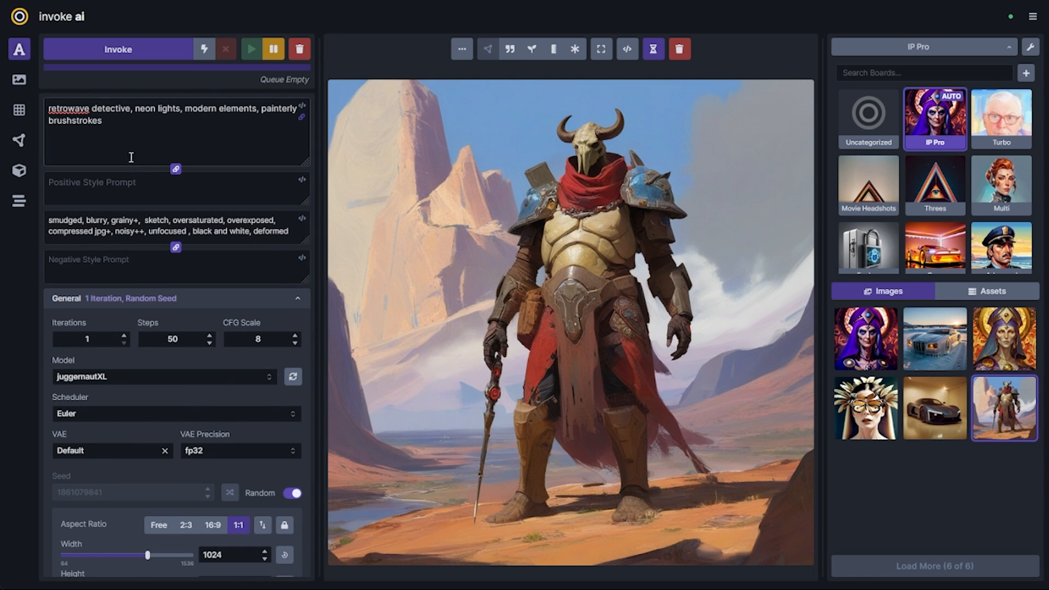
drag(103, 120, 63, 82)
click(118, 50)
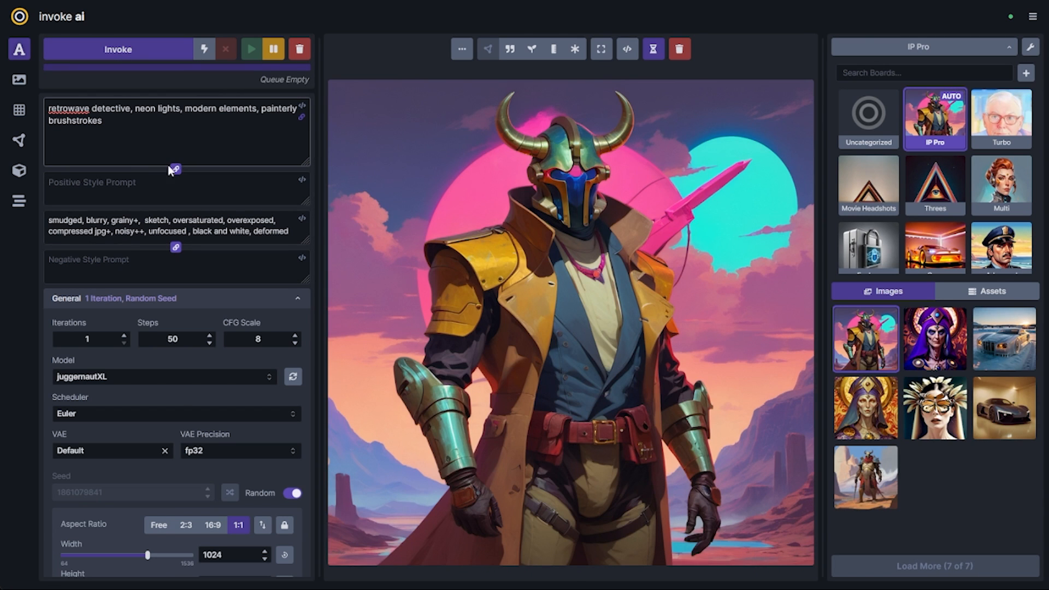
- Add "helmet++," to the start of the negative prompt and "sunglasses," to the start of the positive prompt, and generate a new image
click(62, 231)
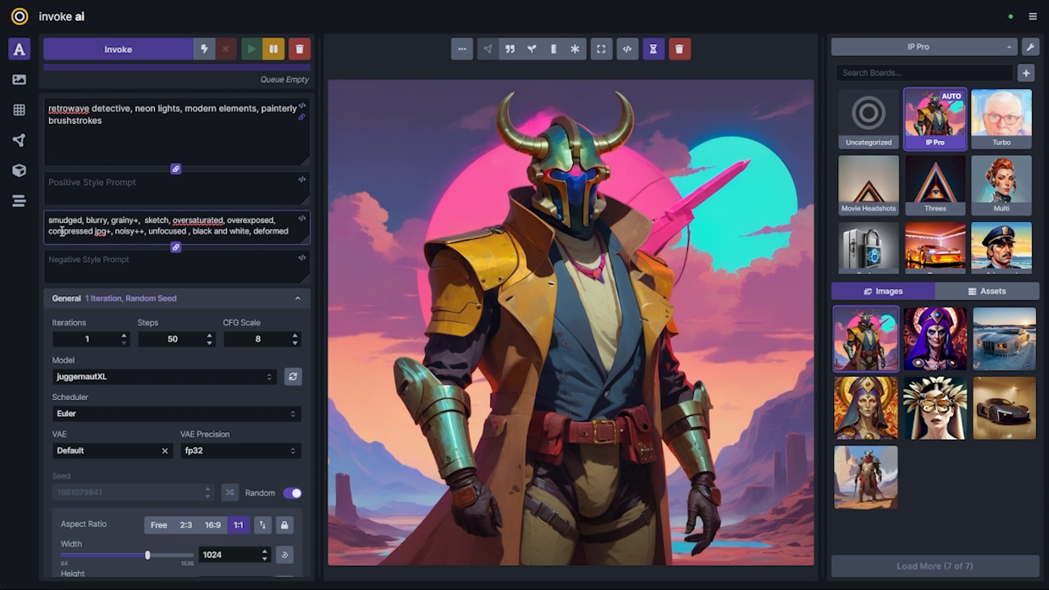
text(helmet++)
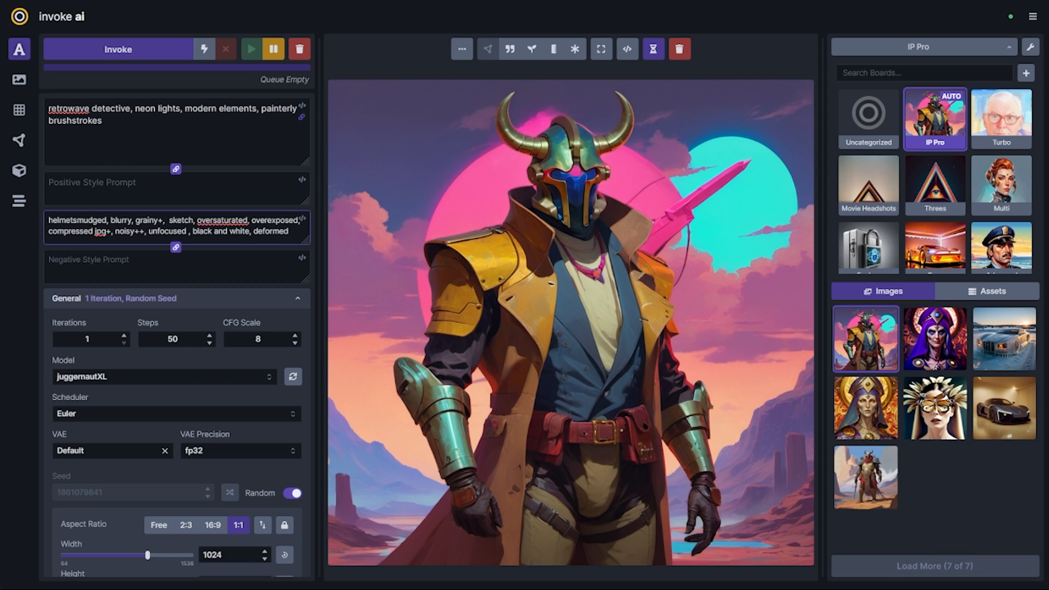
text(,)
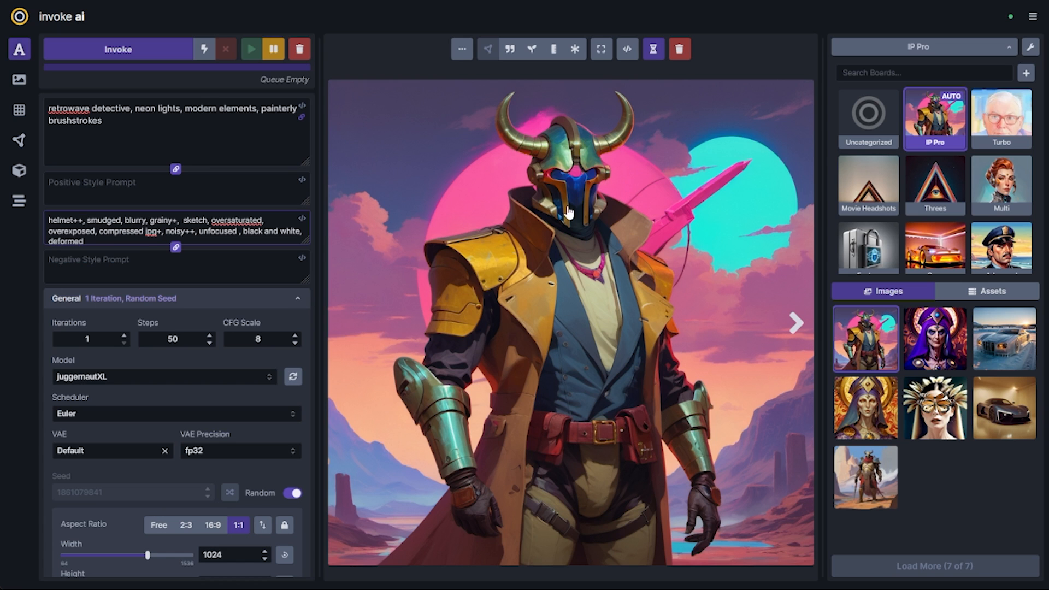
click(49, 108)
text(sunglasses,)
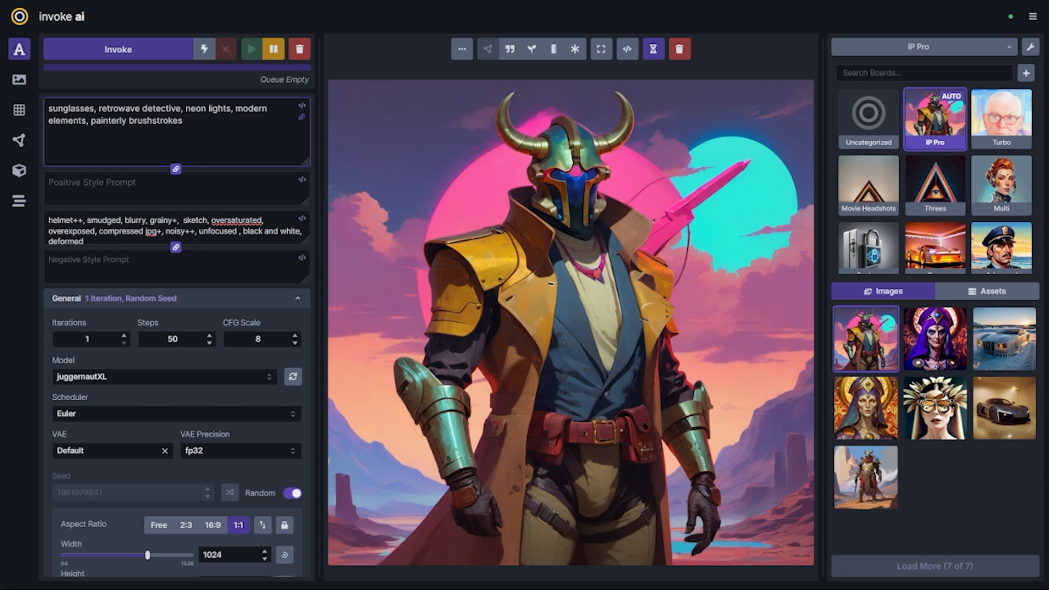
click(88, 53)
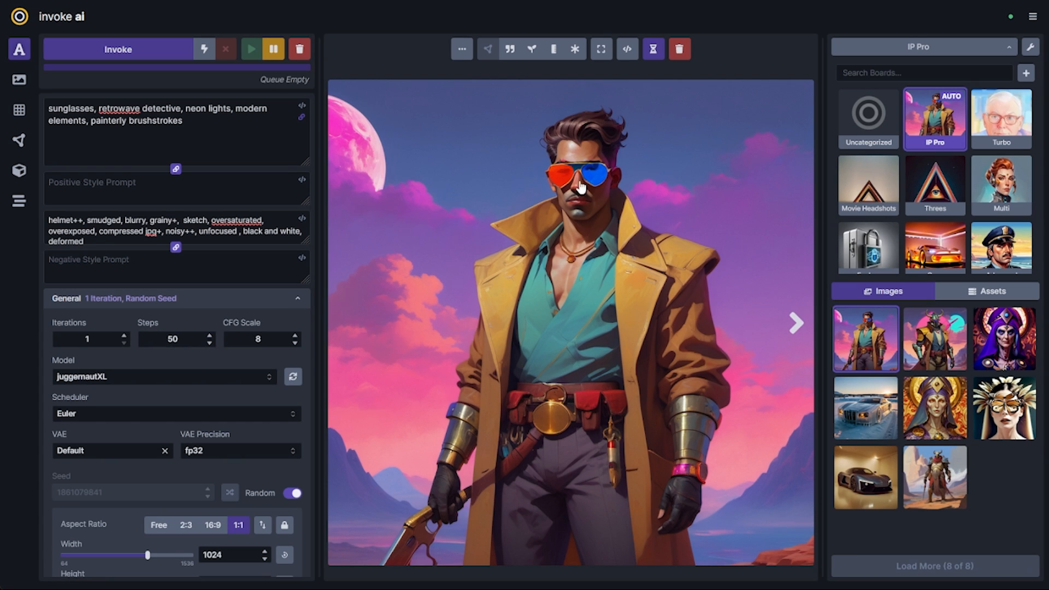
- Replace the IP Adapter's reference image with the newly generated sunglasses detective and generate another image
scroll(268, 312, down, 5)
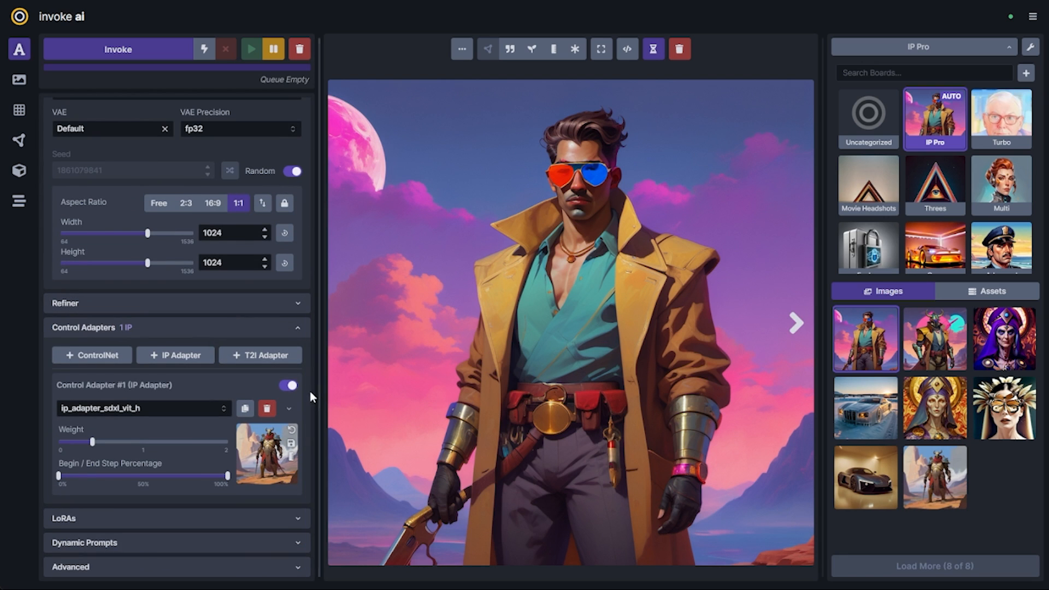
drag(552, 219, 276, 454)
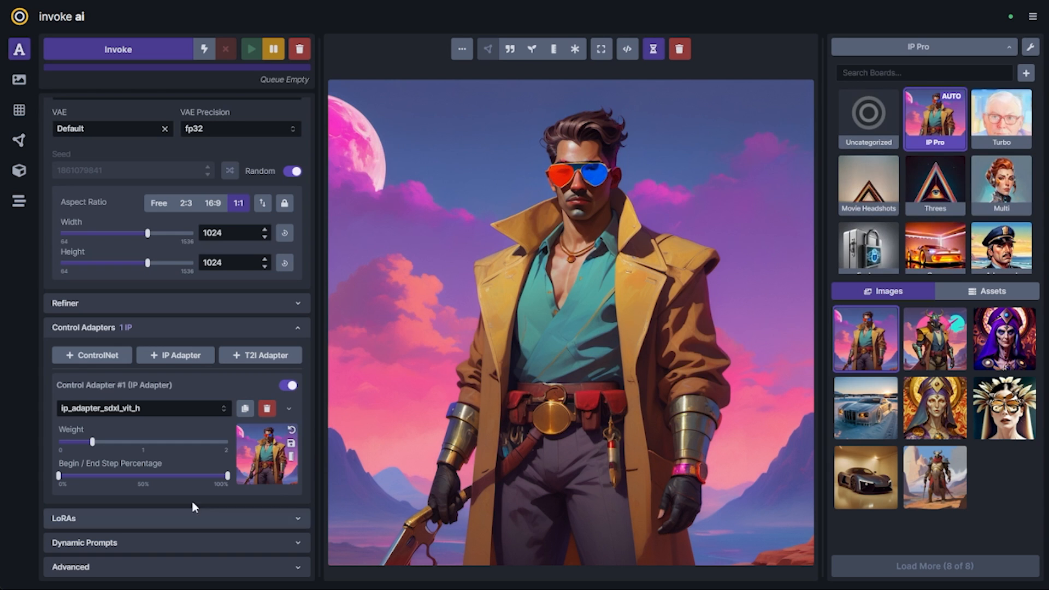
scroll(94, 182, up, 5)
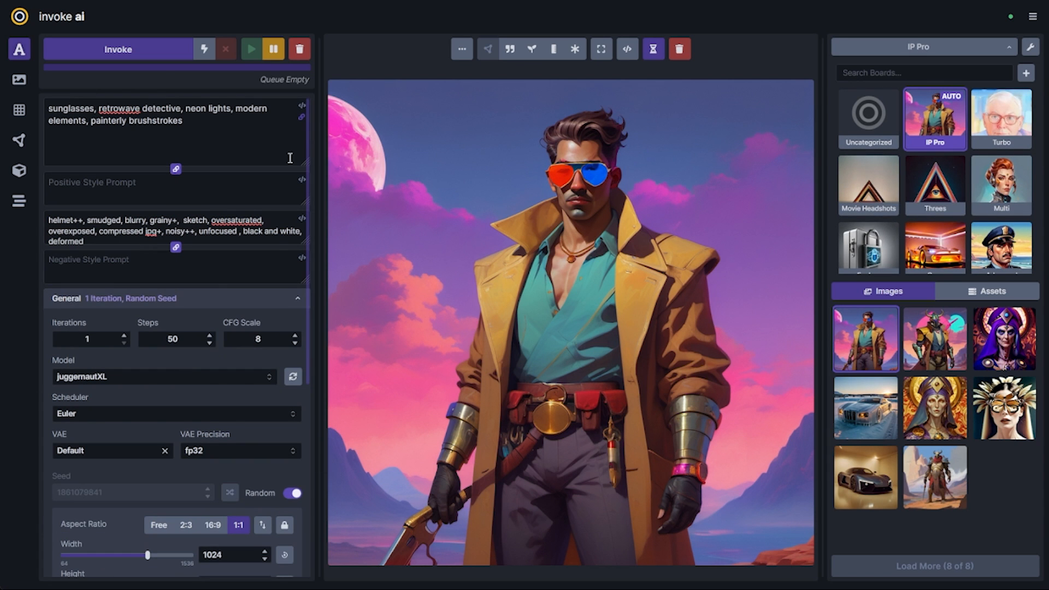
click(115, 51)
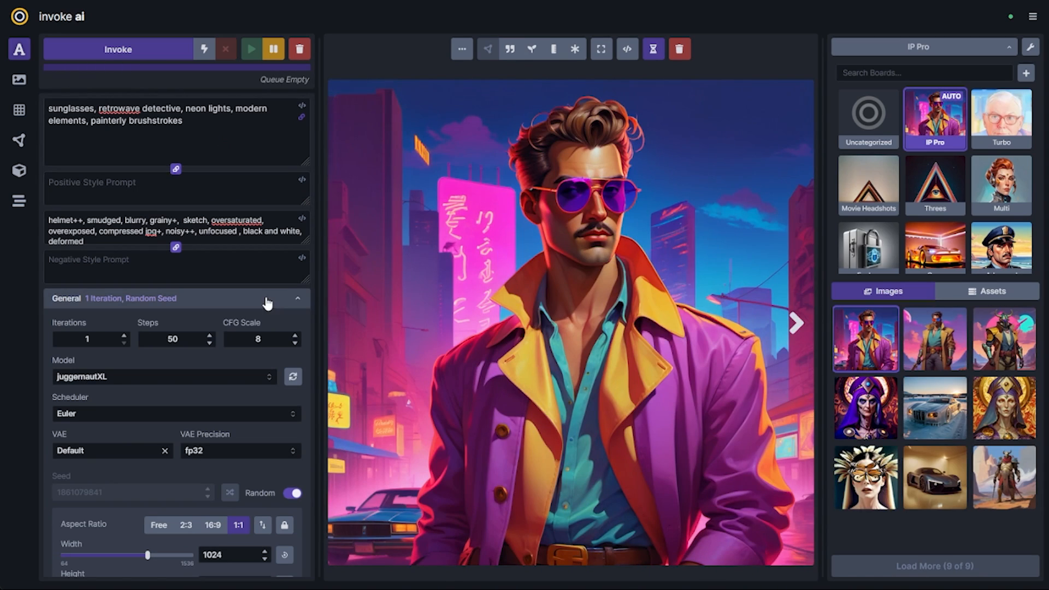
- Examine the enlarged IP Adapter reference and compare the original horned warrior with the newest detective image
scroll(268, 303, down, 5)
scroll(263, 361, down, 2)
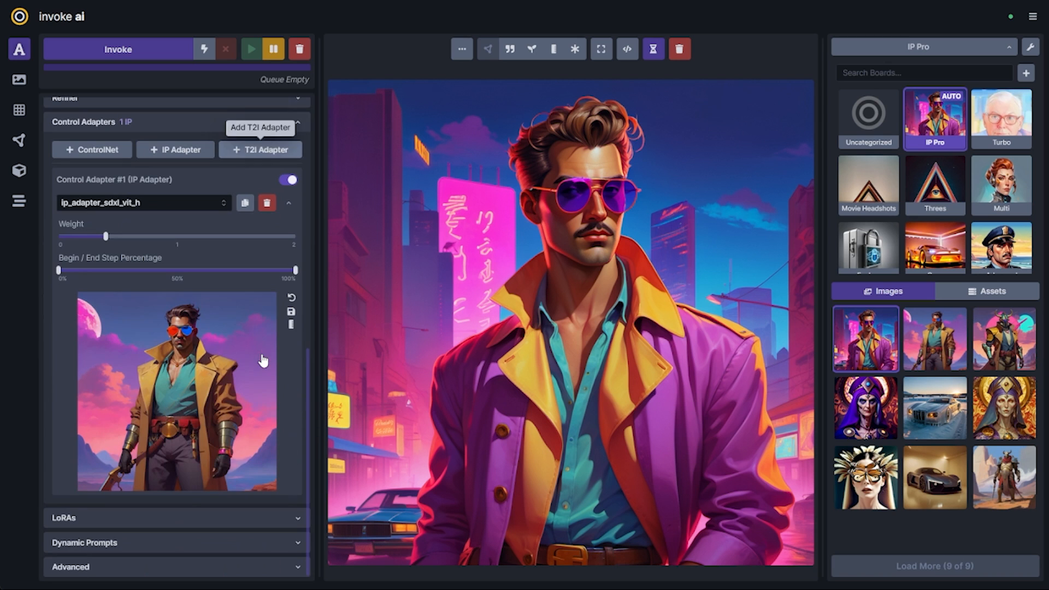
click(990, 478)
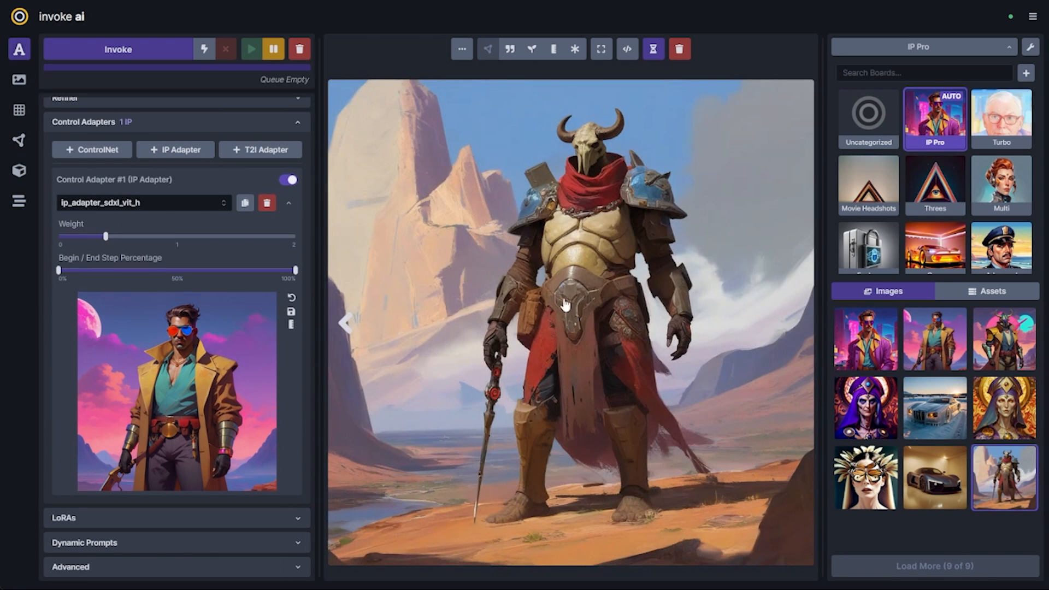
click(863, 338)
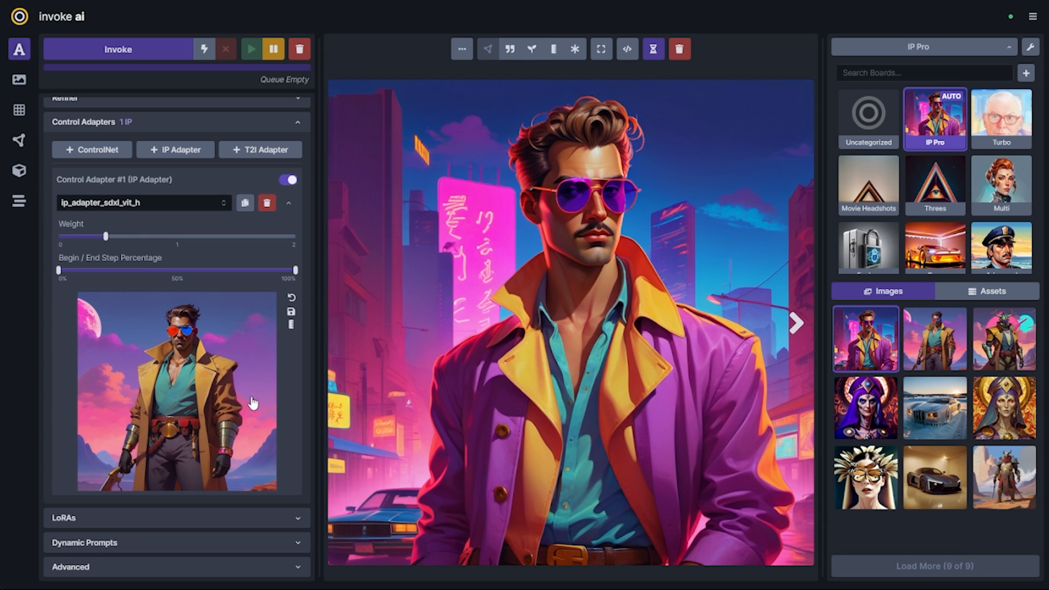
- Add a second IP Adapter using ip_adapter_sdxl_vit_h with the horned warrior as its image, and set its weight to 0.5
click(175, 150)
scroll(156, 433, down, 3)
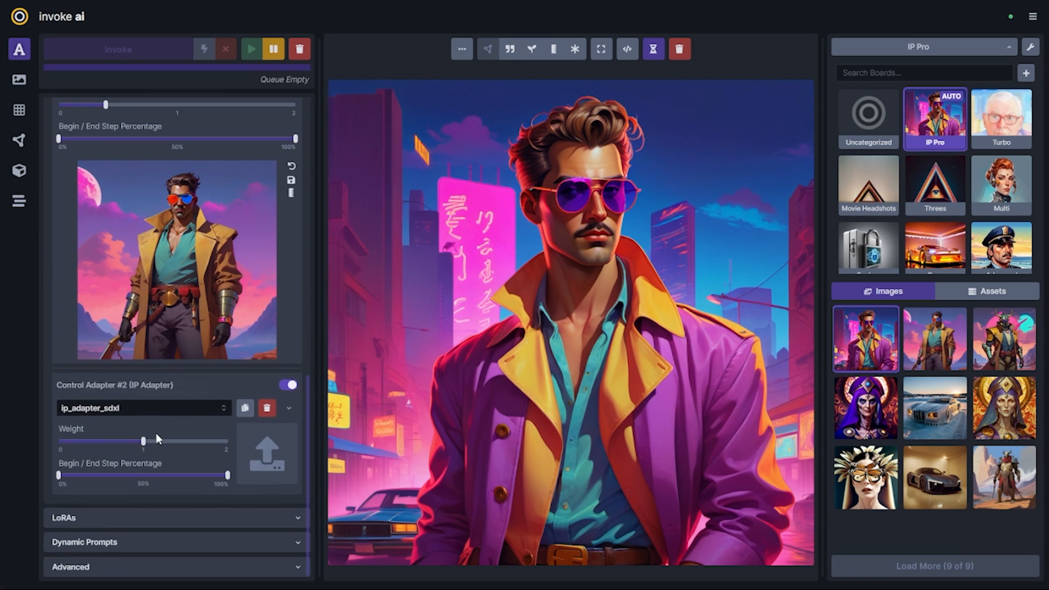
click(142, 408)
click(152, 279)
click(100, 442)
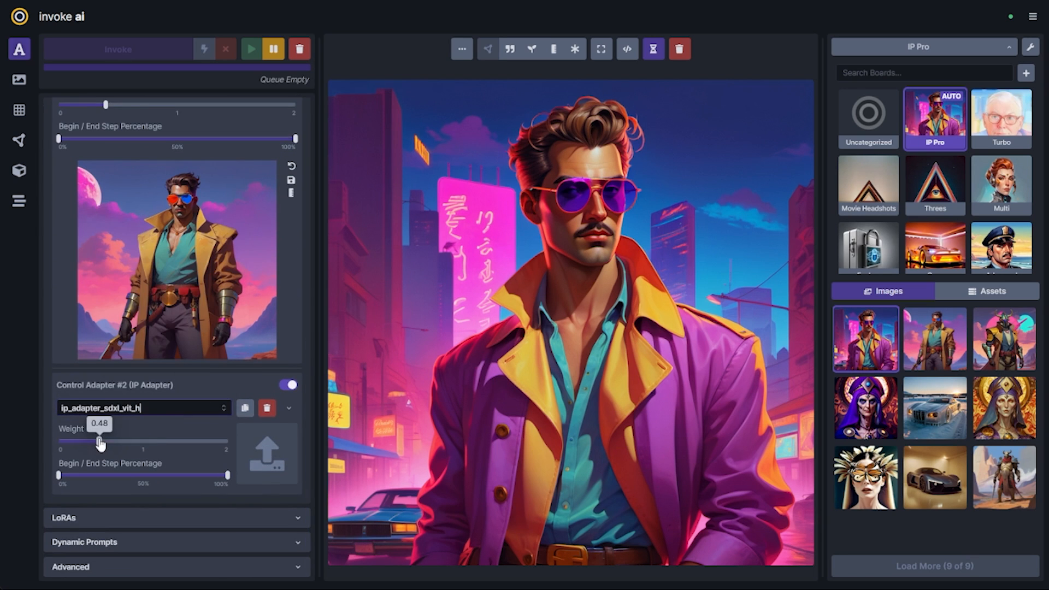
drag(100, 443, 103, 447)
drag(1004, 477, 263, 468)
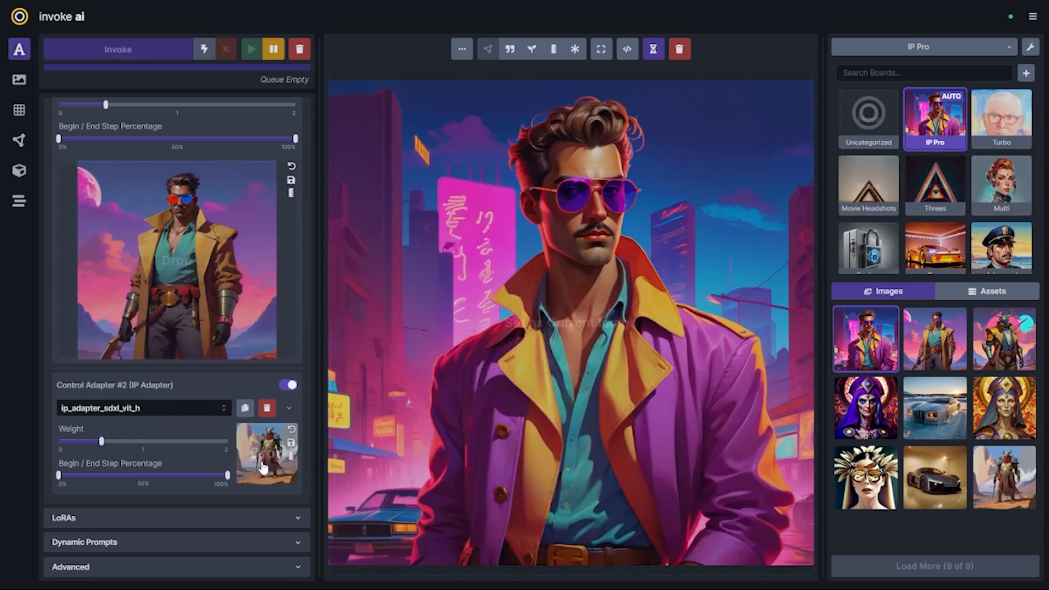
drag(103, 448, 102, 447)
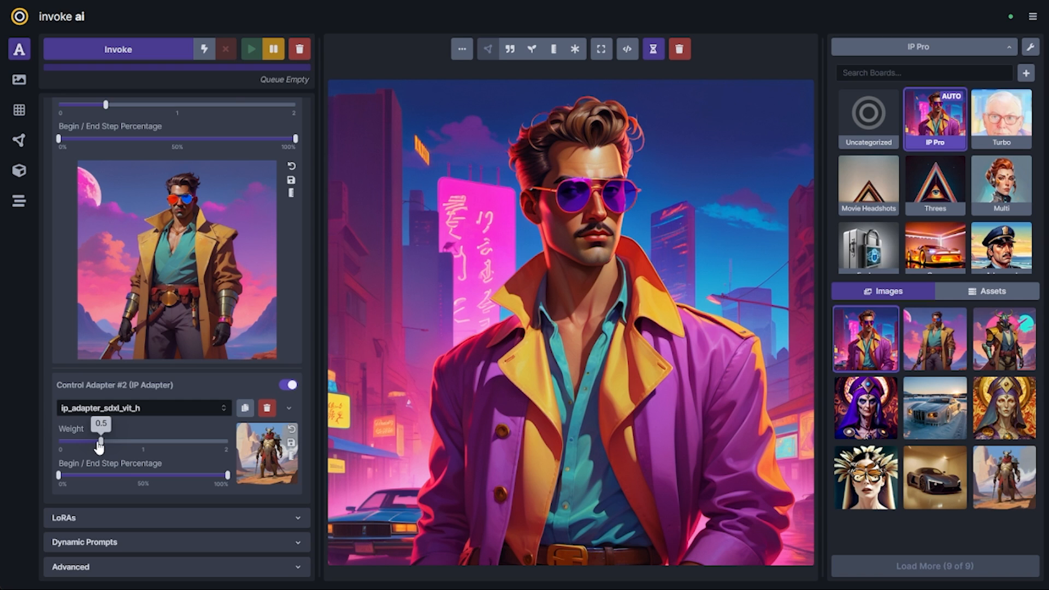
- Review the prompts and both IP Adapters' settings, including the second adapter's enlarged horned warrior reference
scroll(126, 409, up, 3)
scroll(175, 373, up, 3)
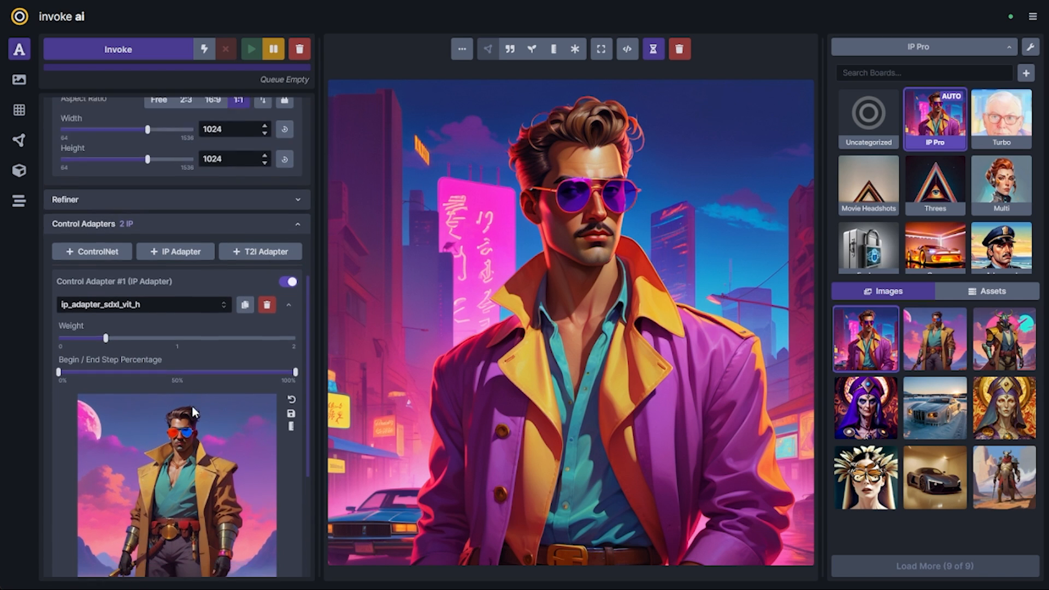
scroll(192, 405, down, 3)
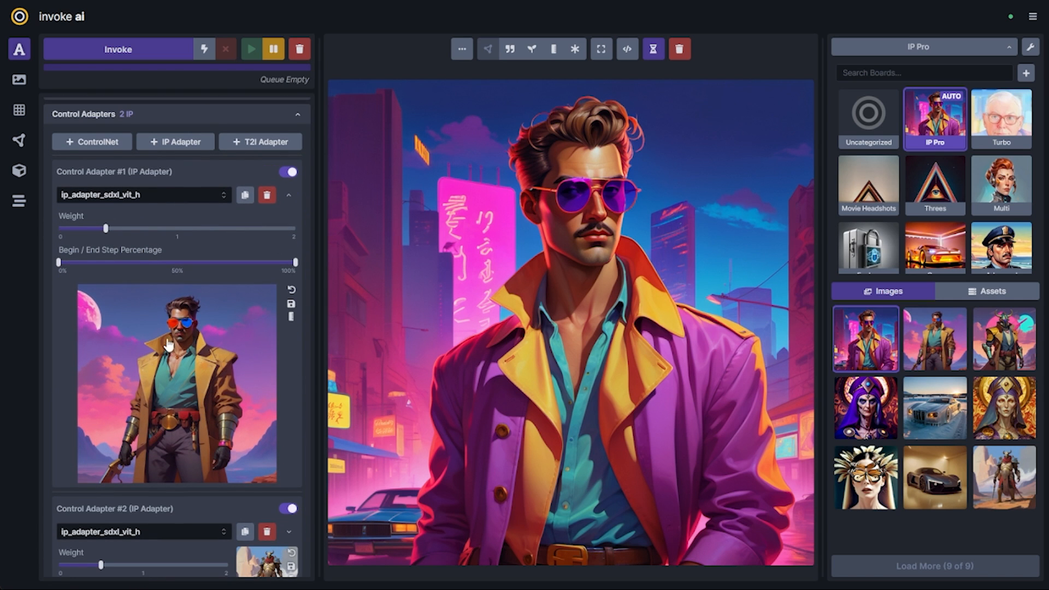
scroll(188, 452, up, 2)
scroll(219, 426, up, 12)
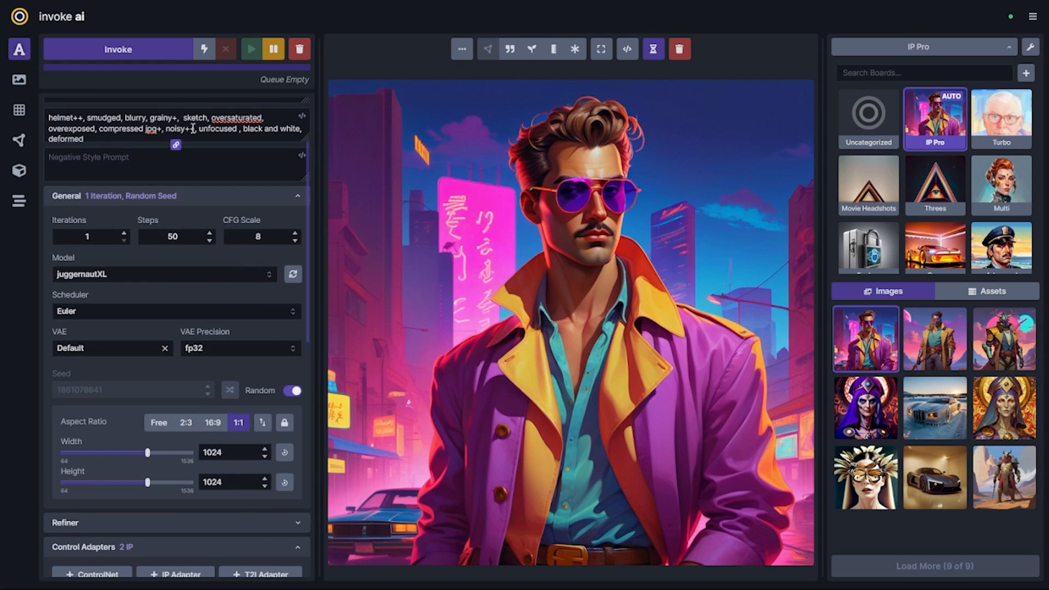
scroll(193, 164, up, 4)
scroll(210, 358, down, 15)
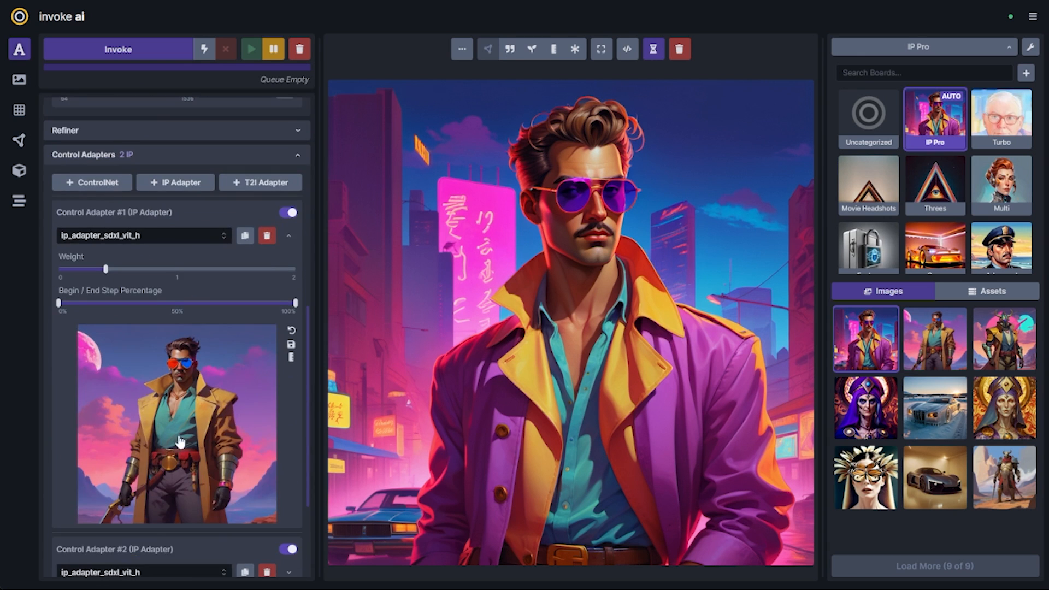
click(289, 407)
scroll(164, 383, down, 4)
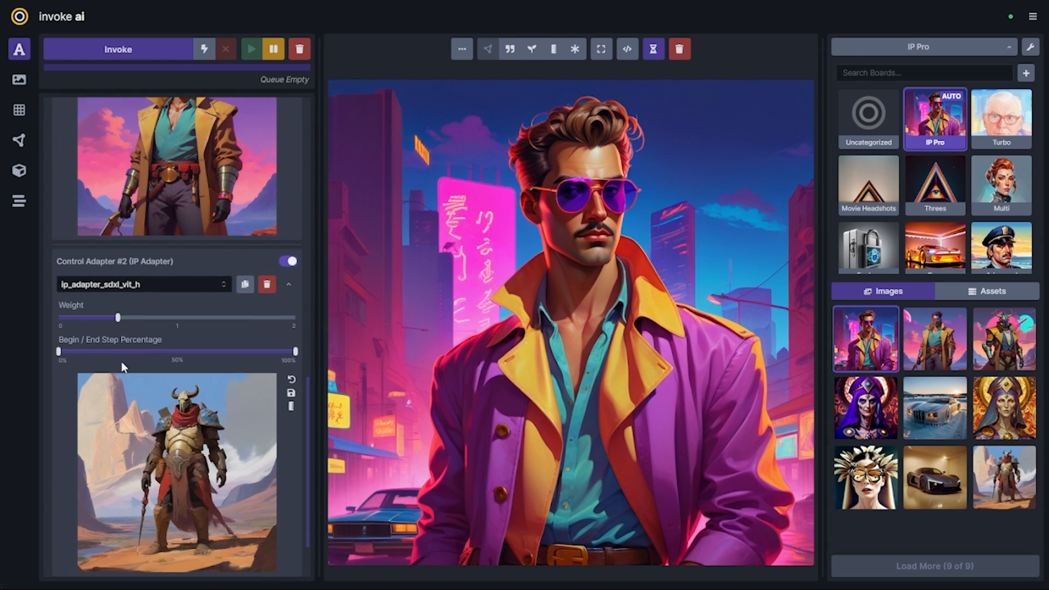
click(288, 284)
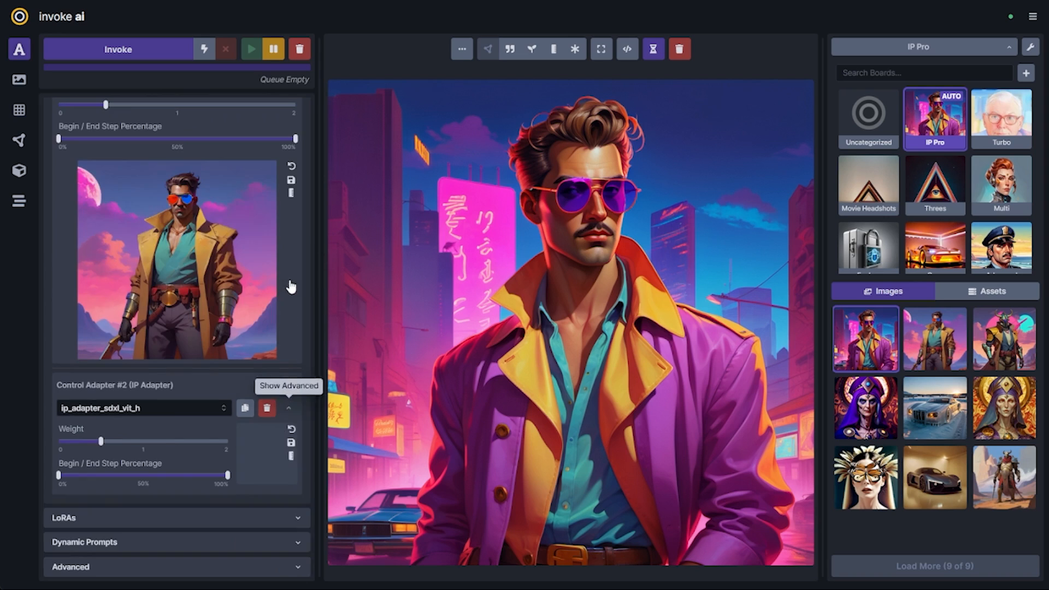
- Generate an image combining the detective and horned warrior IP Adapters
scroll(230, 418, up, 10)
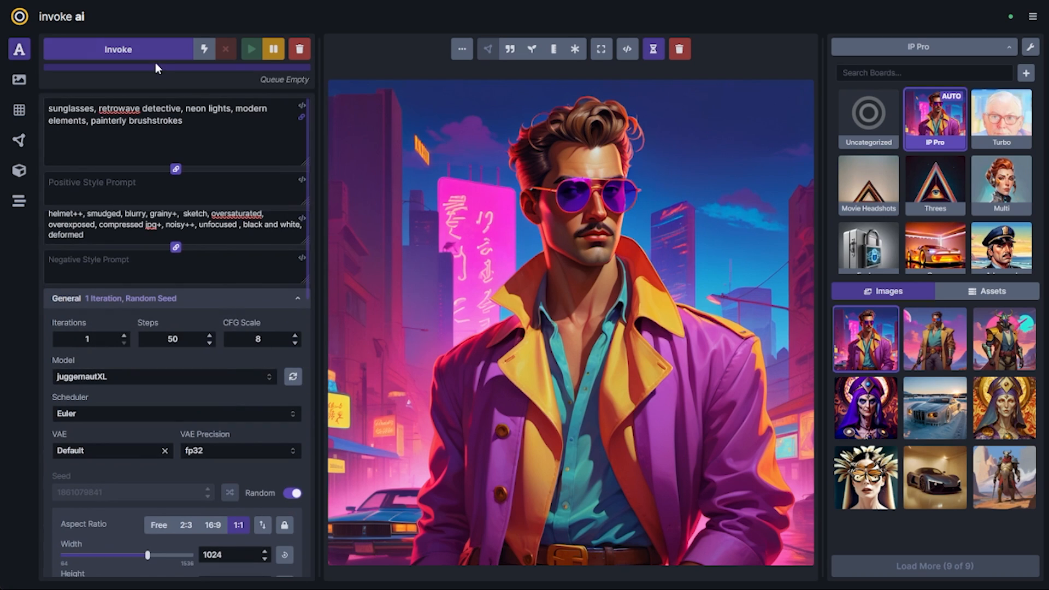
click(73, 48)
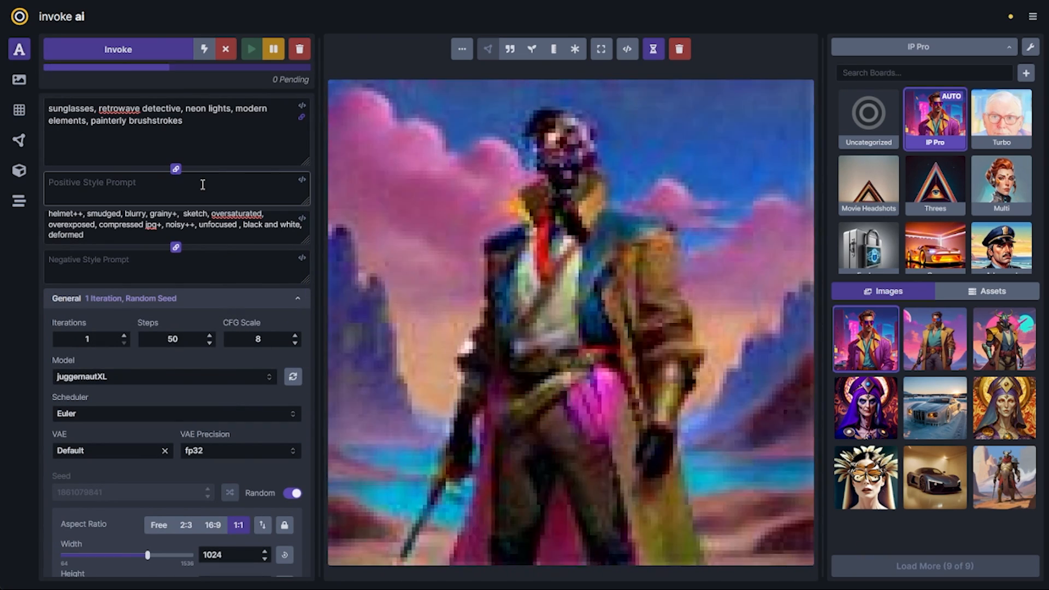
- Replace the first IP Adapter's image with the newest detective, raise its weight to about 0.5, and generate again
scroll(214, 229, down, 8)
scroll(215, 234, down, 3)
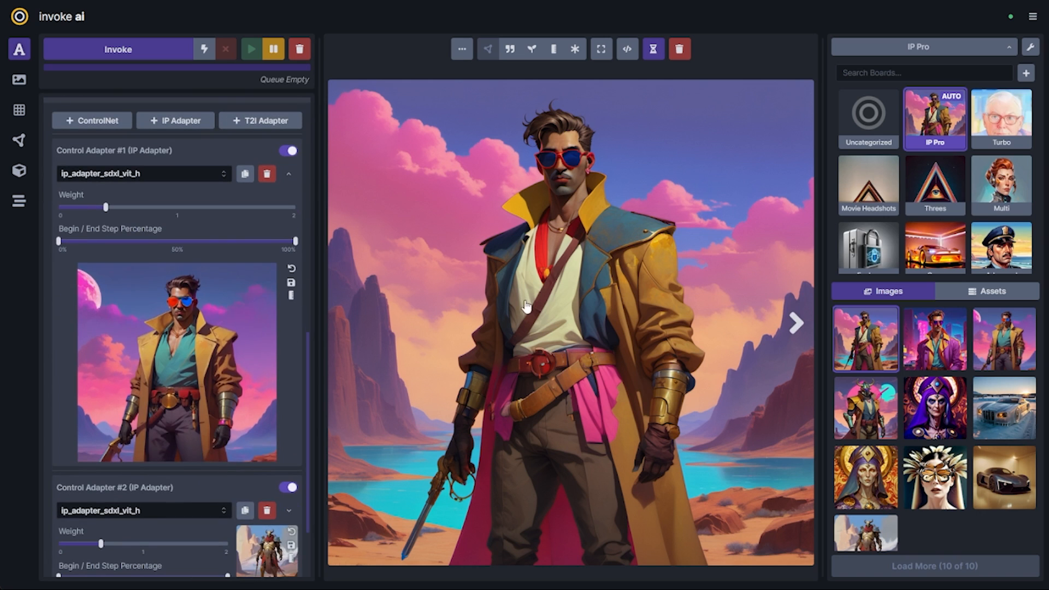
drag(431, 278, 172, 346)
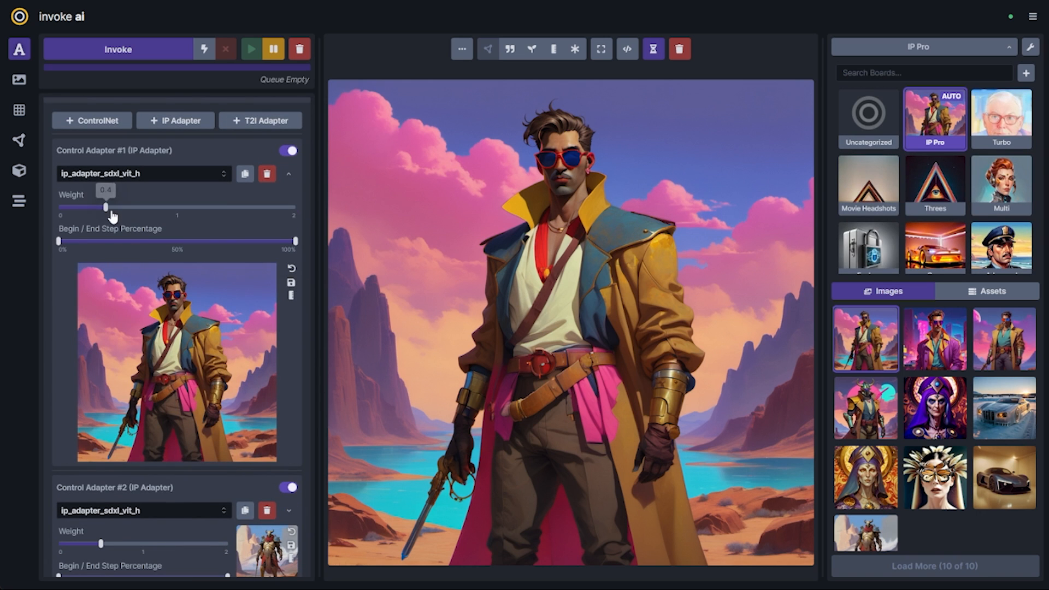
drag(106, 207, 117, 207)
click(117, 48)
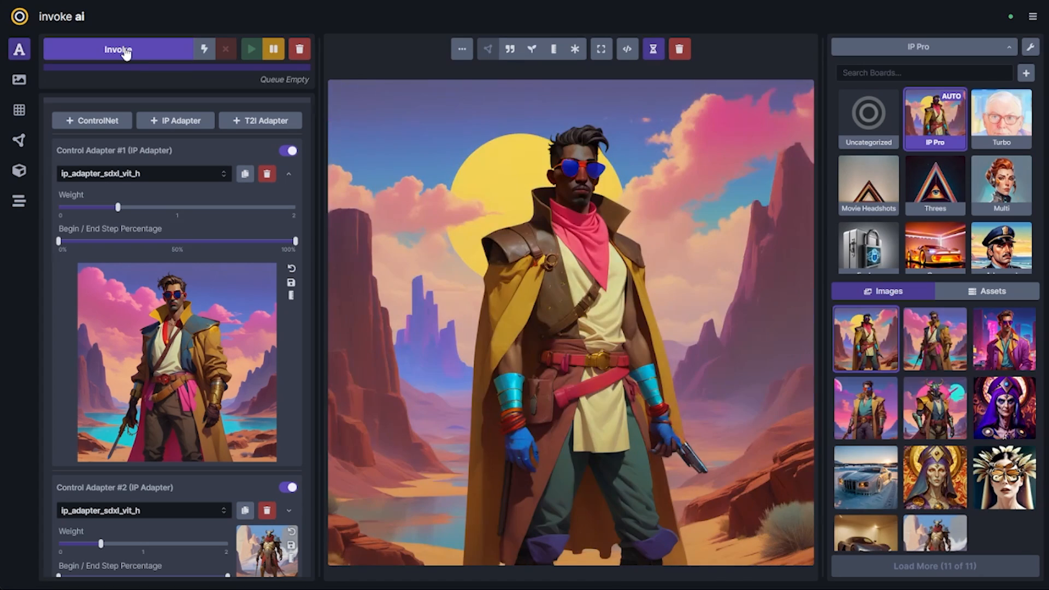
- Use the latest caped detective as the first IP Adapter's reference image and generate another variation
drag(614, 262, 253, 415)
key(ctrl+Return)
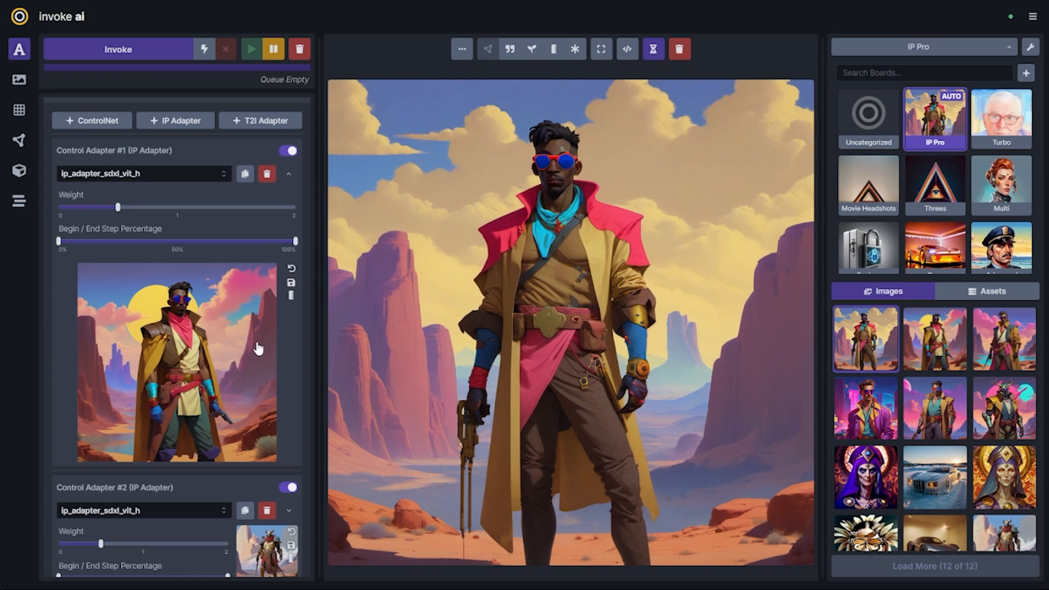
- Delete the second IP Adapter and set the remaining adapter's image to the newest detective with the pink-collared coat
scroll(190, 250, down, 3)
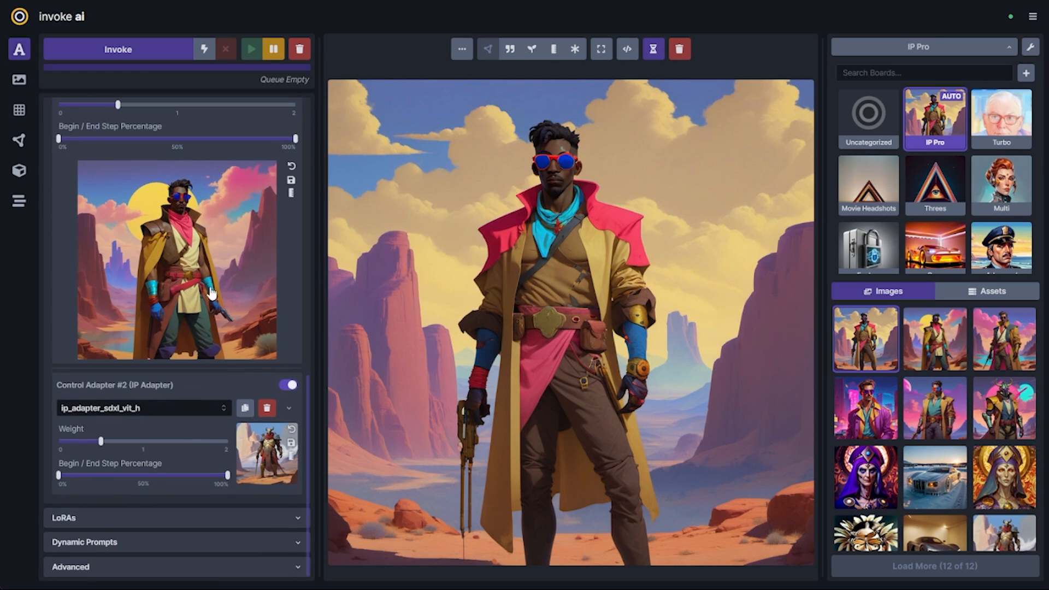
click(267, 408)
drag(468, 351, 203, 382)
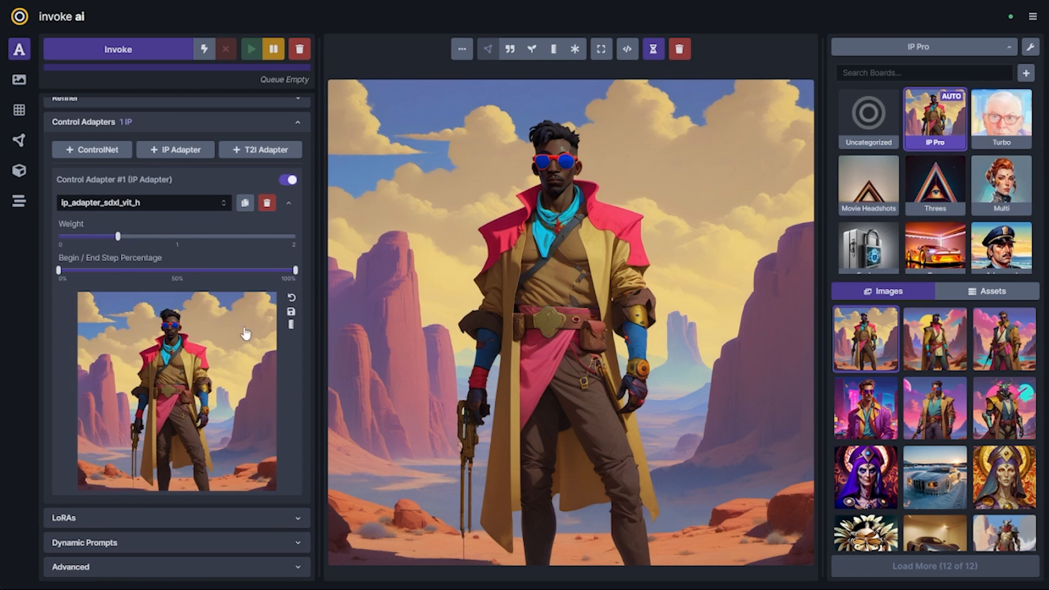
- Switch the IP Adapter model to ip-adapter-plus_sdxl_vit-h, set its weight to about 0.65, and generate an image
click(142, 202)
click(147, 295)
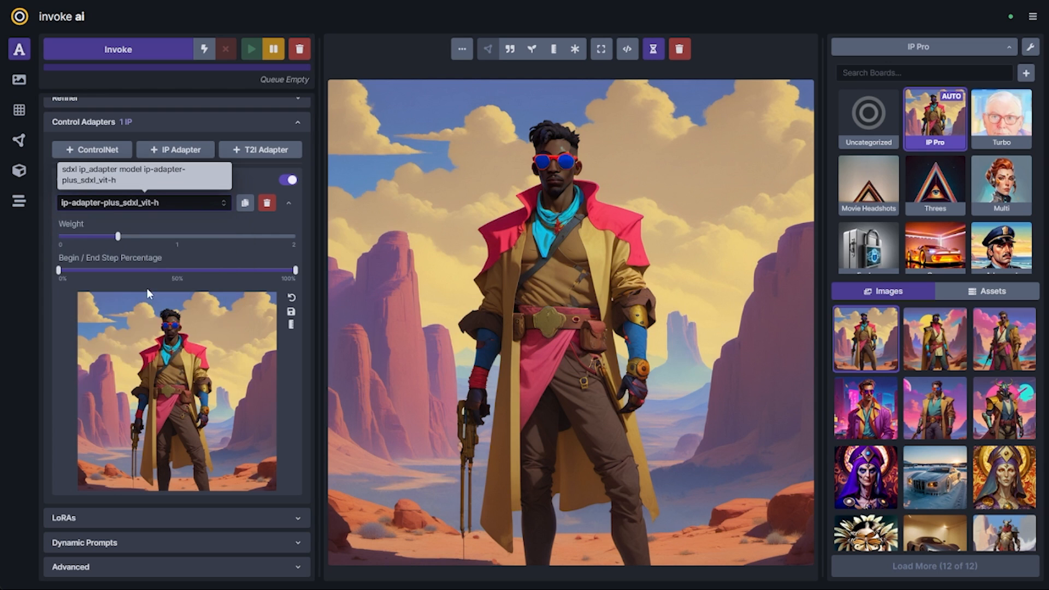
drag(127, 244, 137, 243)
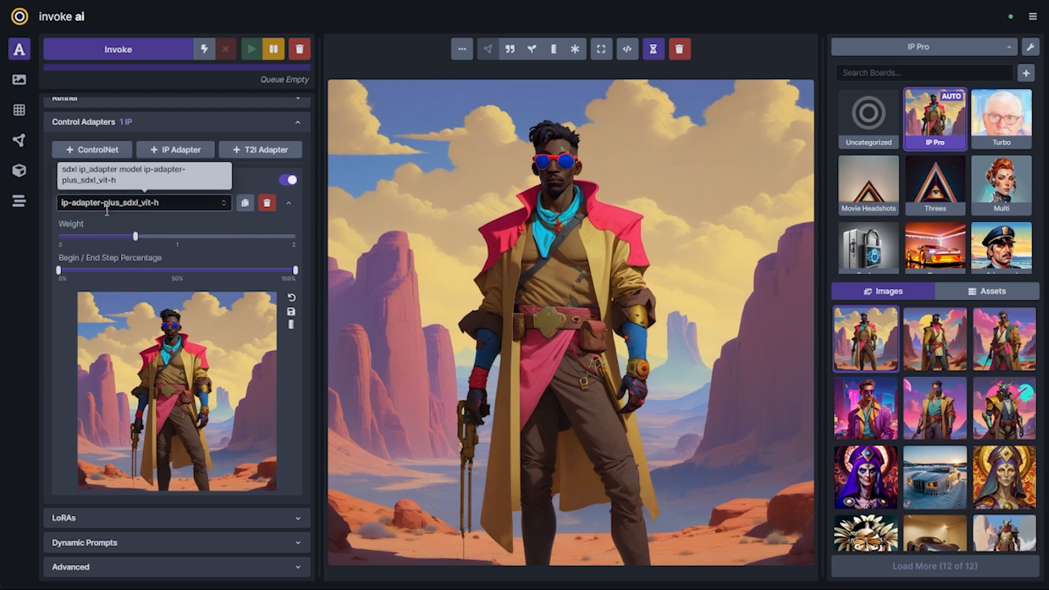
click(141, 53)
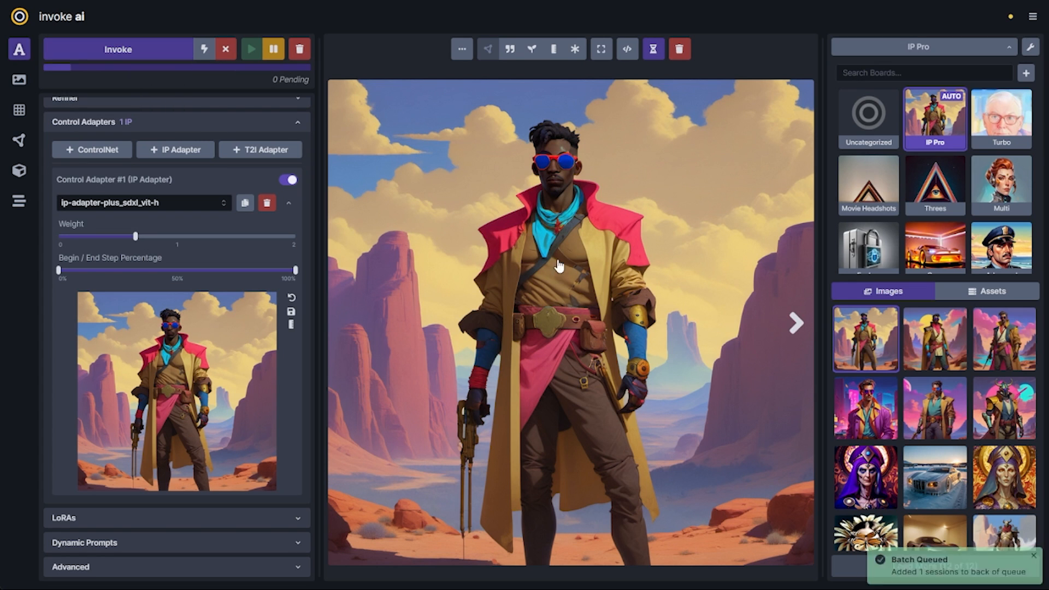
- Generate two more detective variations with the current prompt and IP Adapter settings
scroll(256, 380, up, 10)
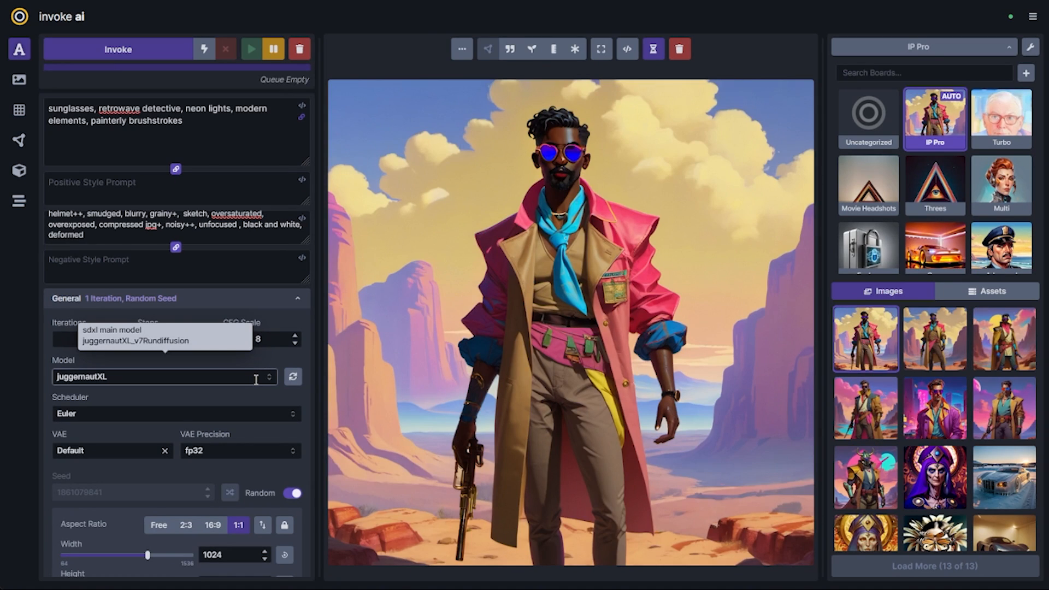
click(136, 52)
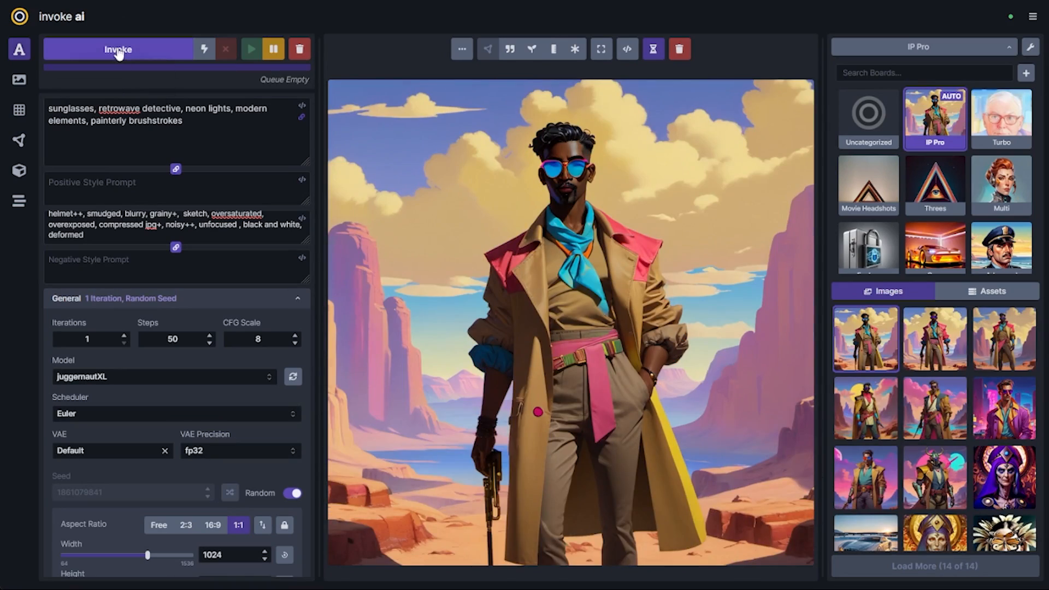
click(122, 58)
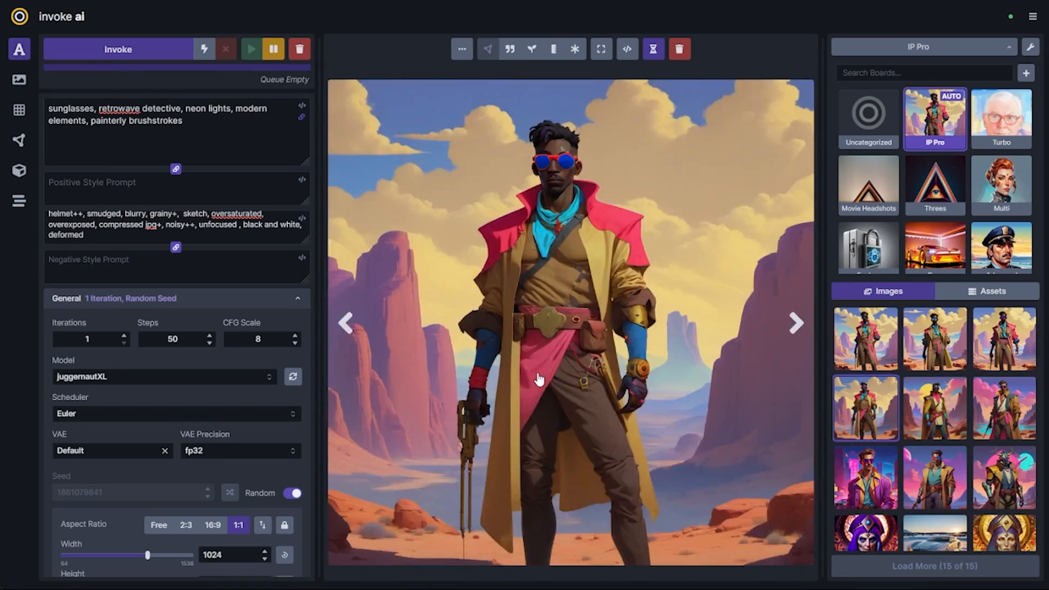
- Compare the newly generated detective variations with one another
key(Left)
key(Left)
key(Left)
key(Right)
key(Right)
key(Right)
key(Left)
key(Left)
key(Left)
key(Right)
key(Right)
key(Right)
- Send the detective with the pink-collared coat to the Unified Canvas and fit a 320×320 bounding box around his head and shoulders
click(461, 49)
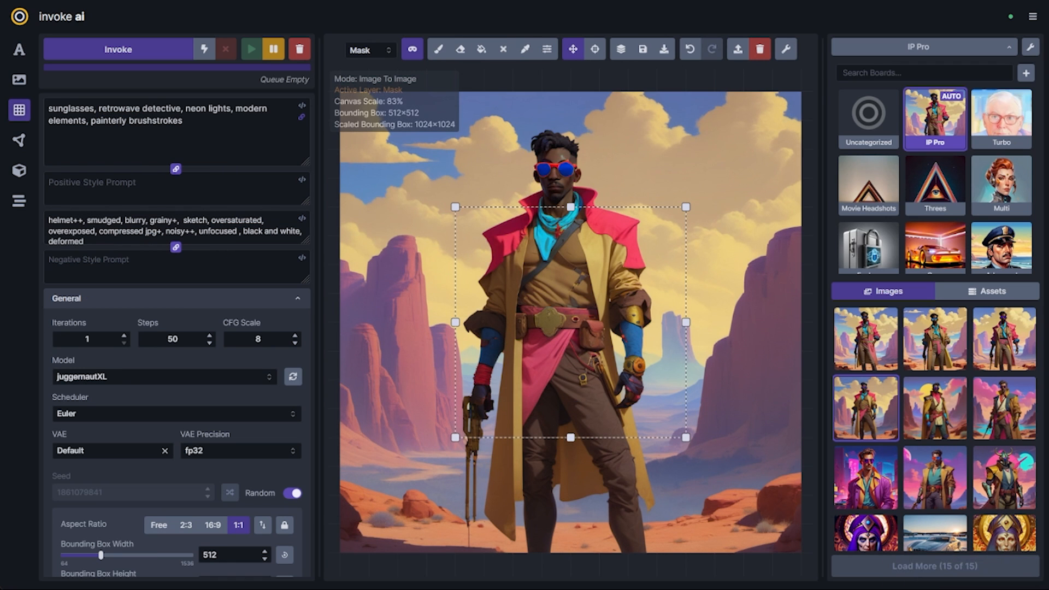
drag(644, 432, 631, 260)
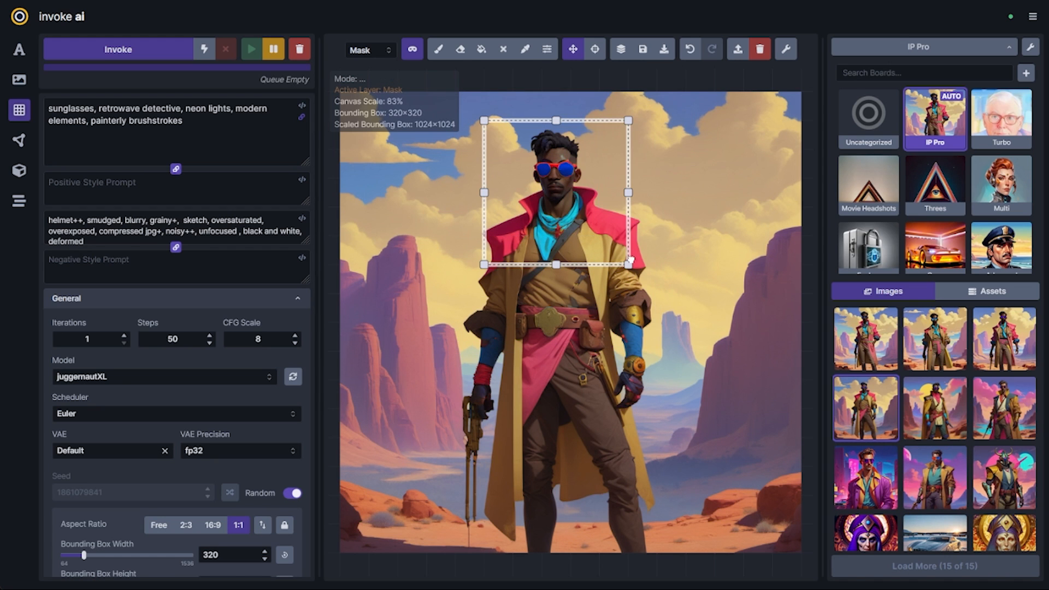
- Switch the IP Adapter model to ip_adapter_sdxl_vit_h for the canvas generation
scroll(258, 433, down, 5)
click(205, 451)
scroll(205, 451, down, 3)
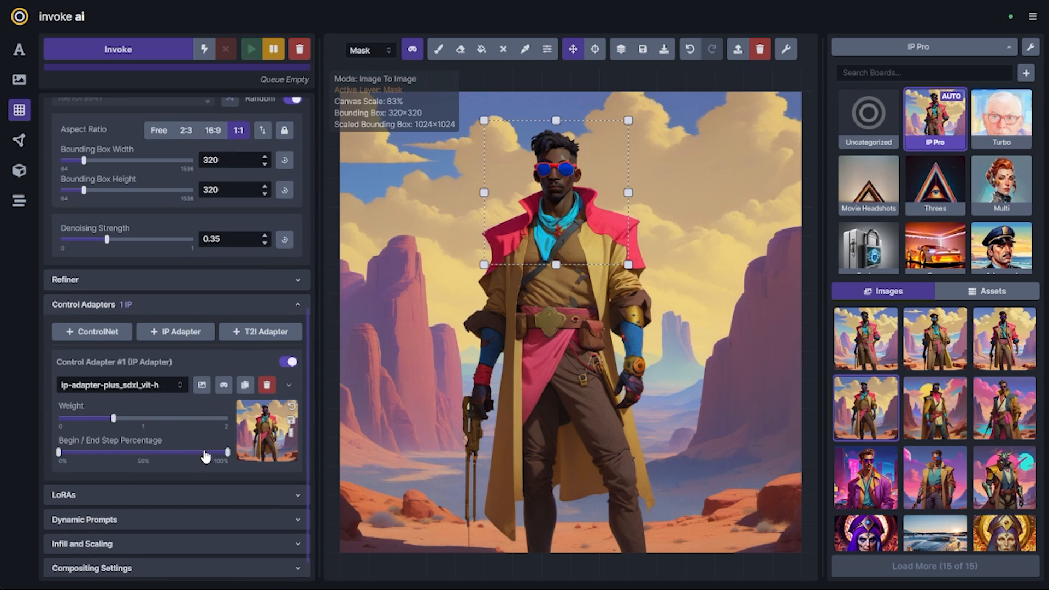
click(120, 385)
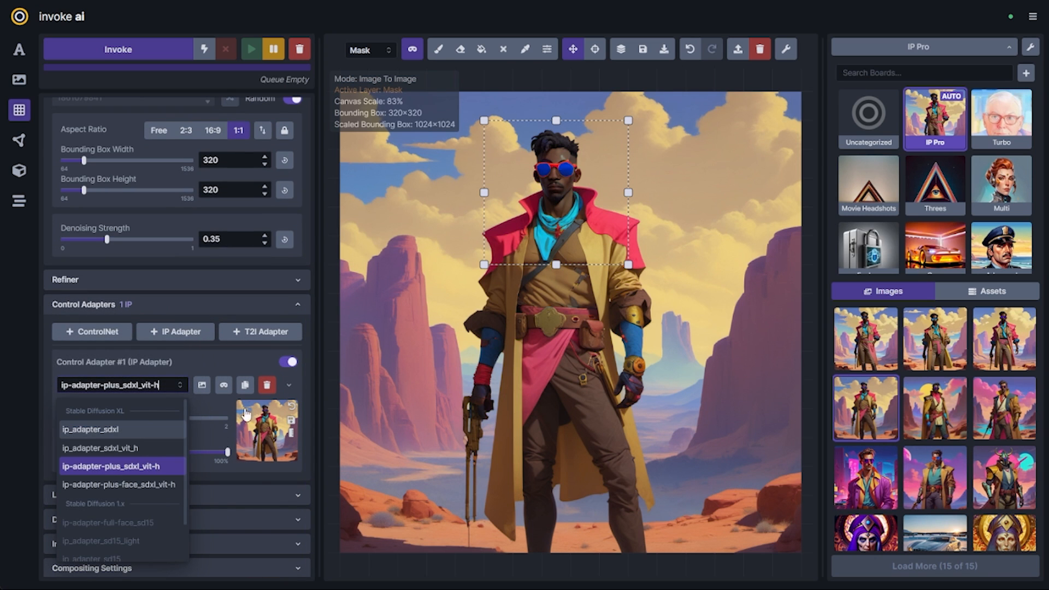
click(104, 448)
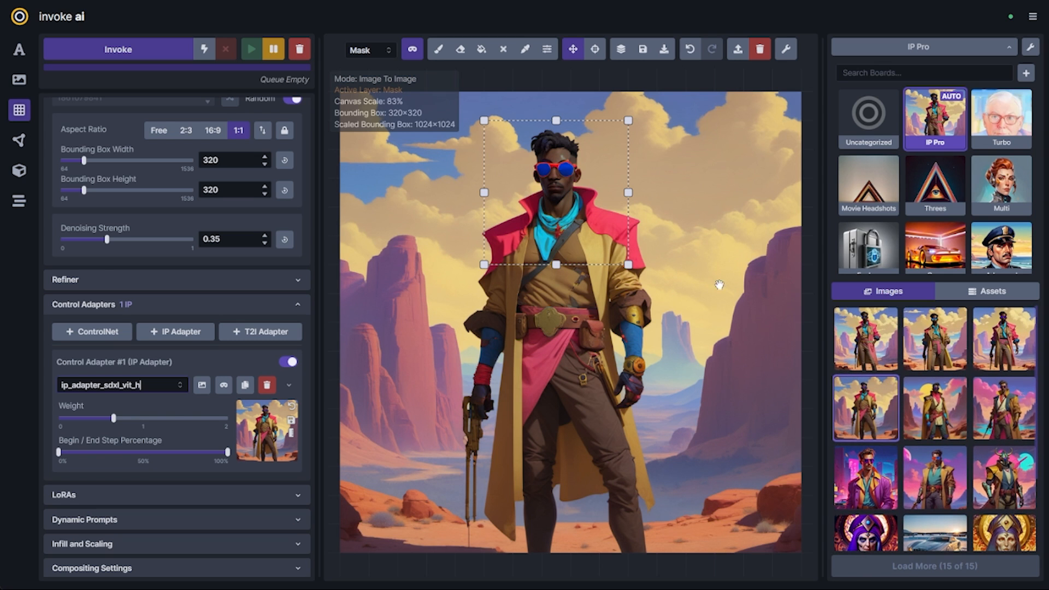
- Paint an inpaint mask over the detective's hair, face and neck
key(b)
drag(557, 189, 555, 159)
- Add an SDXLsoftedge ControlNet and set its end step percentage to about 25%
scroll(186, 403, down, 1)
click(119, 309)
scroll(130, 363, down, 3)
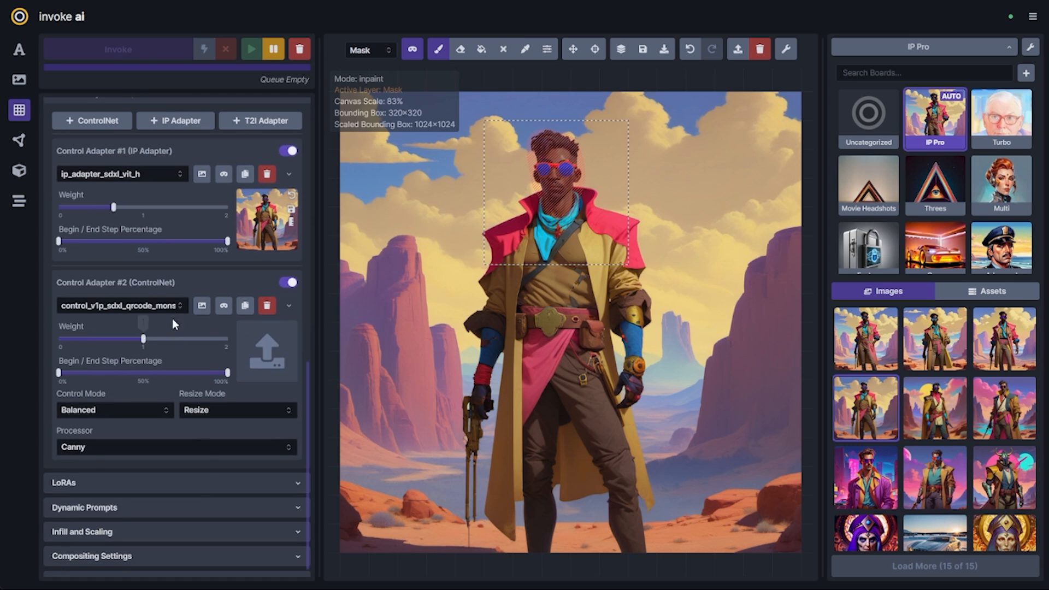
click(164, 305)
scroll(125, 451, down, 1)
click(126, 446)
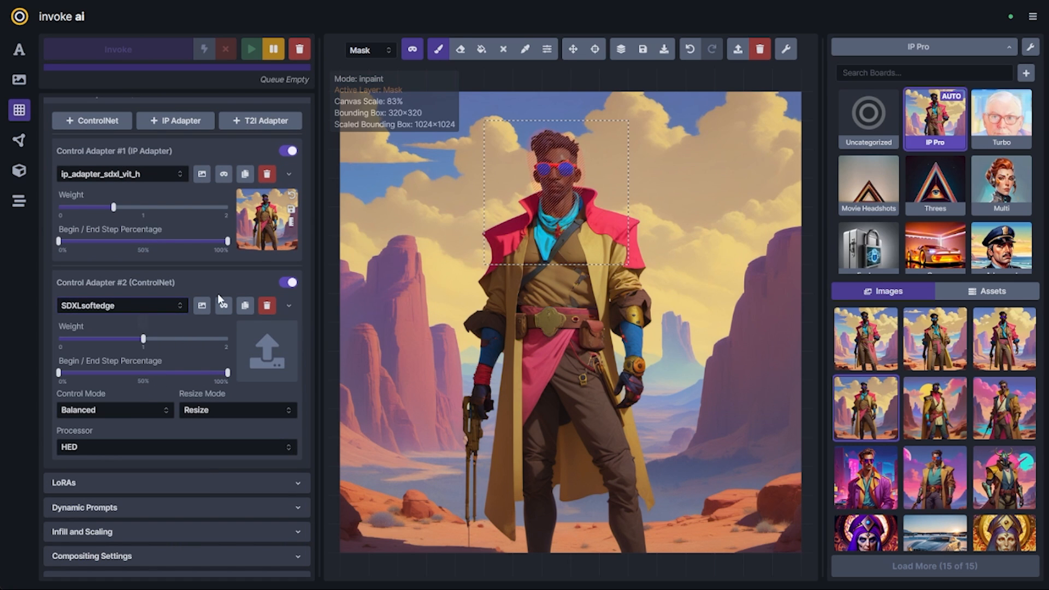
click(103, 374)
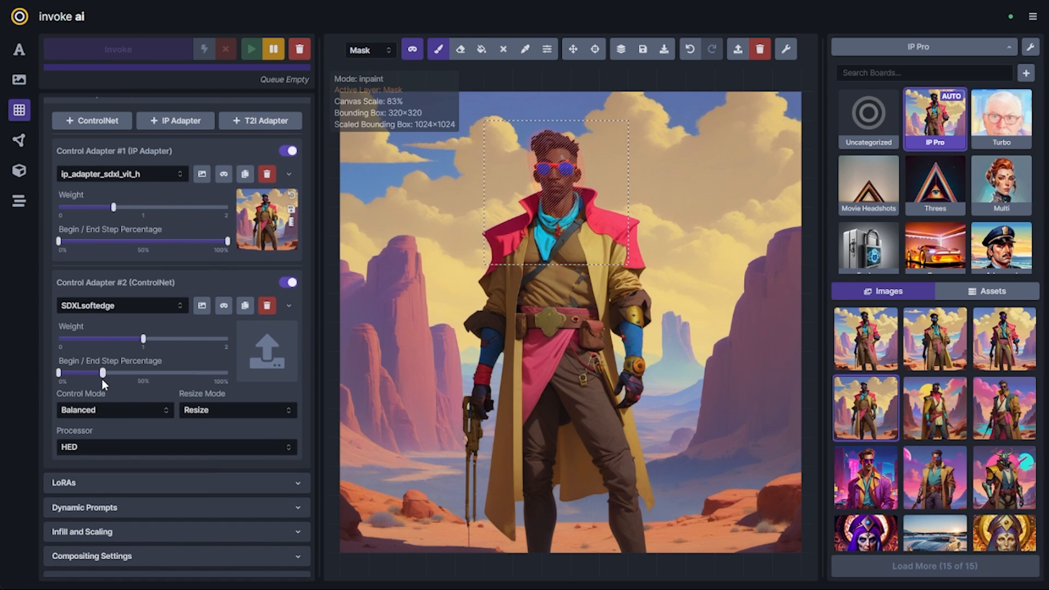
- Inpaint the masked head at a denoising strength of 0.75 and accept the result
scroll(102, 379, up, 4)
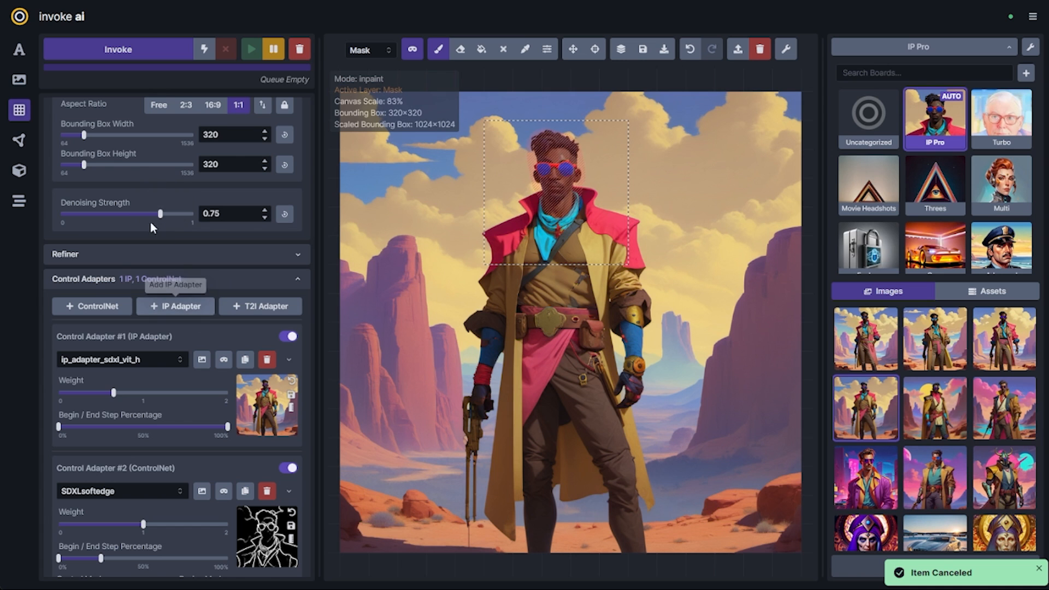
click(147, 54)
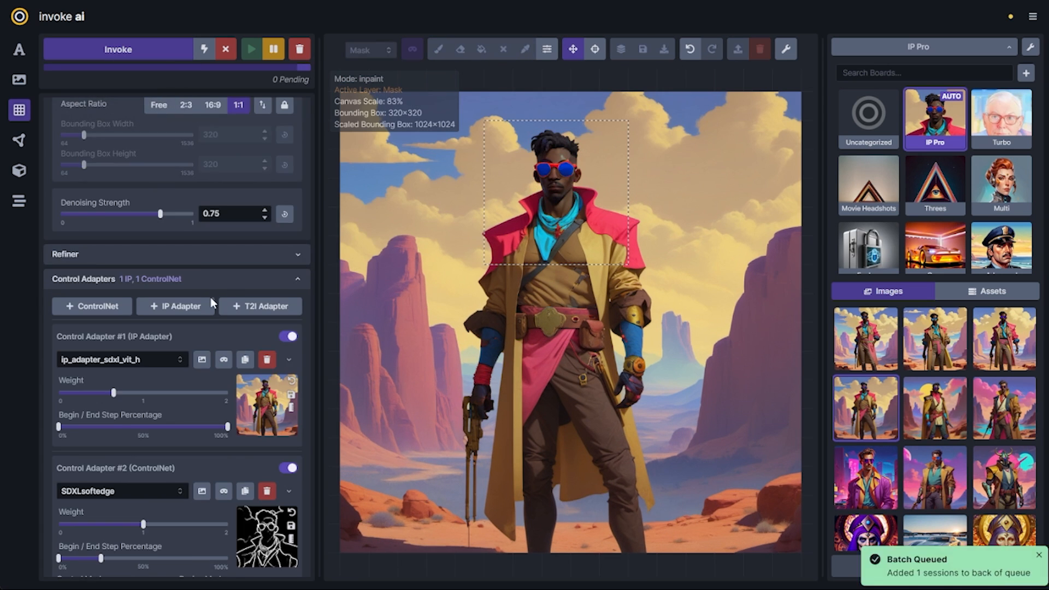
scroll(259, 296, up, 8)
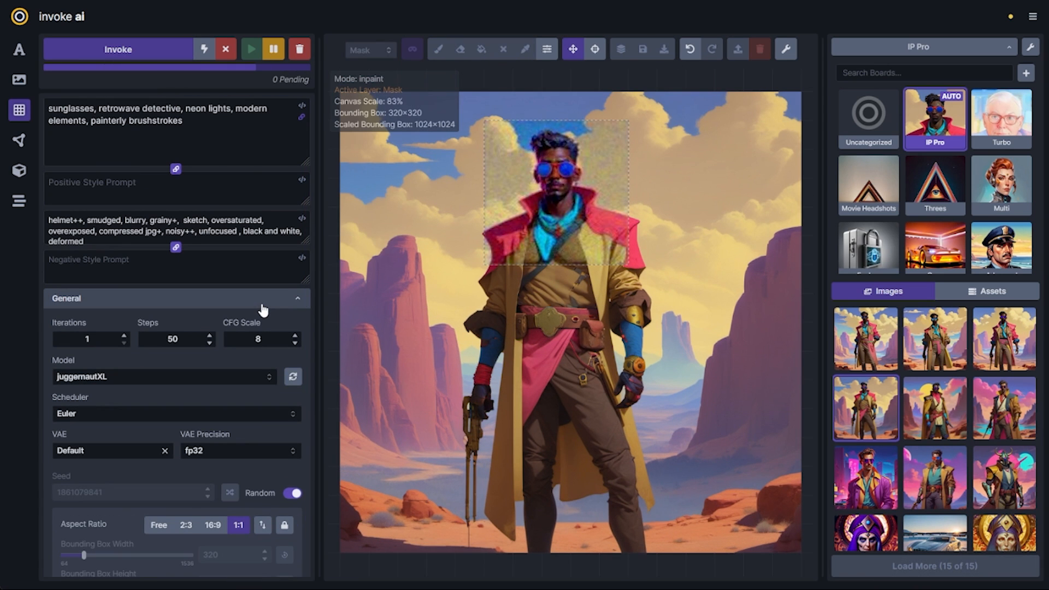
click(585, 558)
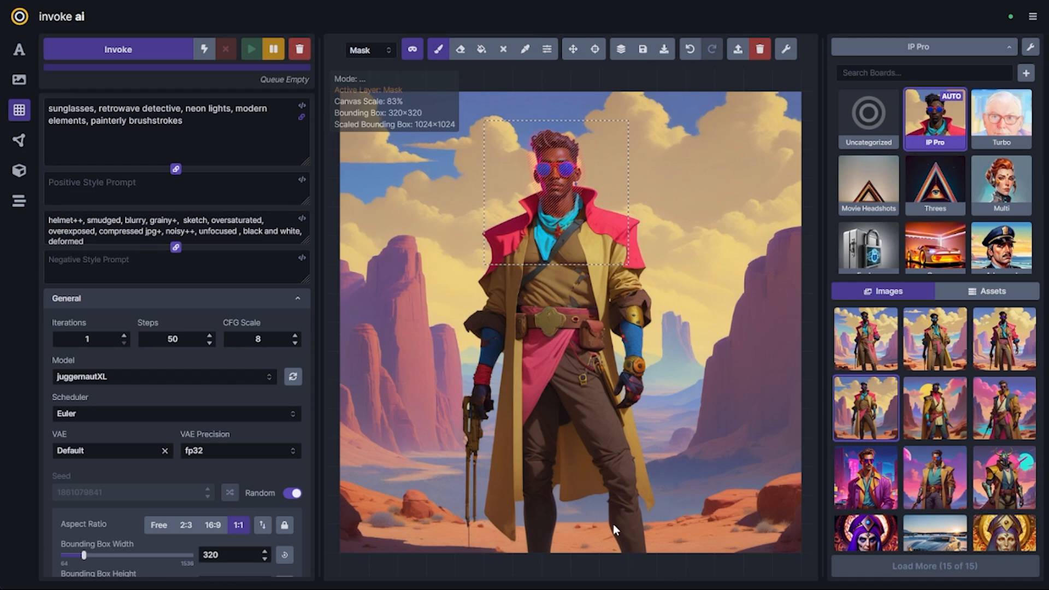
- Move and enlarge the bounding box to 1024×1024 so it covers the whole canvas image
key(v)
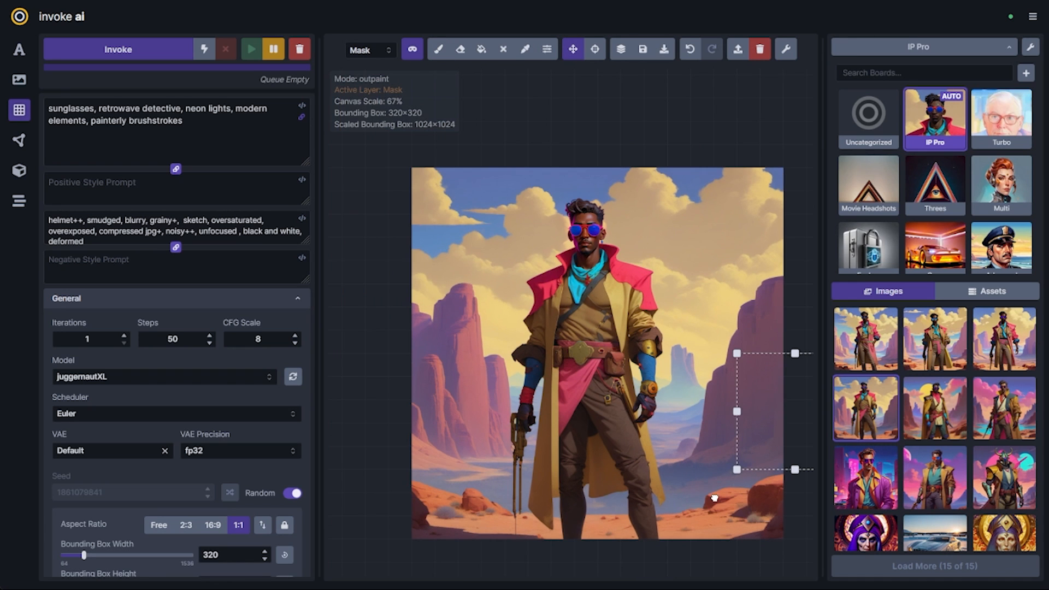
scroll(592, 280, up, 8)
drag(599, 227, 596, 426)
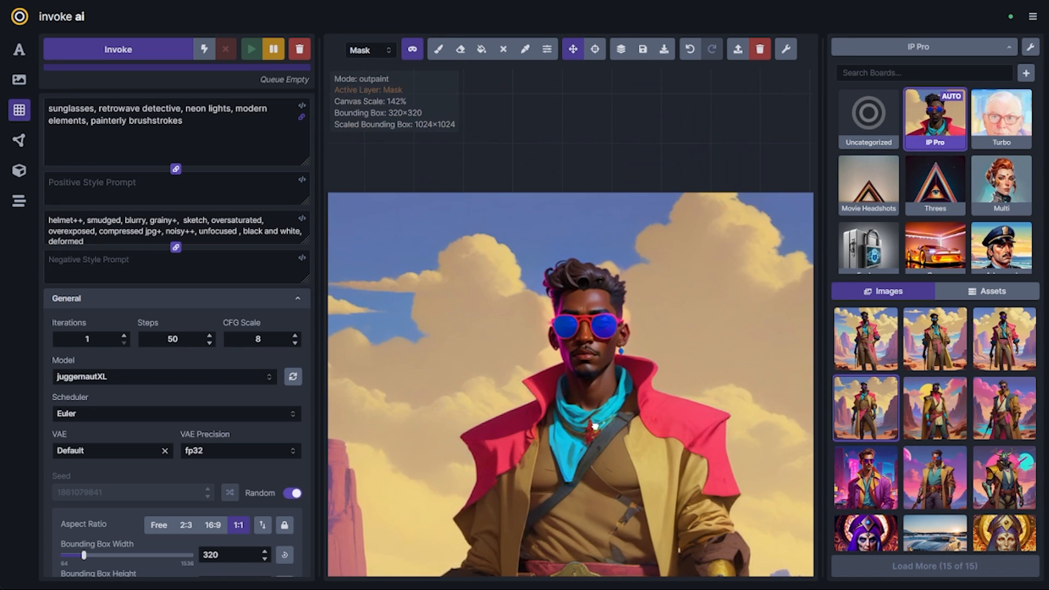
scroll(566, 281, down, 6)
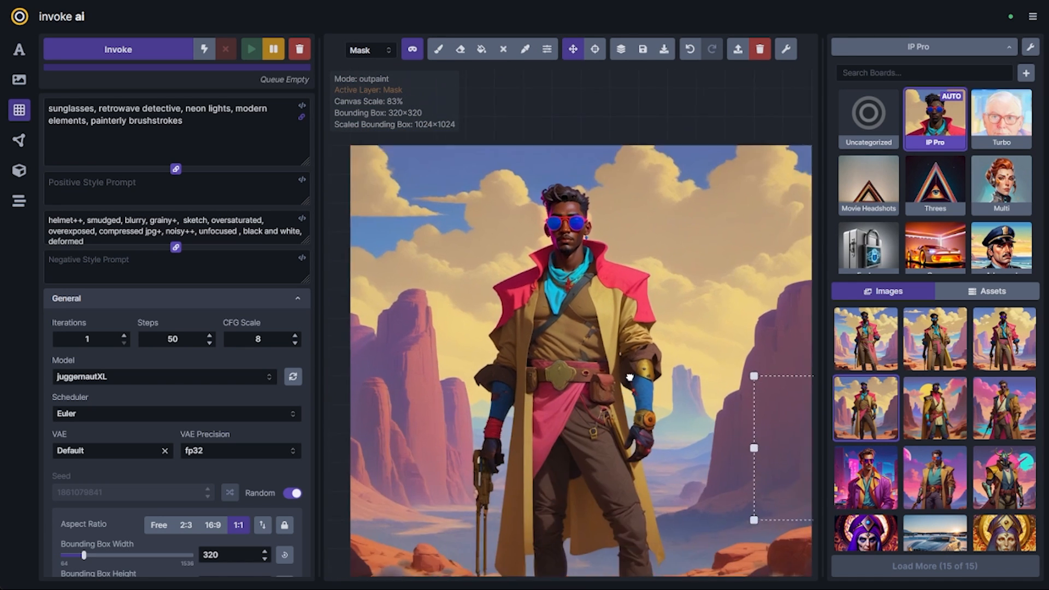
drag(753, 424, 682, 511)
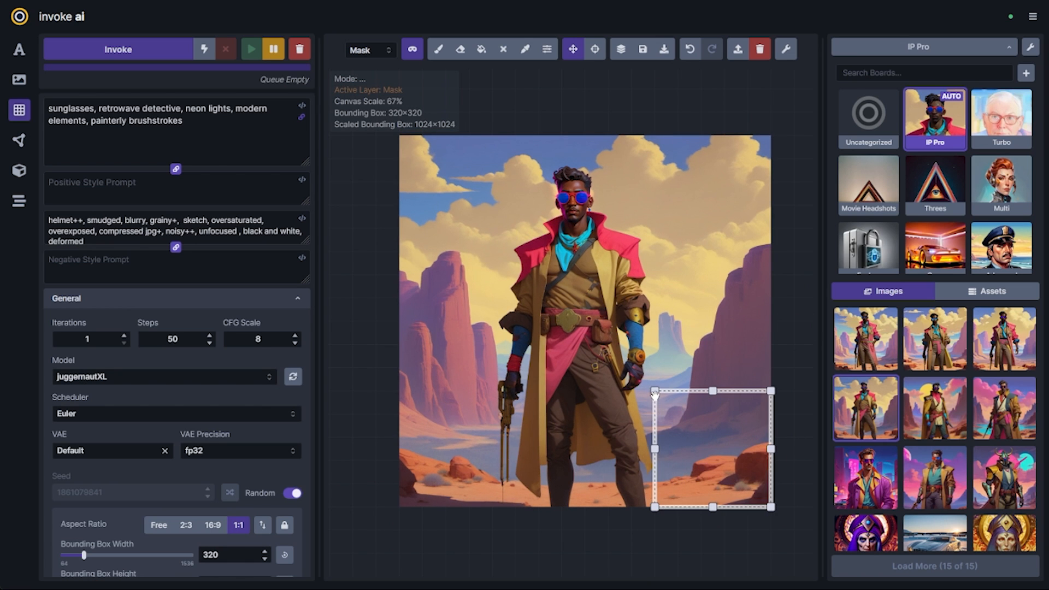
drag(655, 393, 404, 189)
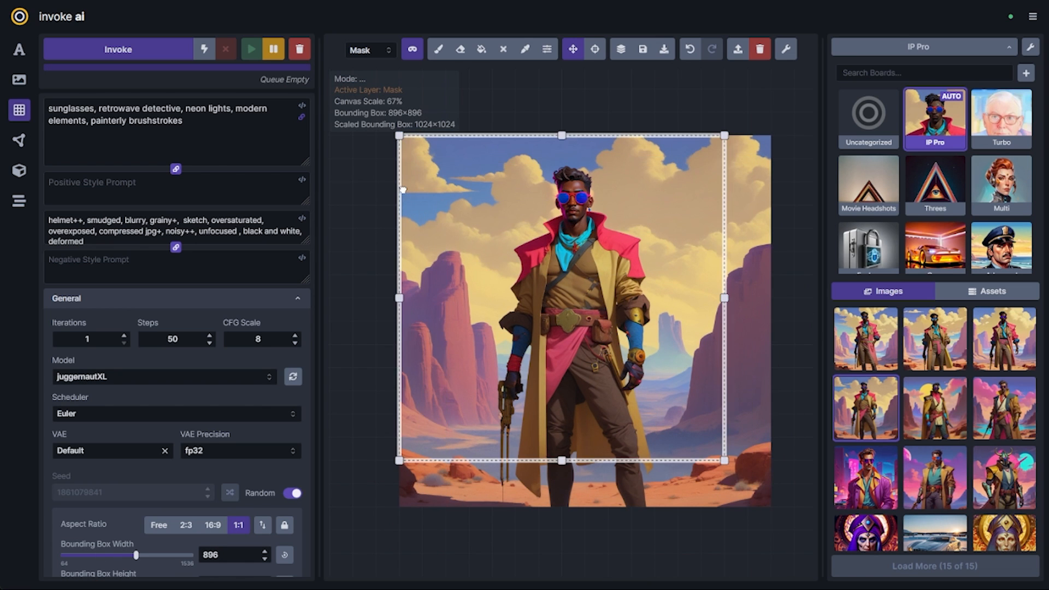
drag(726, 462, 774, 517)
- Inspect the inpainted face, collar and scarf up close on the canvas
scroll(664, 428, up, 3)
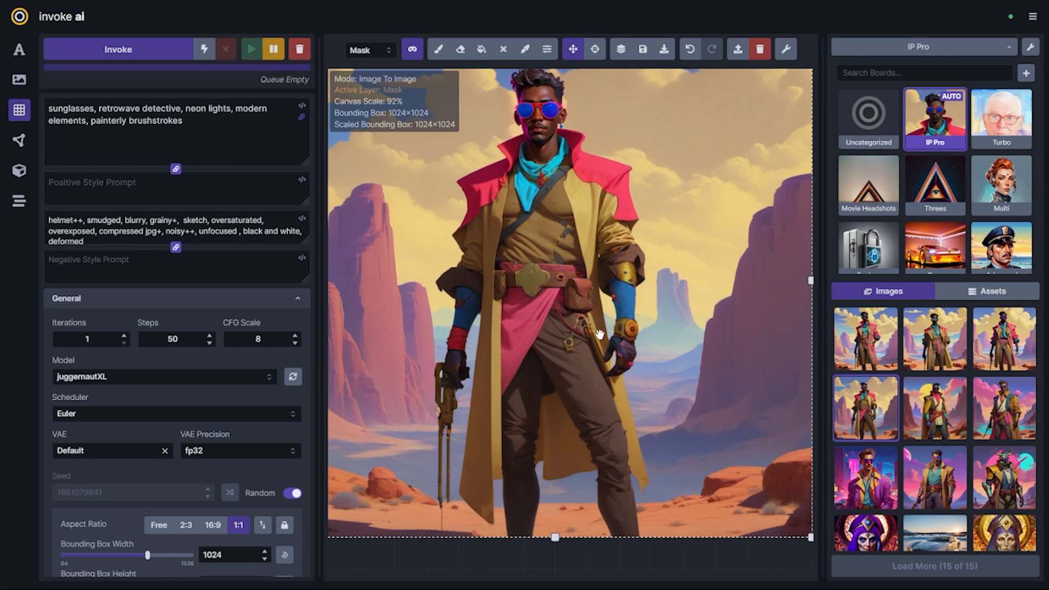
scroll(570, 261, up, 5)
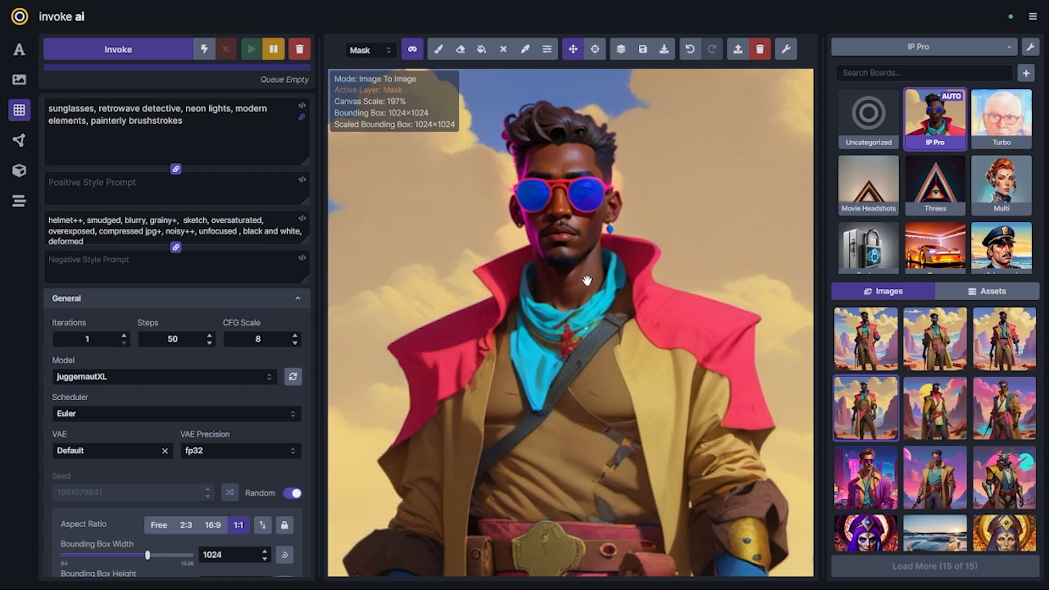
scroll(587, 280, down, 3)
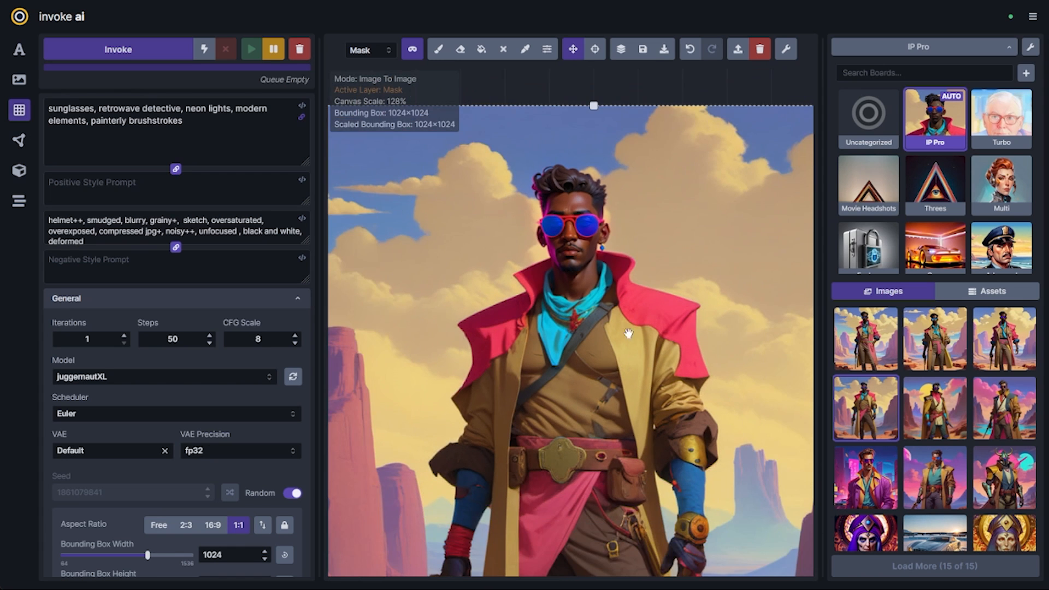
scroll(627, 317, up, 6)
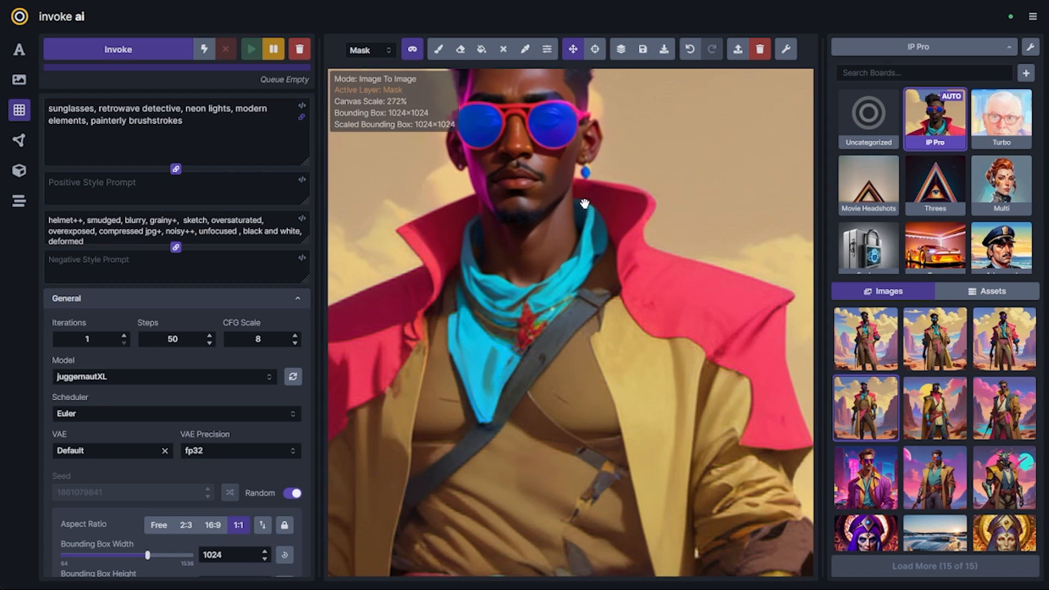
scroll(596, 297, down, 2)
- View the original horned warrior image in the gallery and compare it with the detective on the canvas
click(19, 49)
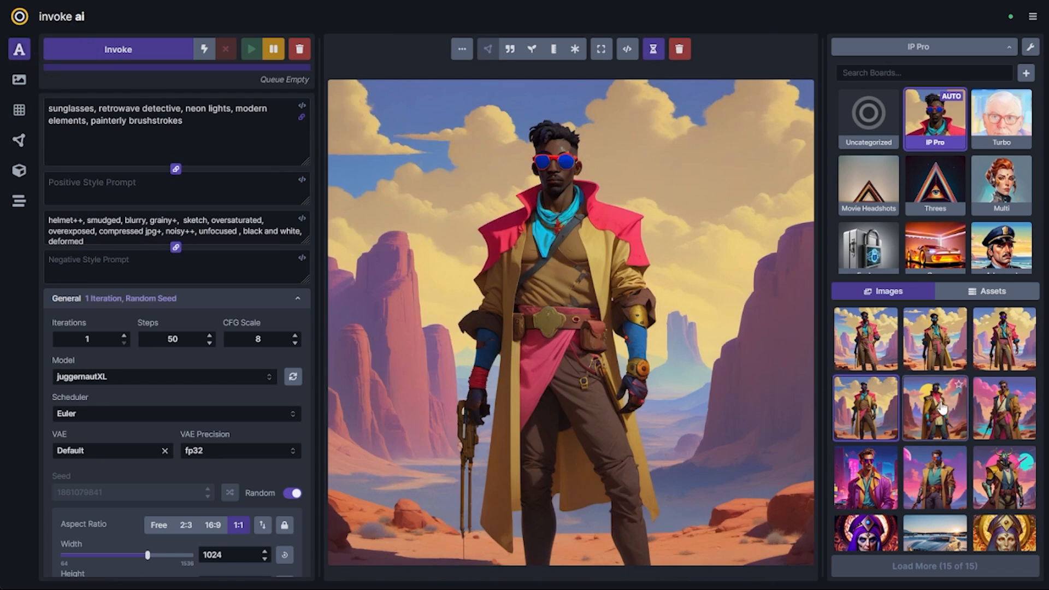
scroll(1000, 465, down, 3)
click(999, 521)
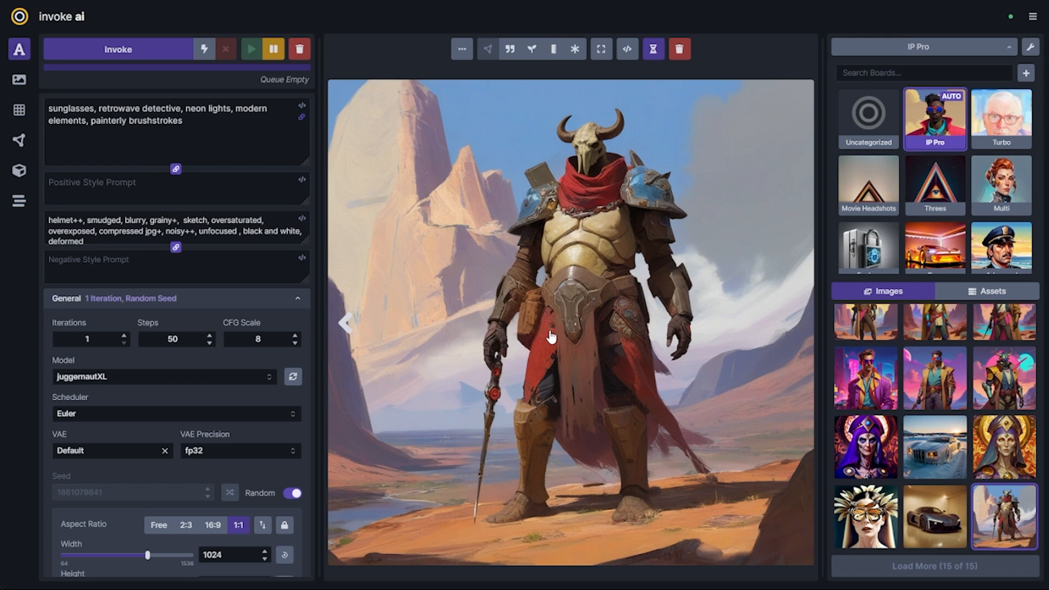
key(3)
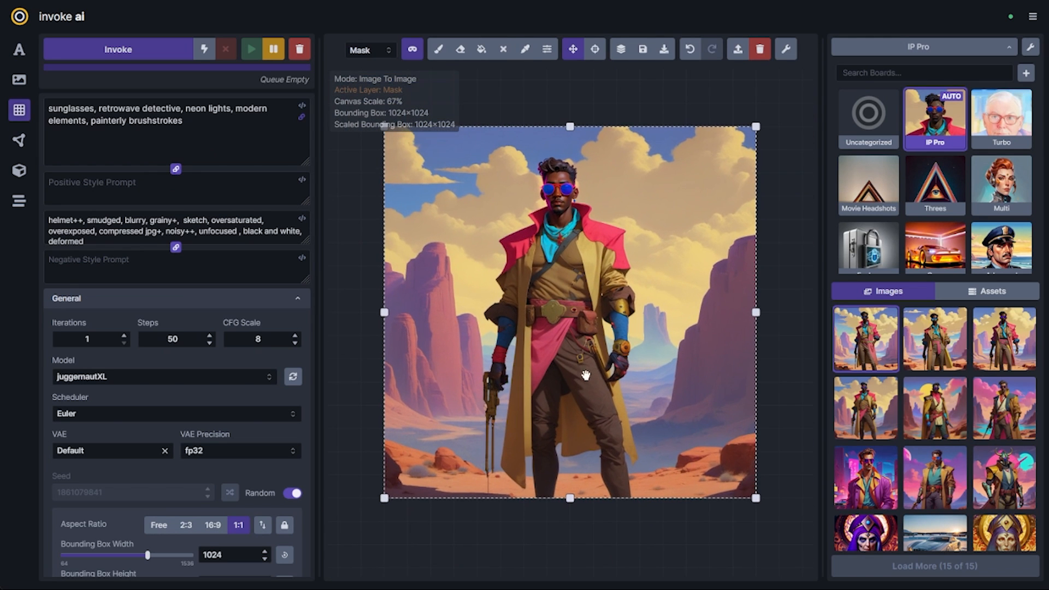
drag(550, 314, 557, 345)
scroll(558, 346, up, 3)
scroll(558, 346, down, 2)
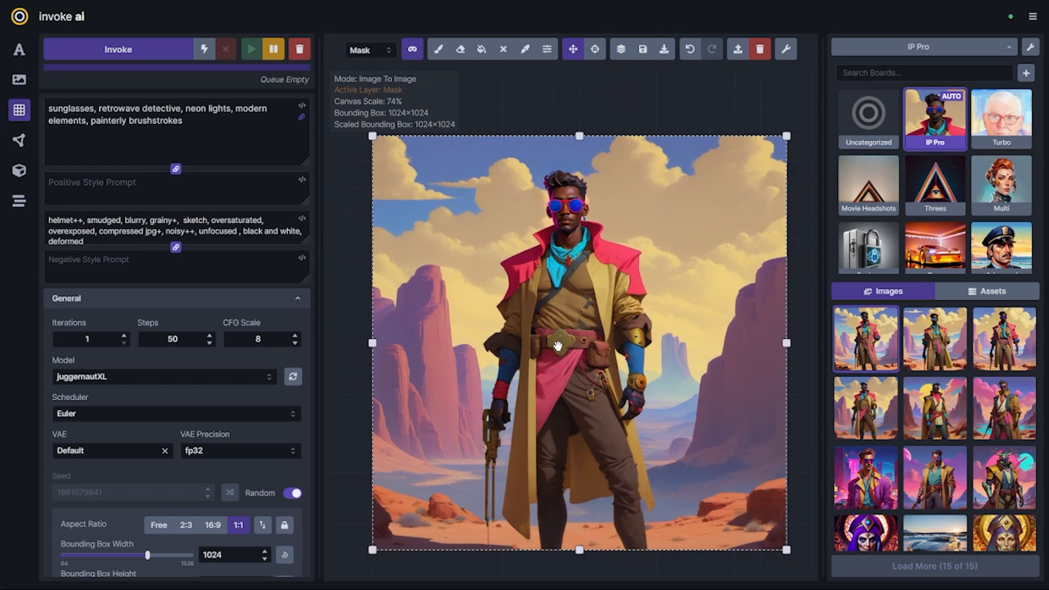
scroll(558, 345, up, 1)
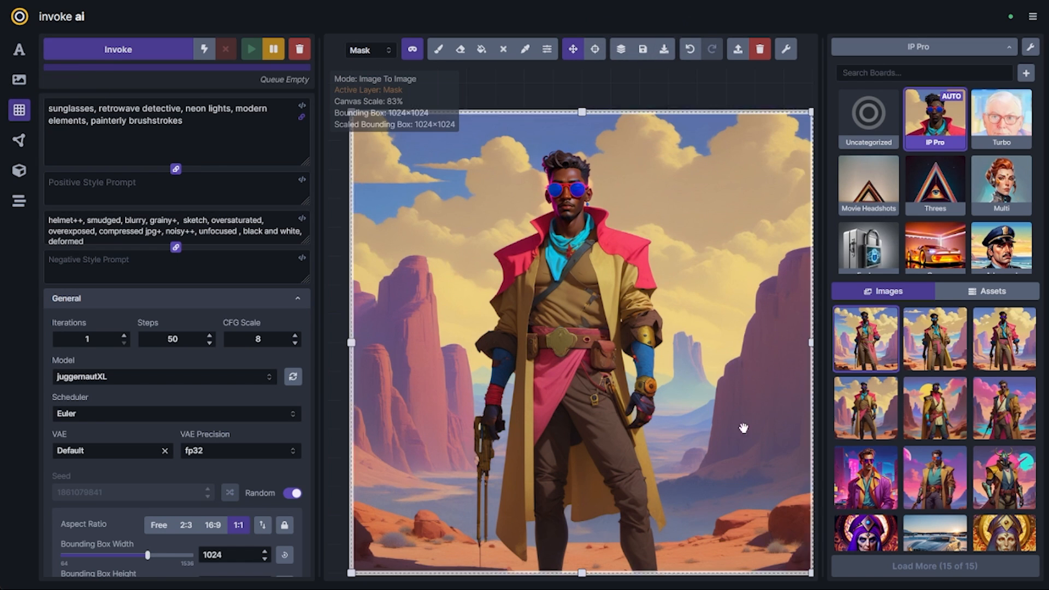
- Use the inpainted detective as the Image to Image initial image and set the denoising strength to 0.45
click(20, 82)
drag(549, 333, 386, 334)
scroll(164, 382, down, 4)
drag(159, 407, 122, 413)
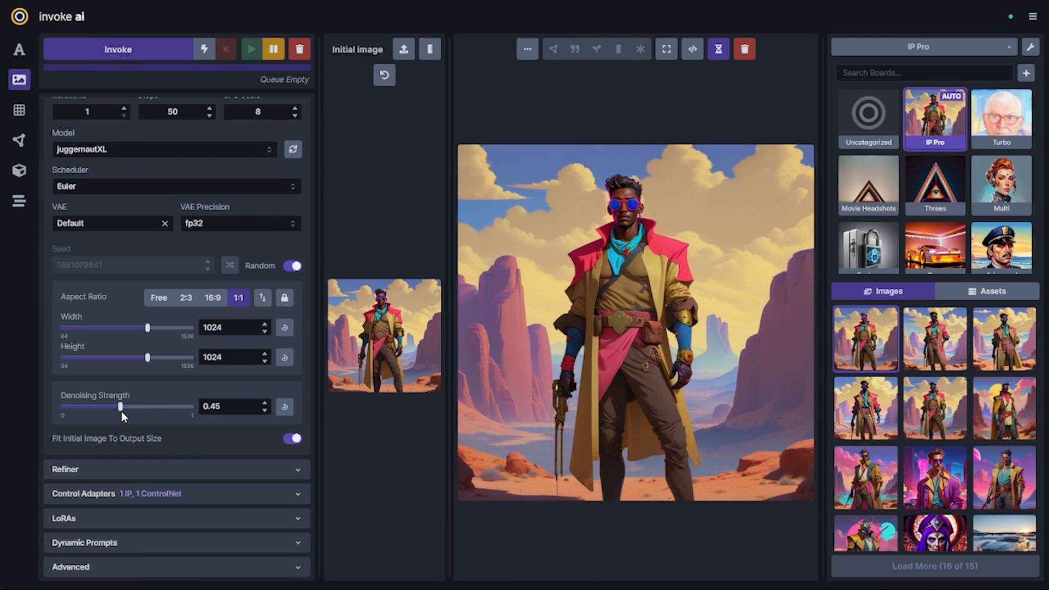
- Replace the ControlNet's control image with the full inpainted detective
click(159, 494)
scroll(179, 457, down, 5)
drag(536, 361, 263, 465)
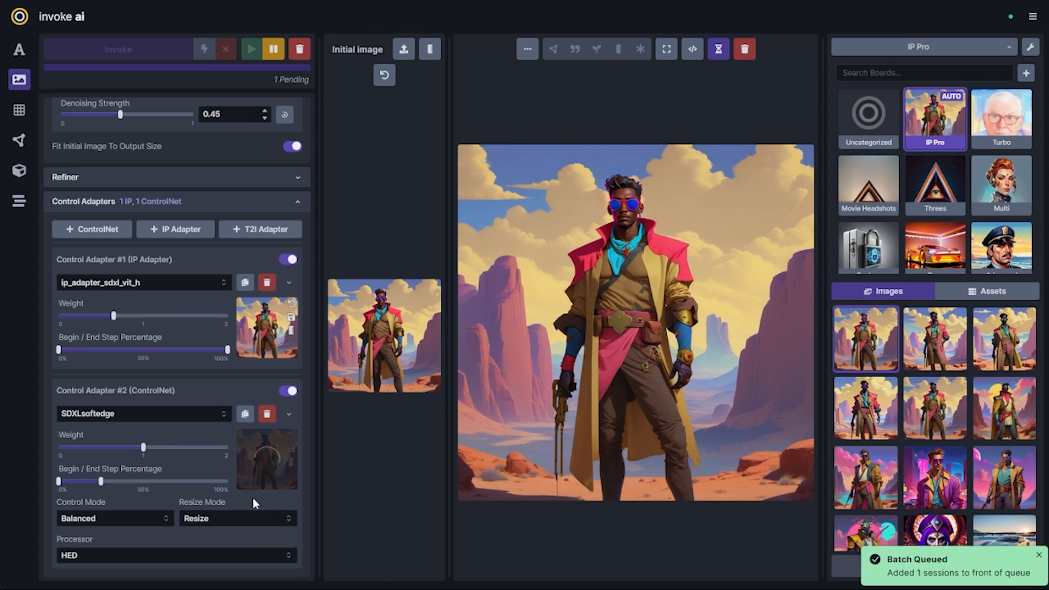
- Add a second IP Adapter using ip_adapter_sdxl_vit_h with the horned warrior as reference and a weight of about 0.62
click(187, 229)
scroll(180, 328, down, 3)
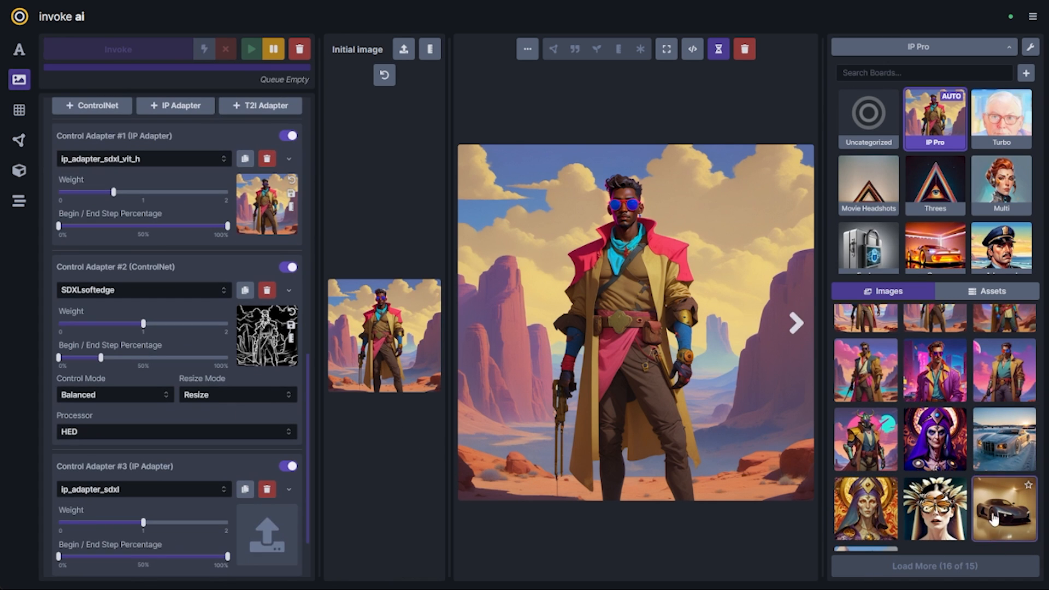
scroll(934, 437, down, 1)
drag(866, 516, 267, 533)
click(112, 523)
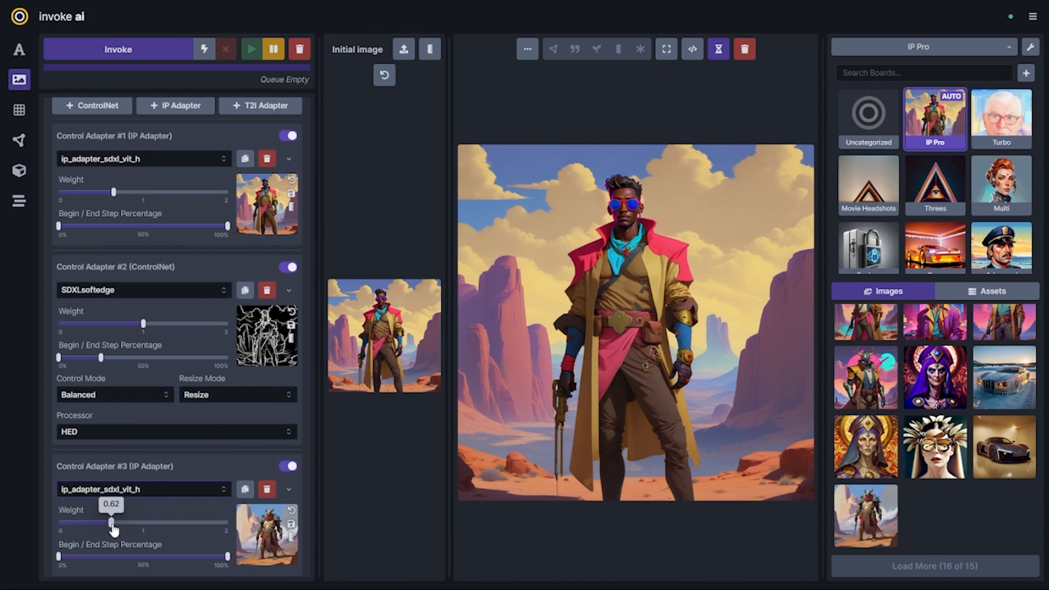
- Set the ControlNet processor's detect resolution and image resolution to 1024
click(289, 290)
scroll(248, 447, down, 3)
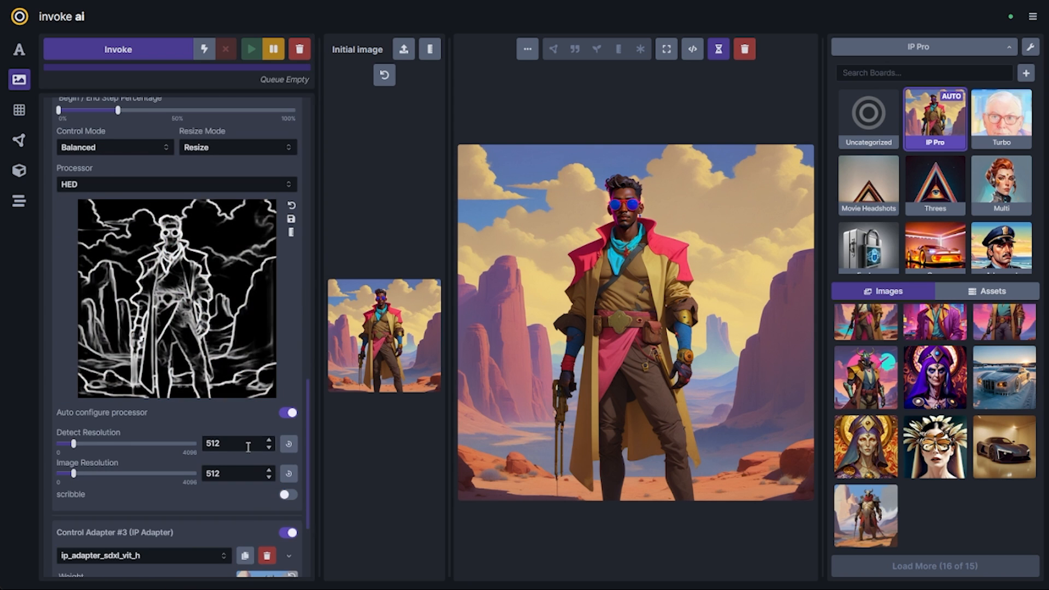
double_click(236, 472)
text(1)
click(43, 485)
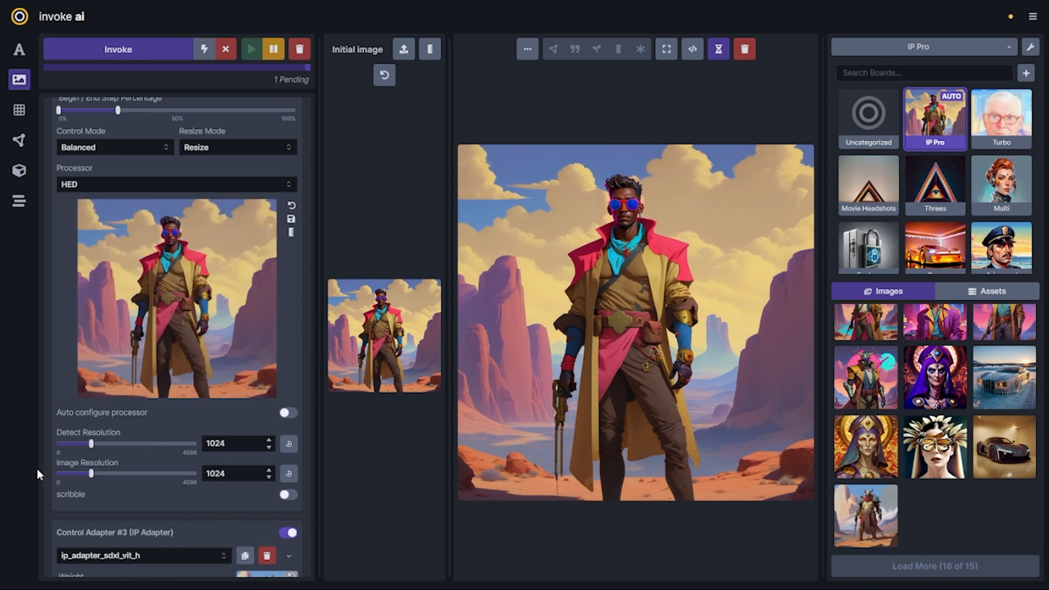
- Collapse the ControlNet's detailed settings and generate a new Image to Image result
scroll(223, 460, up, 7)
click(290, 415)
scroll(246, 421, up, 5)
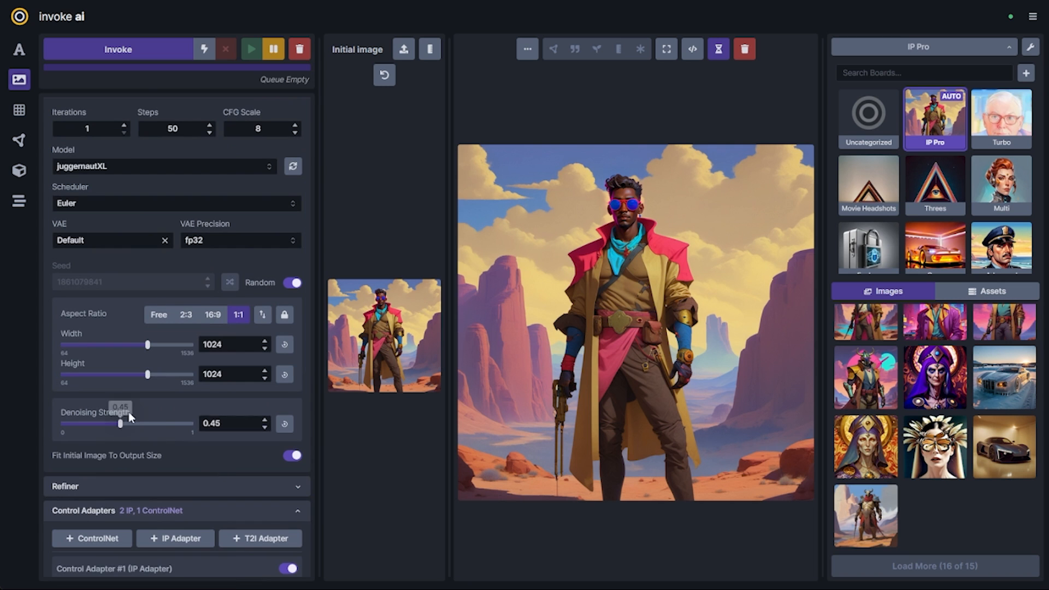
click(82, 50)
scroll(235, 328, up, 4)
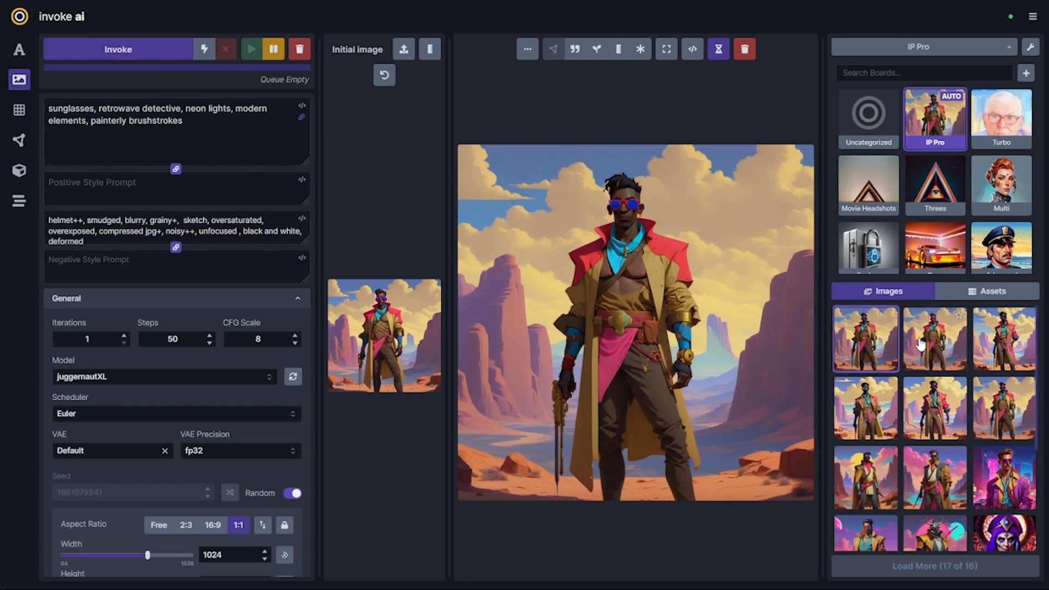
- Lower the first IP Adapter's weight to about 0.45 and generate several more variations of the detective
scroll(212, 274, down, 5)
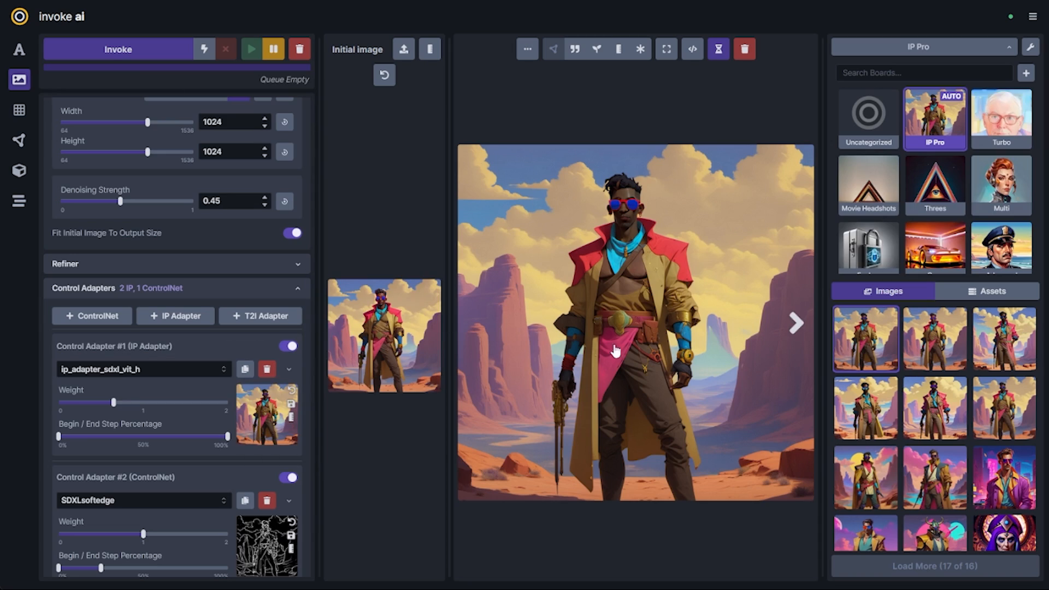
scroll(213, 219, up, 5)
click(212, 153)
key(ctrl+Return)
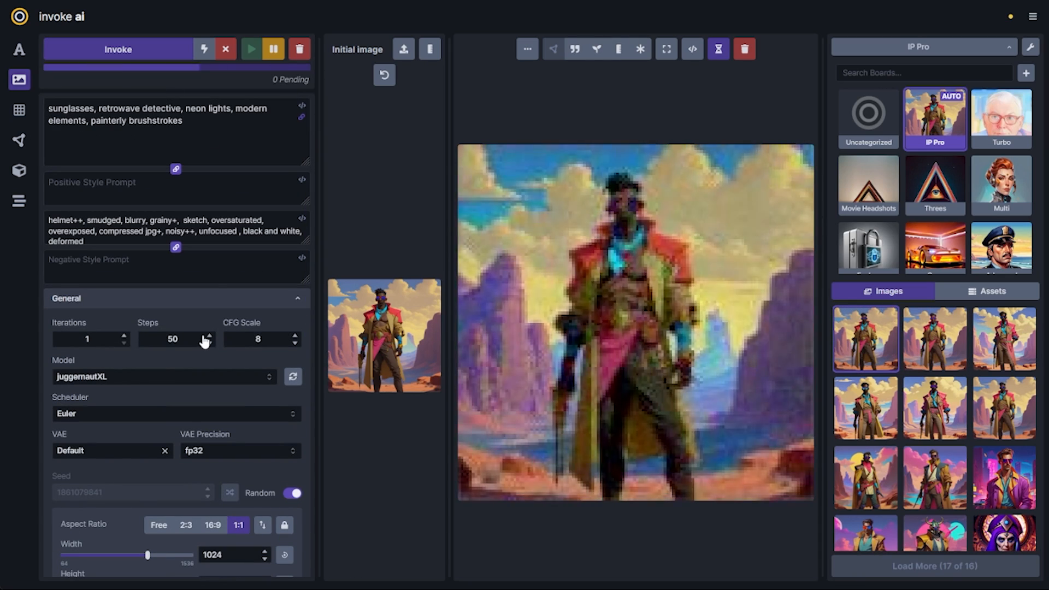
scroll(219, 383, down, 10)
scroll(243, 414, up, 3)
scroll(197, 391, down, 1)
key(ctrl+Return)
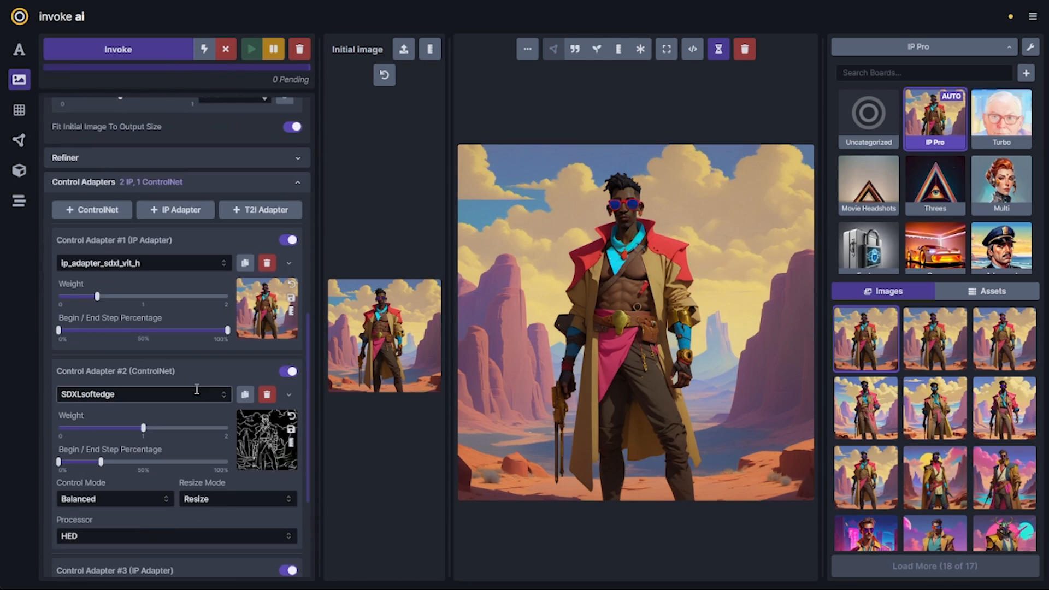
scroll(167, 435, up, 10)
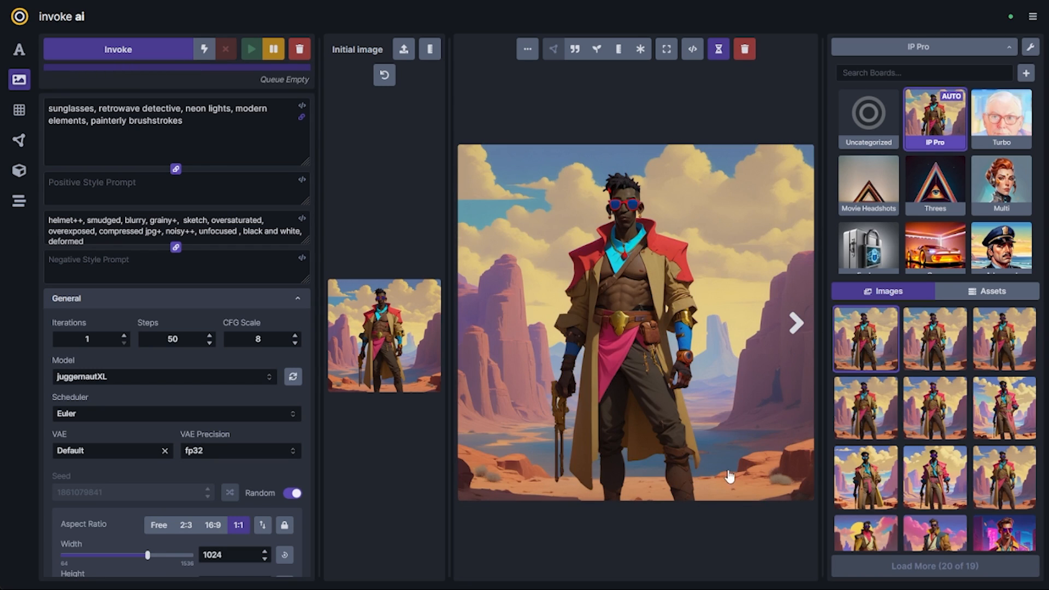
click(995, 356)
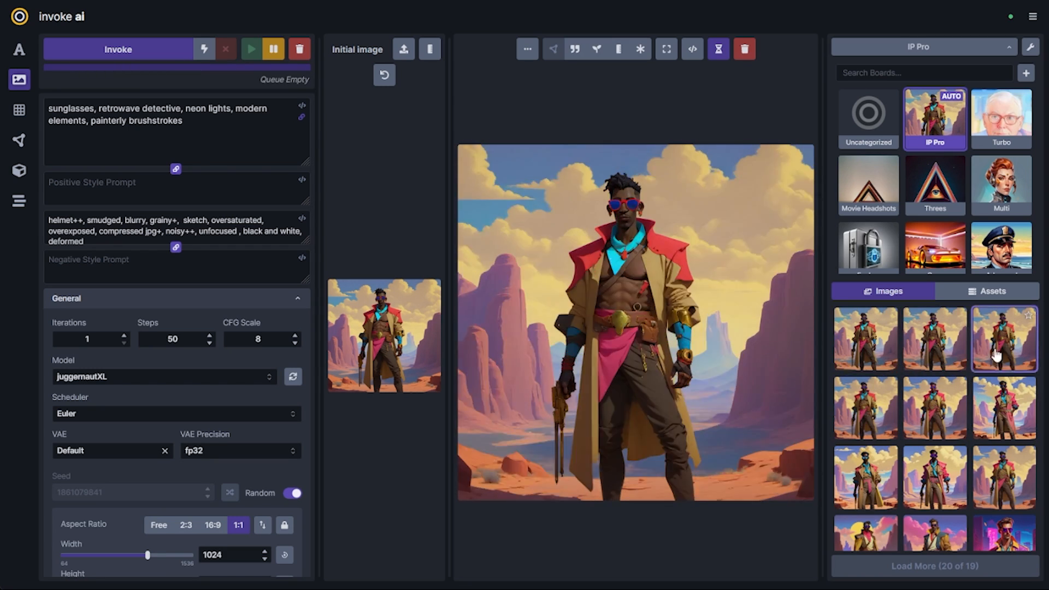
key(ctrl+Return)
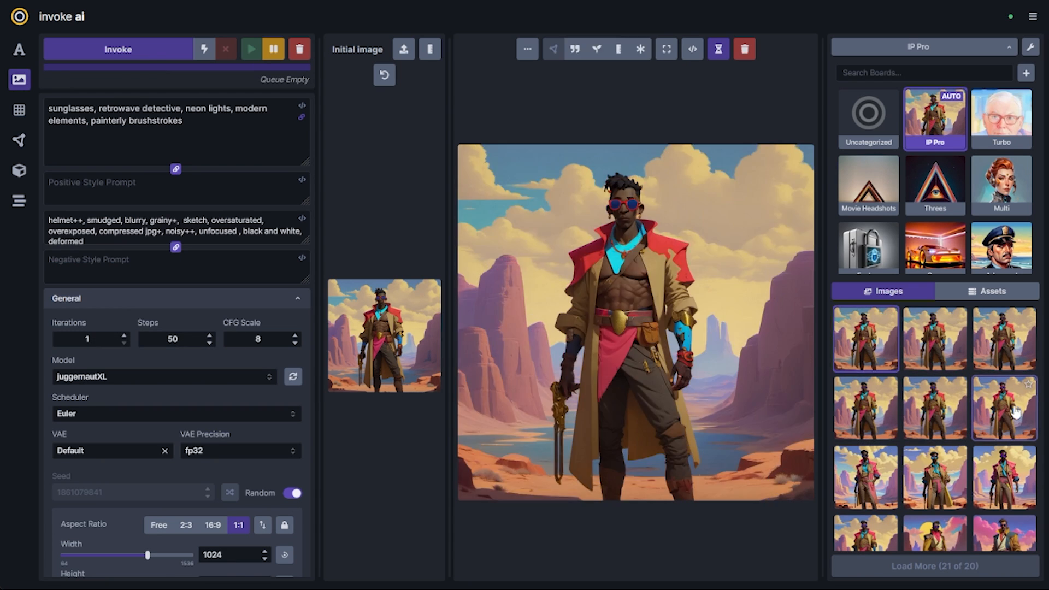
- Set the denoising strength to 0.7 and generate another image, keeping the adapters enabled
scroll(265, 378, down, 12)
drag(514, 372, 283, 313)
scroll(275, 425, up, 12)
scroll(275, 424, down, 12)
scroll(275, 424, up, 12)
scroll(219, 328, down, 7)
drag(120, 263, 154, 263)
key(ctrl+Return)
scroll(253, 387, down, 5)
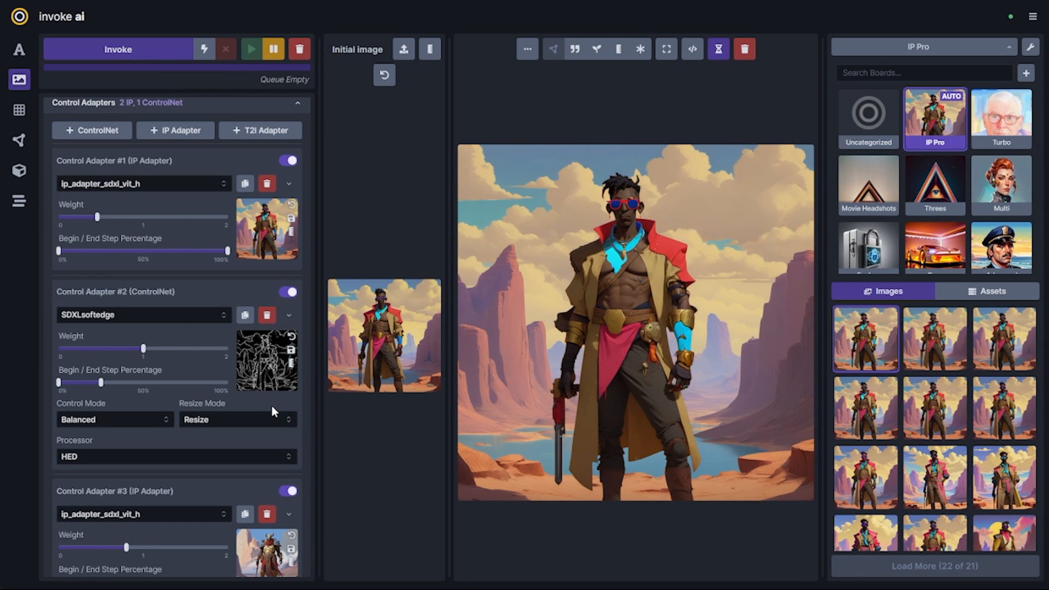
- Send the newest detective image to the Unified Canvas and move the 320×320 bounding box over his head and upper chest
click(527, 50)
click(574, 225)
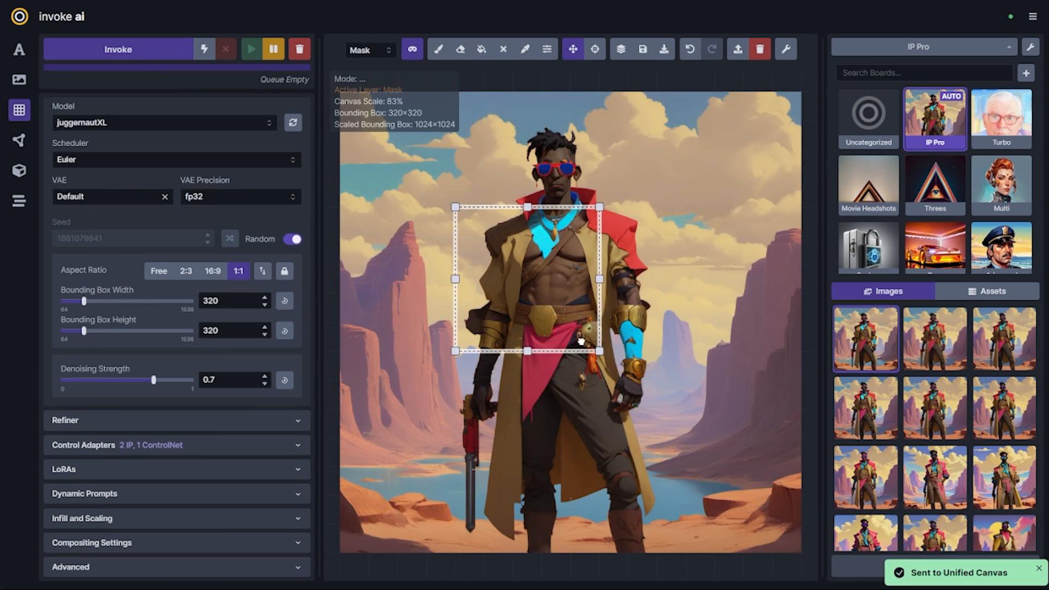
drag(581, 337, 608, 251)
- Mask the detective's face, inpaint it at 0.7 denoising strength with the control adapters, and accept the result
drag(555, 139, 558, 205)
click(147, 453)
scroll(163, 253, down, 9)
key(ctrl+Return)
scroll(188, 273, up, 8)
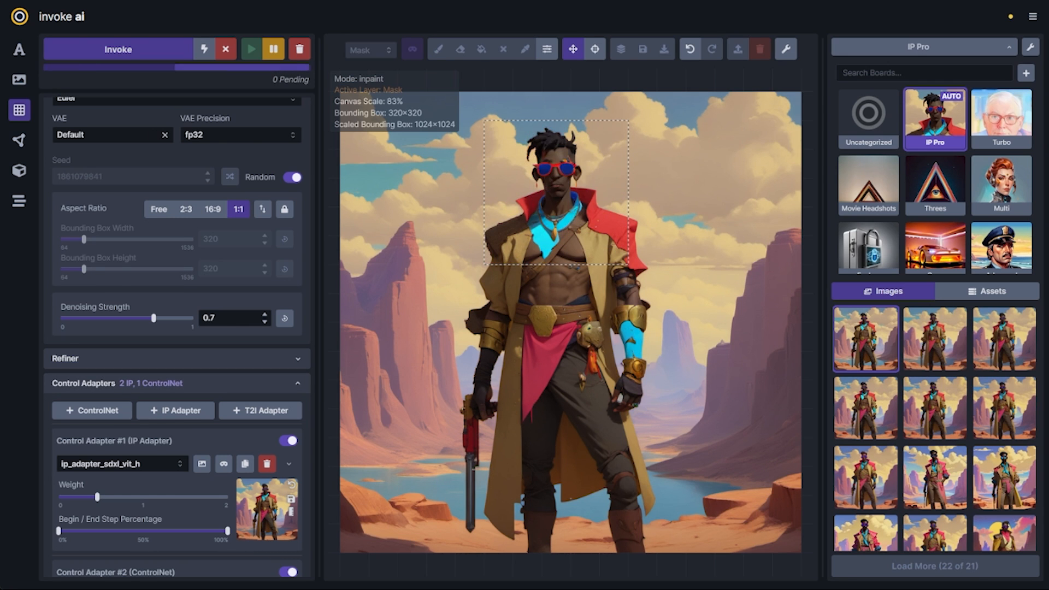
click(583, 559)
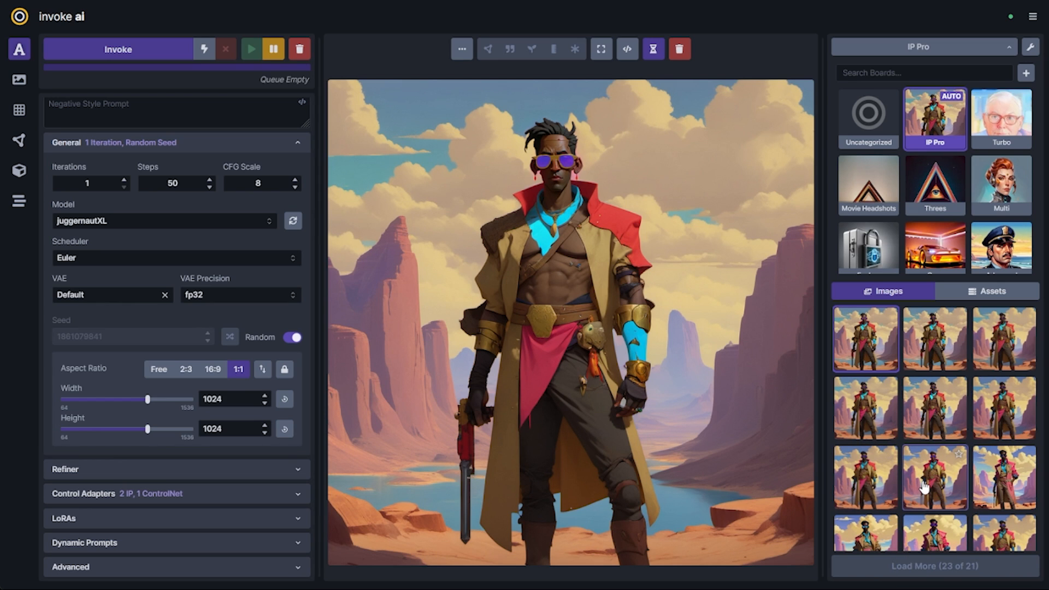
- Compare the final inpainted detective with the earlier blue-sleeved detective and the original horned warrior
click(941, 487)
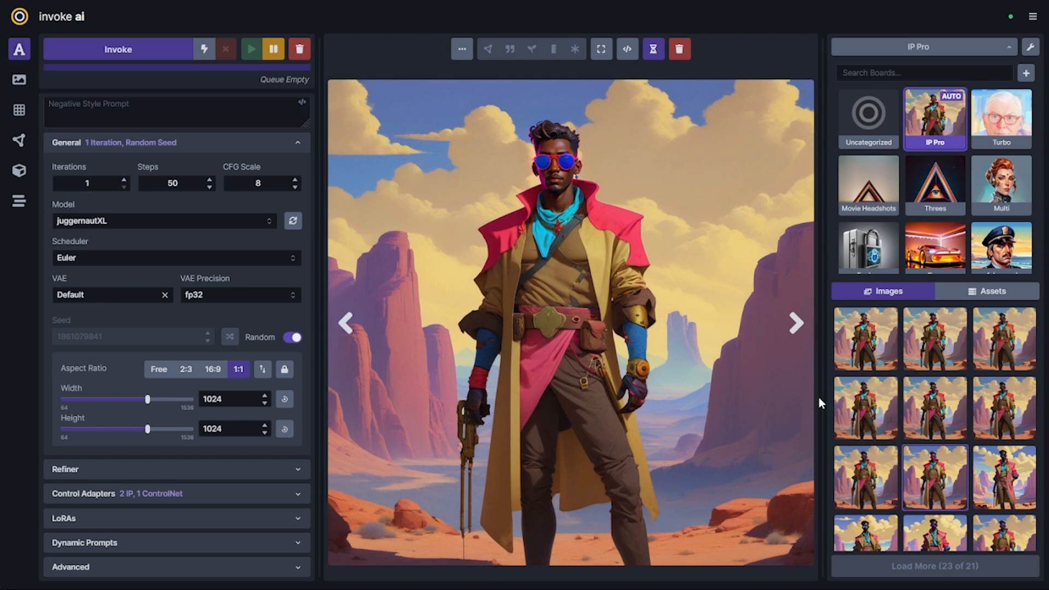
scroll(933, 437, down, 5)
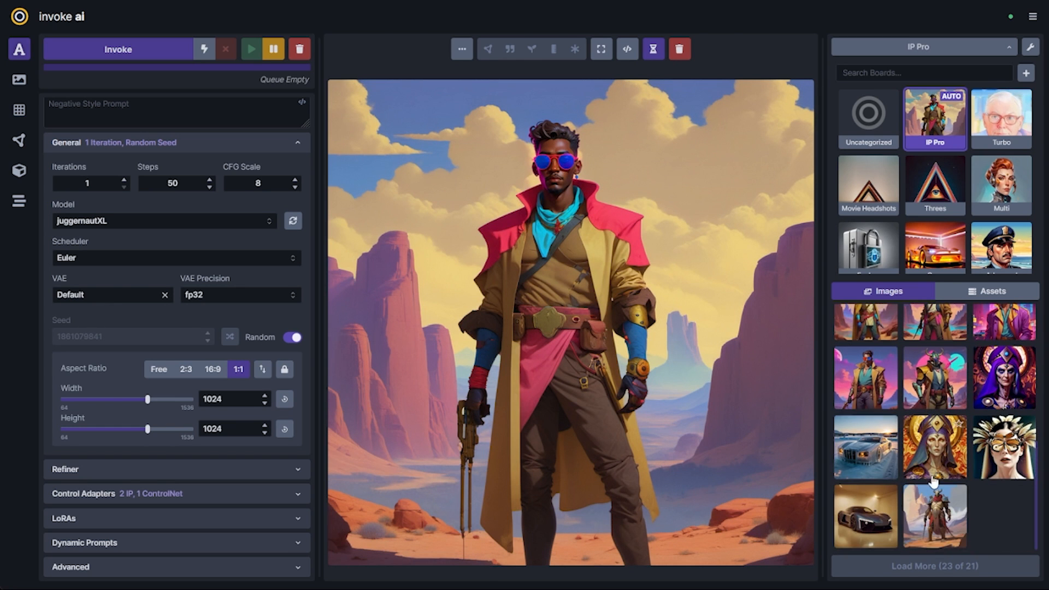
click(934, 521)
scroll(935, 508, up, 5)
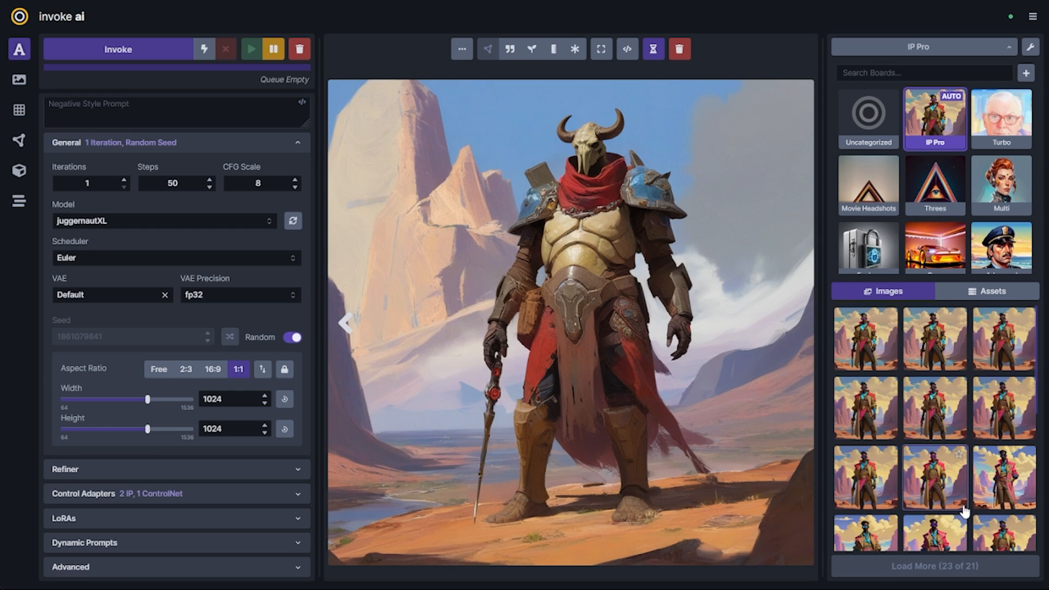
click(873, 329)
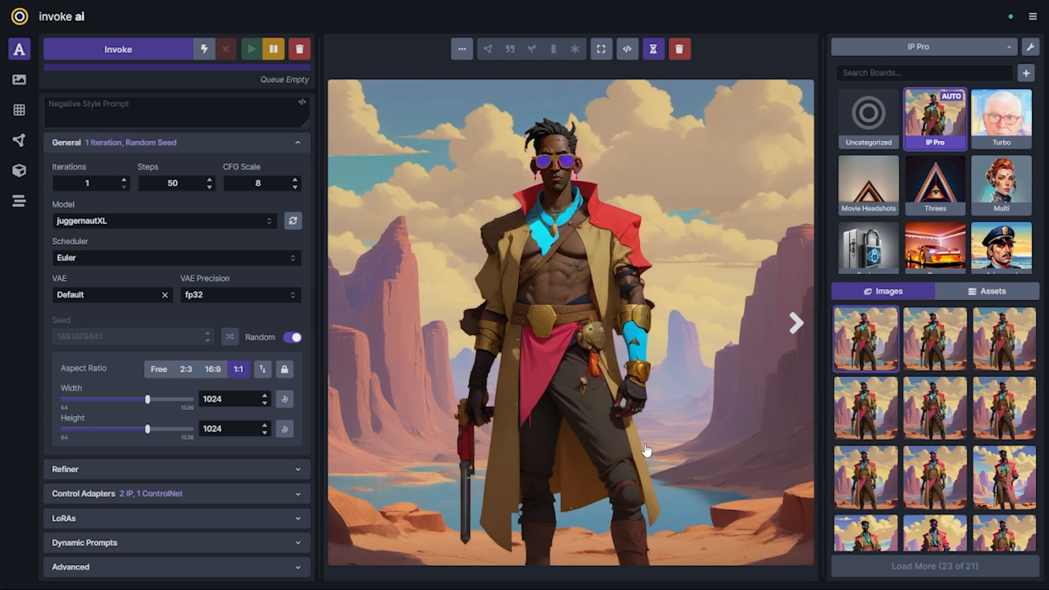
click(920, 472)
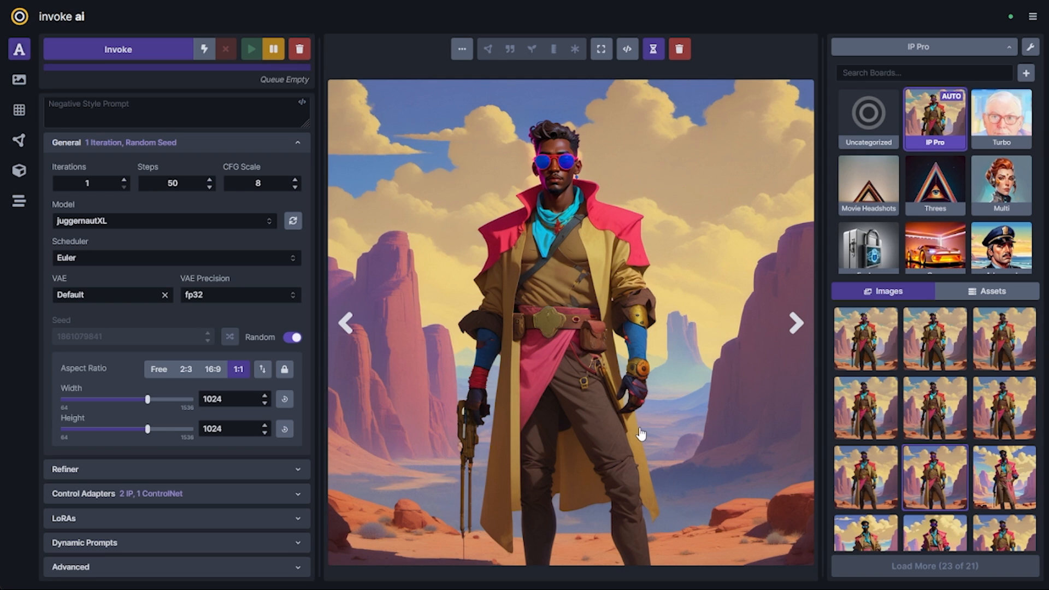
click(874, 340)
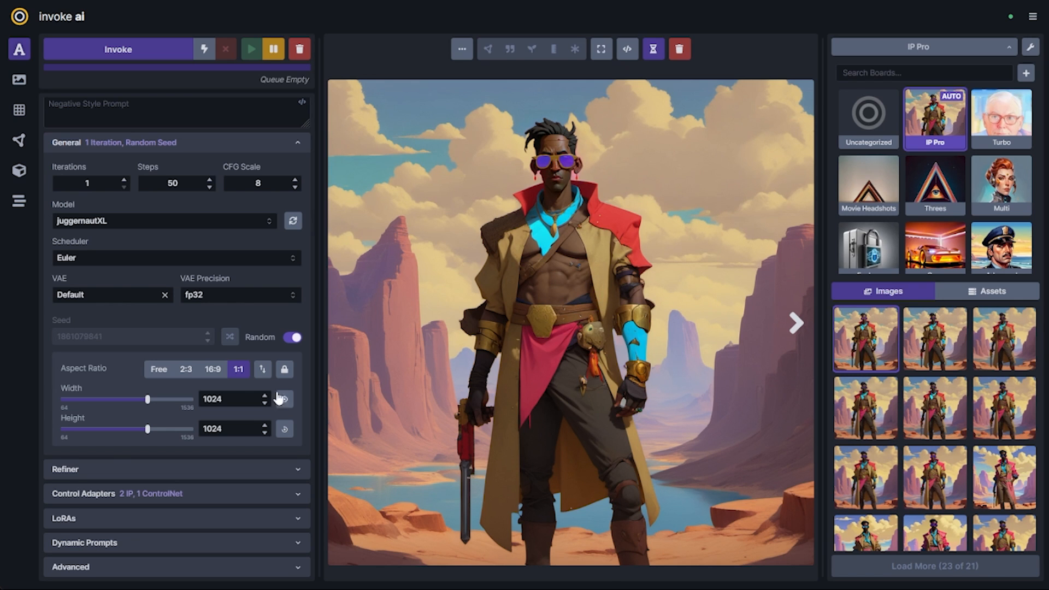
- Highlight "retrowave detective" in the positive prompt, and view the pink-coated and blue-sleeved detective variations
scroll(249, 408, up, 3)
drag(99, 108, 181, 109)
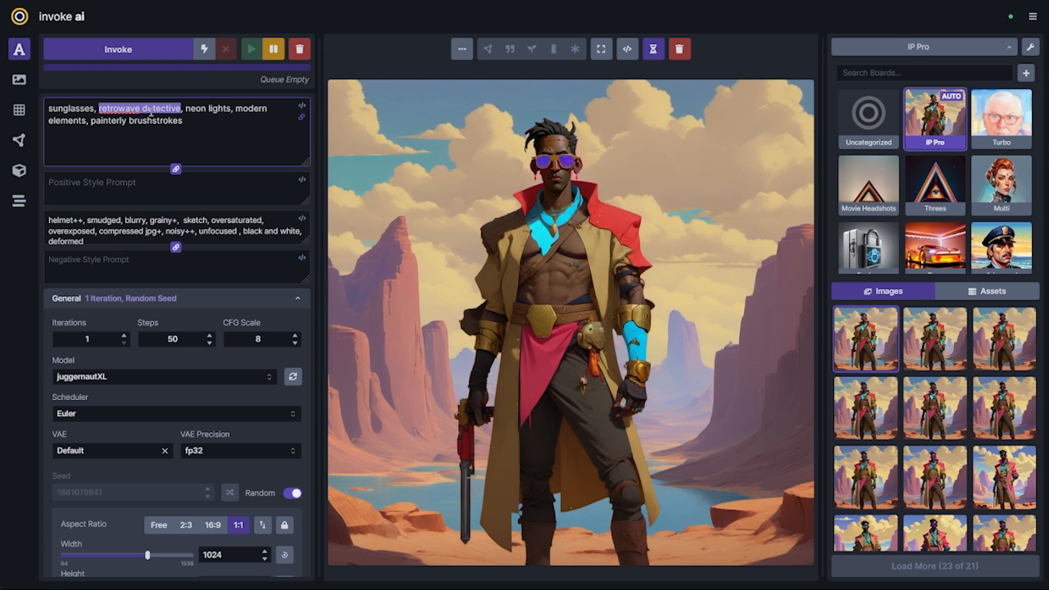
click(995, 484)
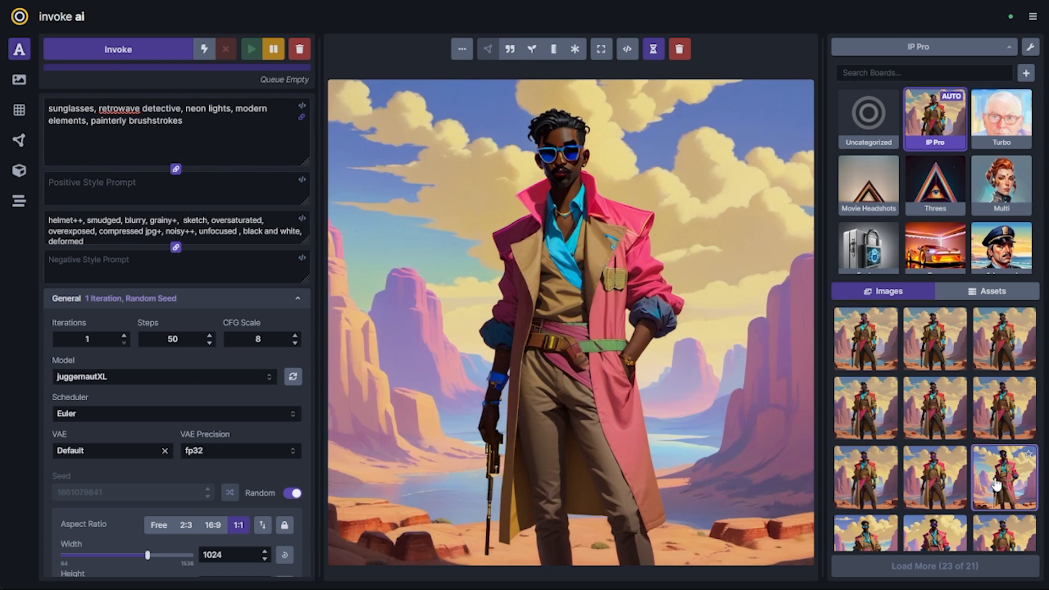
click(963, 488)
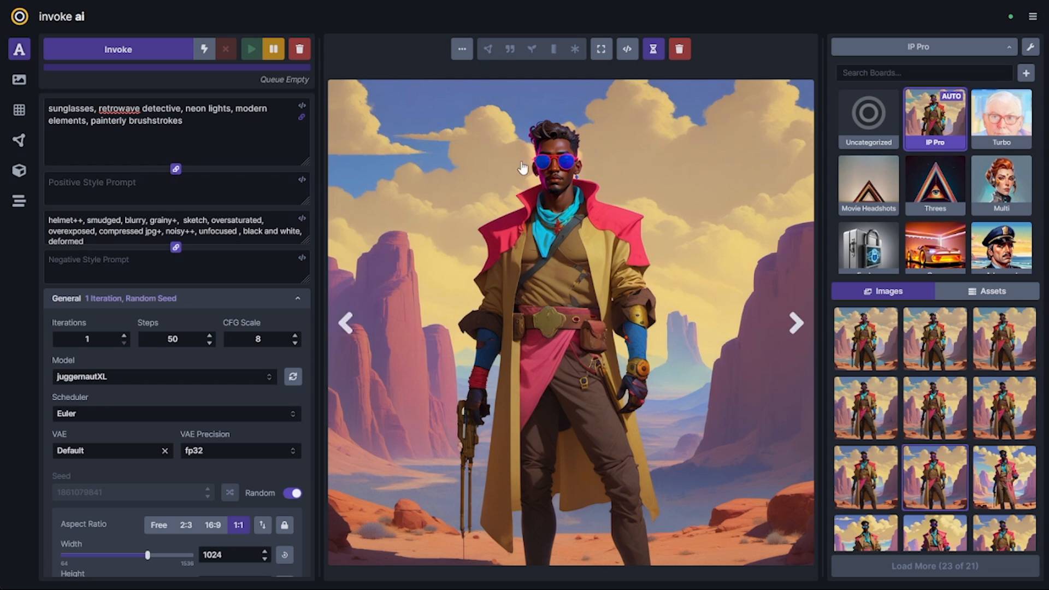
- Review the neon-city detective in the purple coat, the original horned warrior and the final inpainted detective
scroll(934, 408, down, 5)
click(1004, 369)
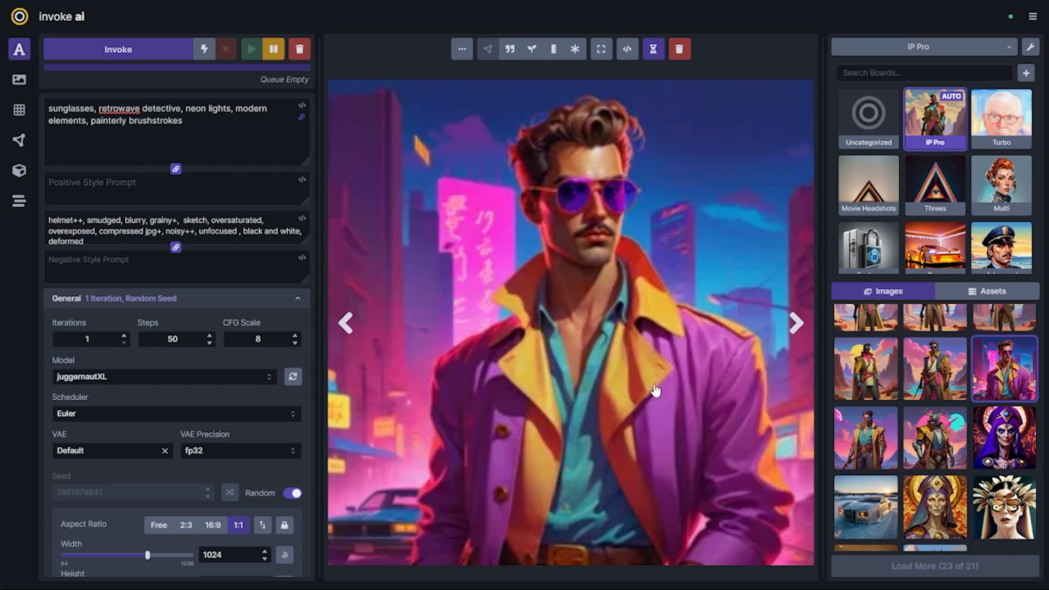
scroll(885, 459, down, 2)
click(924, 520)
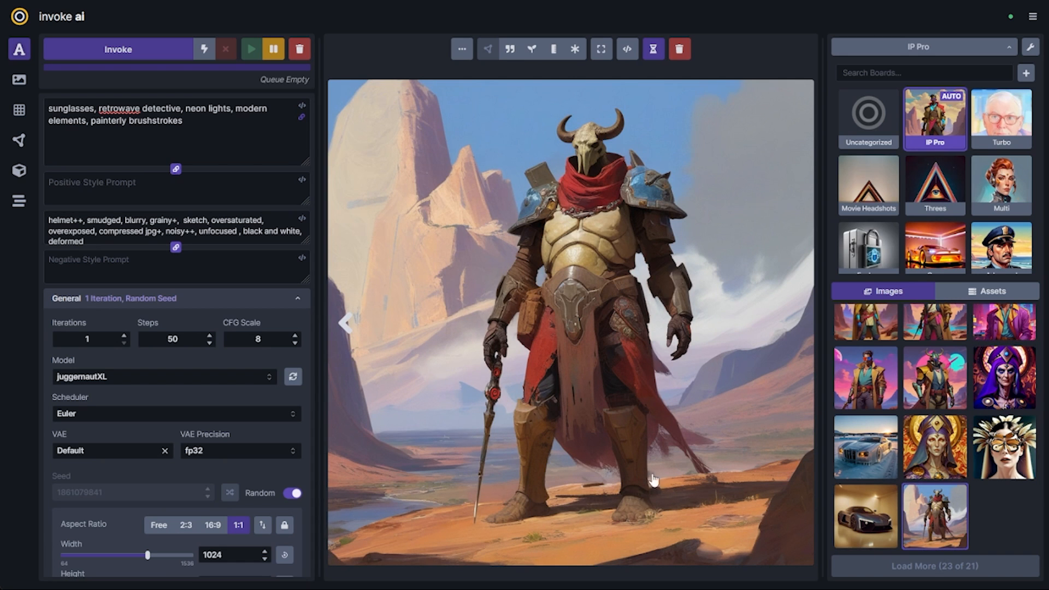
scroll(929, 519, up, 5)
click(866, 339)
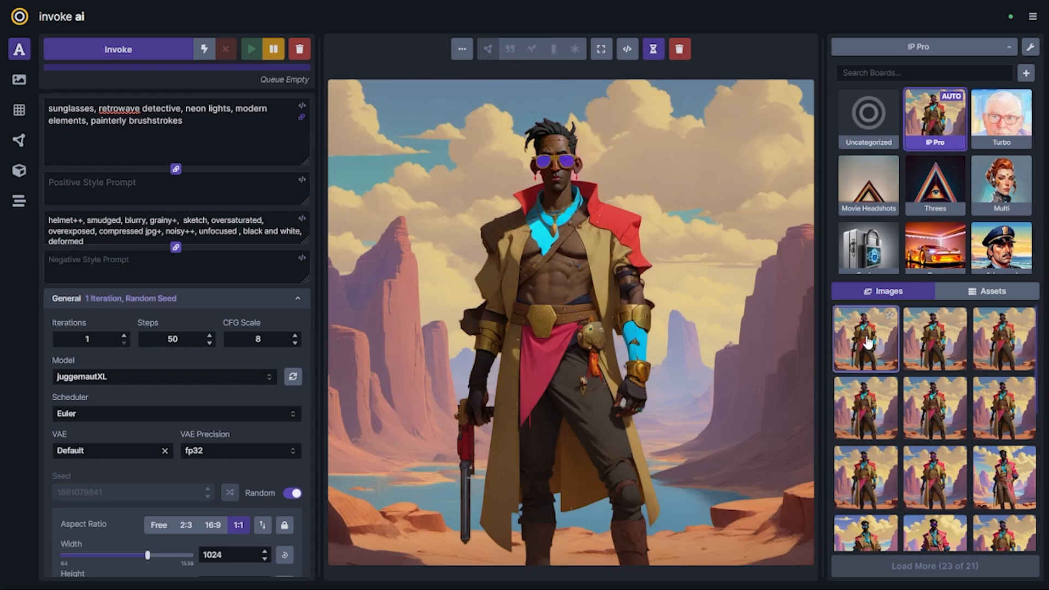